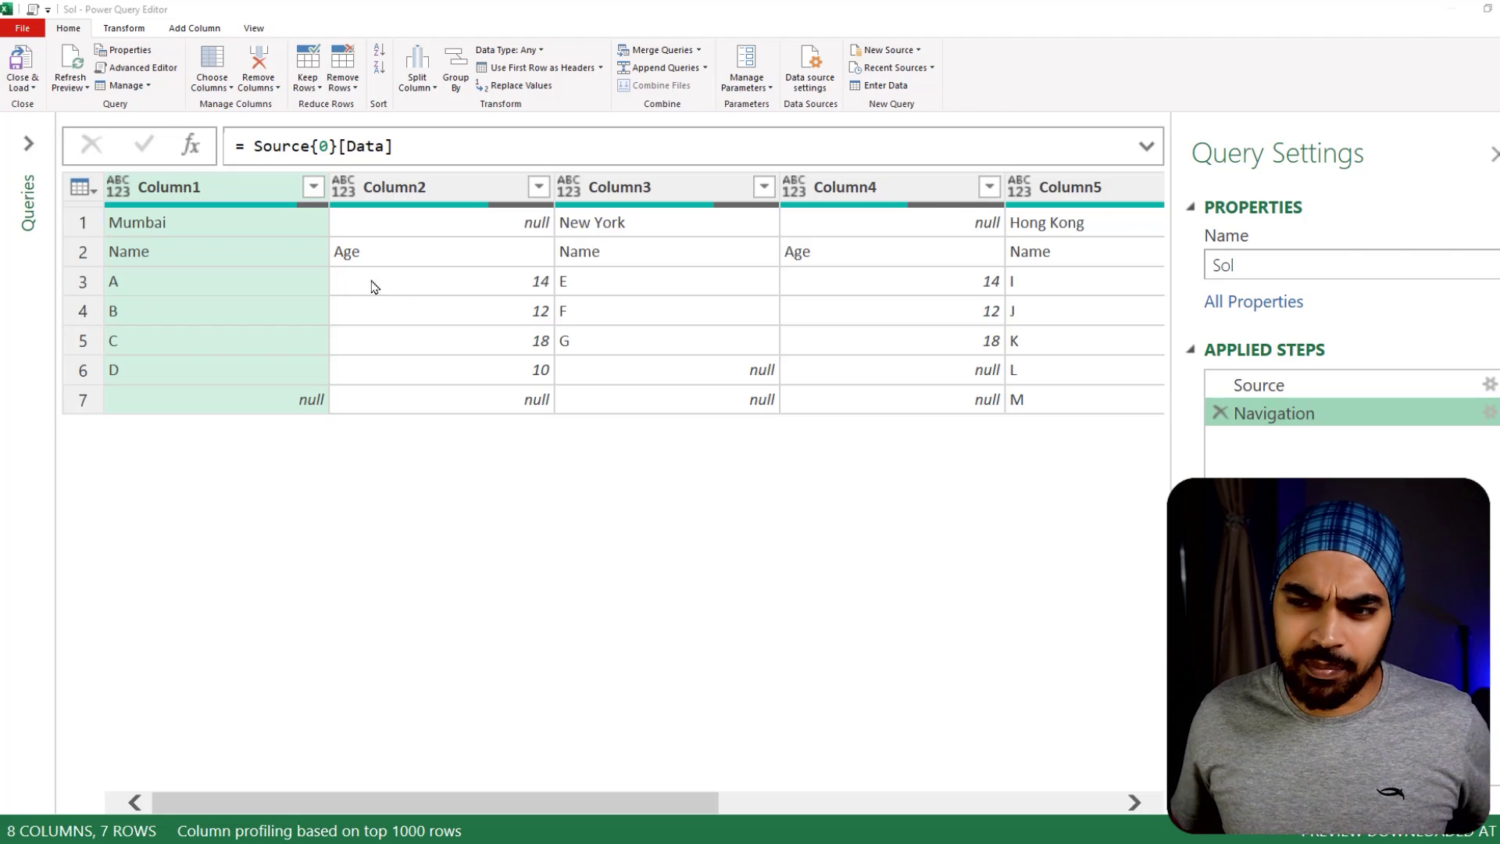
mouse_move(88, 236)
mouse_down()
mouse_move(199, 295)
mouse_move(510, 397)
mouse_up()
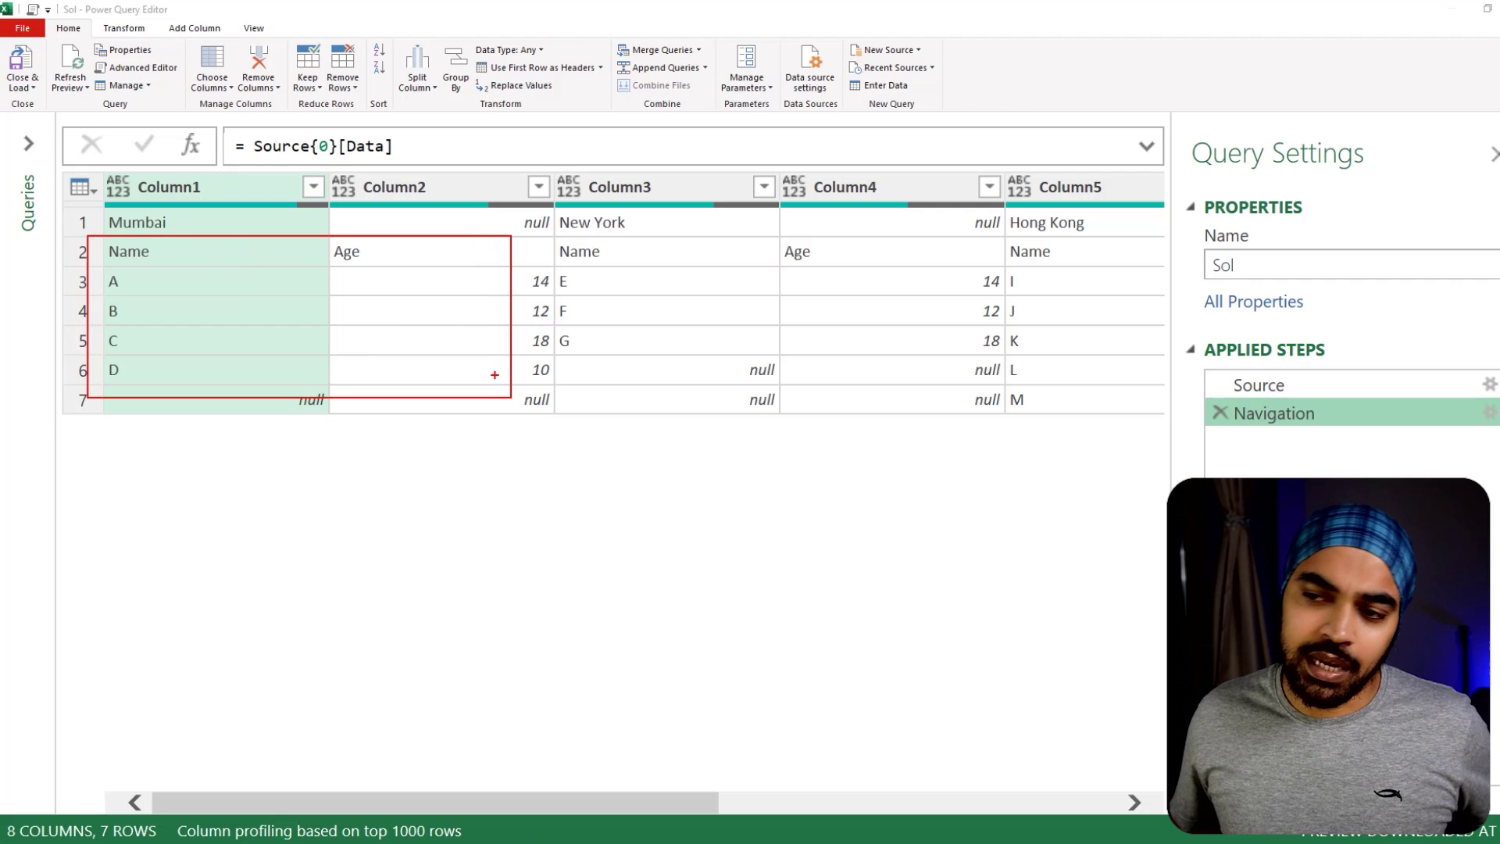
drag(561, 237, 999, 412)
mouse_move(664, 423)
mouse_down()
mouse_move(469, 480)
mouse_move(515, 492)
mouse_up()
drag(1008, 235, 1207, 395)
mouse_move(1098, 396)
mouse_down()
mouse_move(401, 589)
mouse_move(432, 609)
mouse_up()
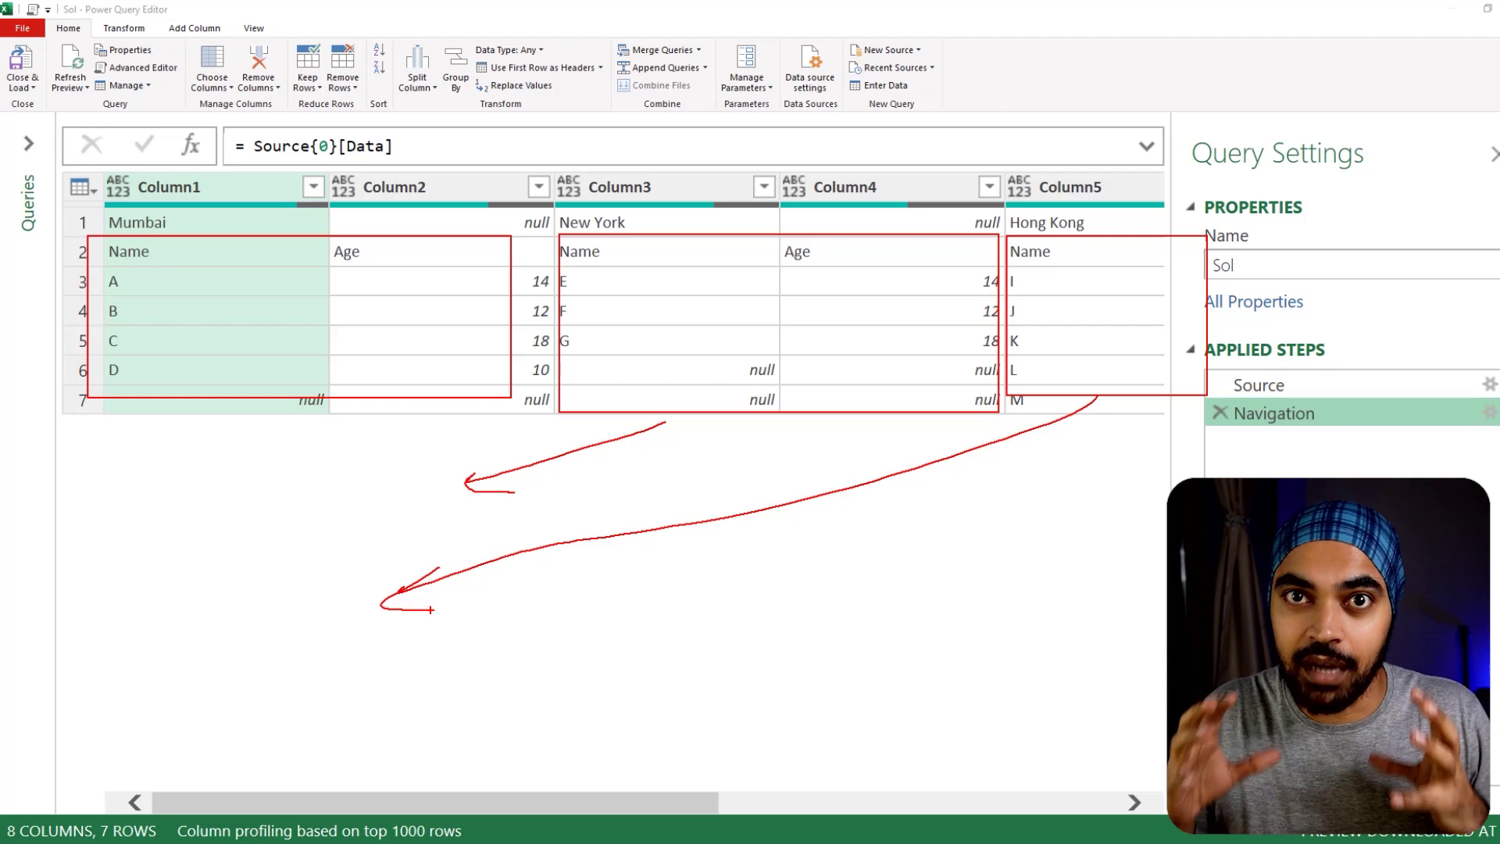
key(e)
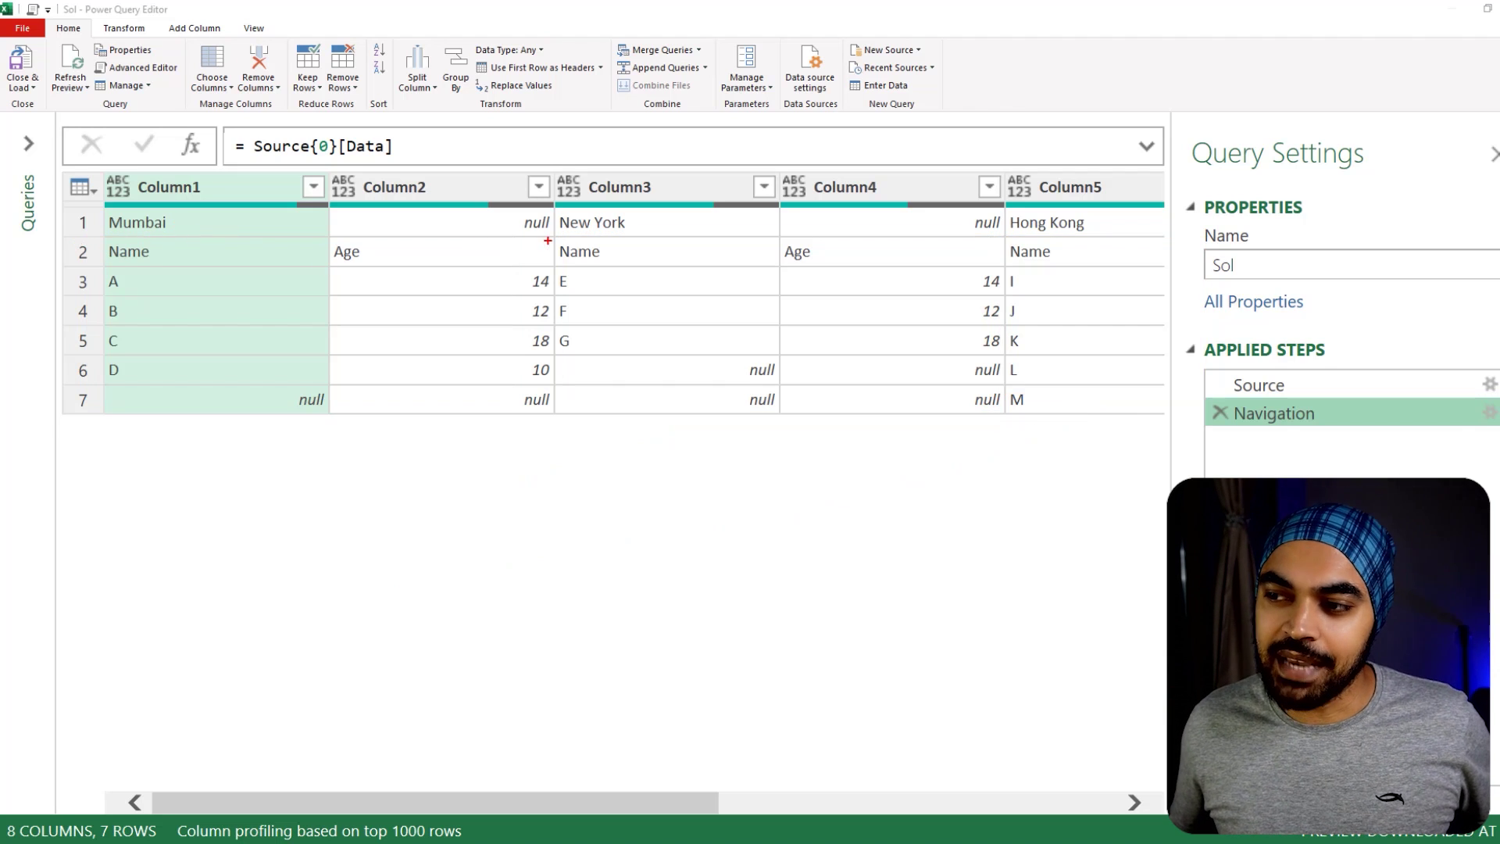
drag(514, 269, 588, 505)
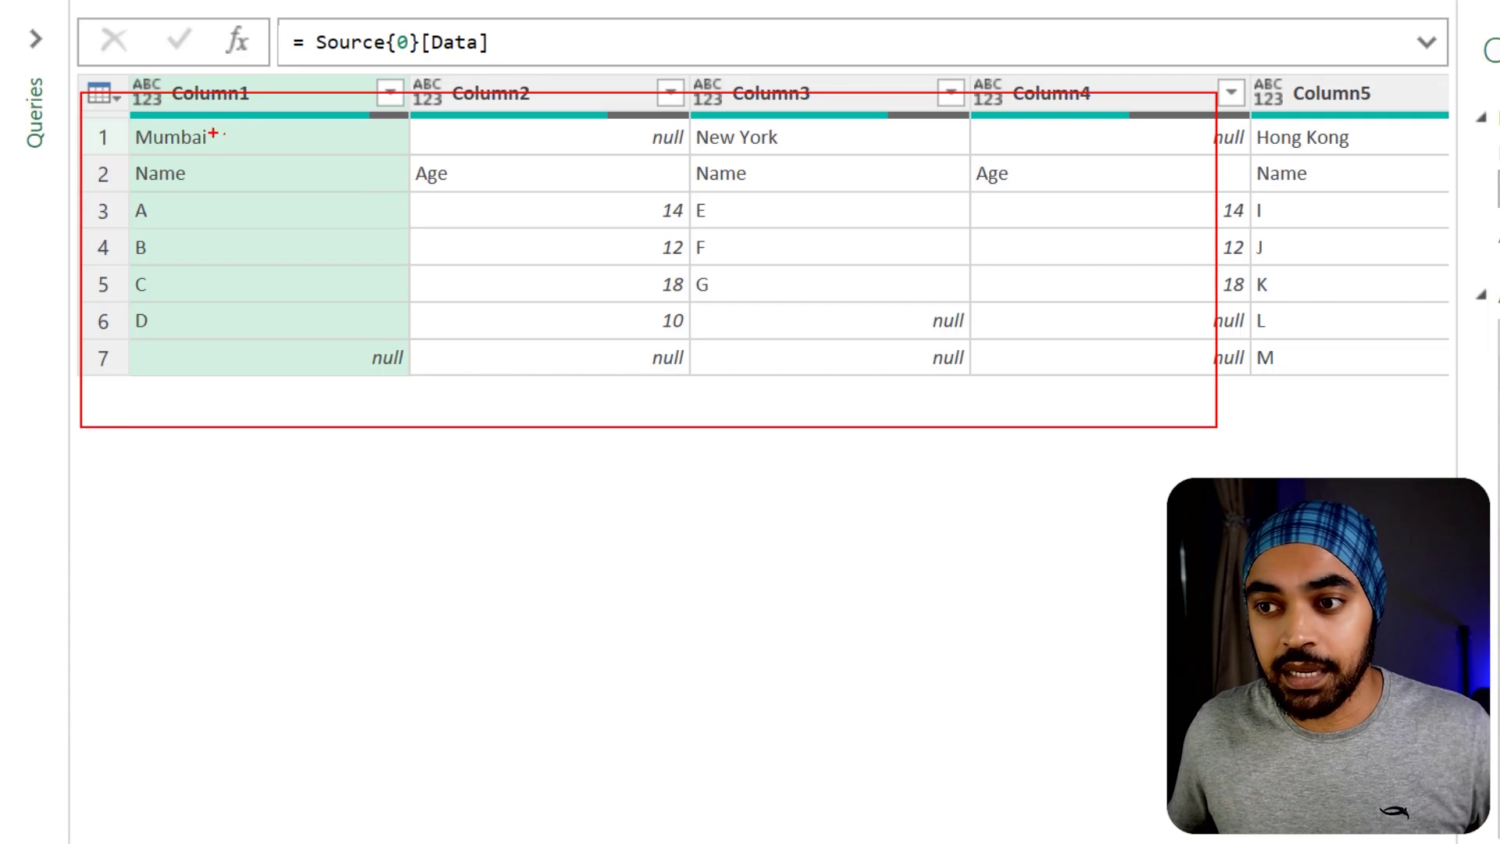
drag(213, 133, 235, 124)
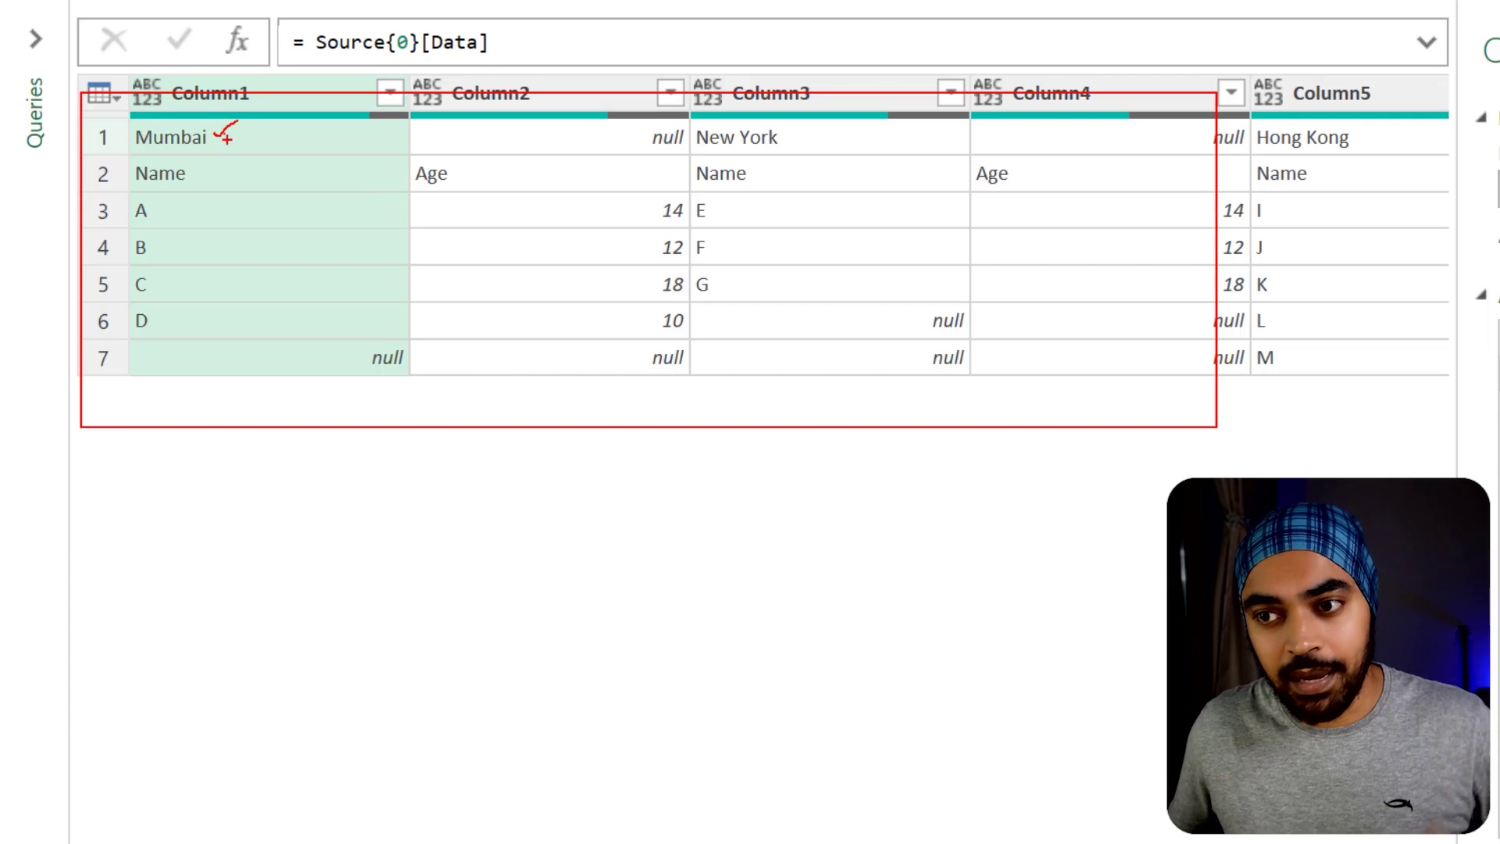
mouse_move(121, 159)
mouse_down()
mouse_move(256, 191)
mouse_move(570, 194)
mouse_up()
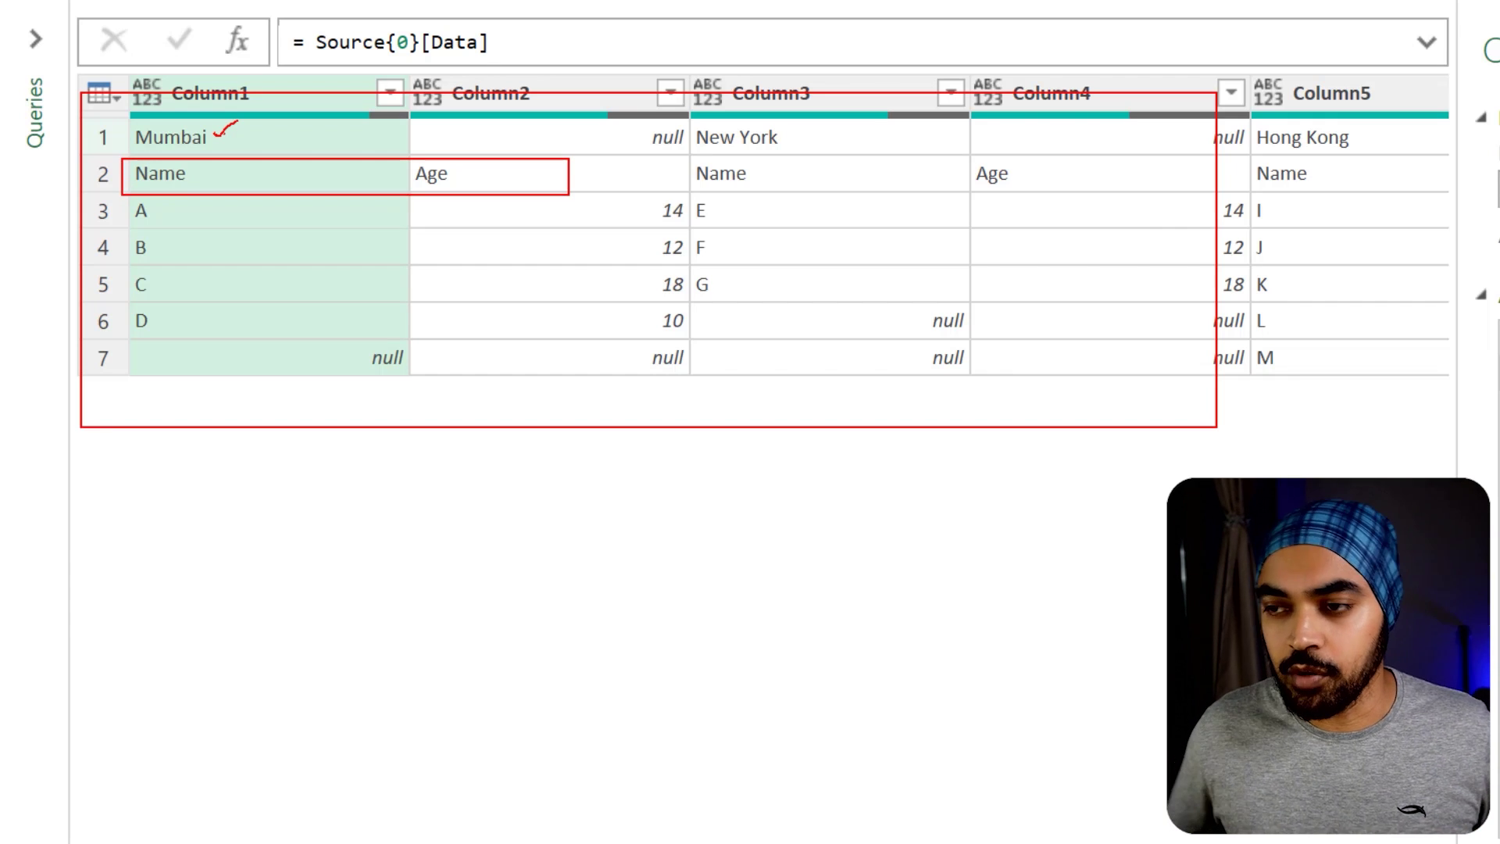
key(Escape)
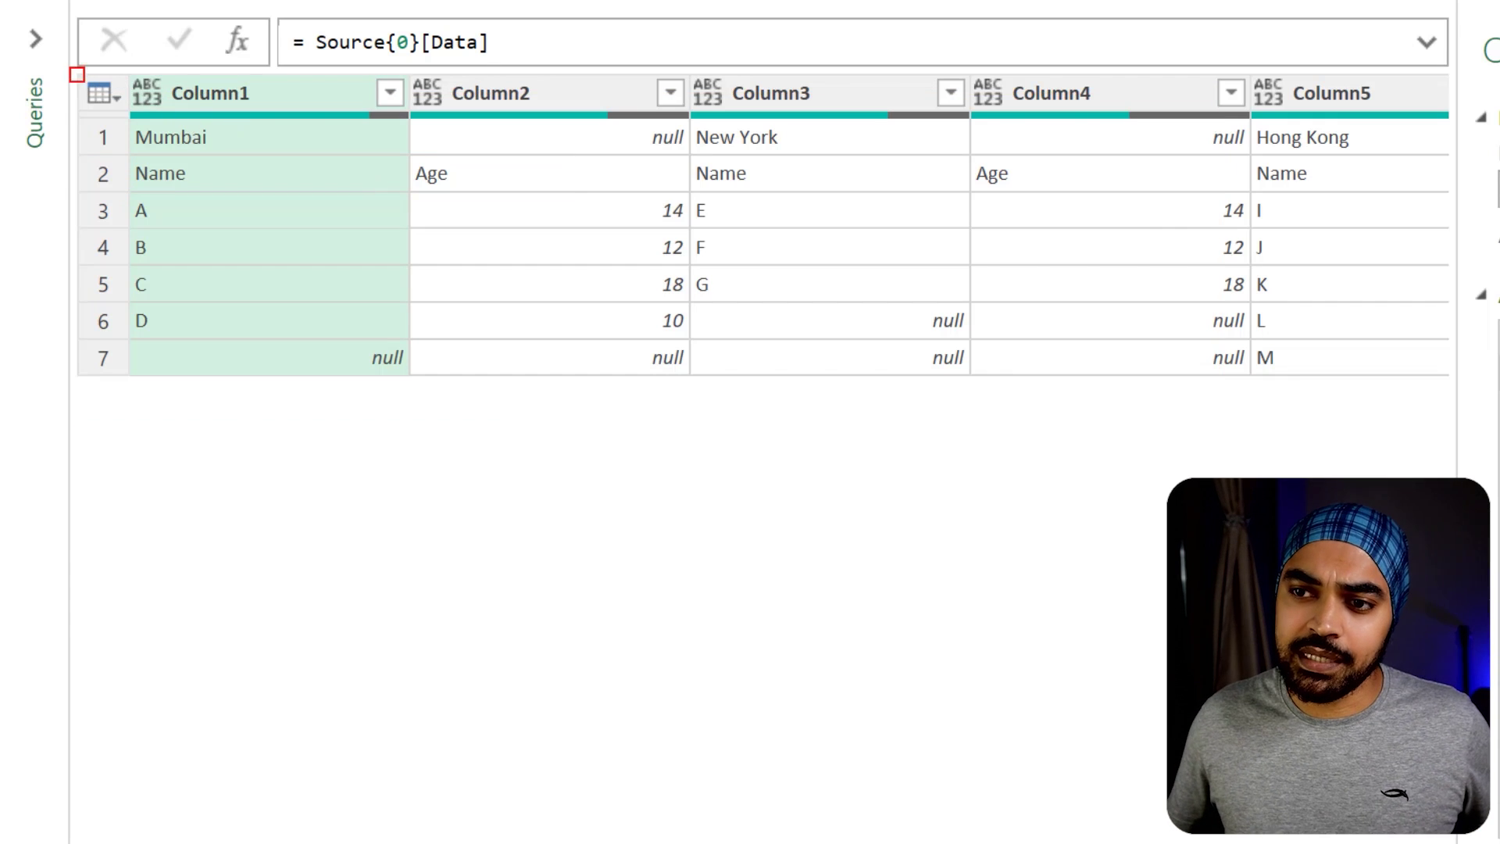
drag(76, 74, 1108, 375)
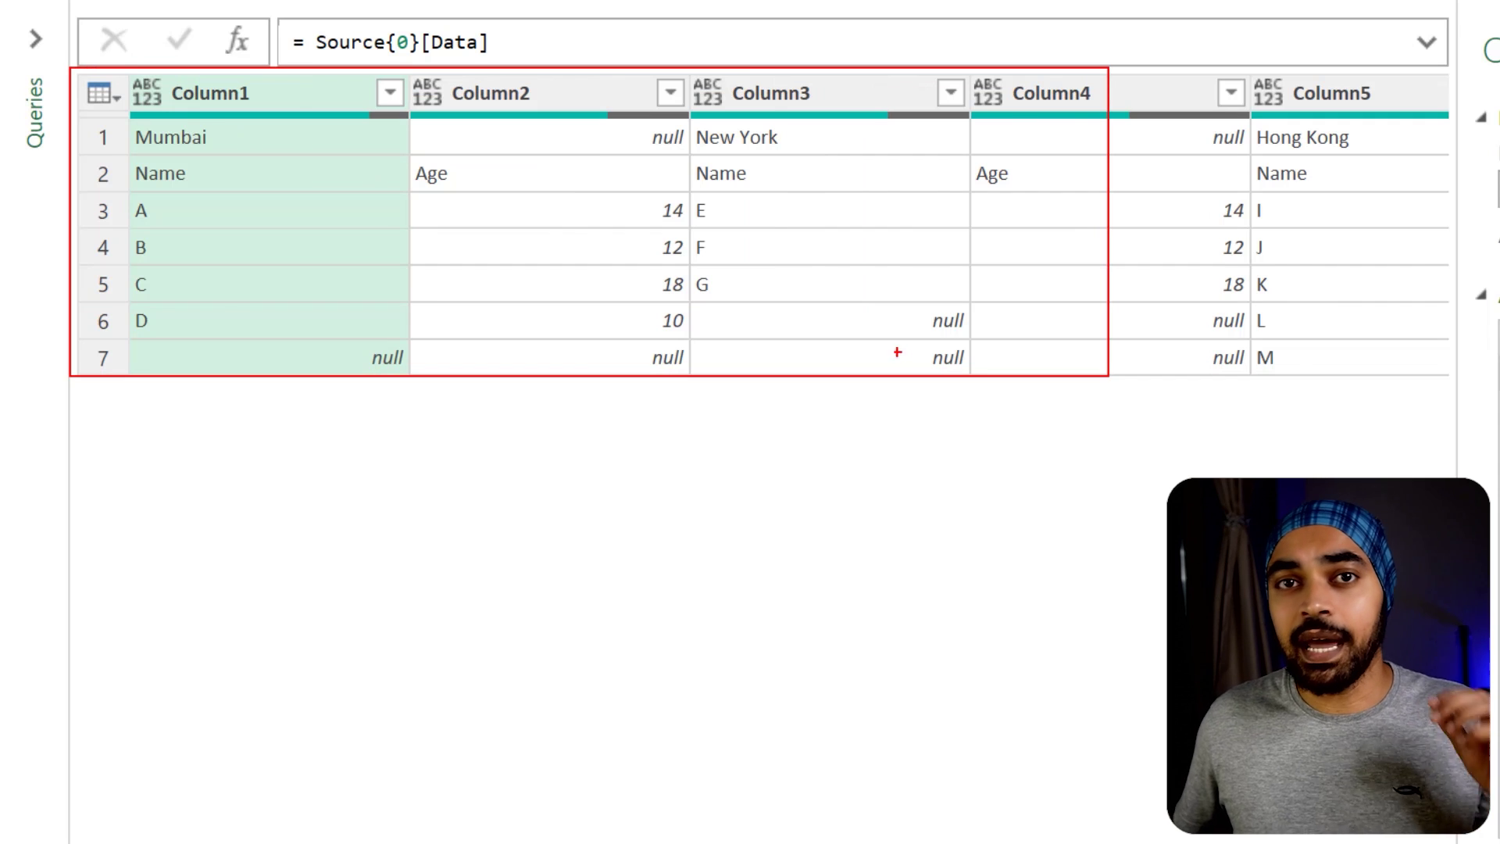
mouse_move(28, 179)
mouse_down()
mouse_move(70, 182)
mouse_move(63, 197)
mouse_up()
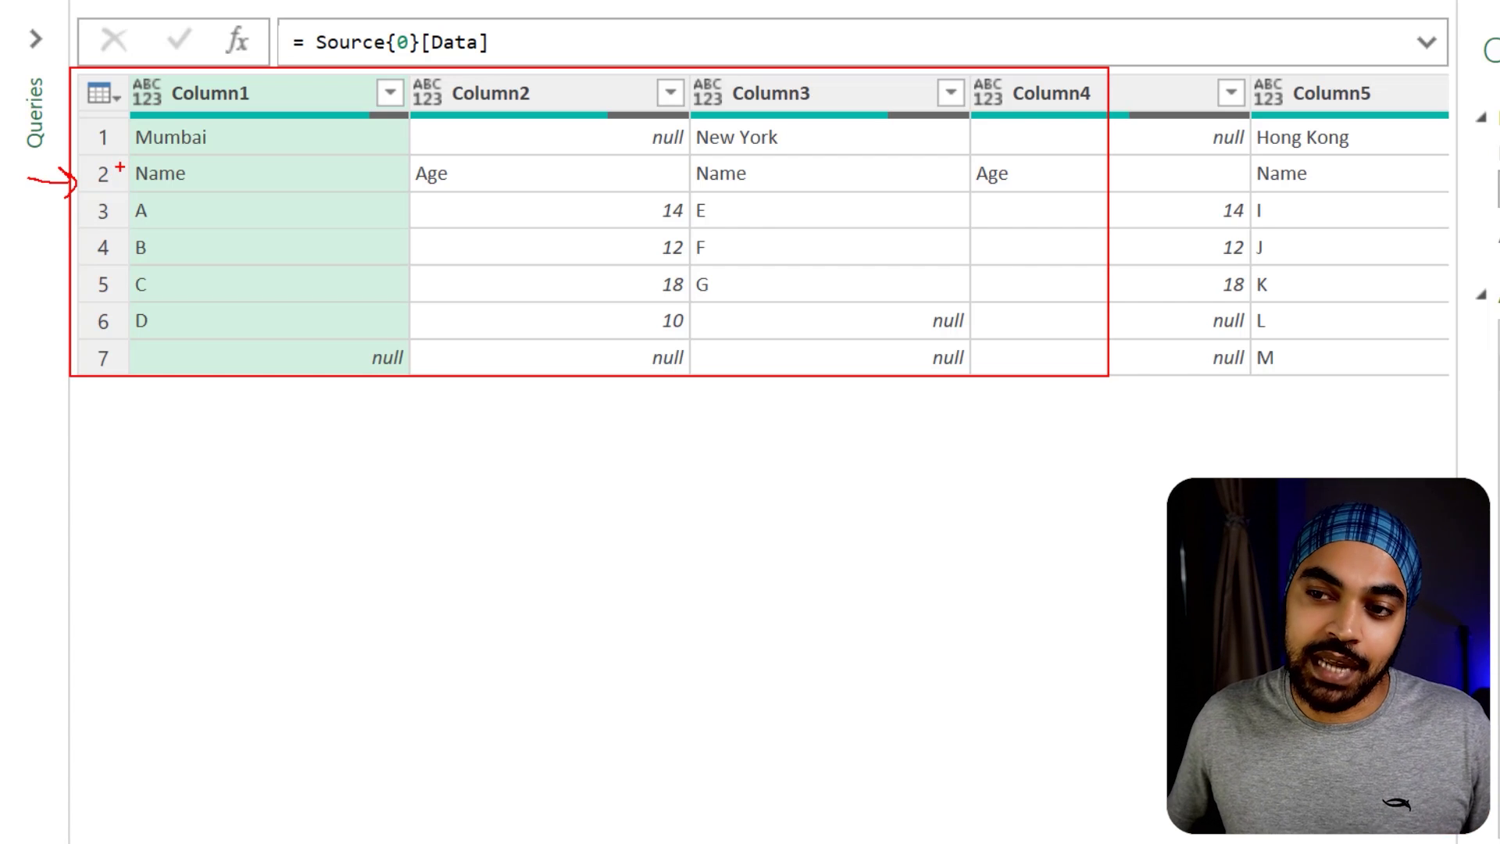
mouse_move(118, 167)
mouse_down()
mouse_move(142, 182)
mouse_move(125, 134)
mouse_up()
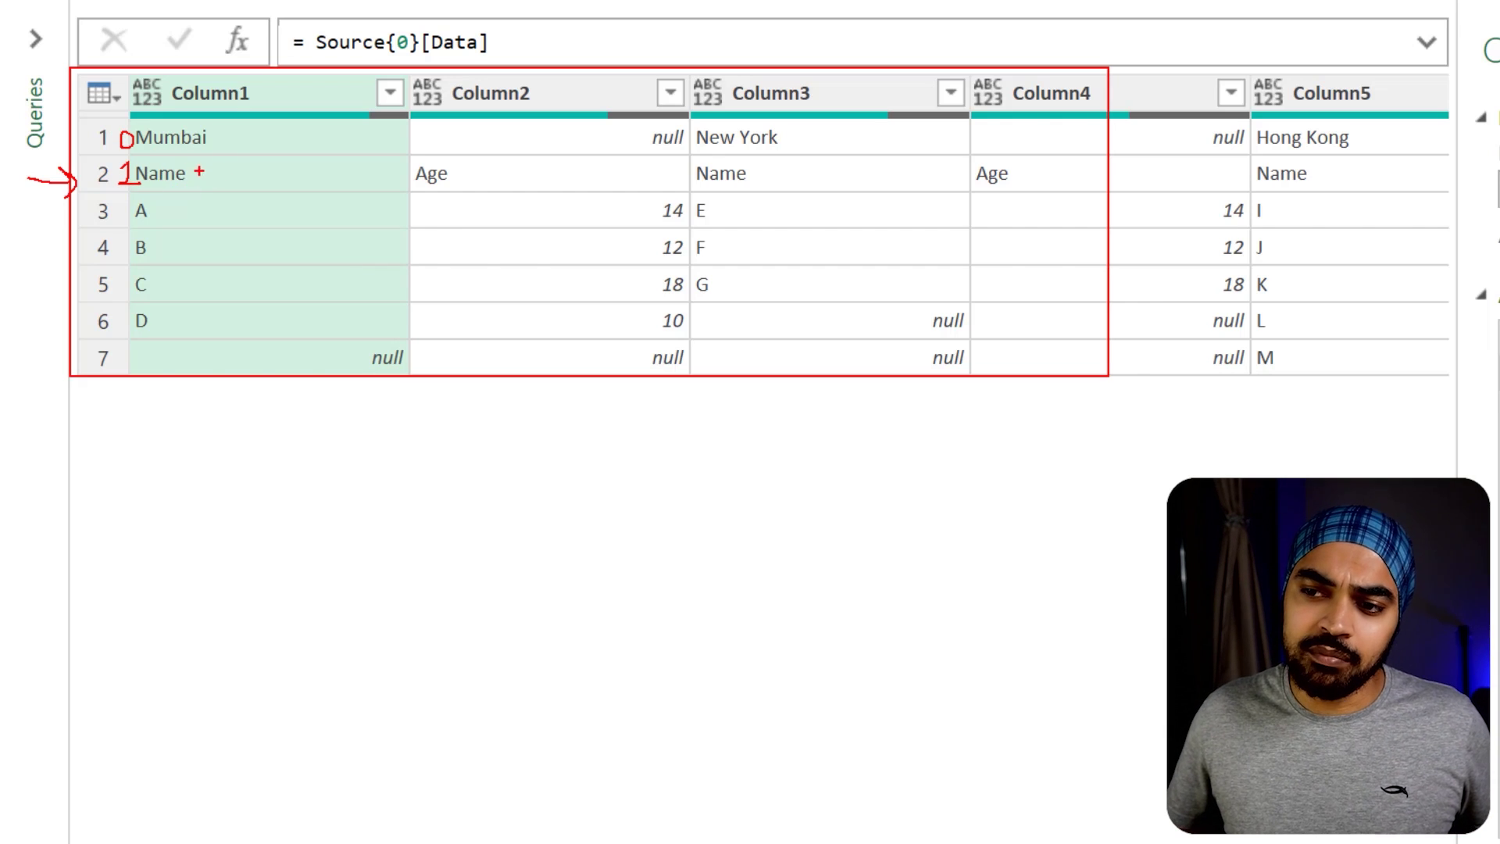
mouse_move(129, 156)
mouse_down()
mouse_move(491, 191)
mouse_move(1126, 197)
mouse_up()
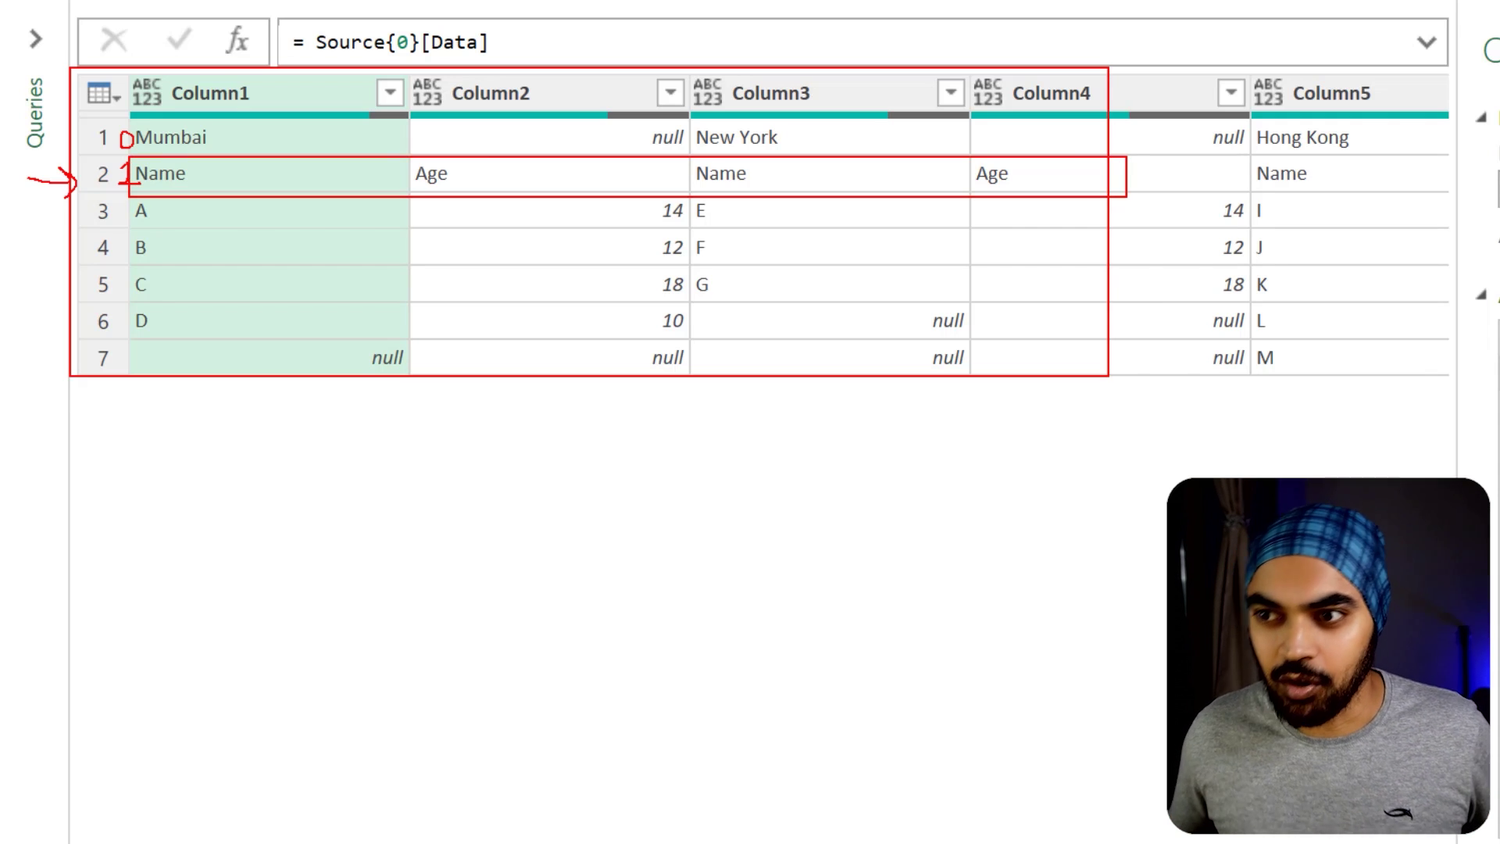
key(Escape)
Add a custom step after Navigation that extracts the table's second row as a record with Sheet1_Sheet{1}
click(237, 40)
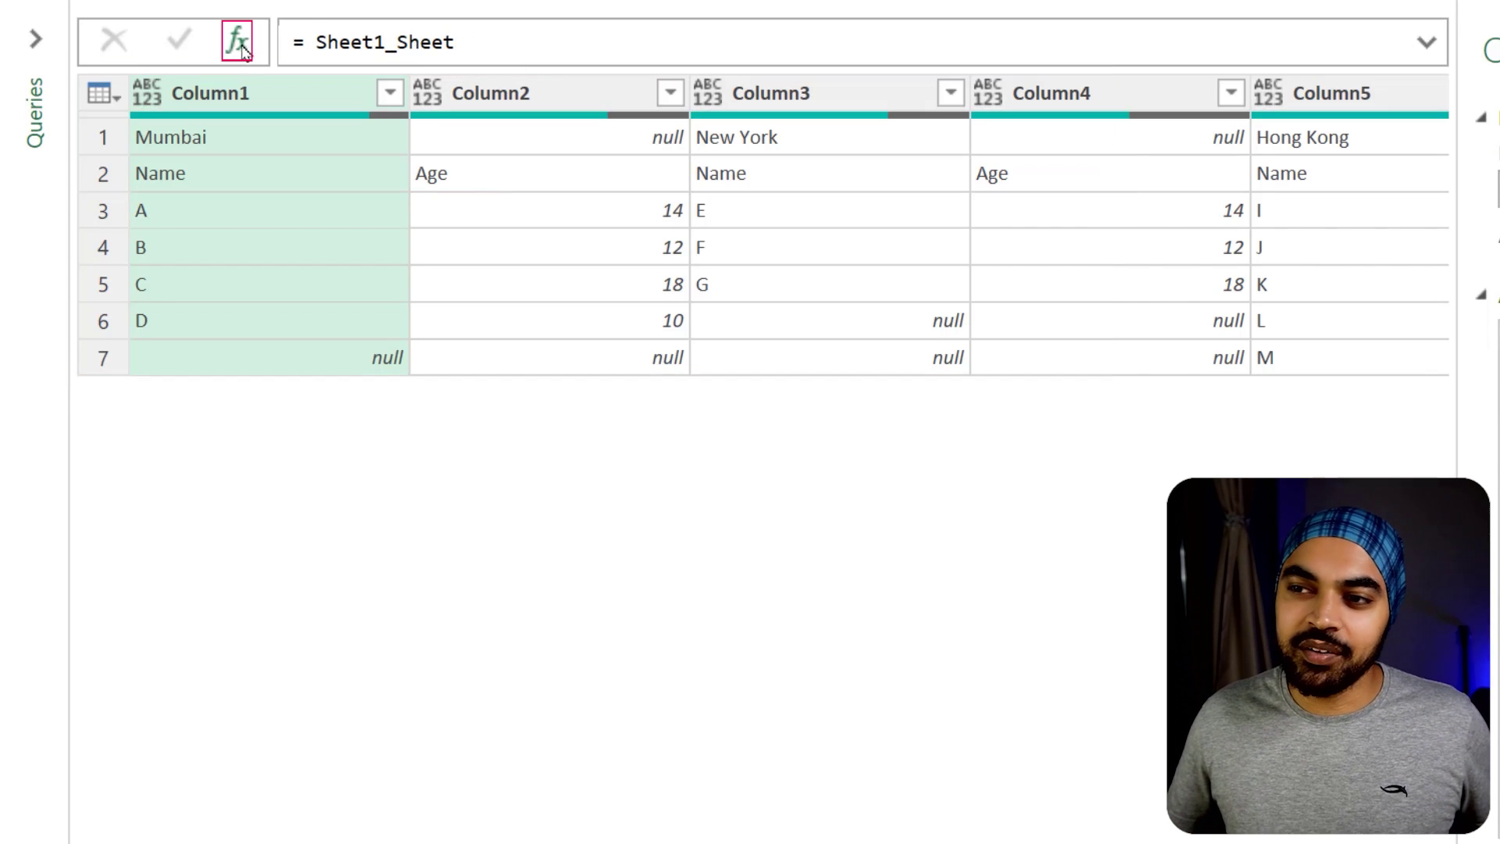
click(417, 43)
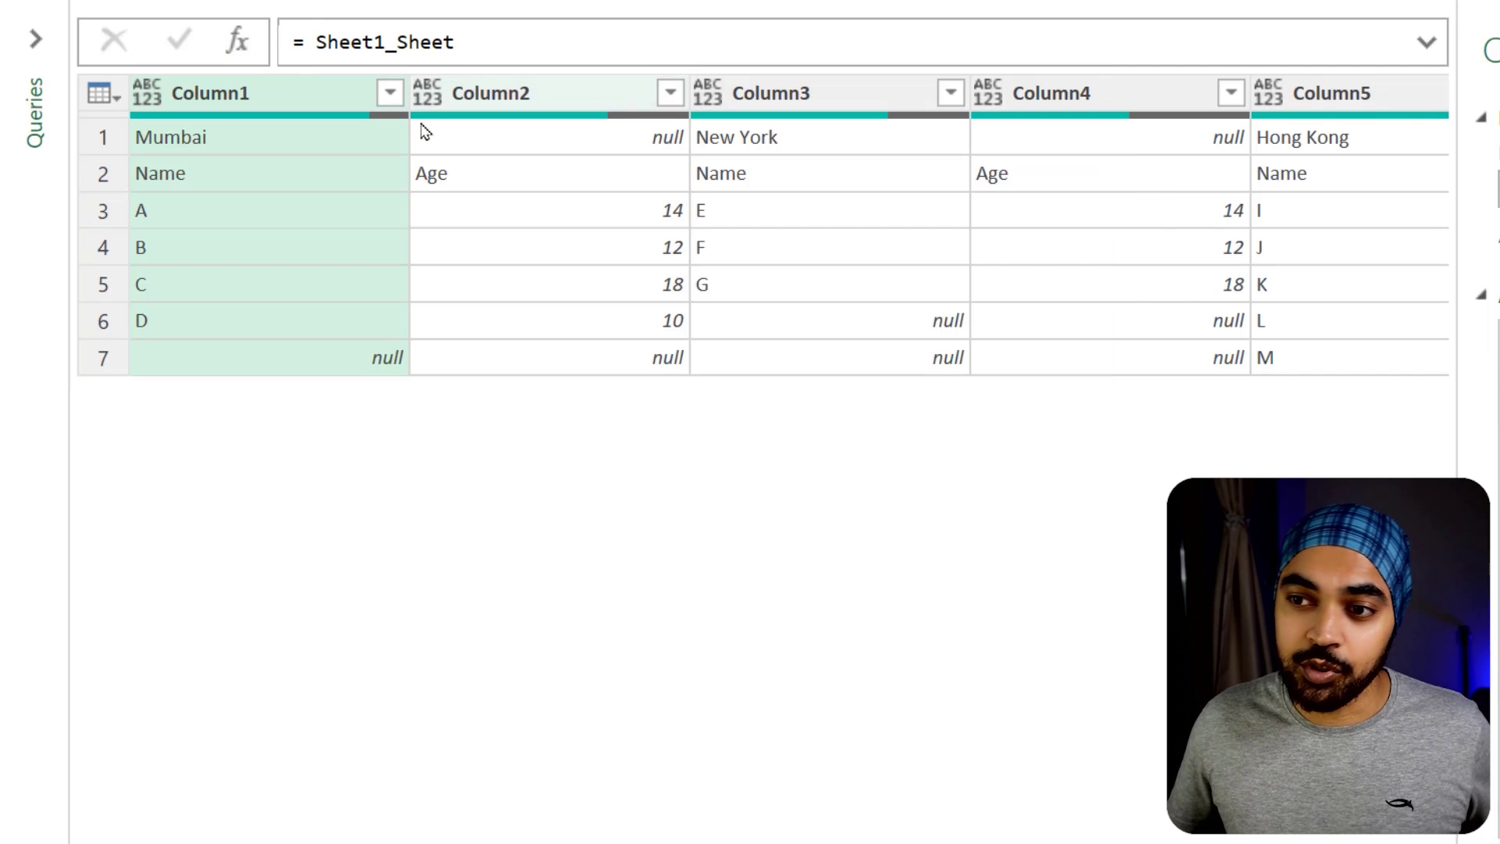
click(491, 40)
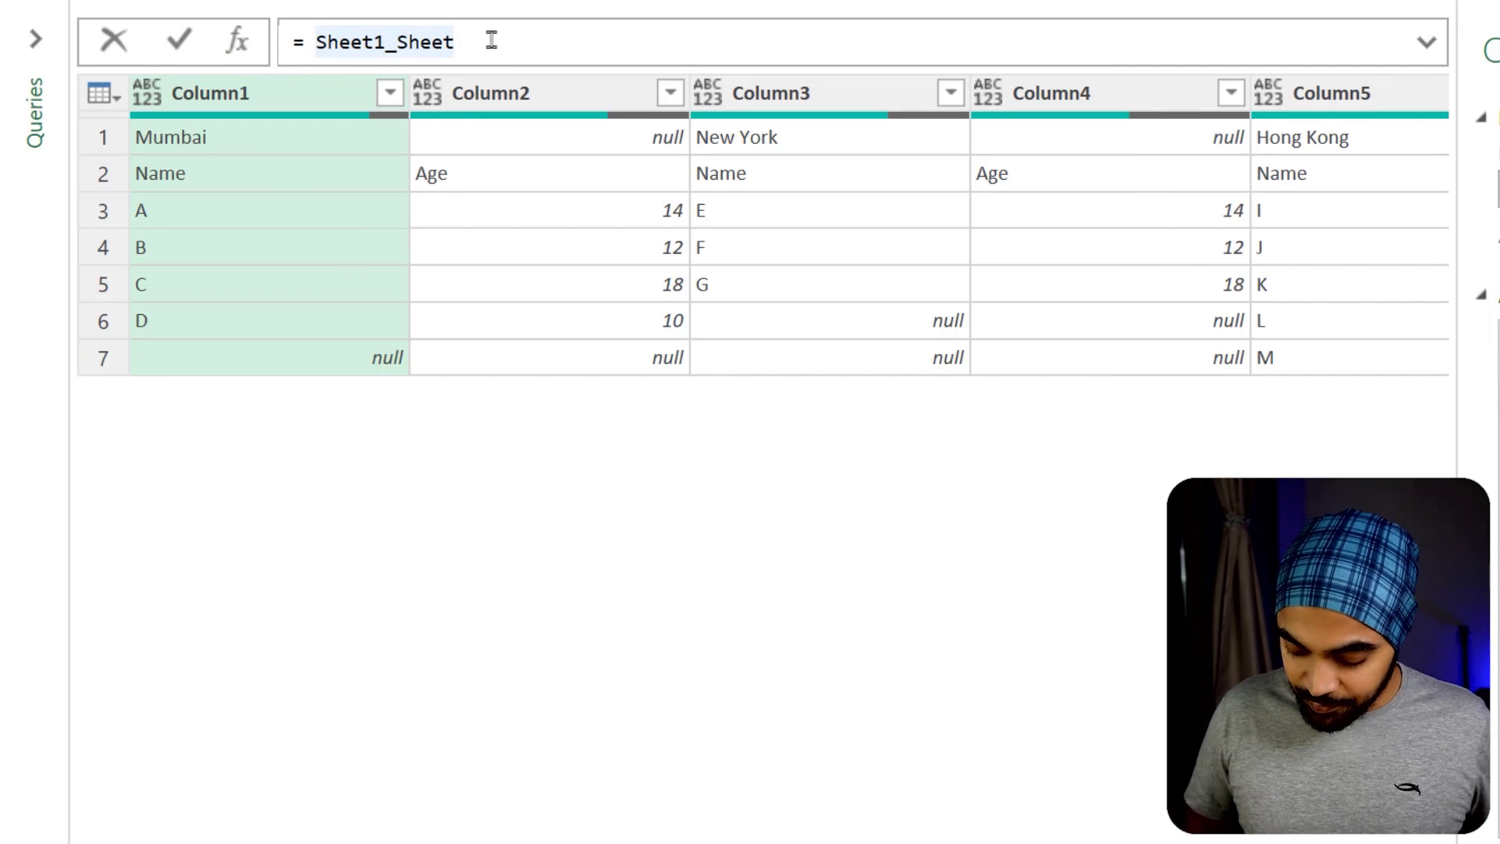
text({1)
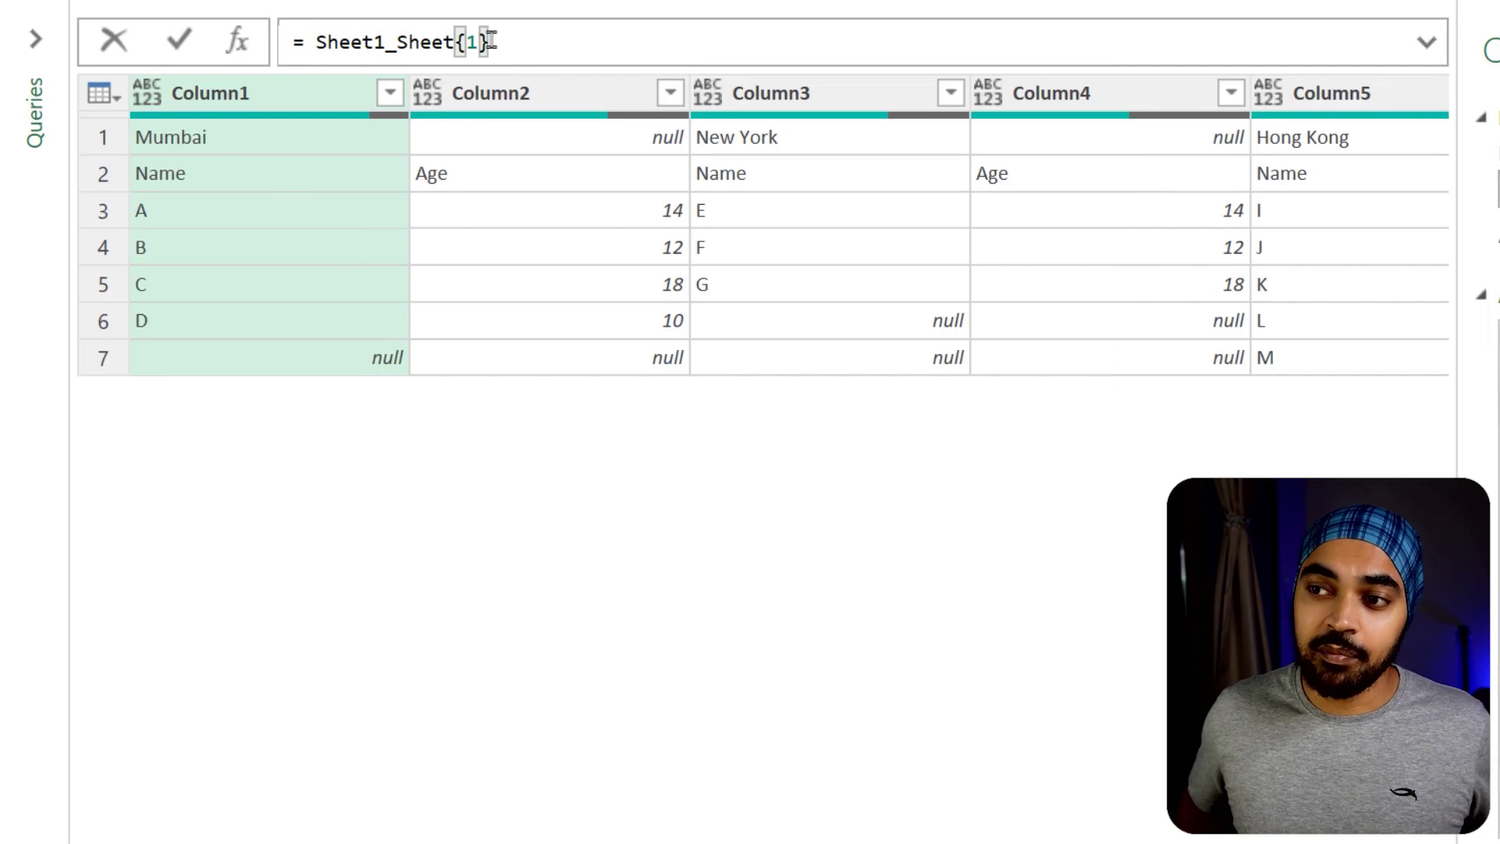
key(Return)
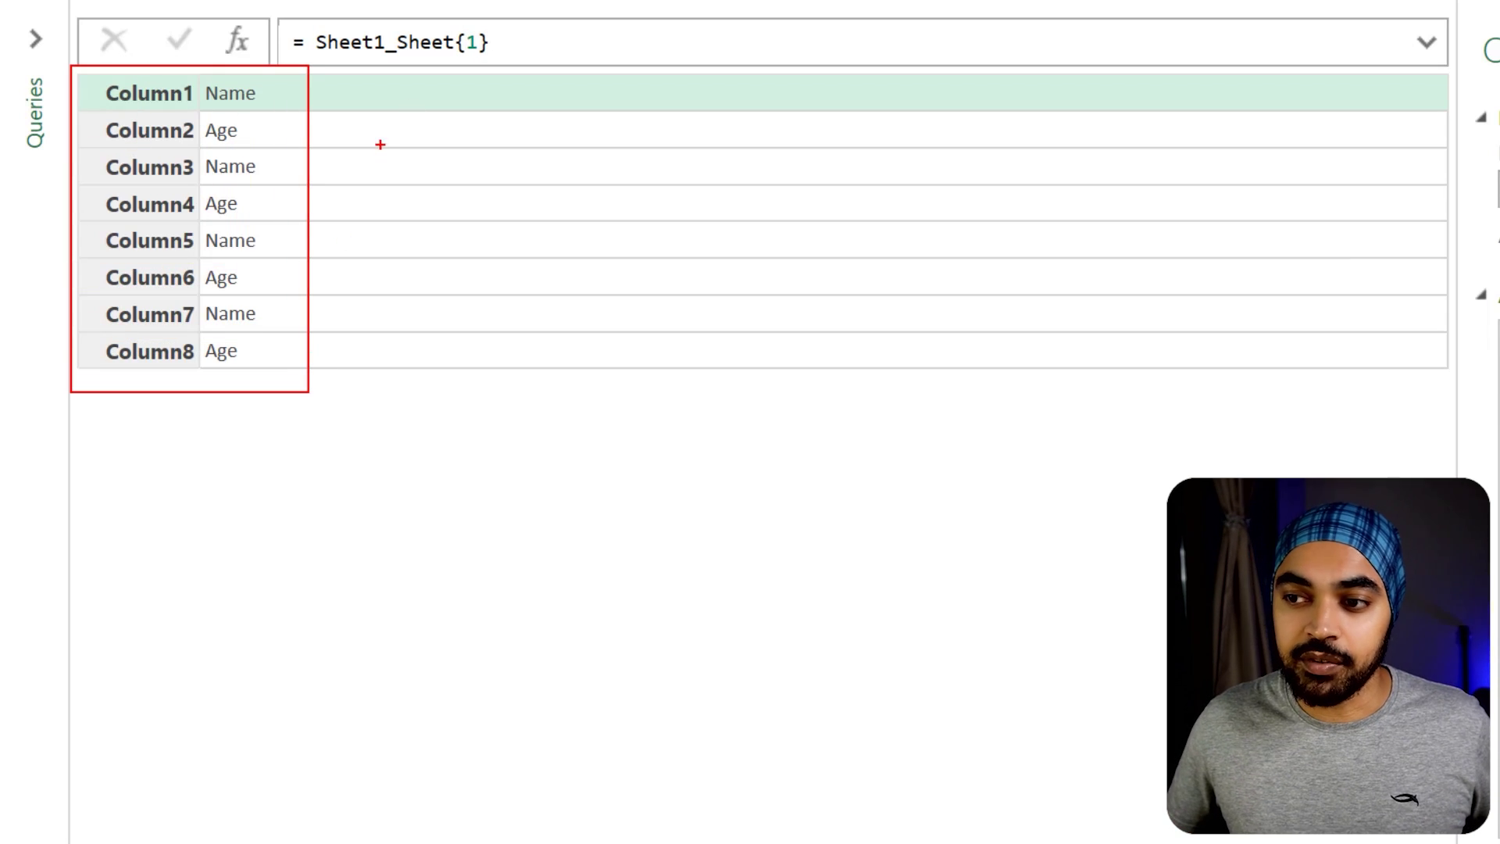
mouse_move(380, 145)
mouse_down()
mouse_move(362, 205)
mouse_move(377, 228)
mouse_up()
key(Escape)
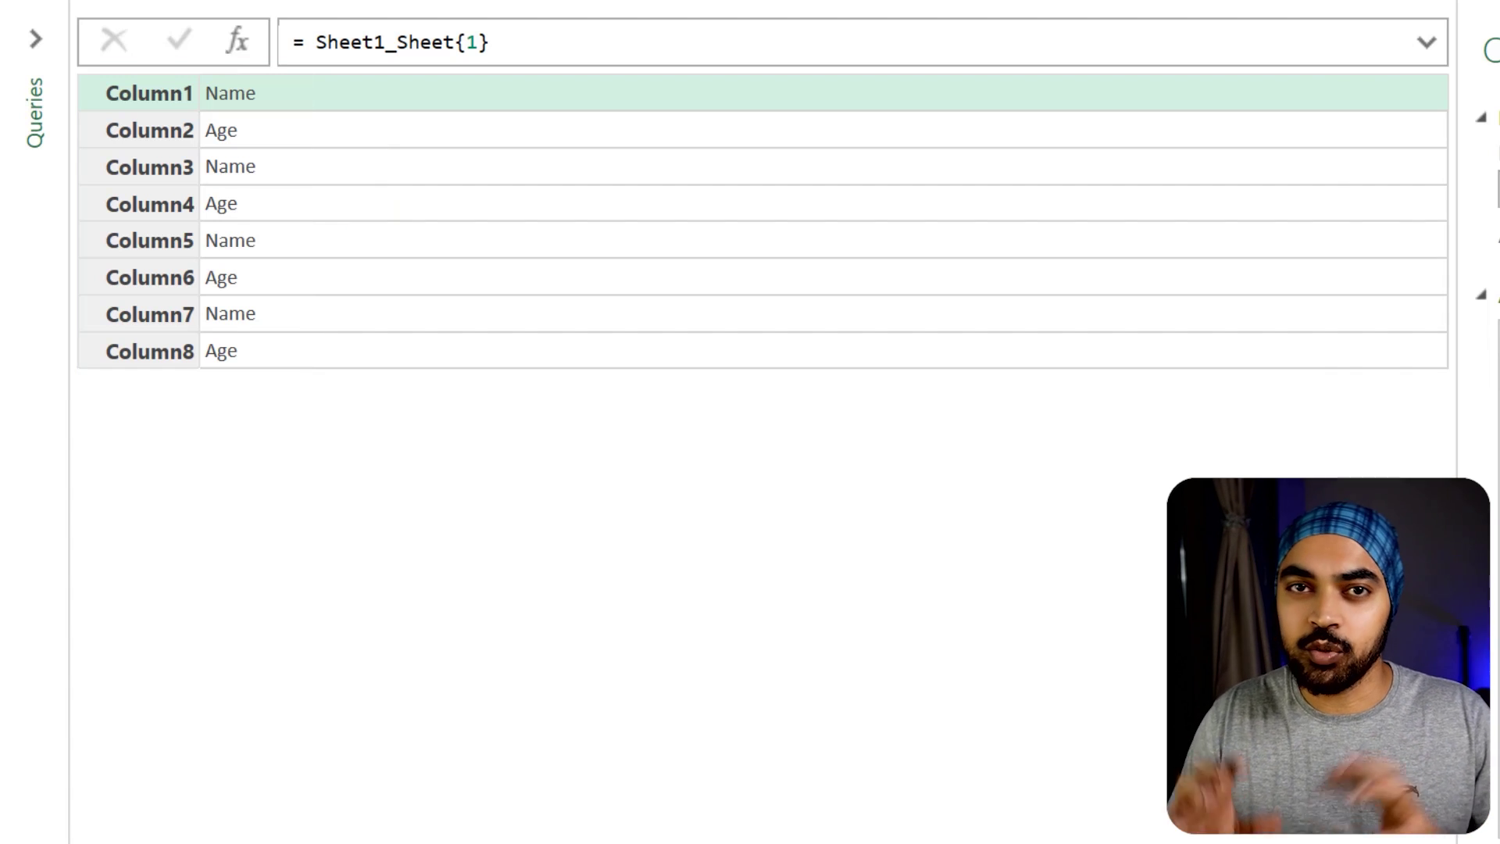
Convert the extracted row record into a list by wrapping the formula as Record.ToList(Sheet1_Sheet{1})
double_click(316, 43)
key(Left)
text(Record.T)
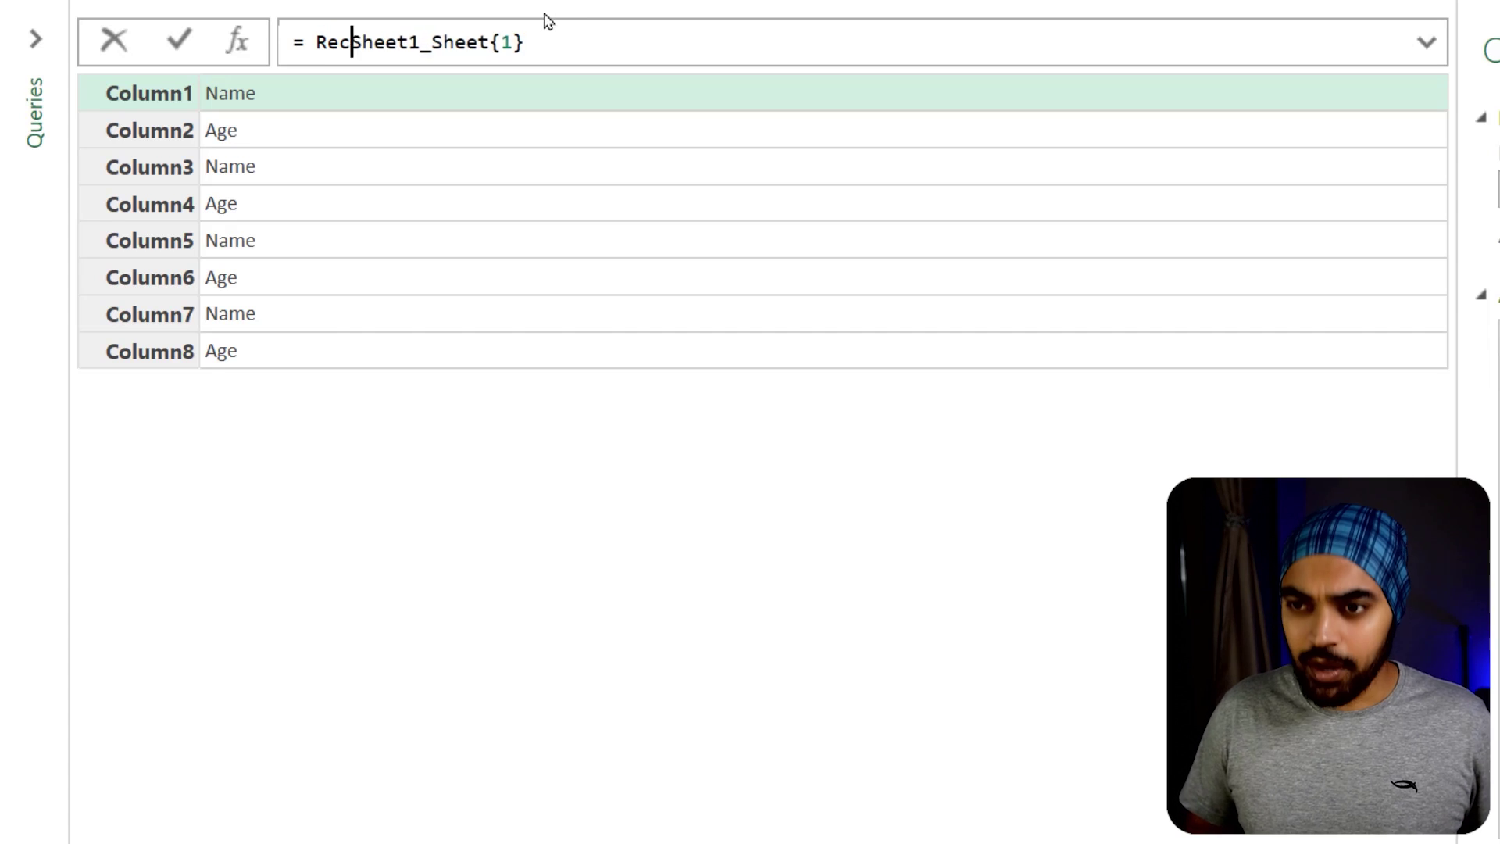
text(oList()
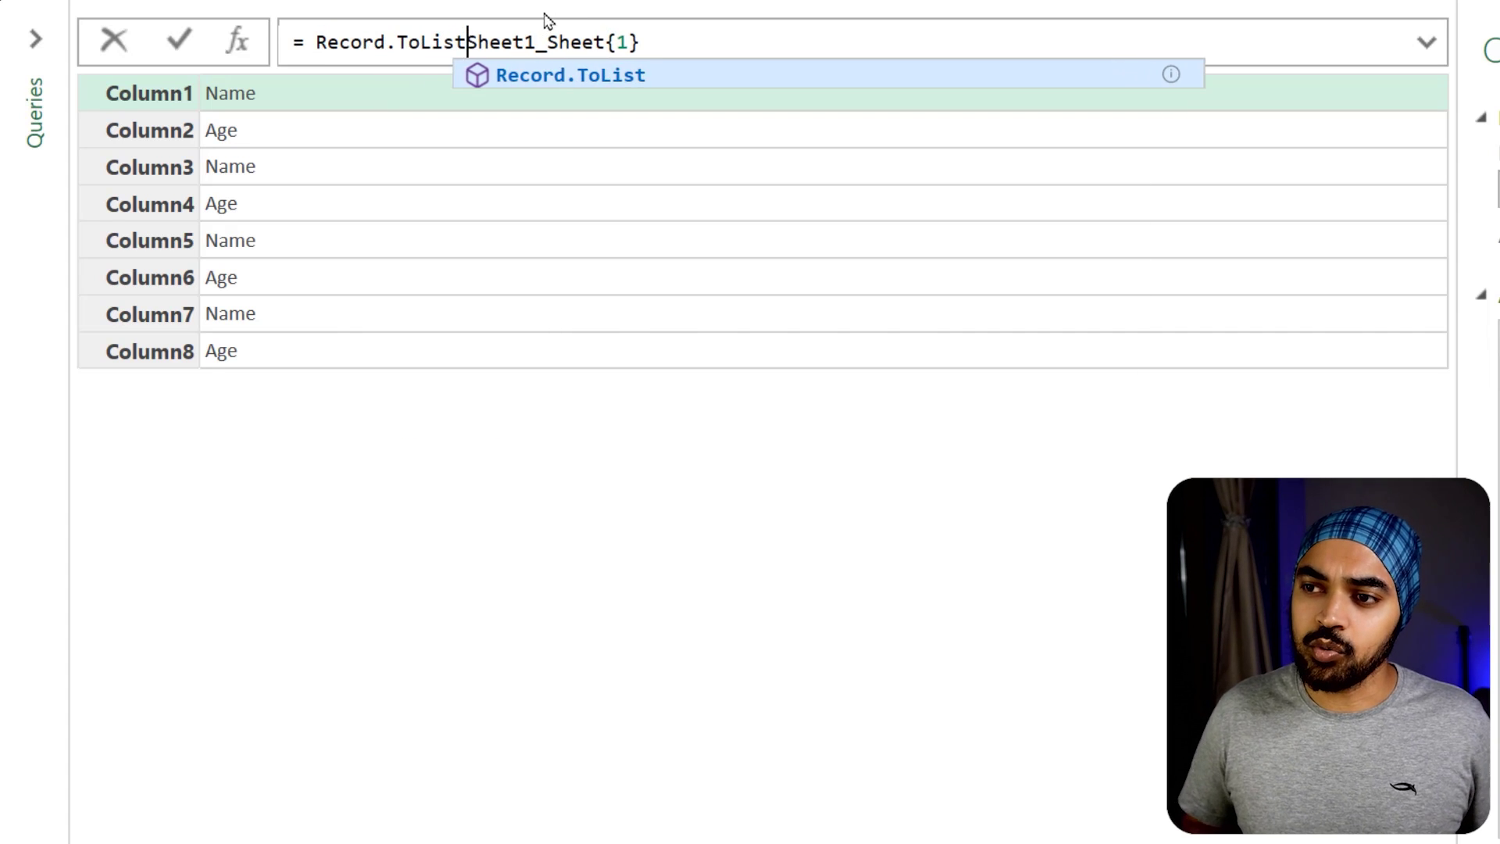
key(ctrl+Right)
key(End)
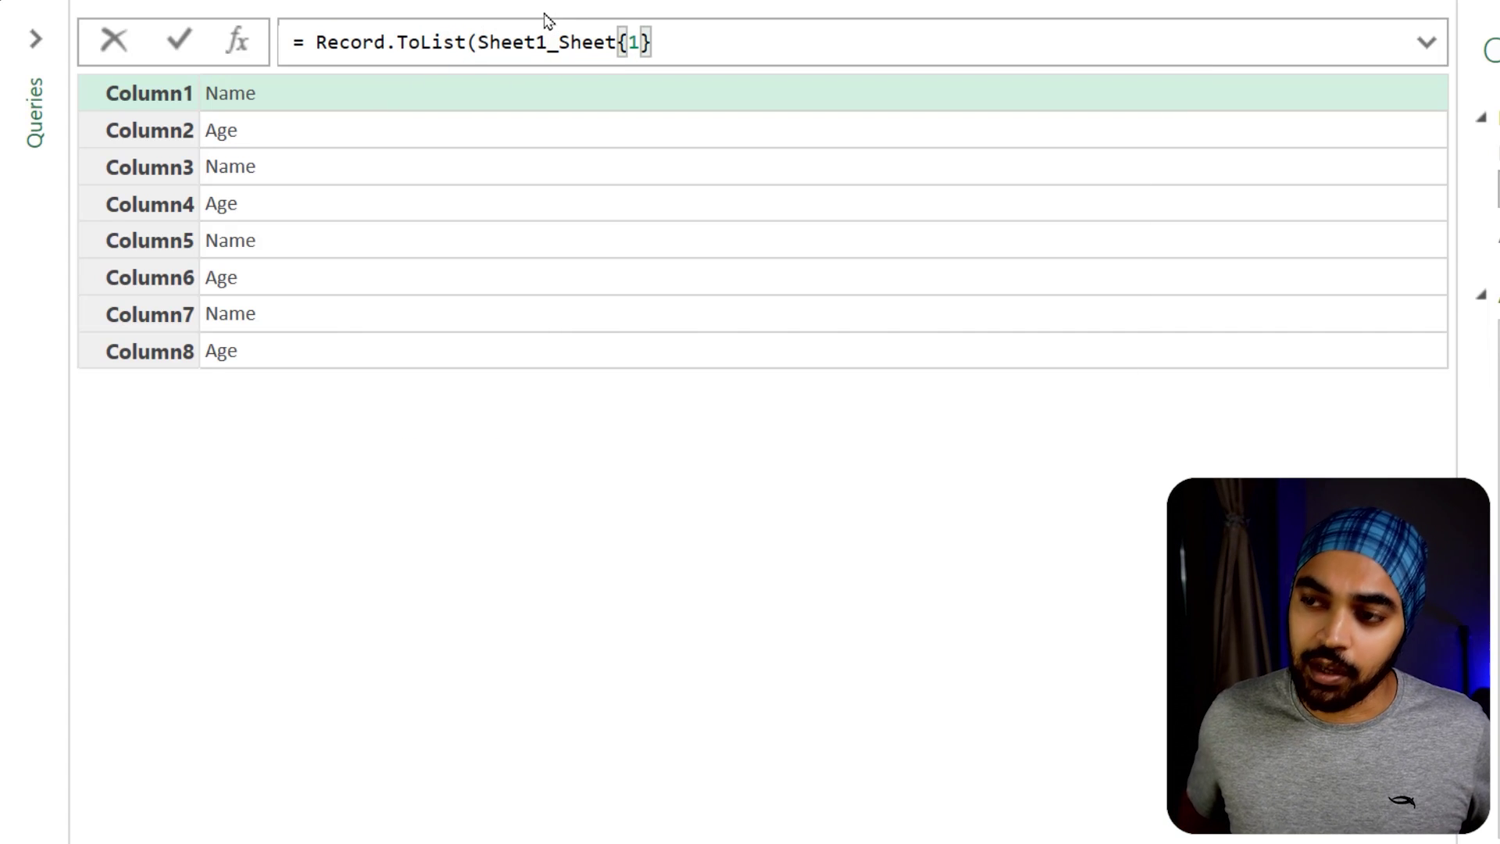
text())
key(Return)
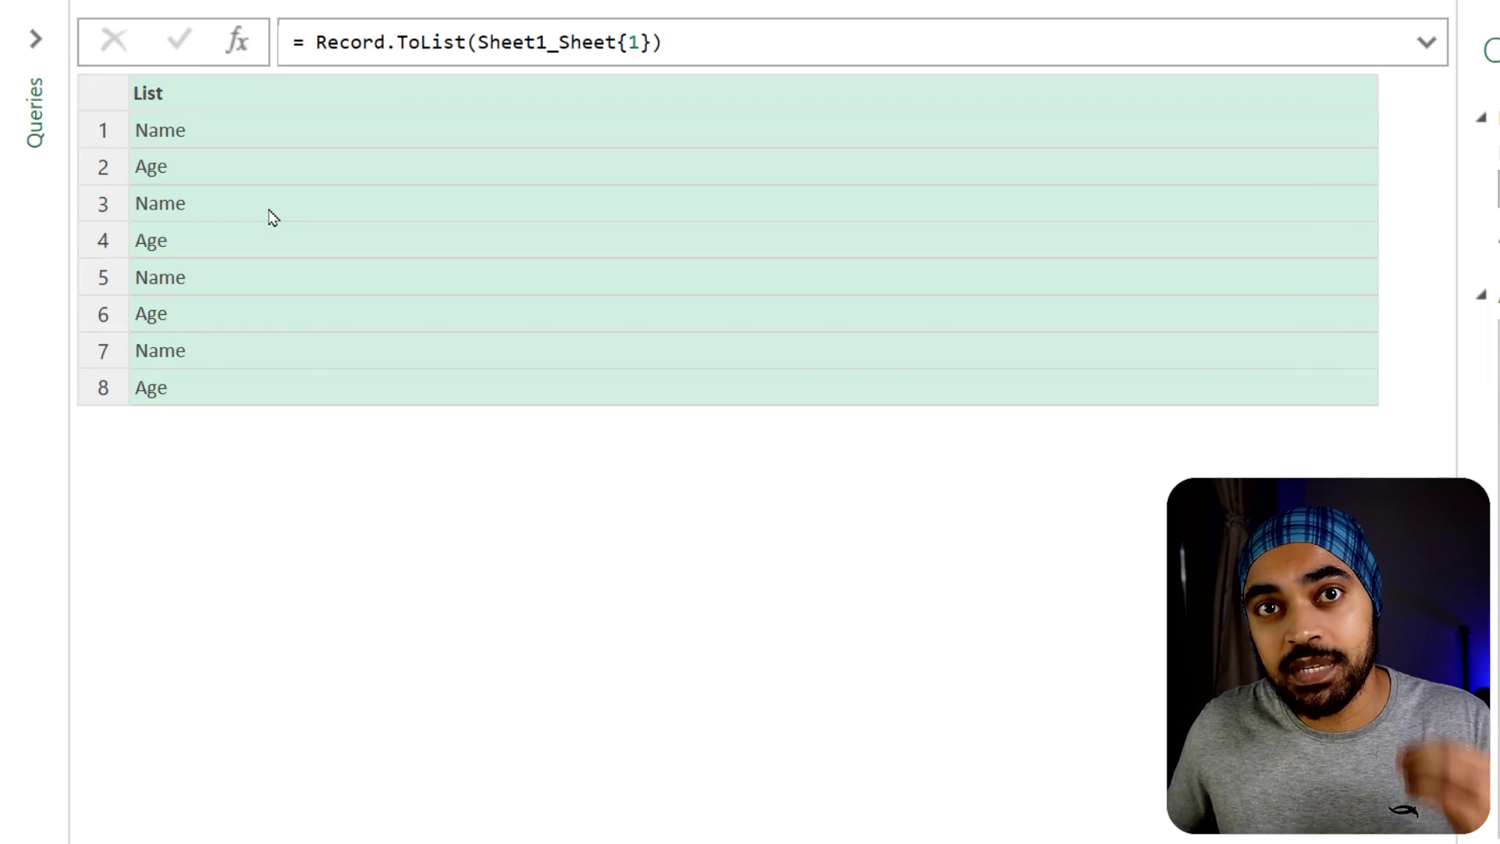
Remove duplicates from the header list by wrapping the formula as List.Distinct(Record.ToList(Sheet1_Sheet{1}))
double_click(316, 42)
text(List.Distinc)
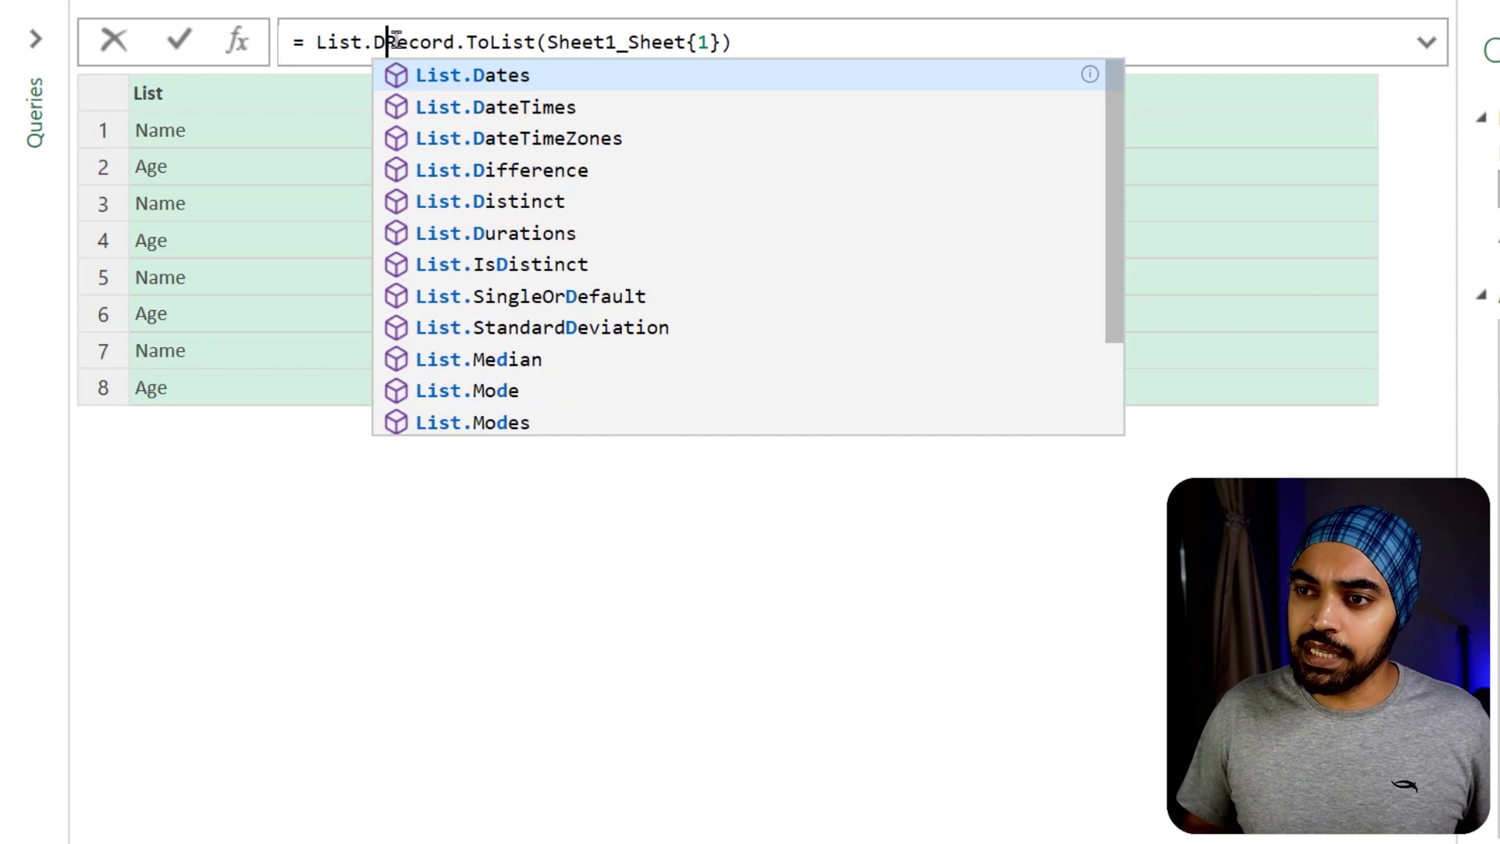
text(t()
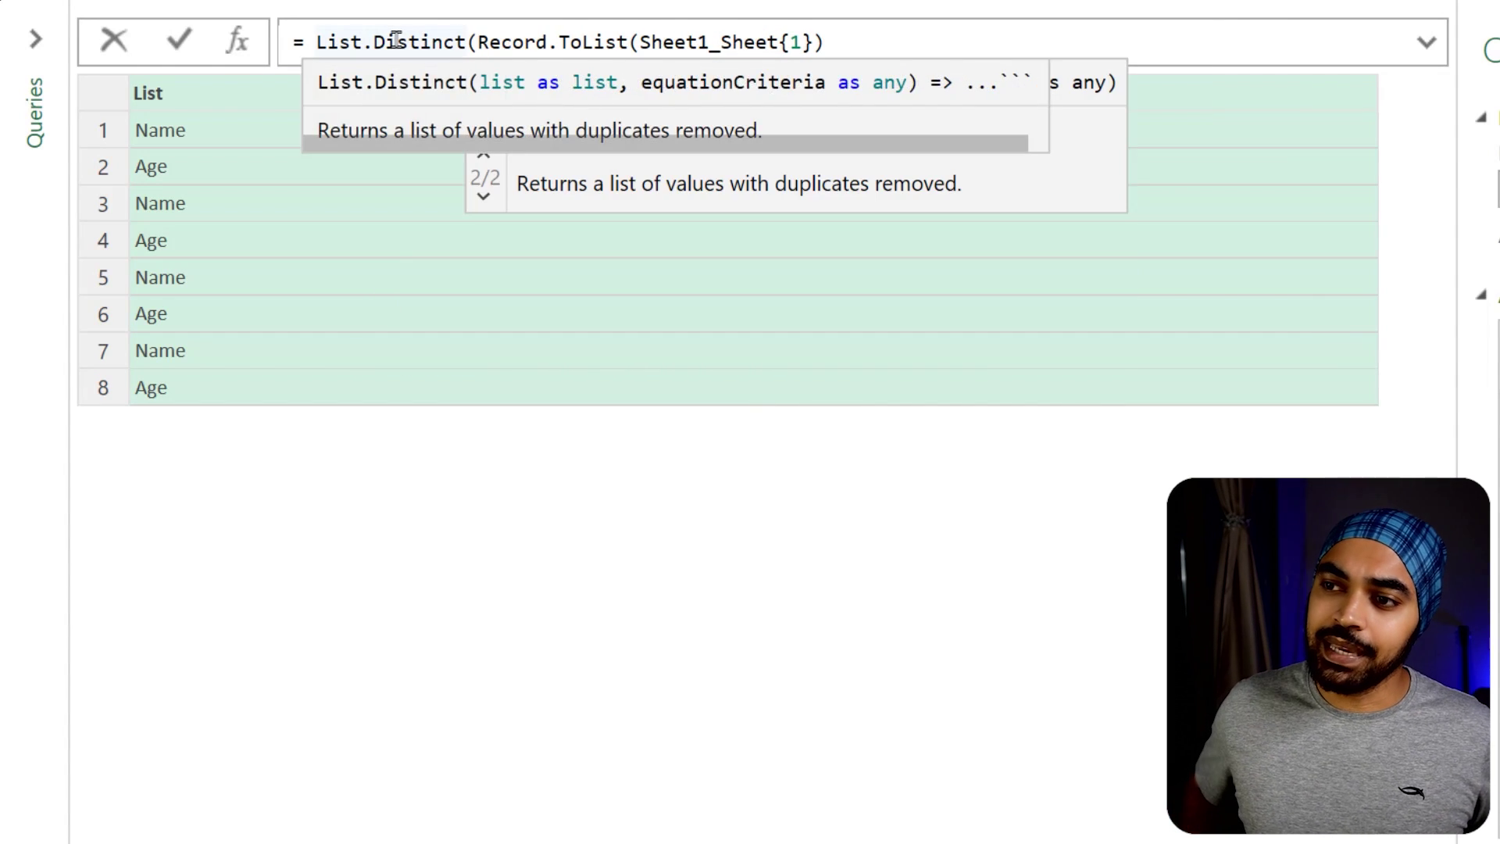
key(ctrl+Right)
key(ctrl+Right)
key(ctrl+Right)
key(ctrl+Right)
key(ctrl+Right)
text())
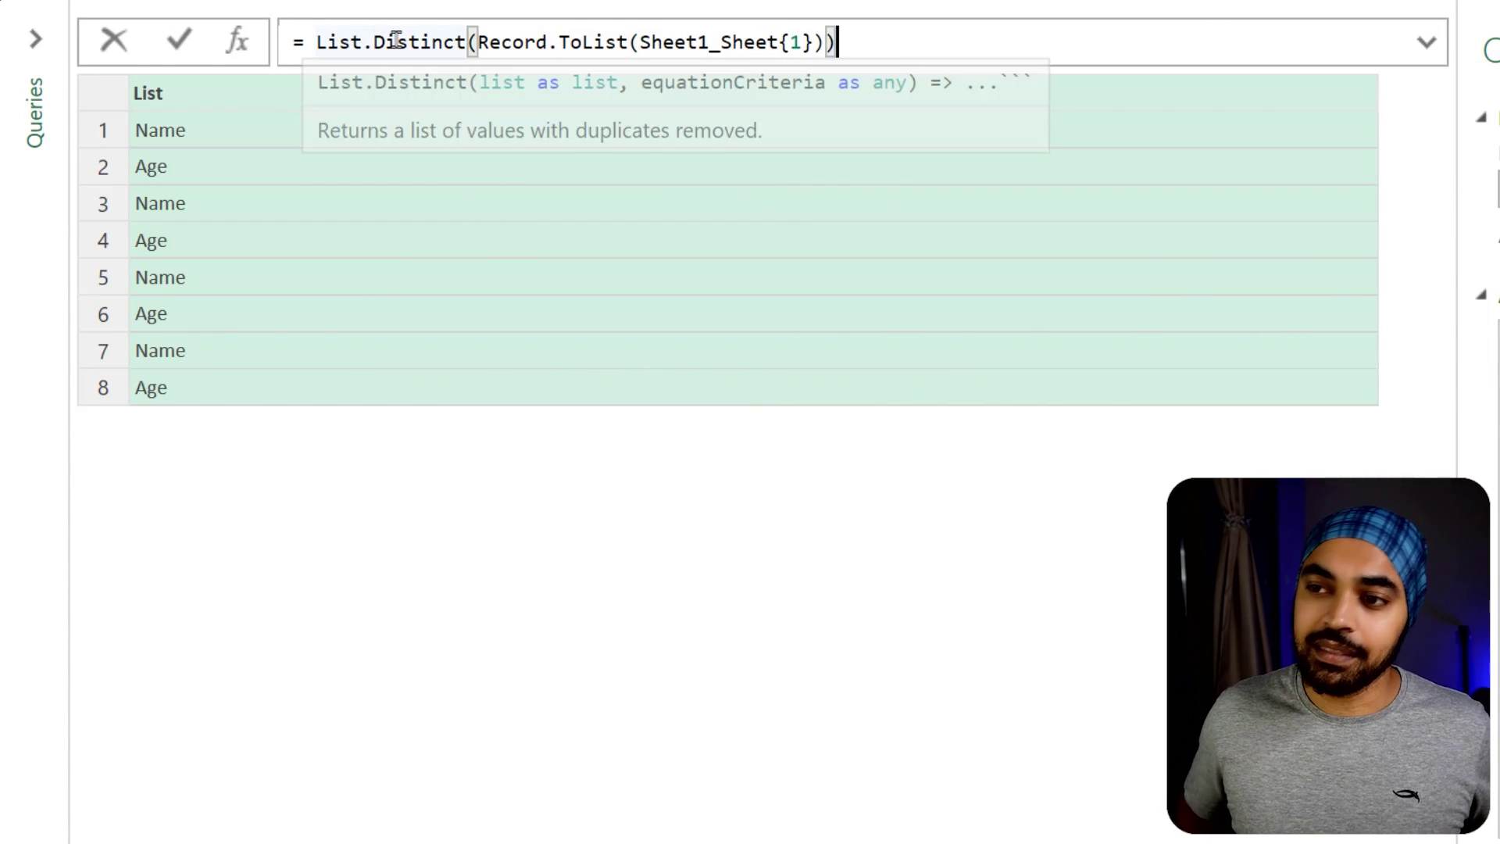
key(Return)
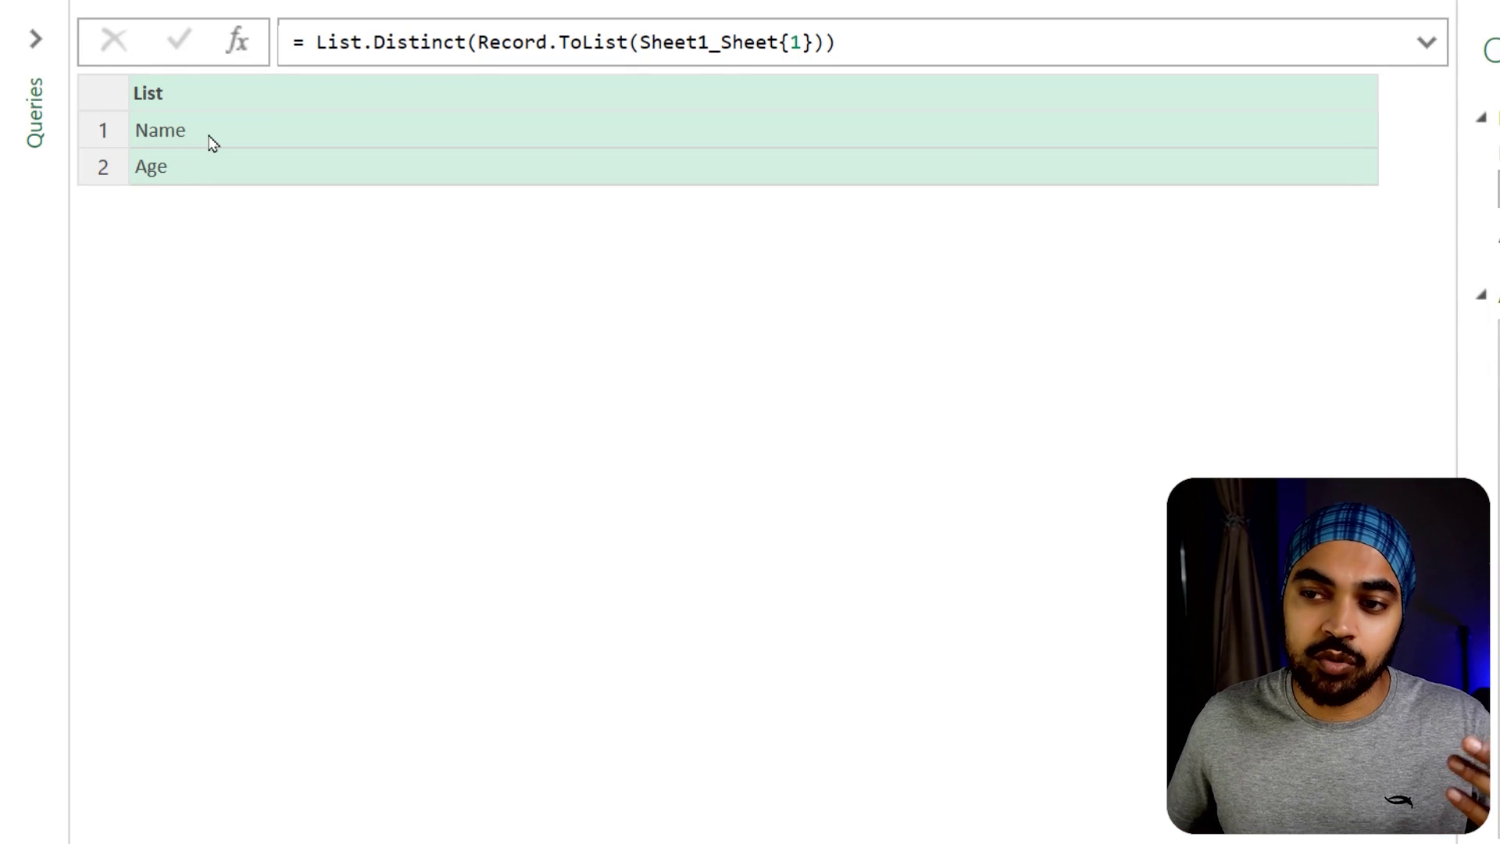
click(209, 139)
click(214, 177)
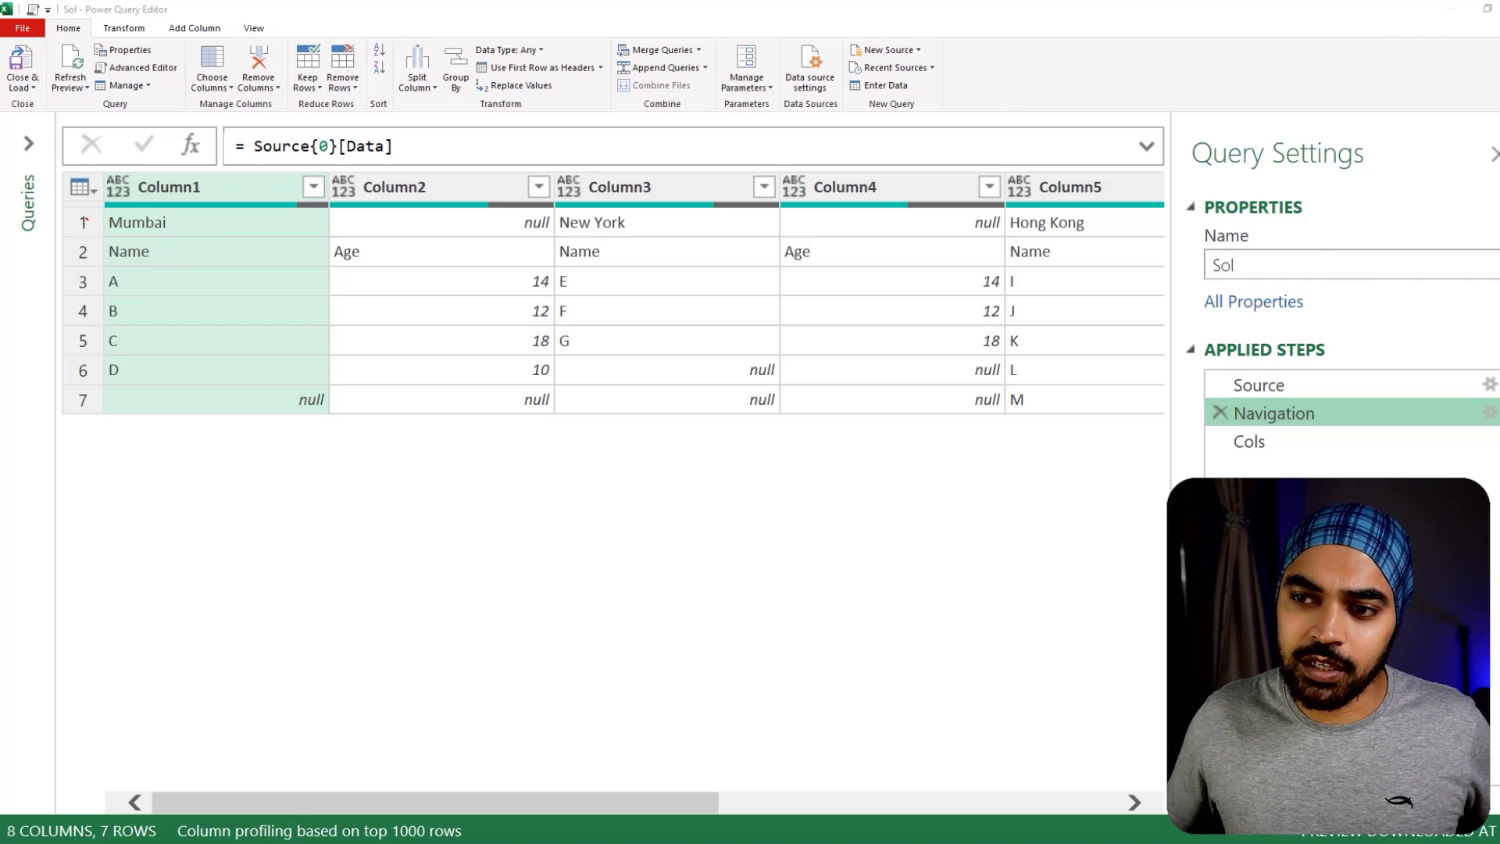
mouse_move(86, 234)
mouse_down()
mouse_move(350, 208)
mouse_move(477, 248)
mouse_move(596, 221)
mouse_up()
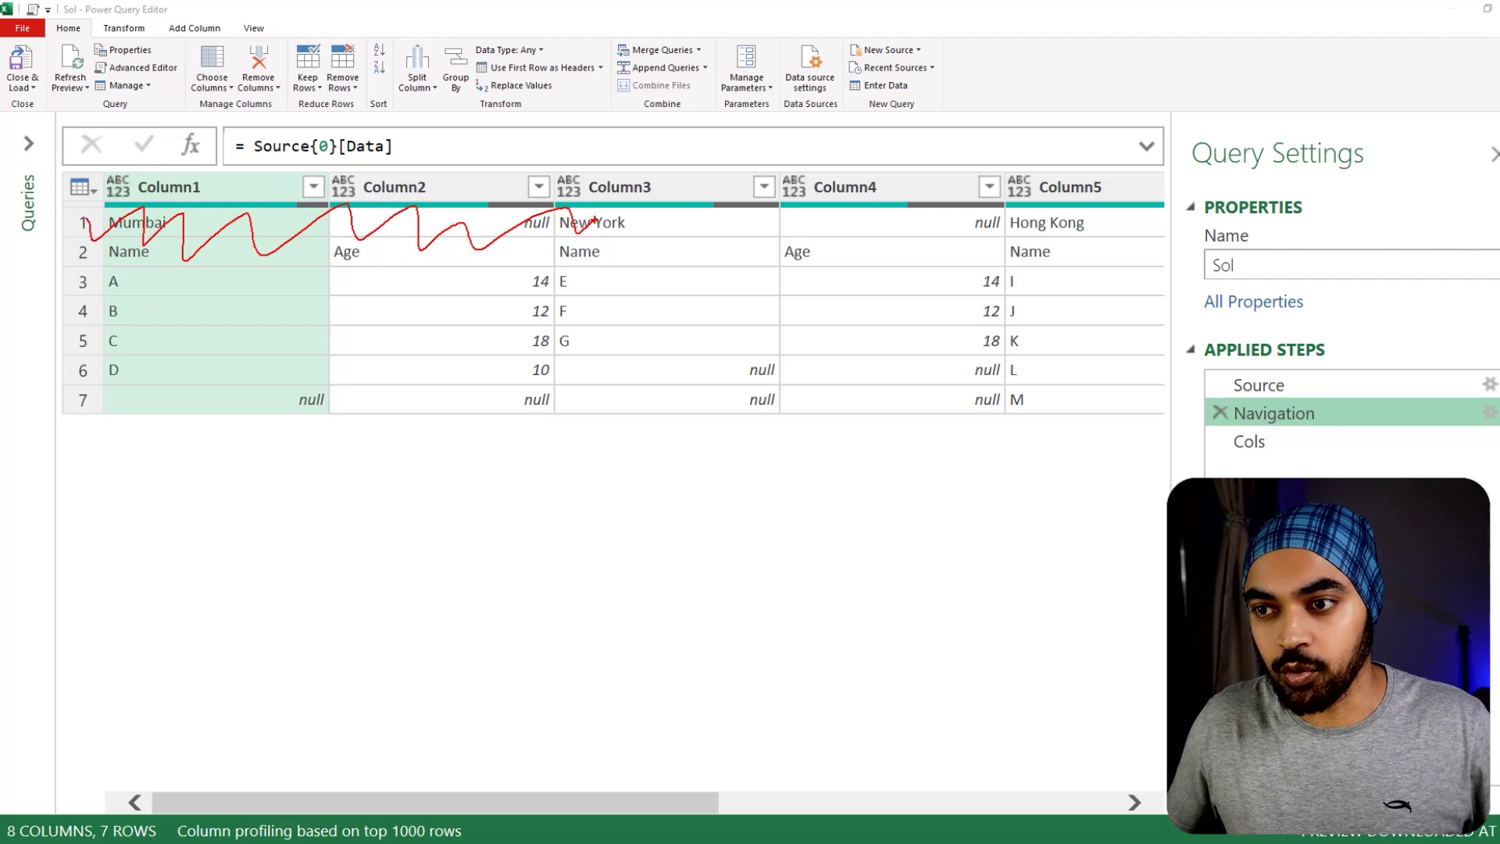
mouse_move(103, 266)
mouse_down()
mouse_move(233, 413)
mouse_move(322, 438)
mouse_up()
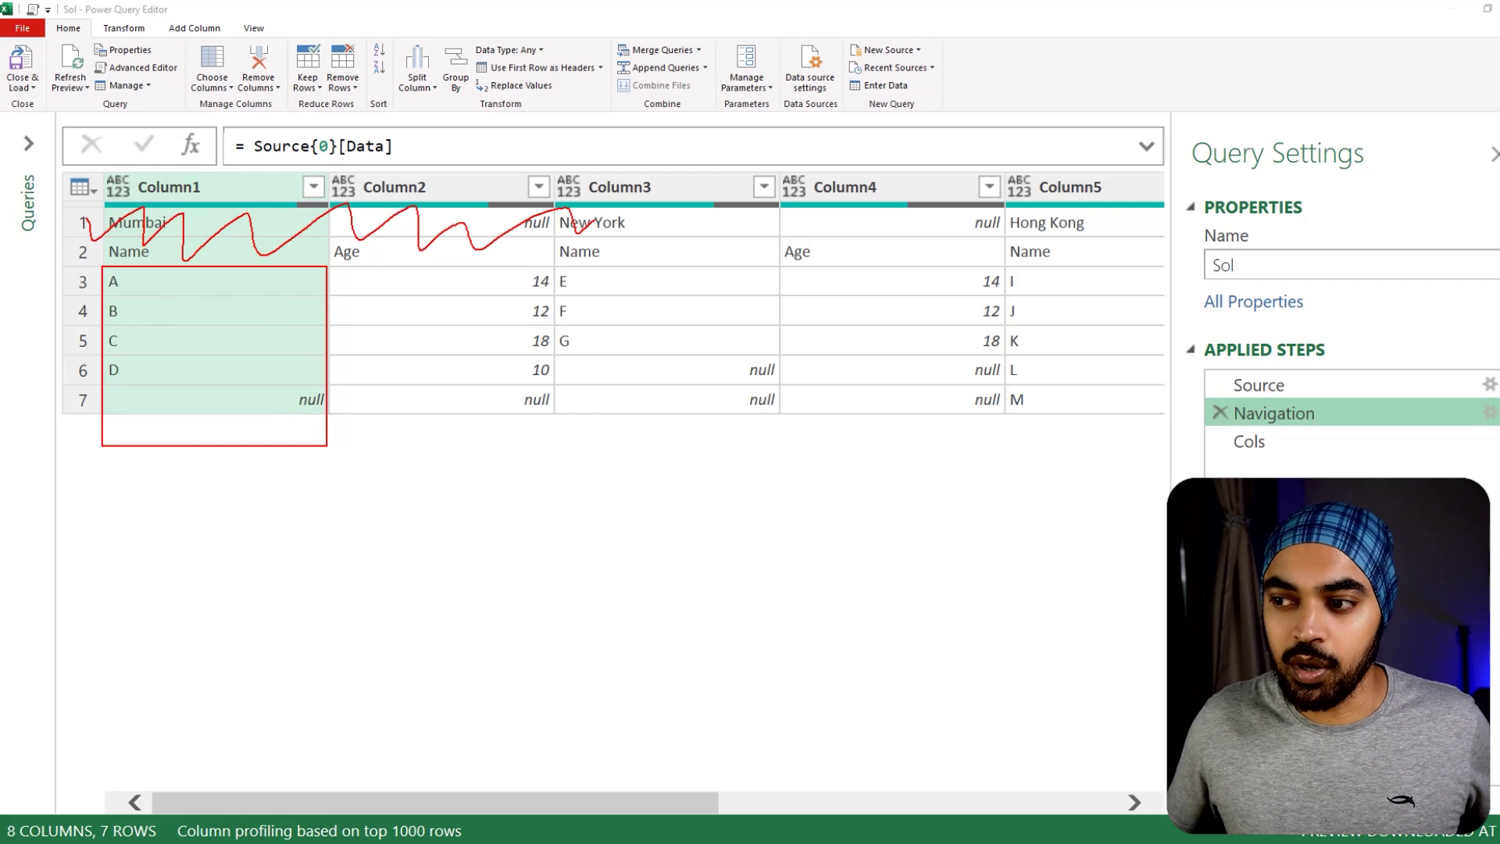
drag(485, 264, 561, 429)
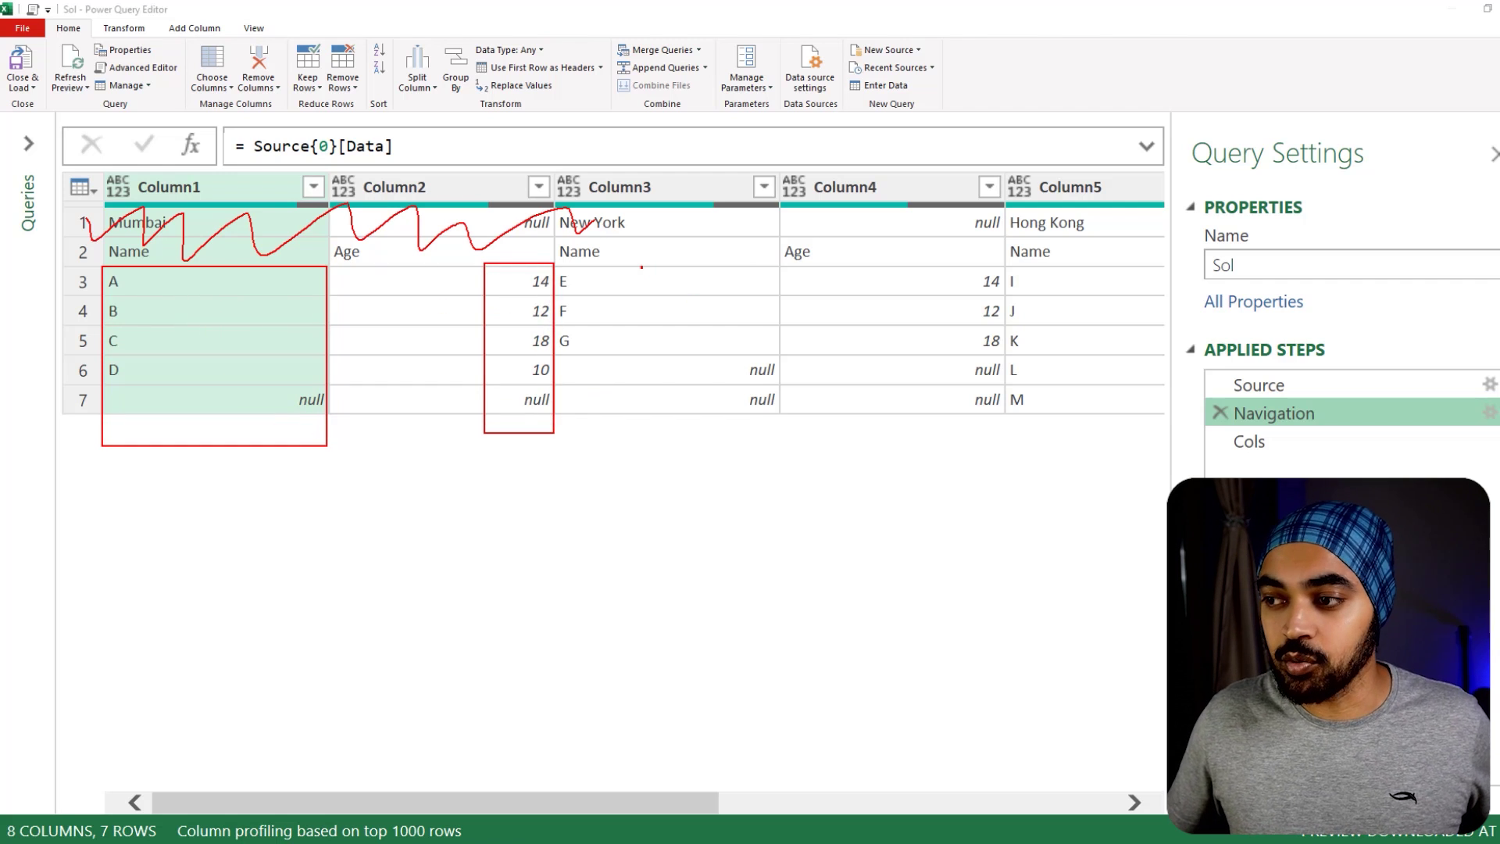
drag(642, 268, 750, 428)
drag(866, 259, 992, 401)
drag(1040, 278, 1121, 427)
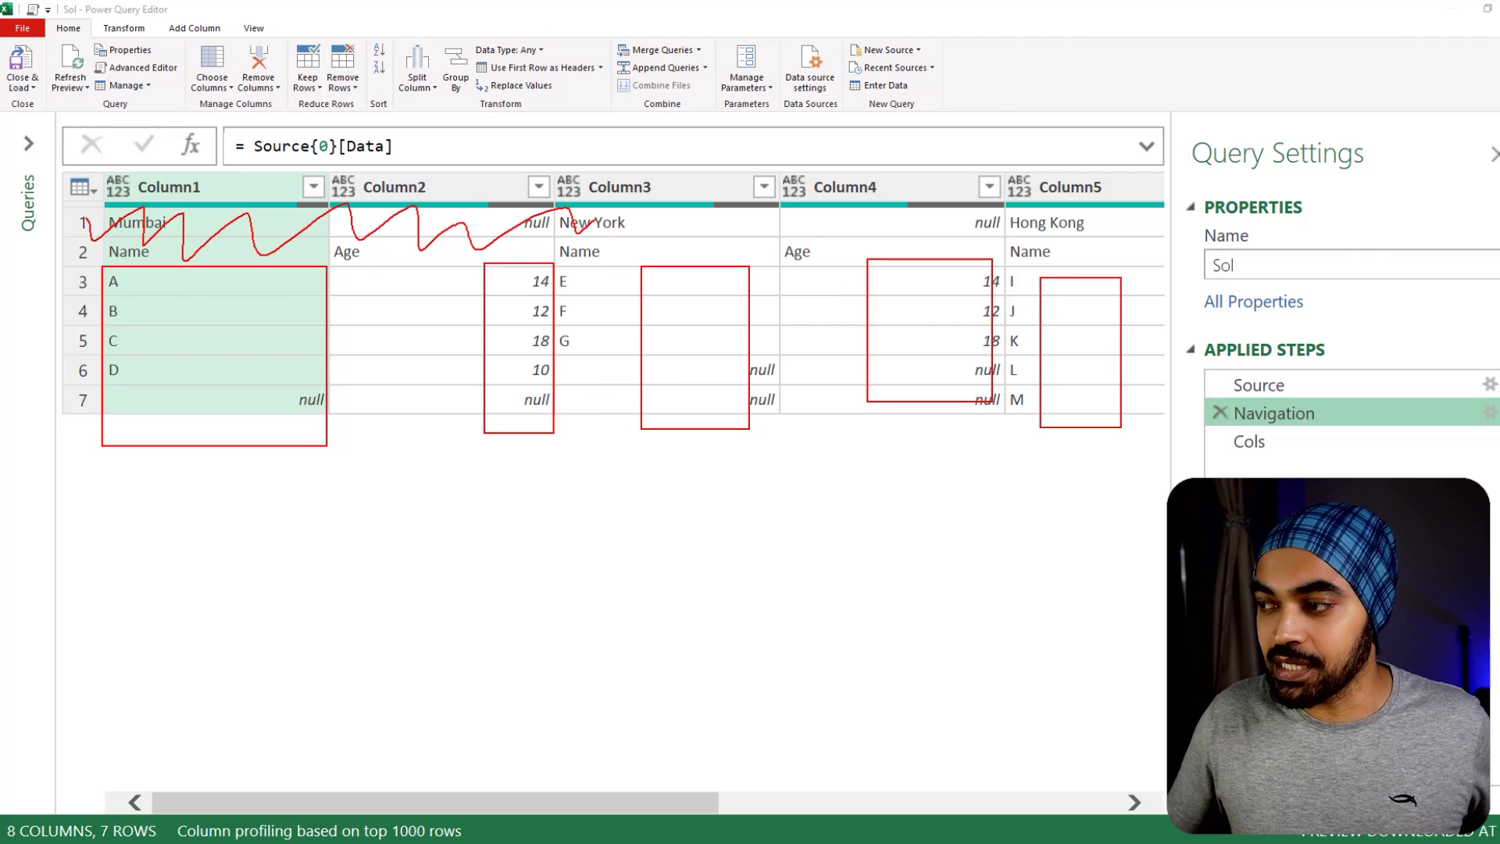
key(Escape)
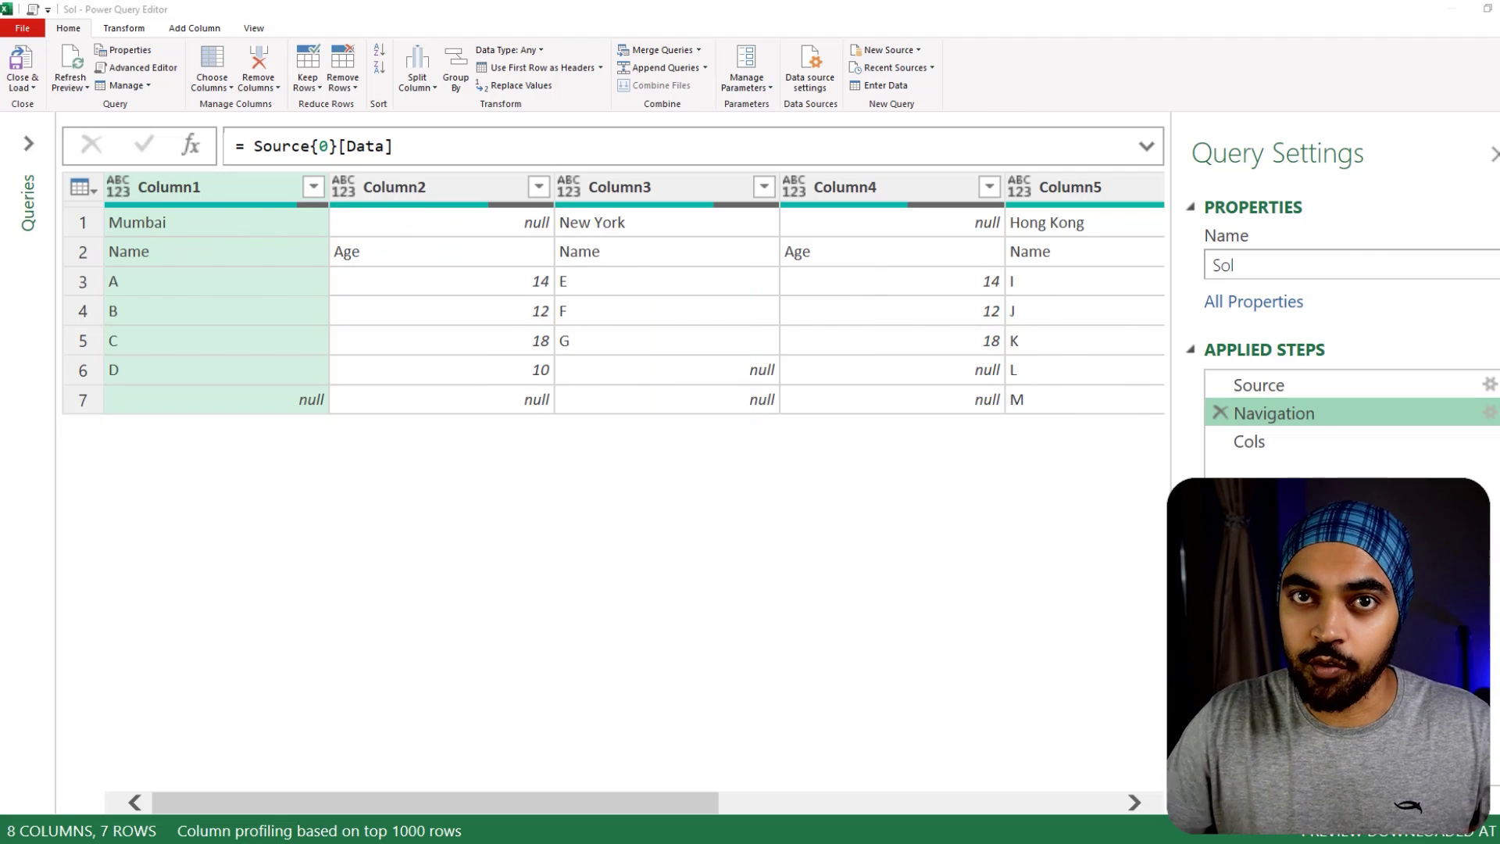
Add a custom step after Cols that references the original table as Sheet1_Sheet
click(1270, 444)
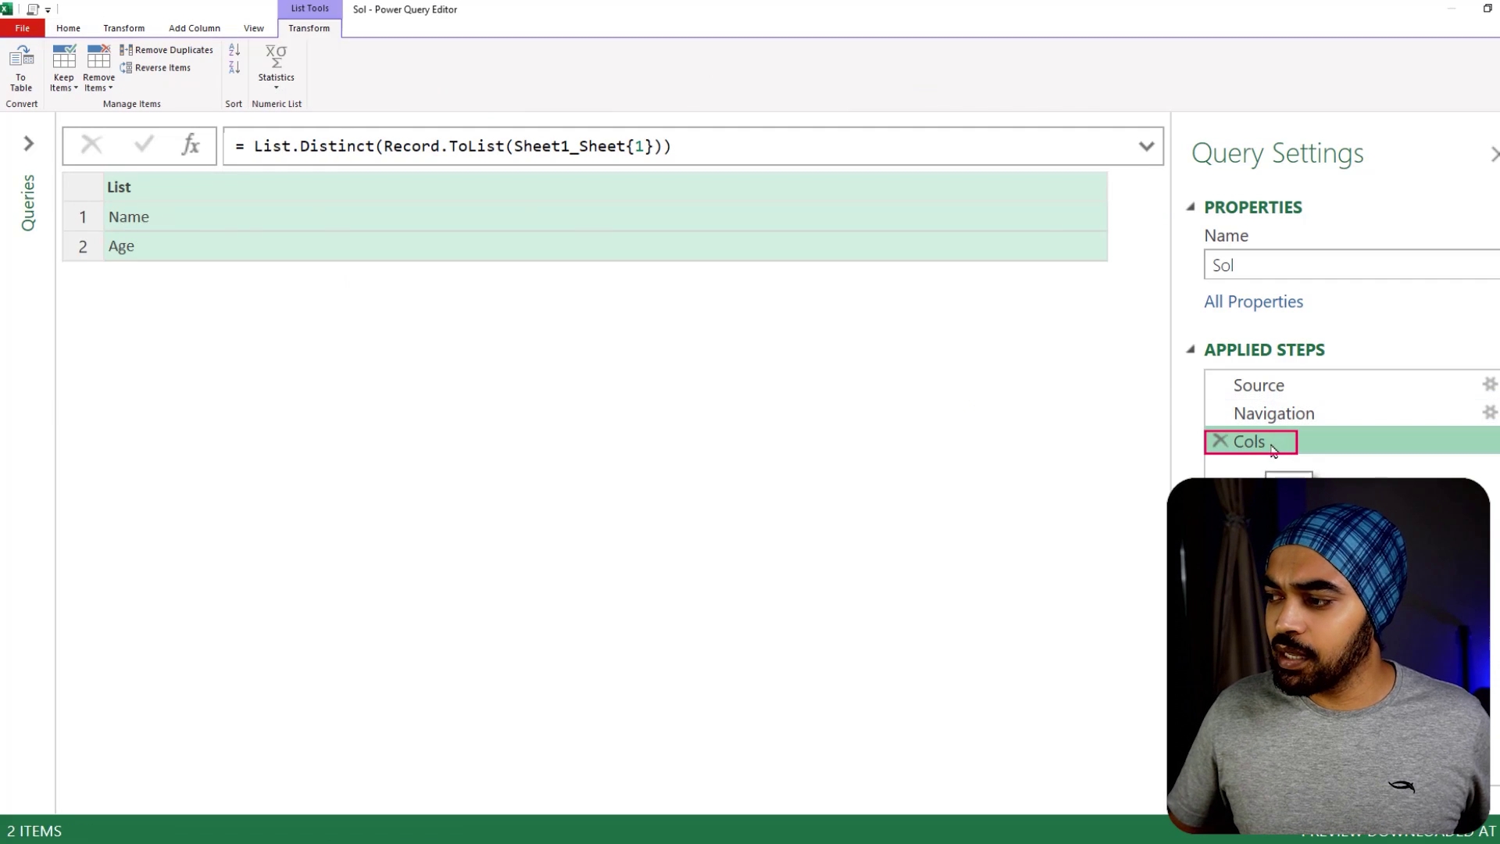
click(187, 147)
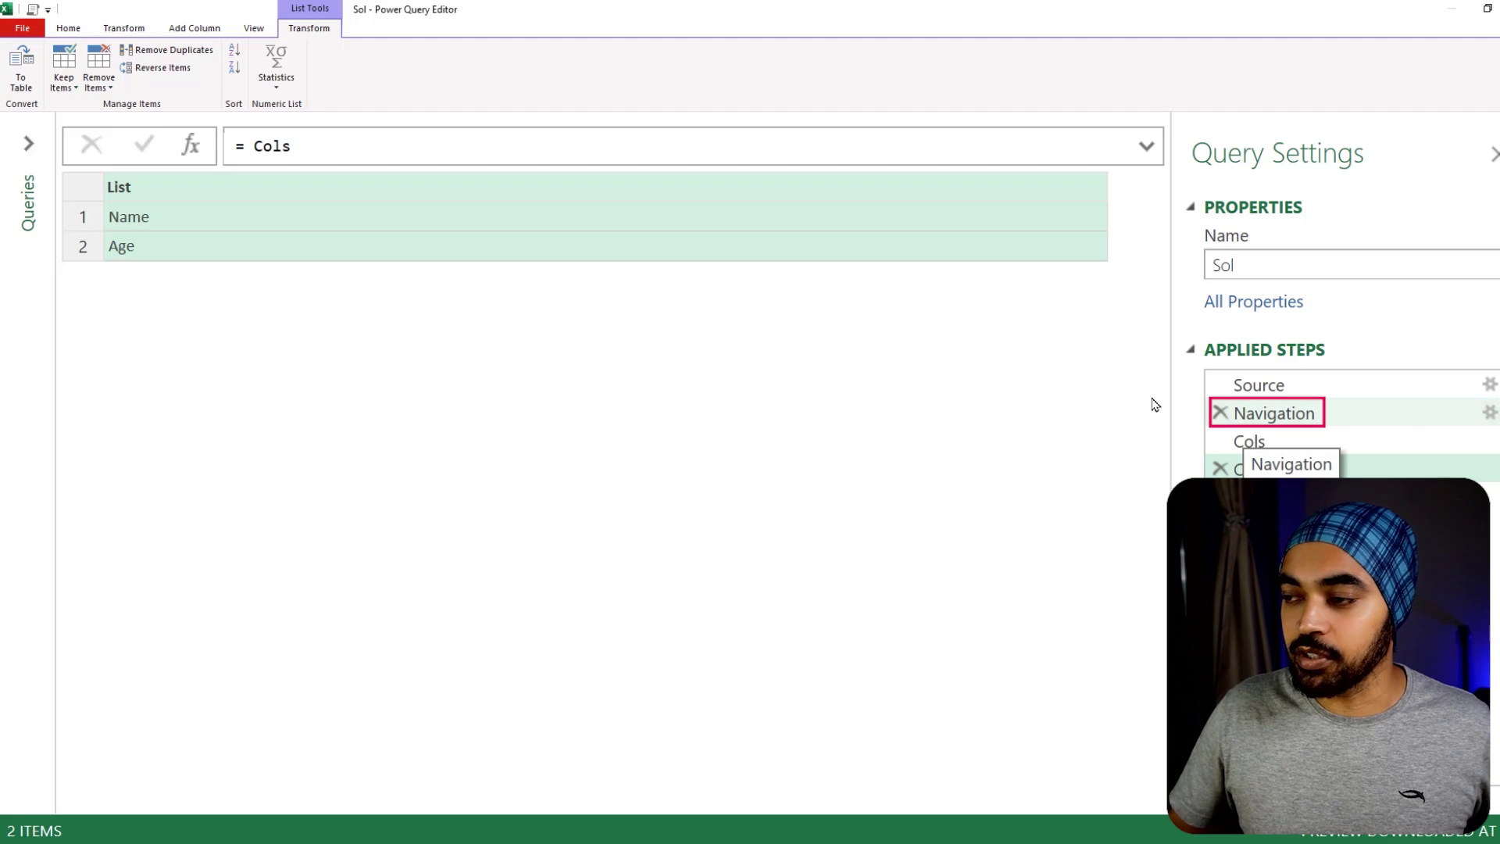
double_click(262, 148)
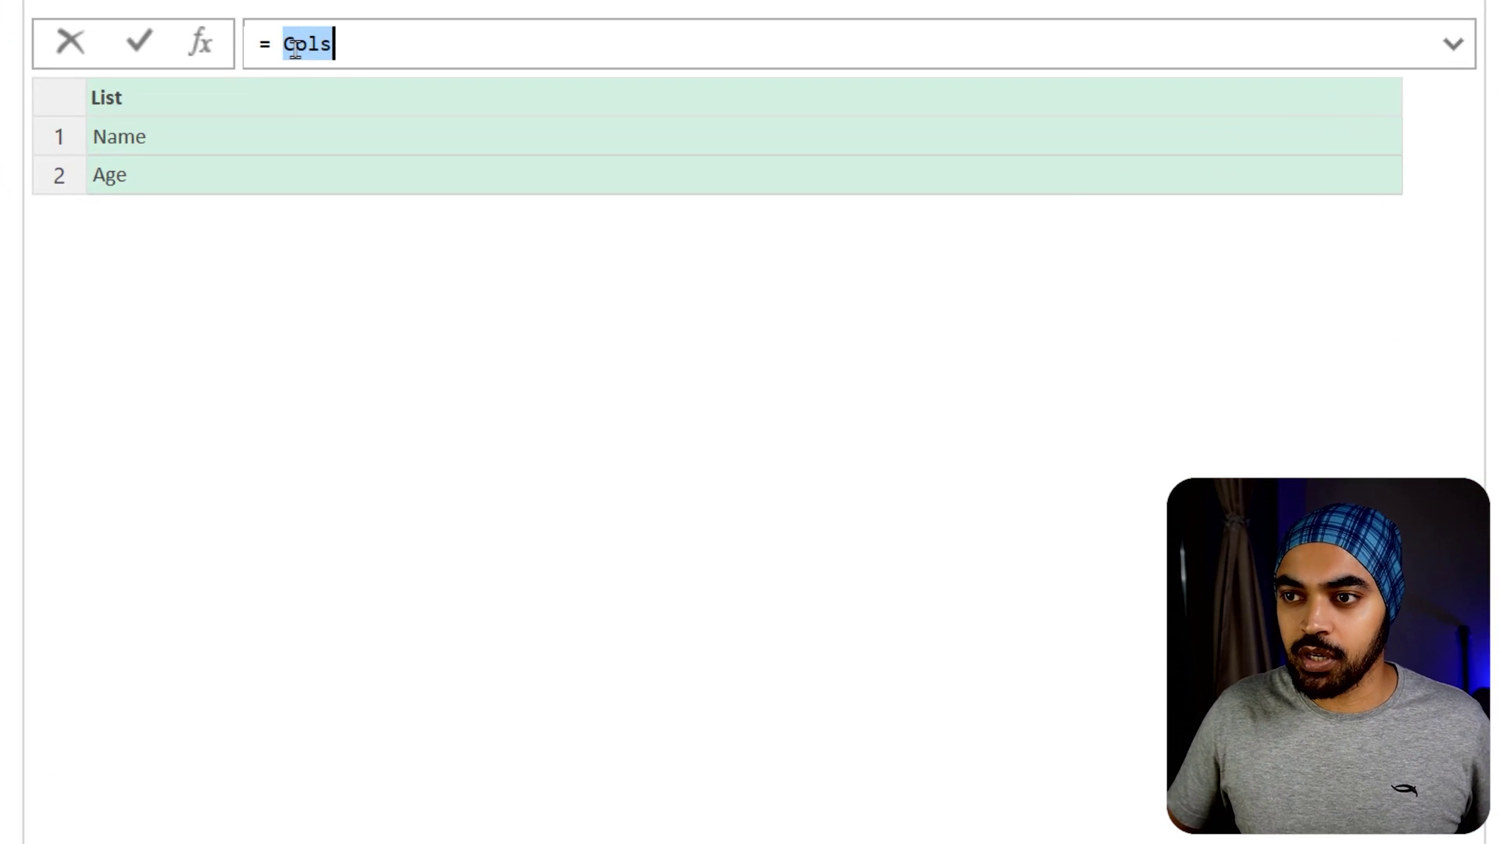
text(Shee)
key(Tab)
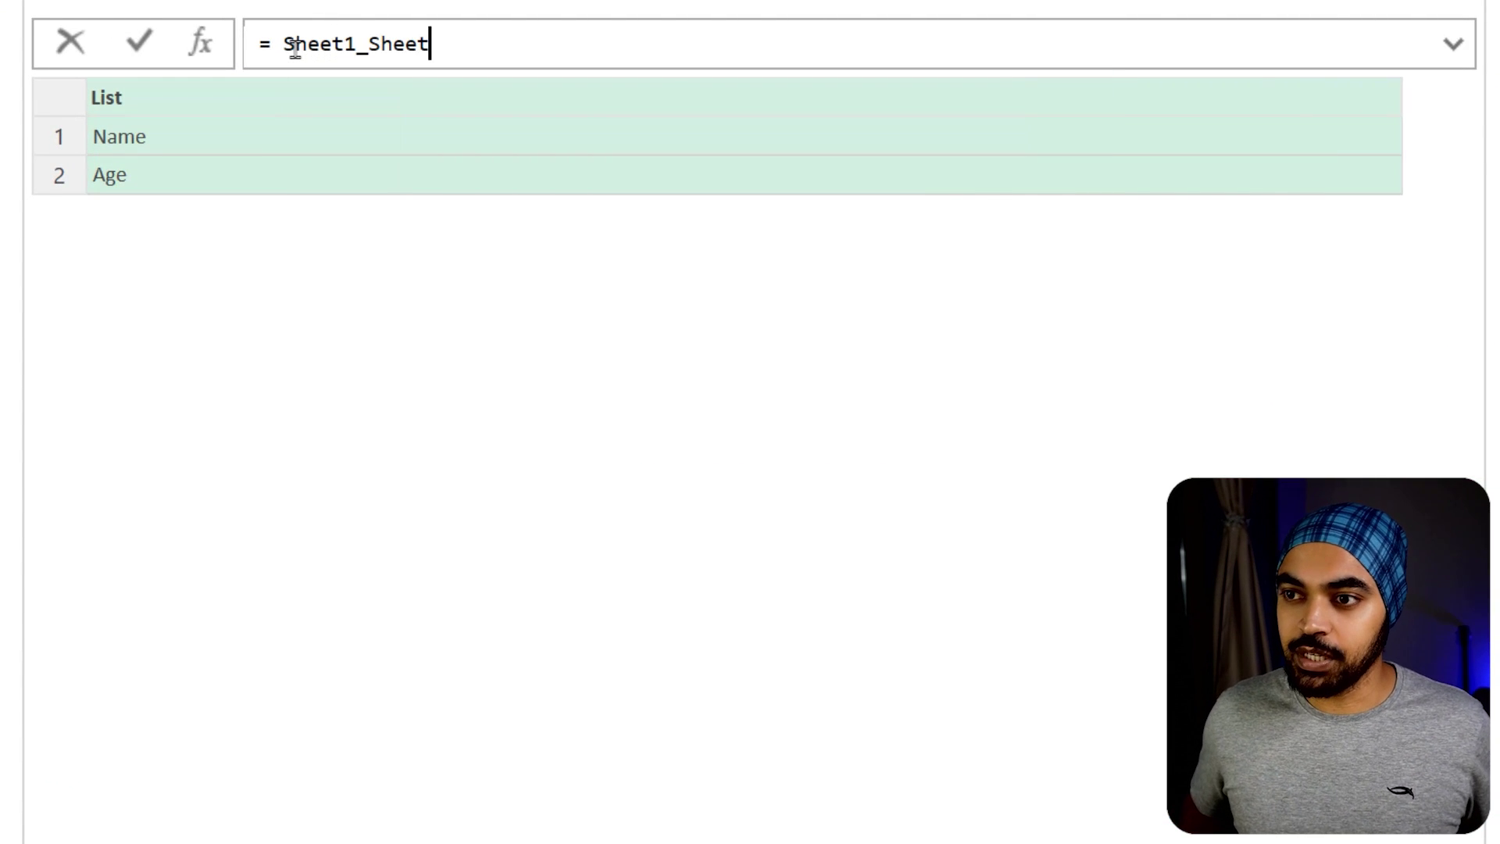
key(Return)
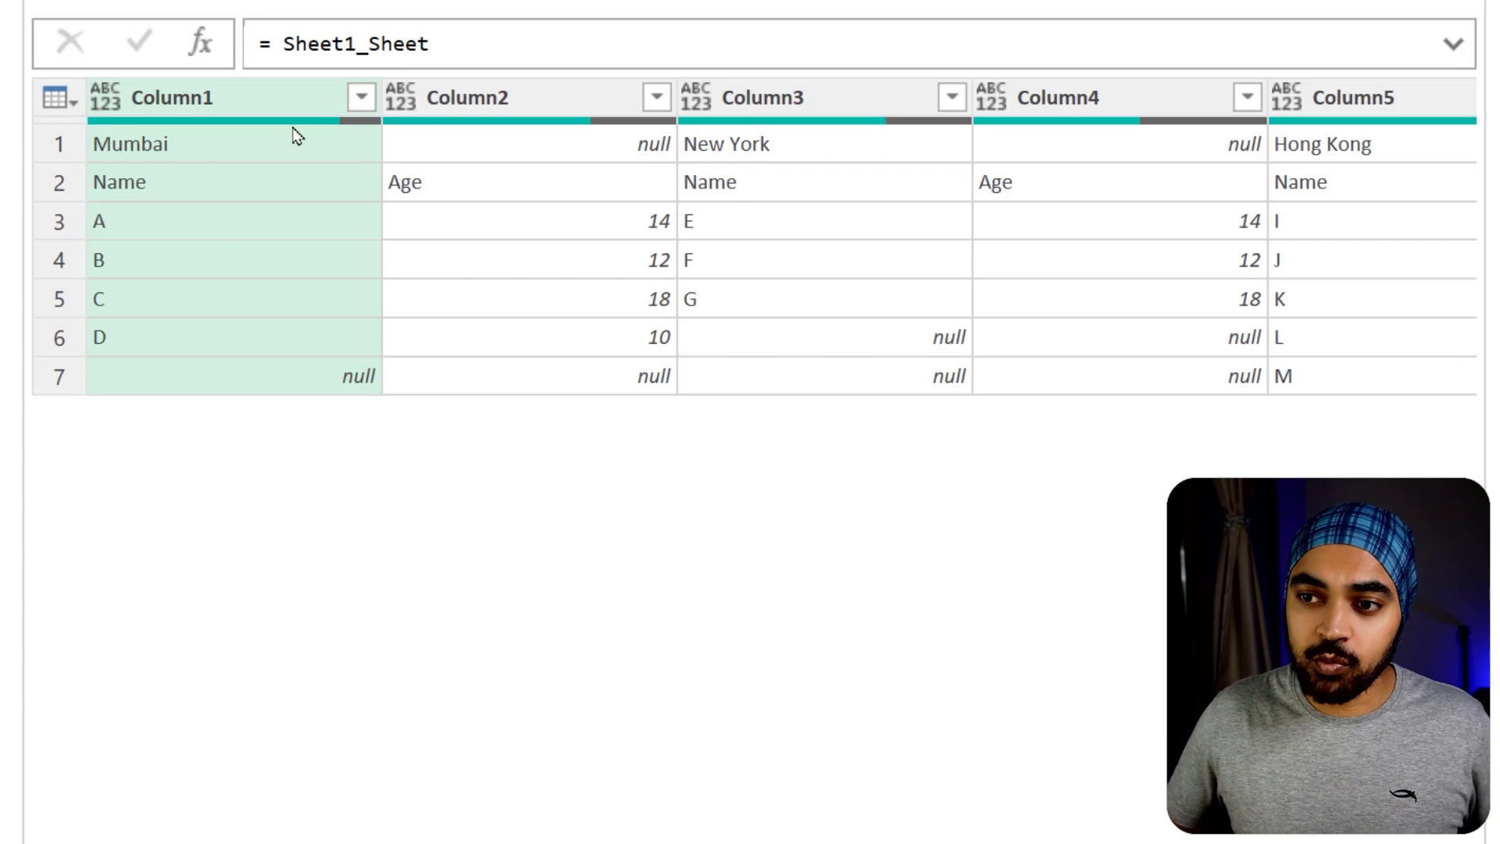
Skip the city and header rows by wrapping the new step's formula as Table.Skip(Sheet1_Sheet, 2)
drag(156, 140, 711, 138)
key(Escape)
click(622, 44)
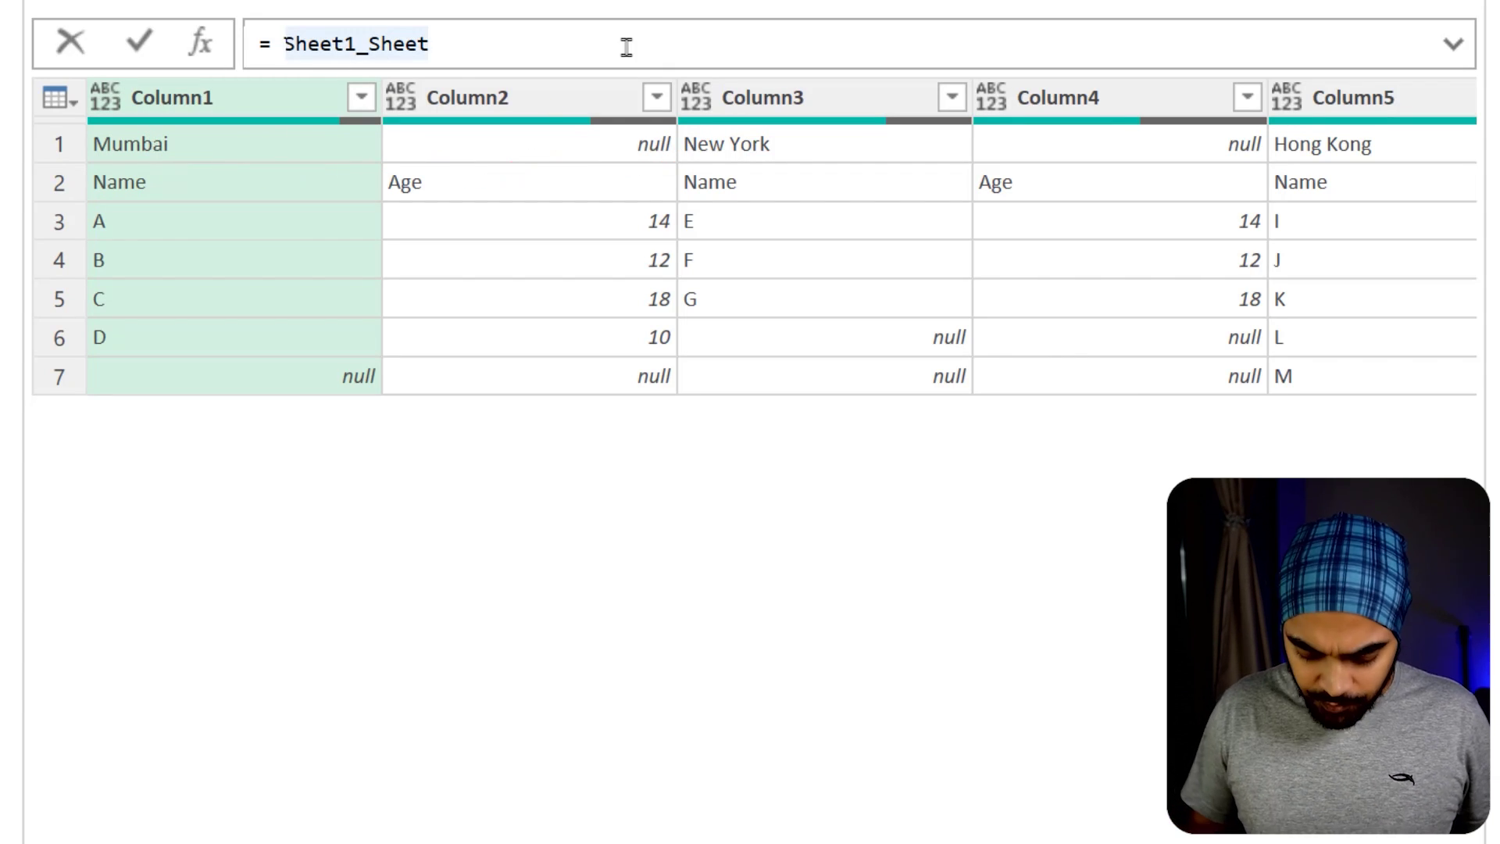
text(Table.Skip)
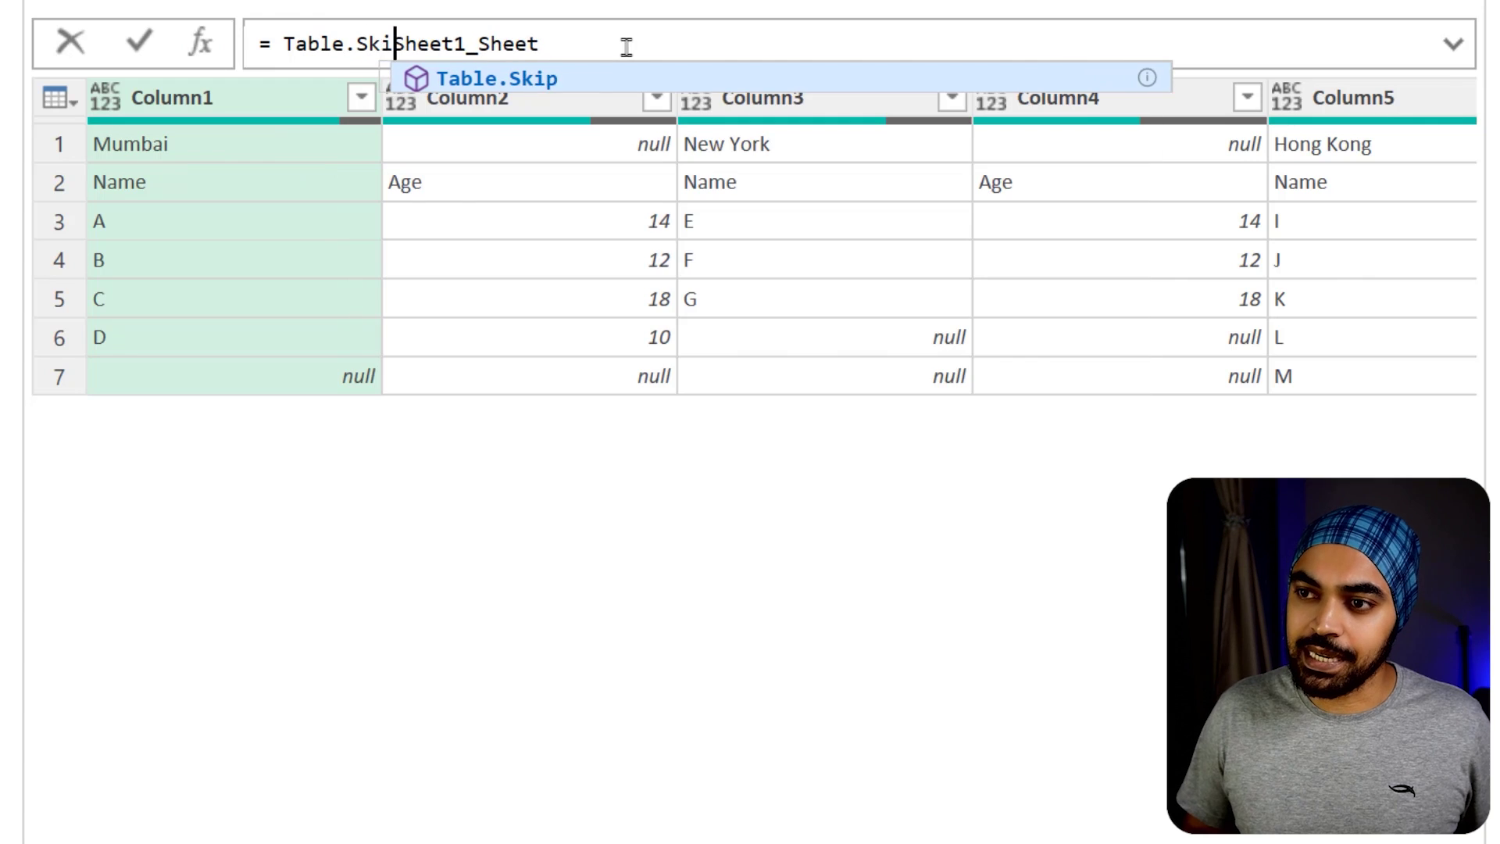
text(()
key(End)
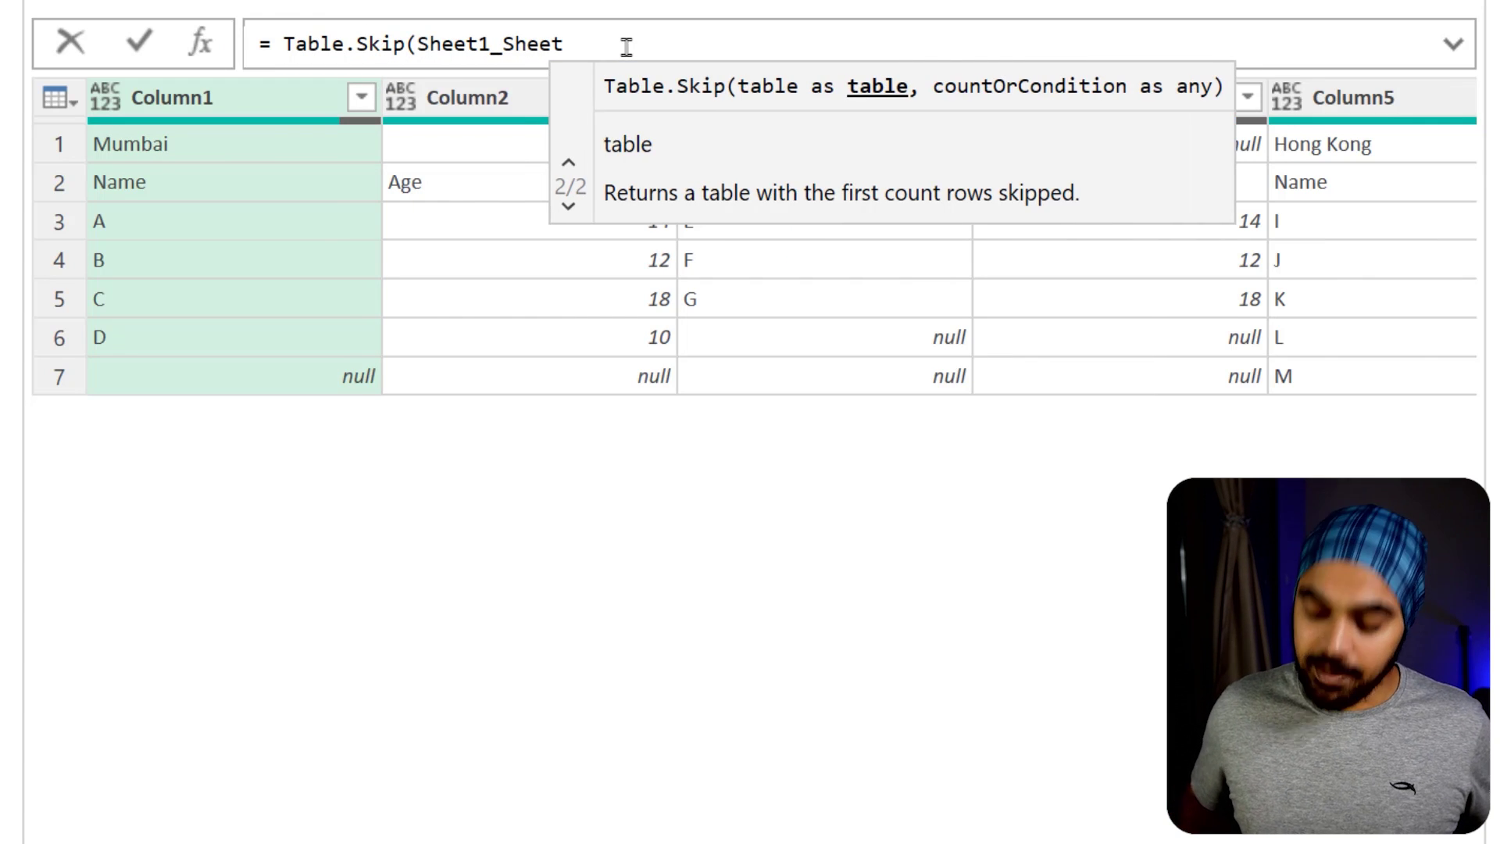
text(, 2))
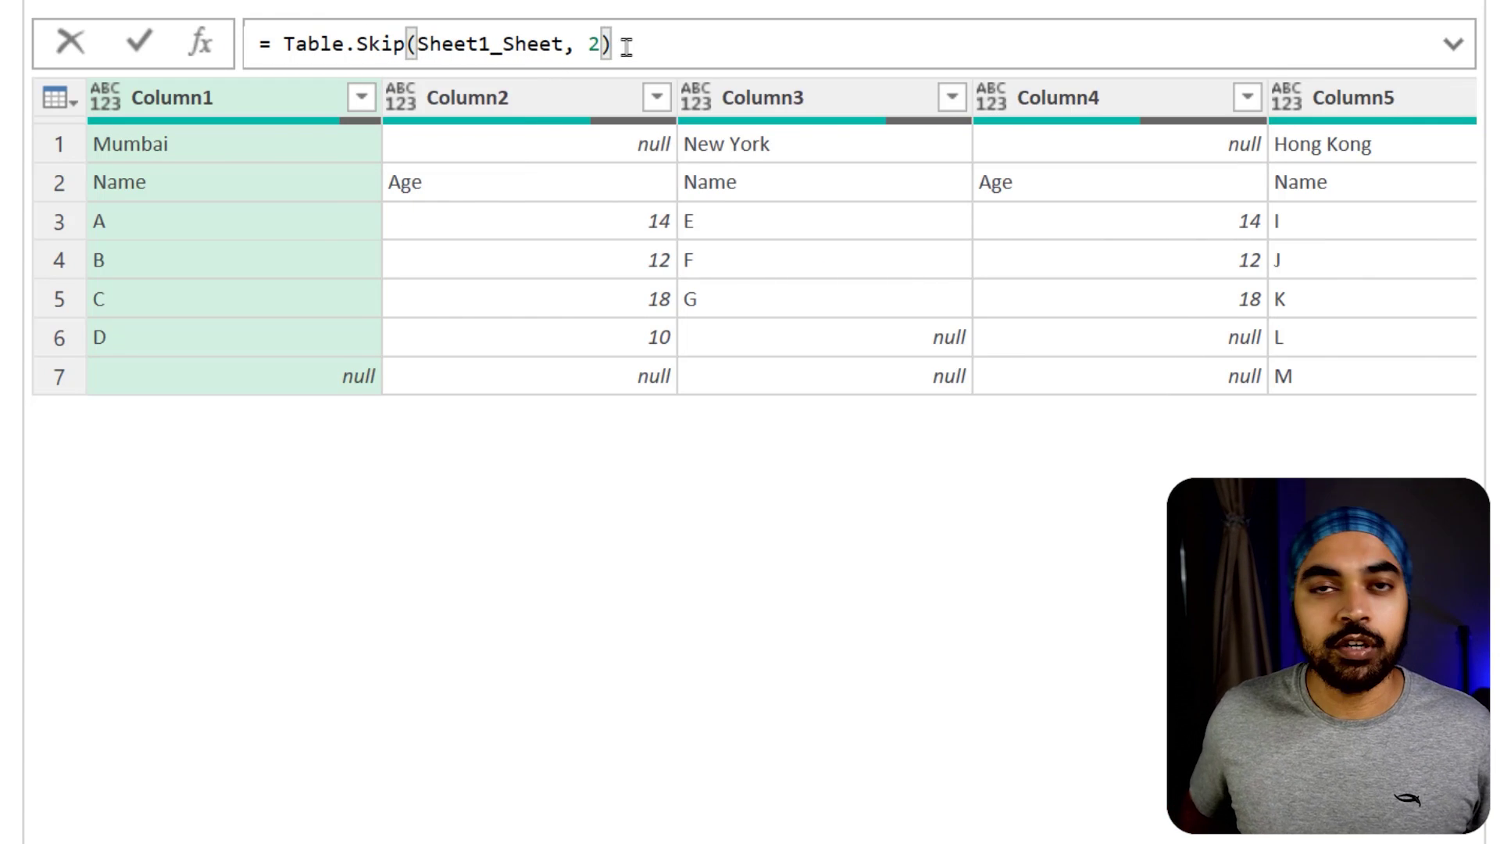
key(Return)
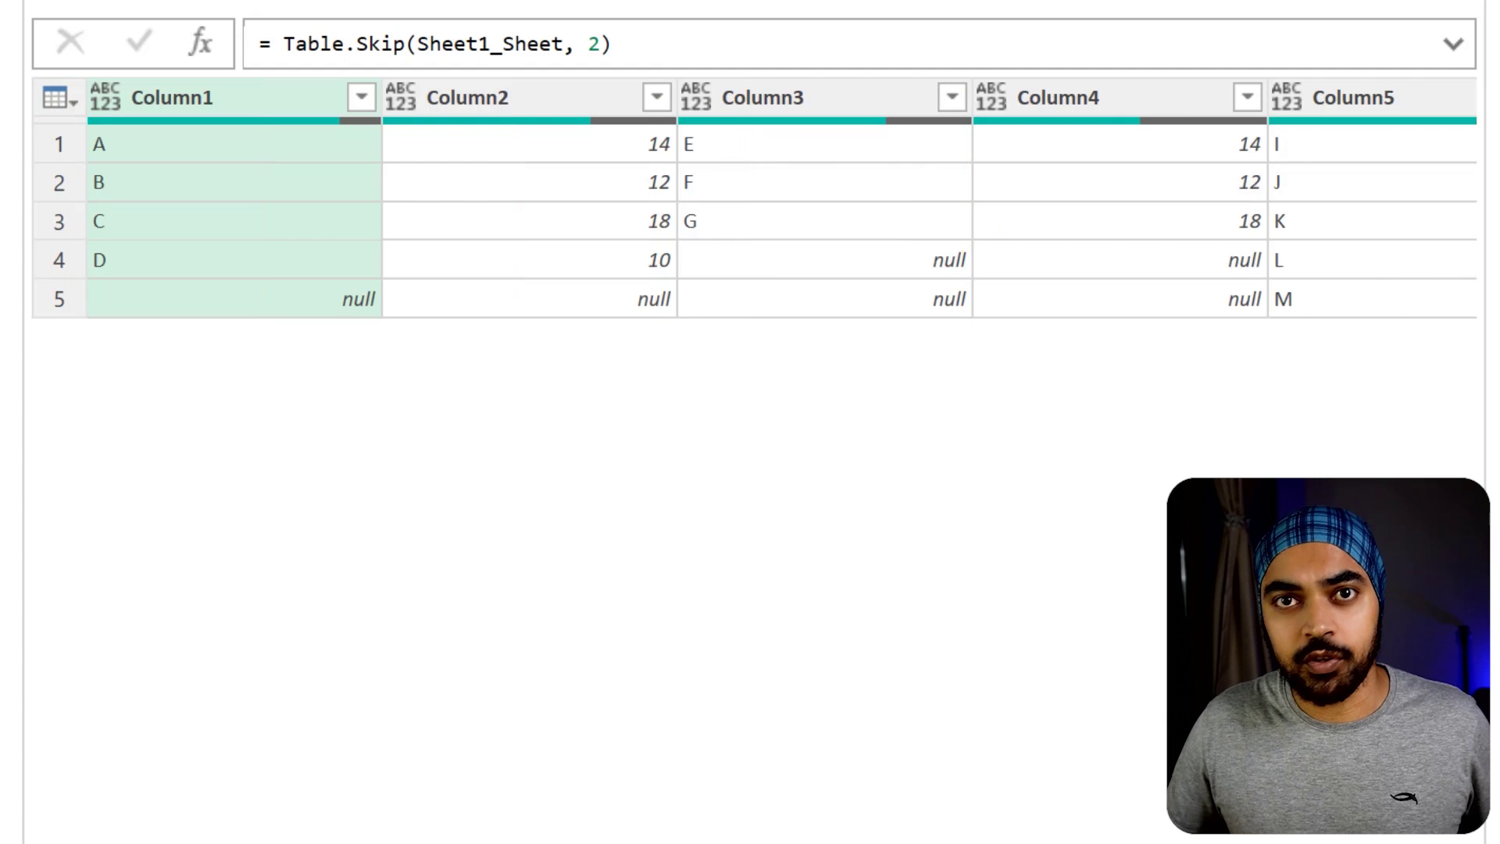
Convert the remaining table into a list of column lists with Table.ToColumns(Table.Skip(Sheet1_Sheet, 2))
click(287, 44)
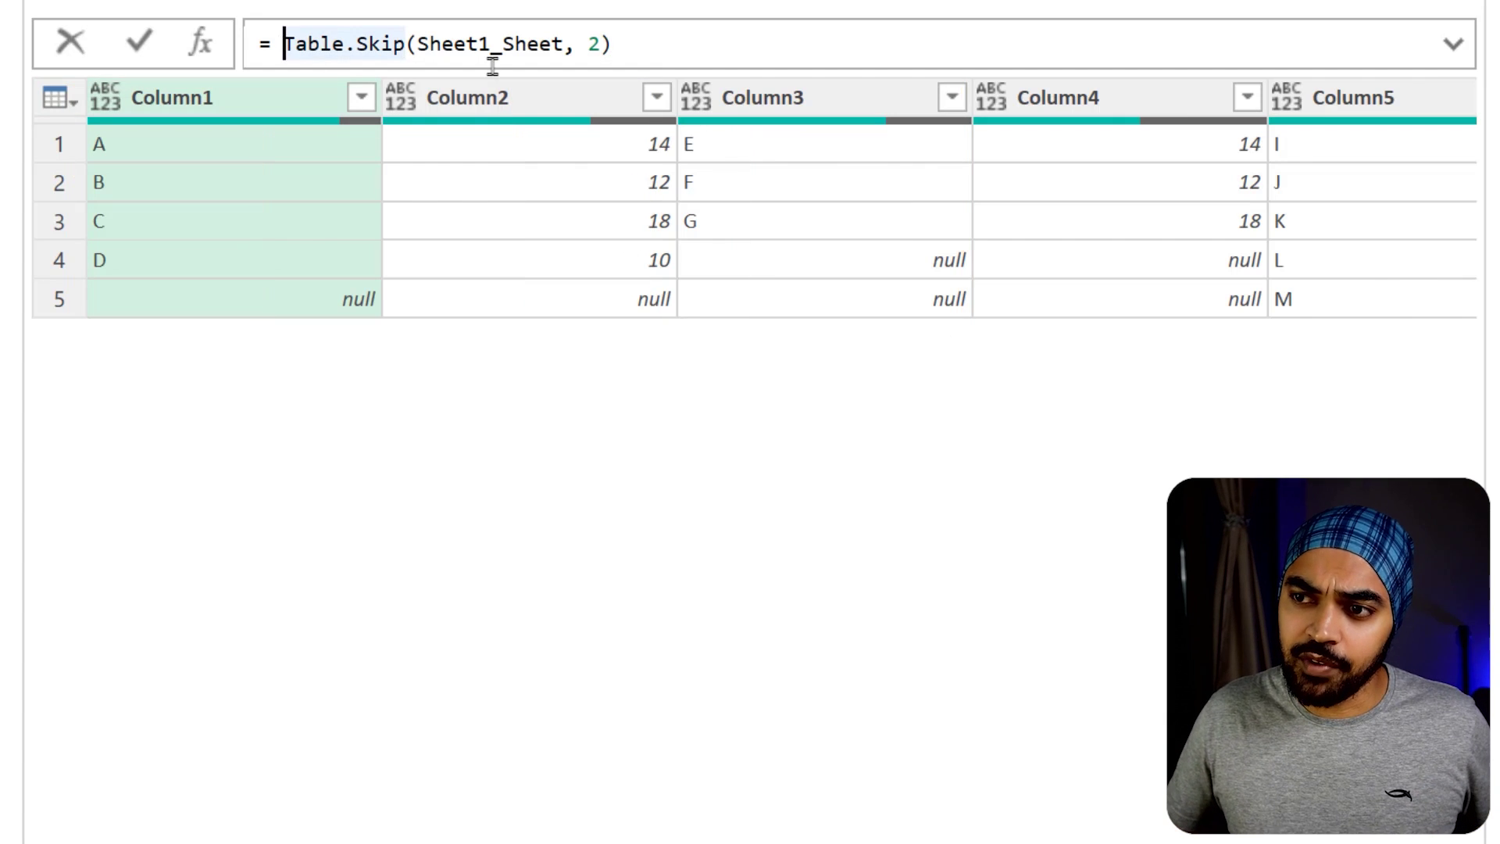
text(Table.ToCo)
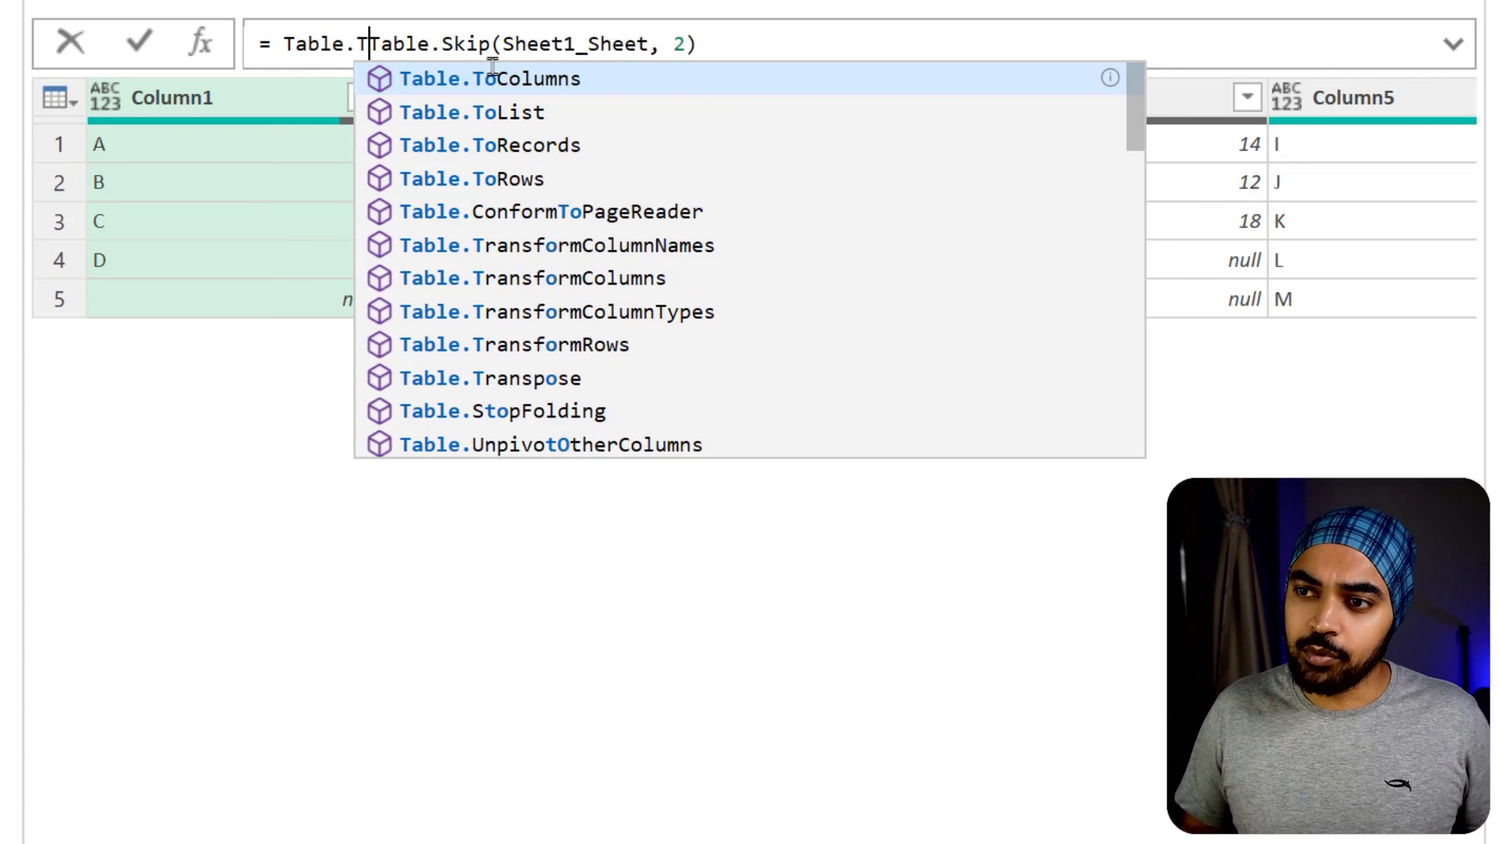
text(lumns)
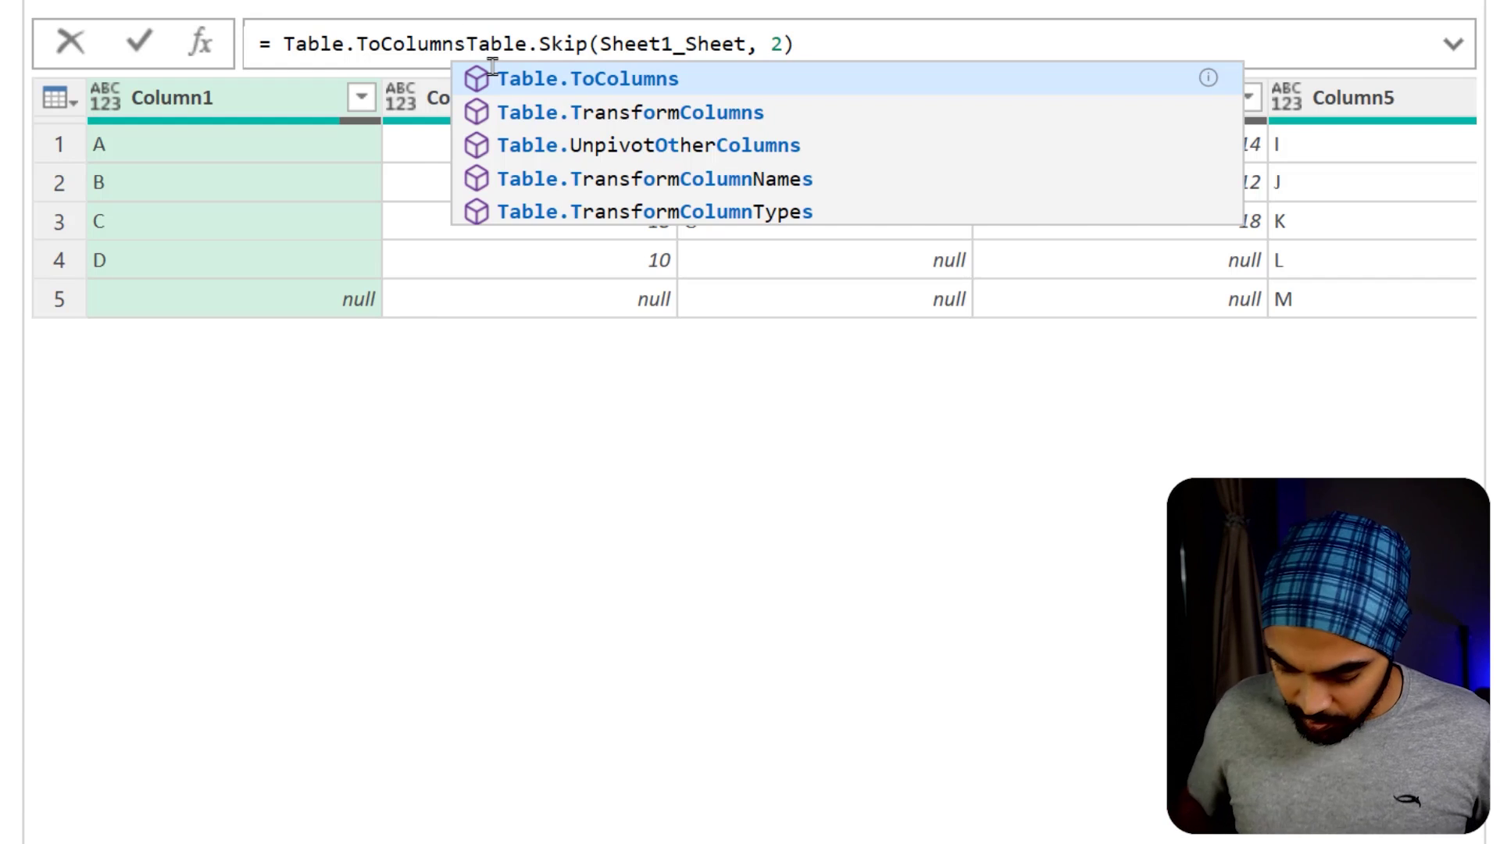
text(()
key(ctrl+Right)
key(ctrl+Right)
key(ctrl+Right)
key(ctrl+Right)
key(ctrl+Right)
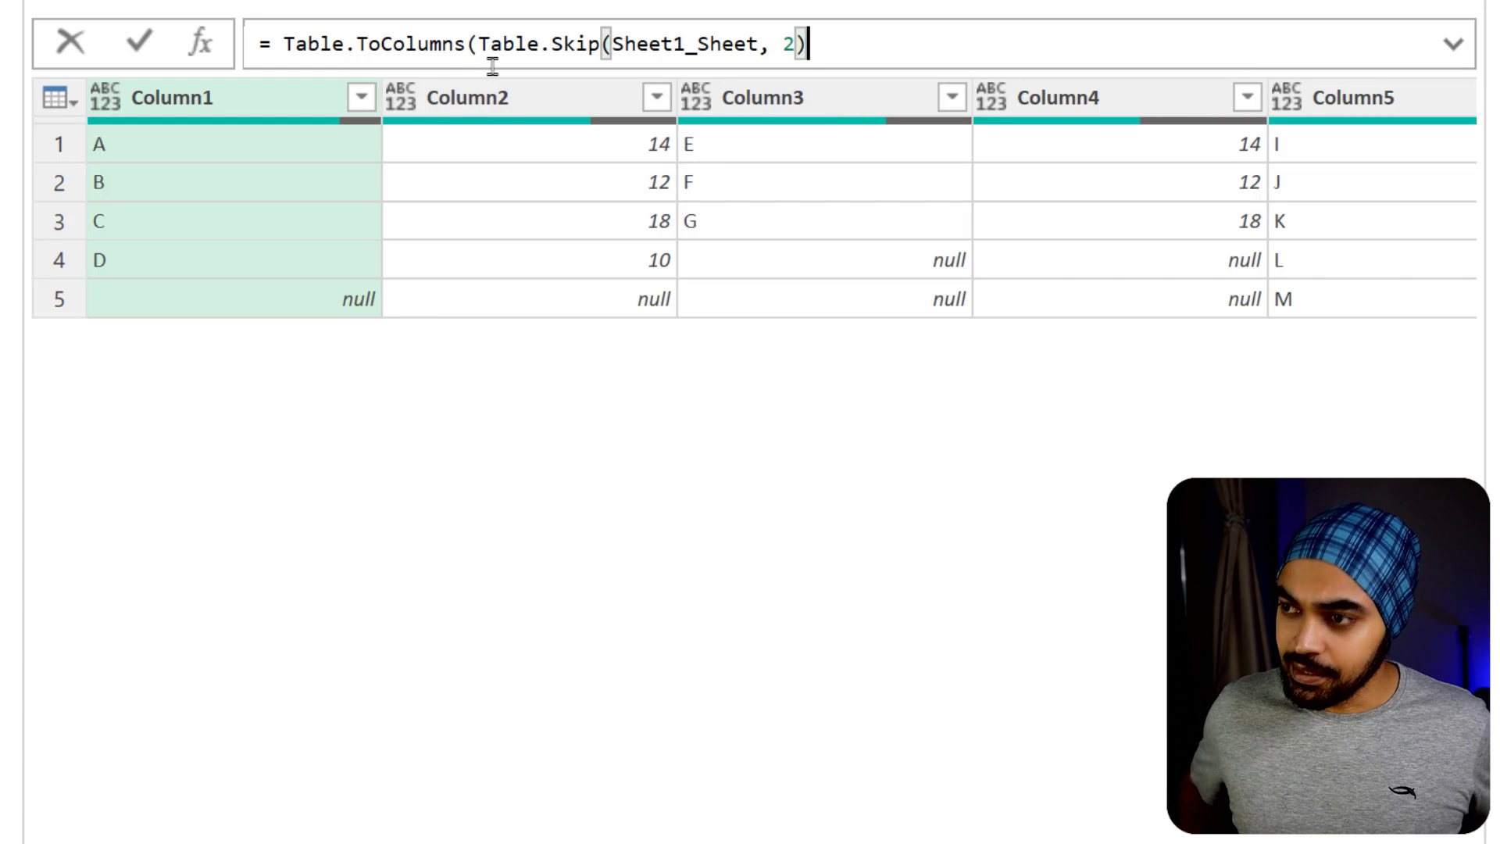
text())
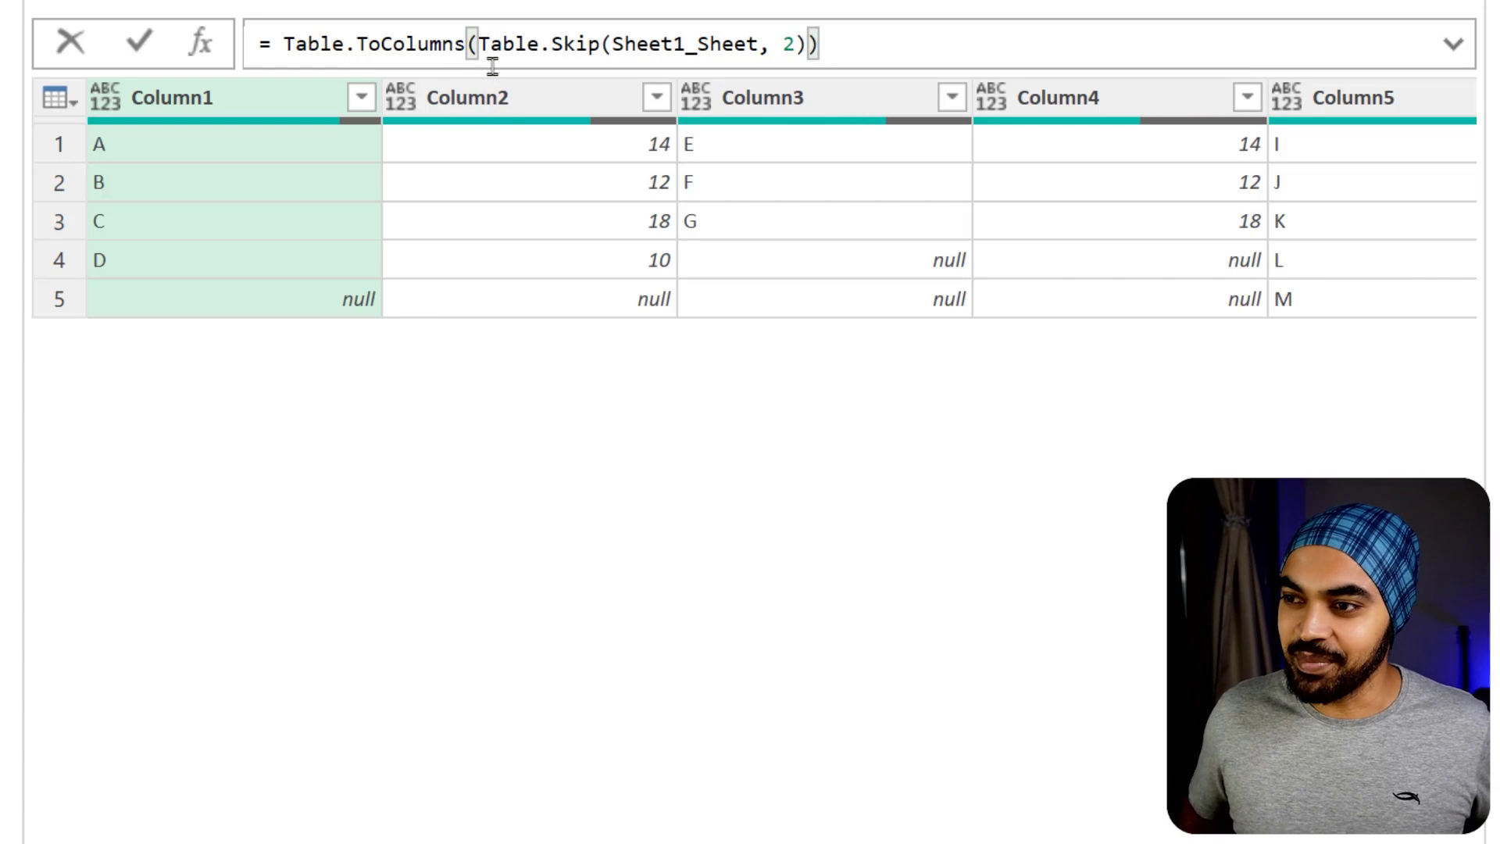
key(Return)
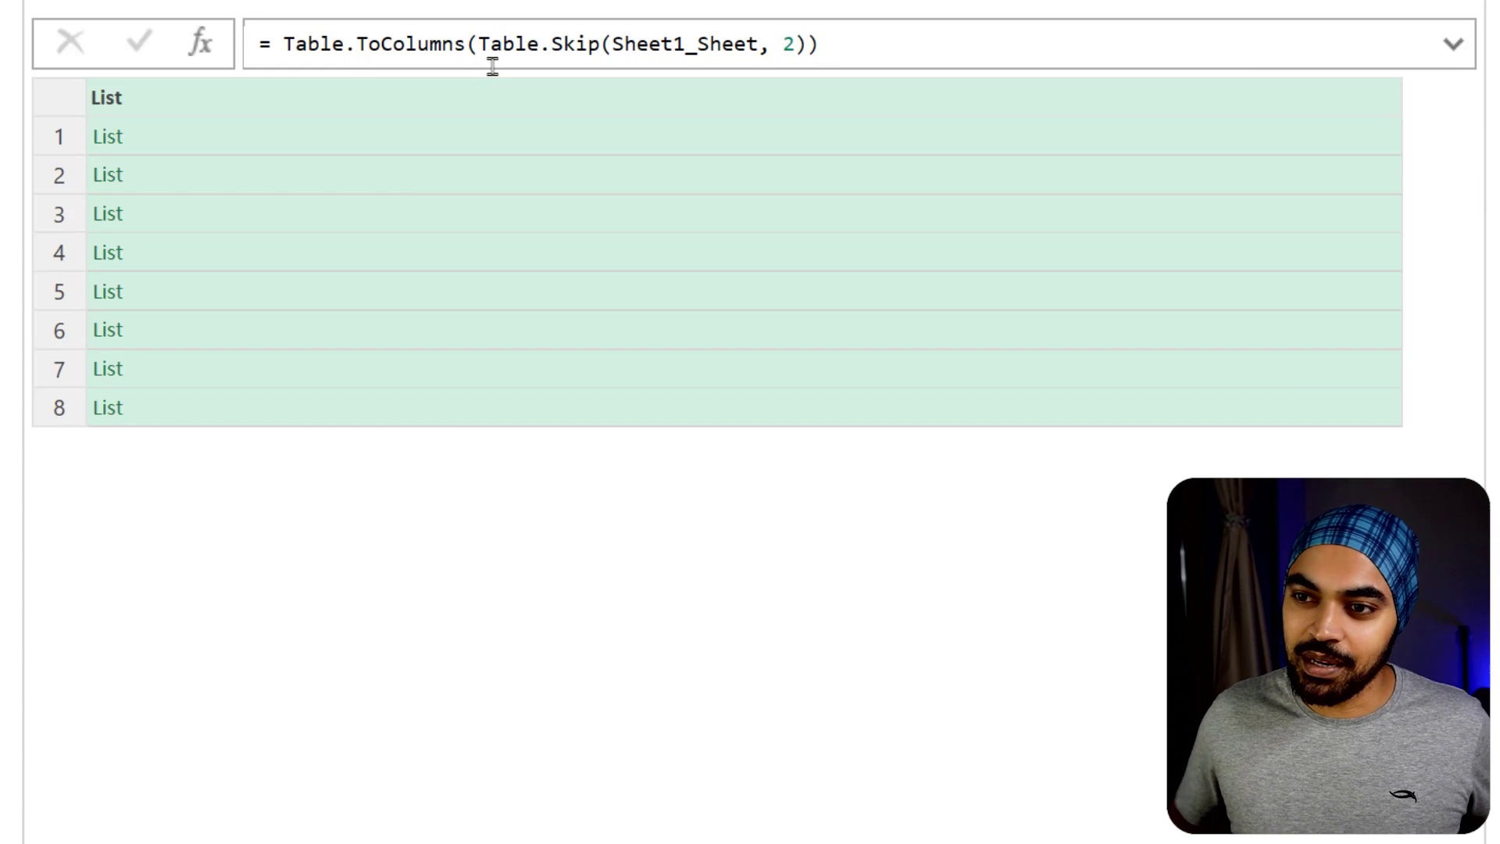
Preview the first three column lists and check them for null values
click(207, 145)
click(200, 187)
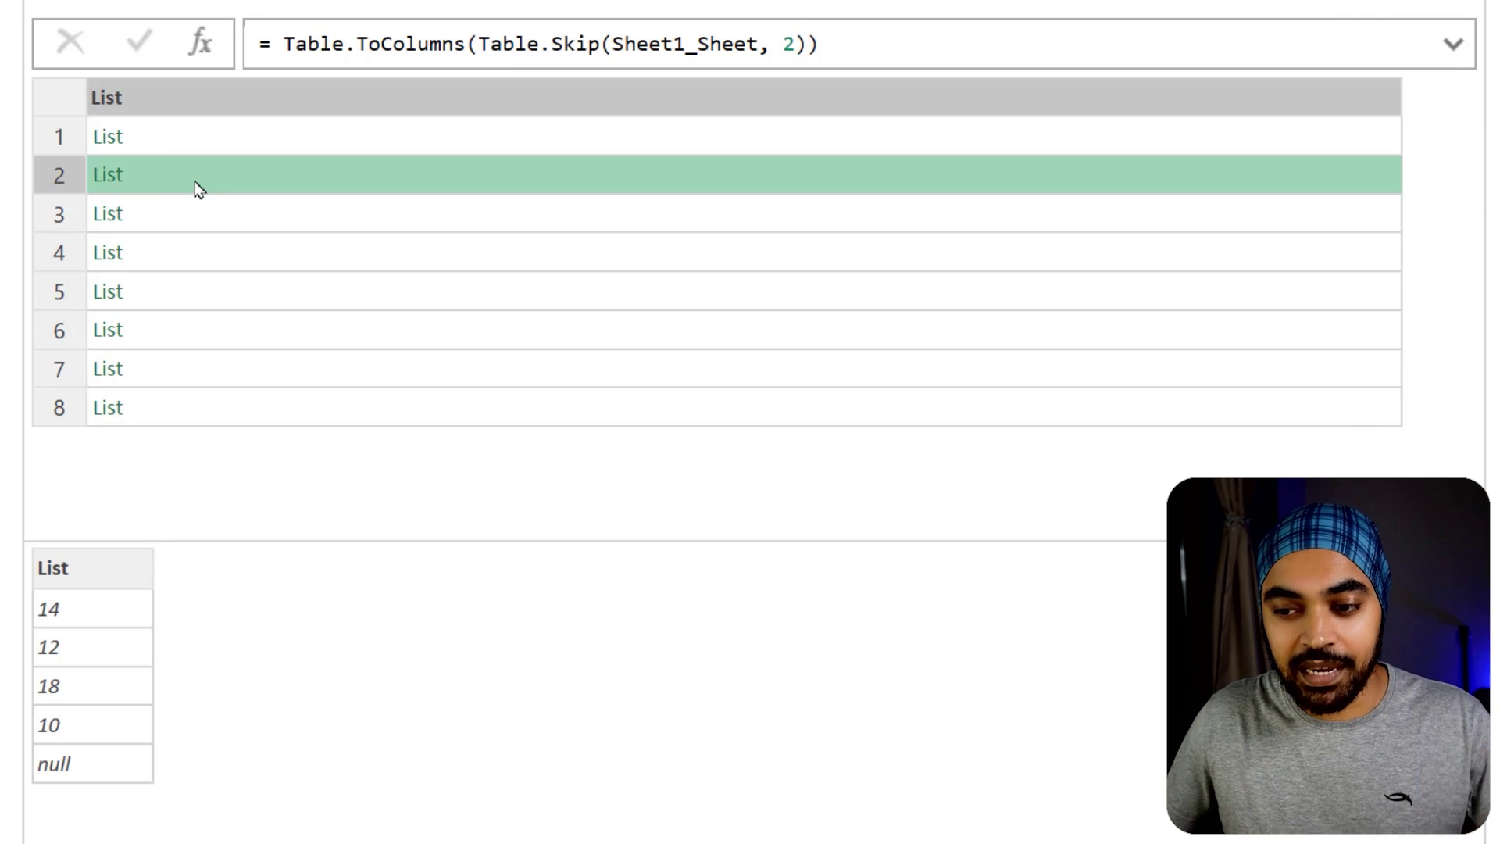
click(198, 228)
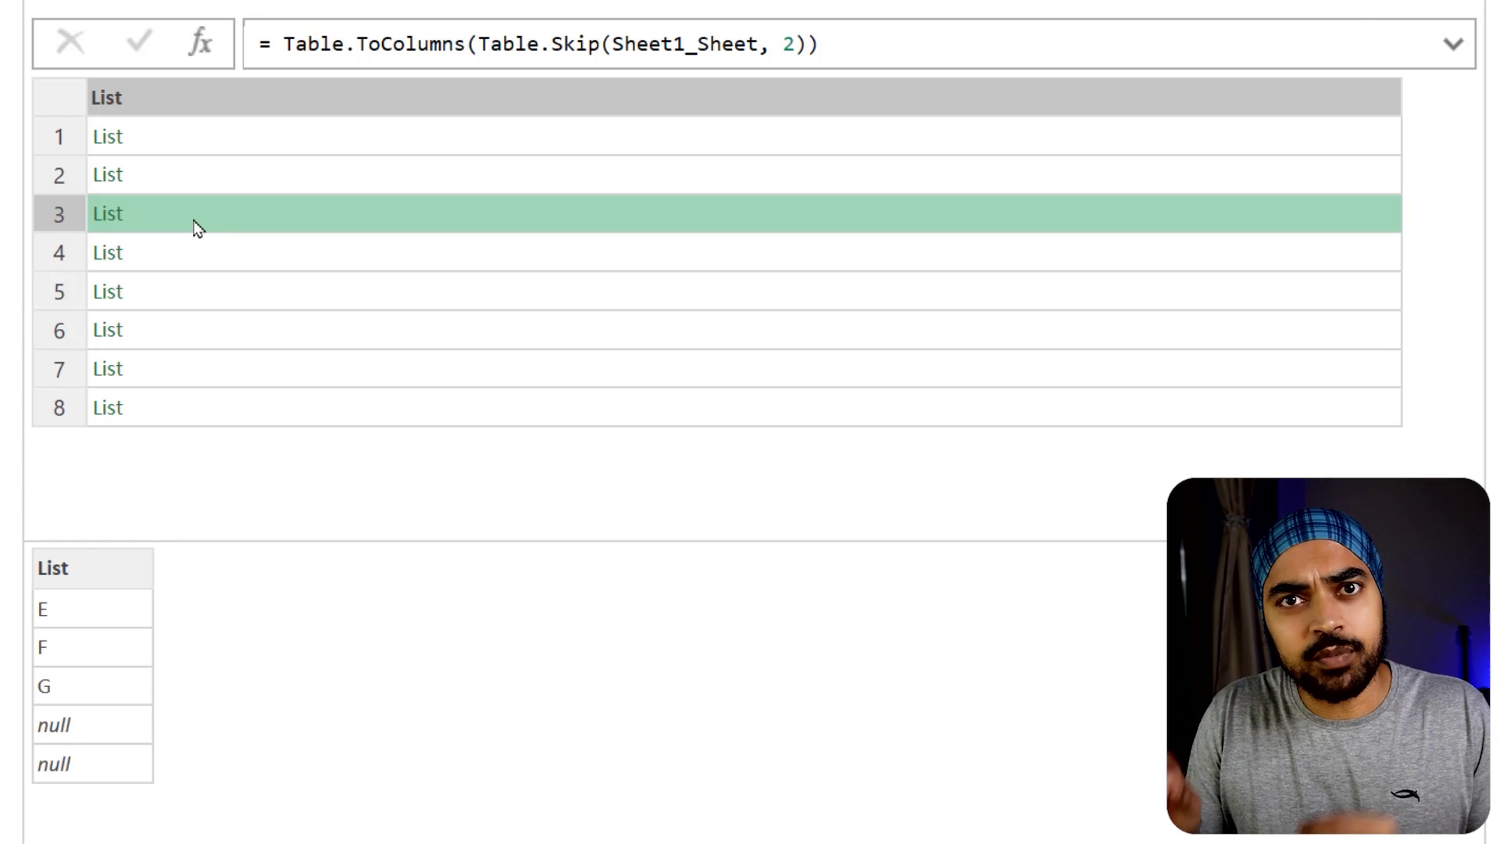
drag(171, 540, 173, 469)
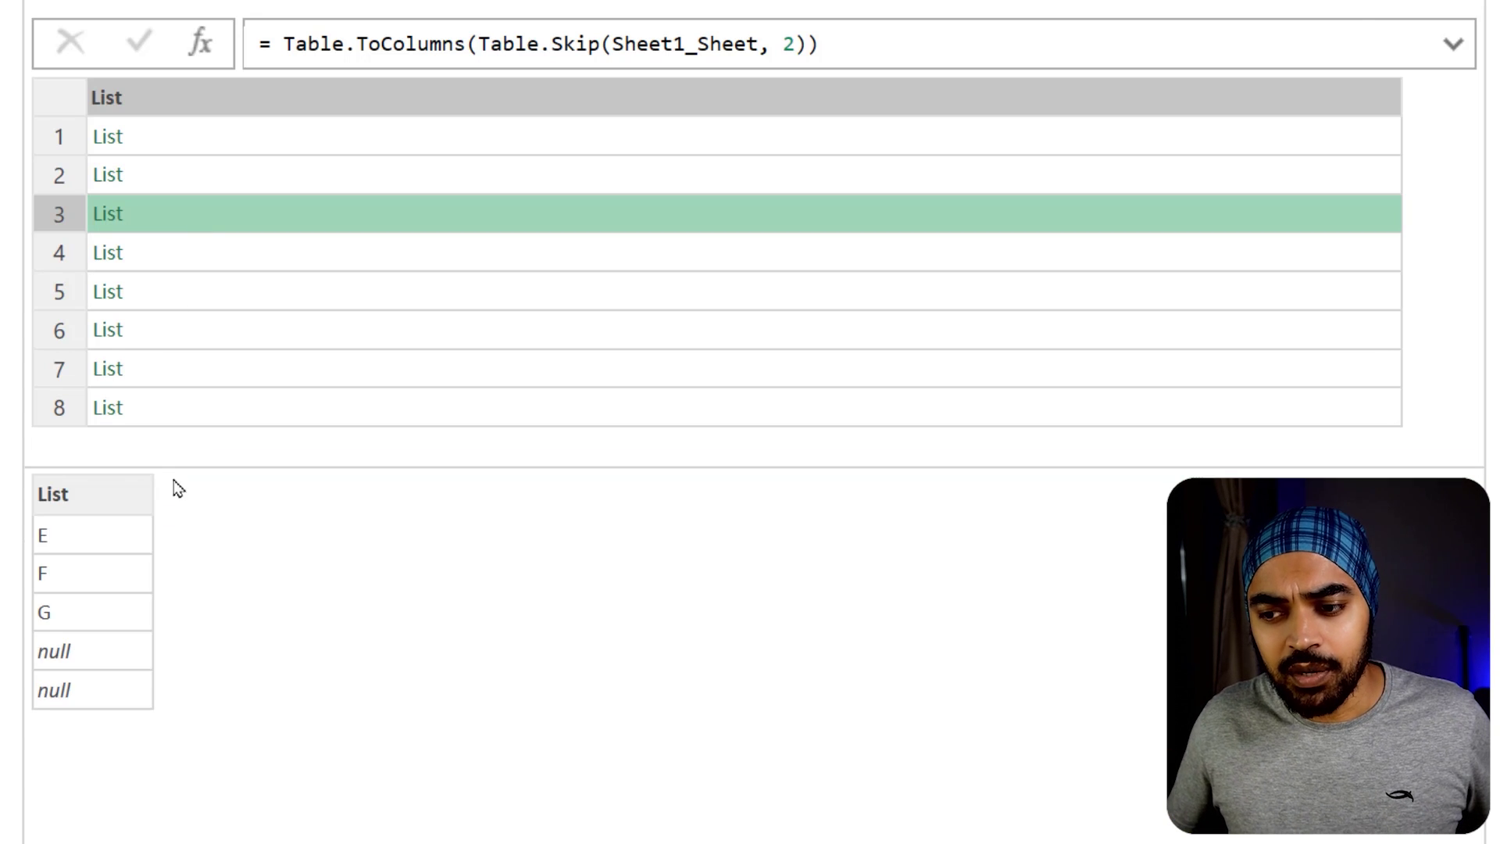
mouse_move(117, 637)
mouse_down()
mouse_move(74, 633)
mouse_move(31, 697)
mouse_move(100, 615)
mouse_up()
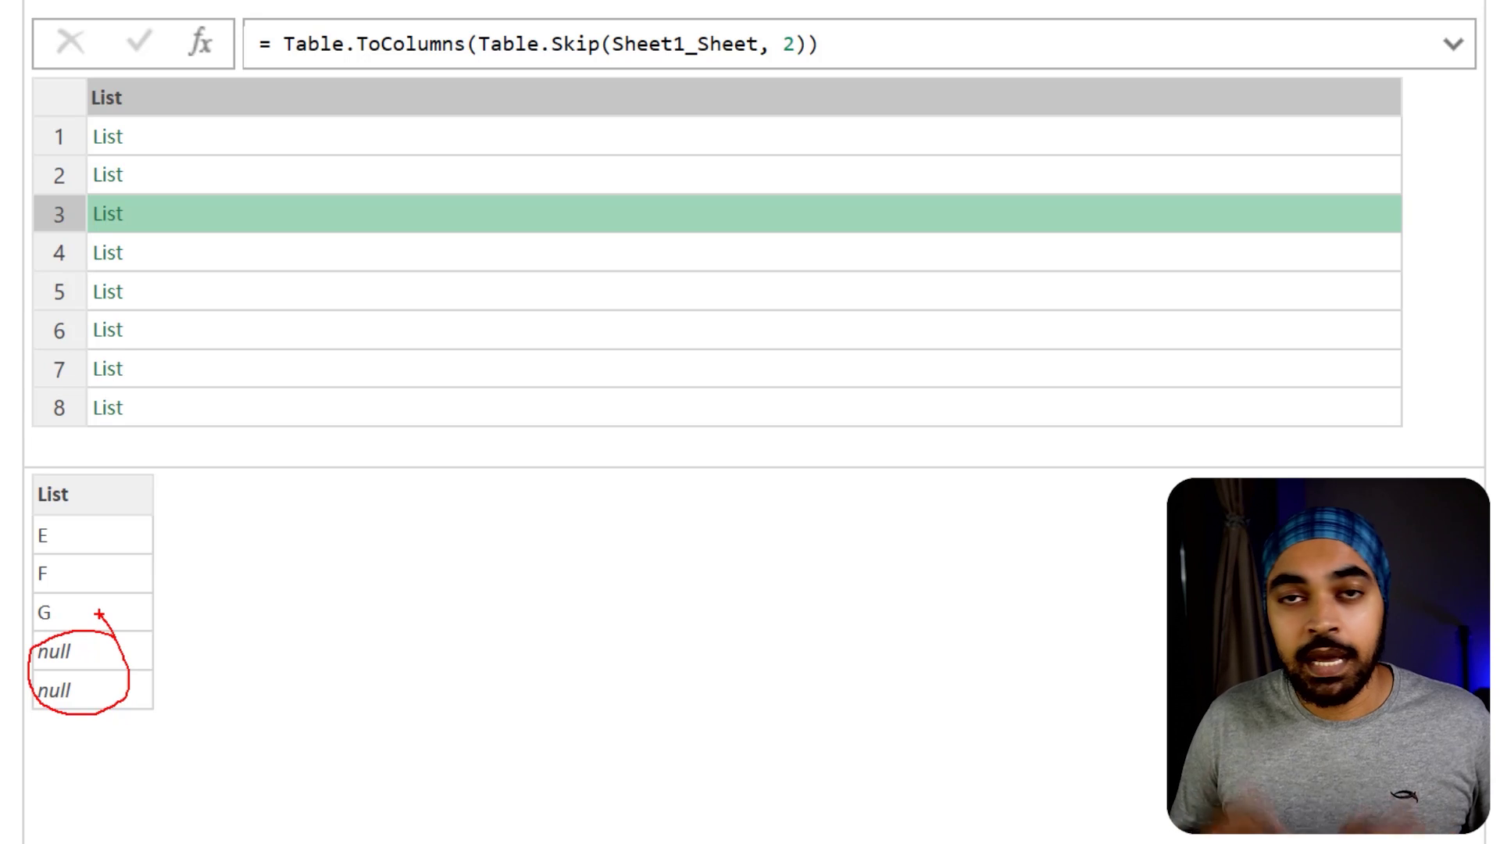
key(Escape)
click(286, 39)
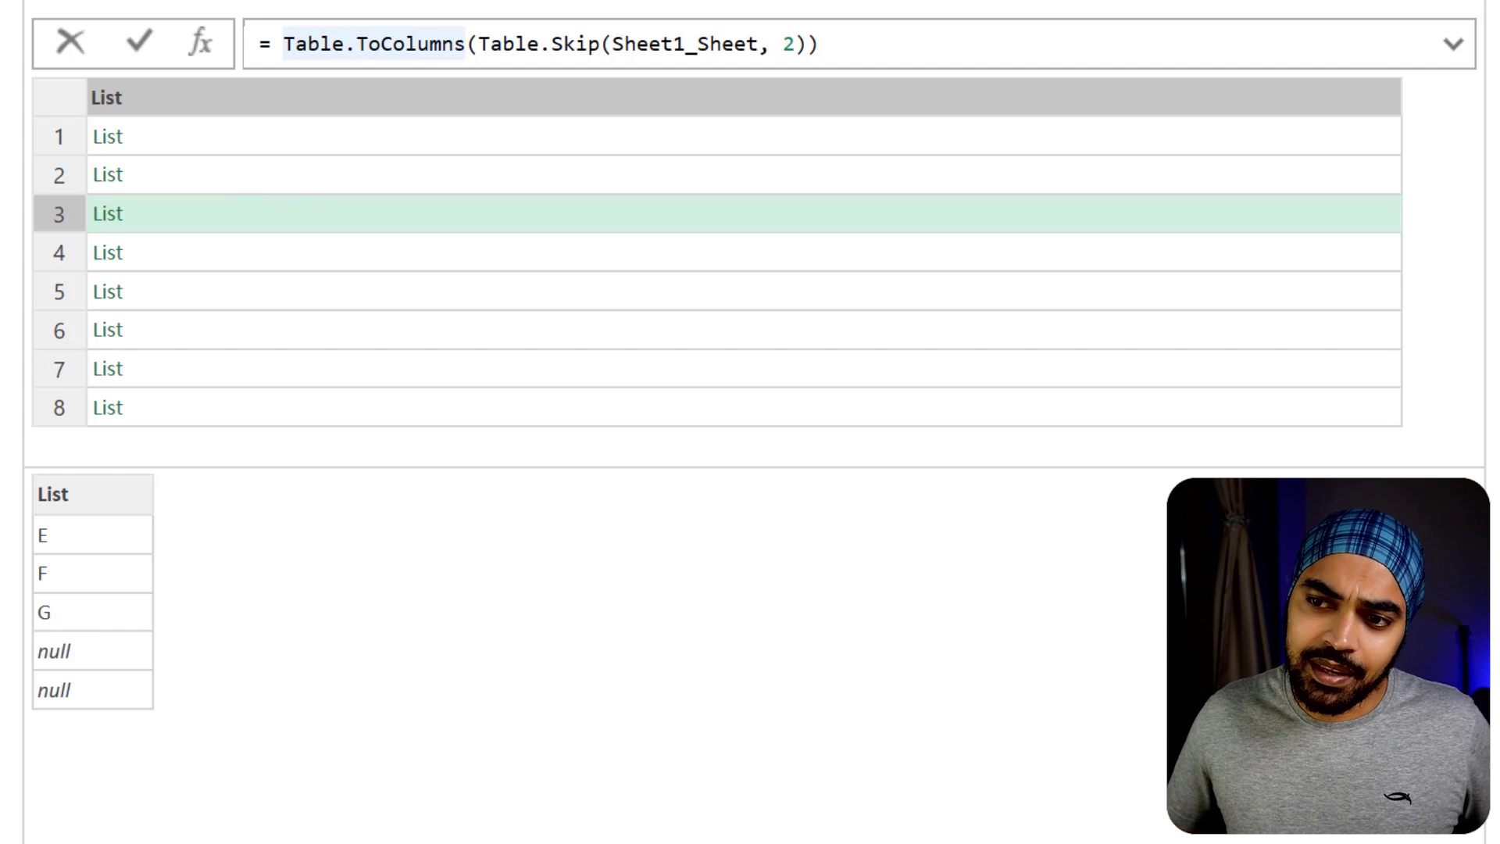
mouse_move(138, 143)
mouse_down()
mouse_move(160, 131)
mouse_move(174, 164)
mouse_up()
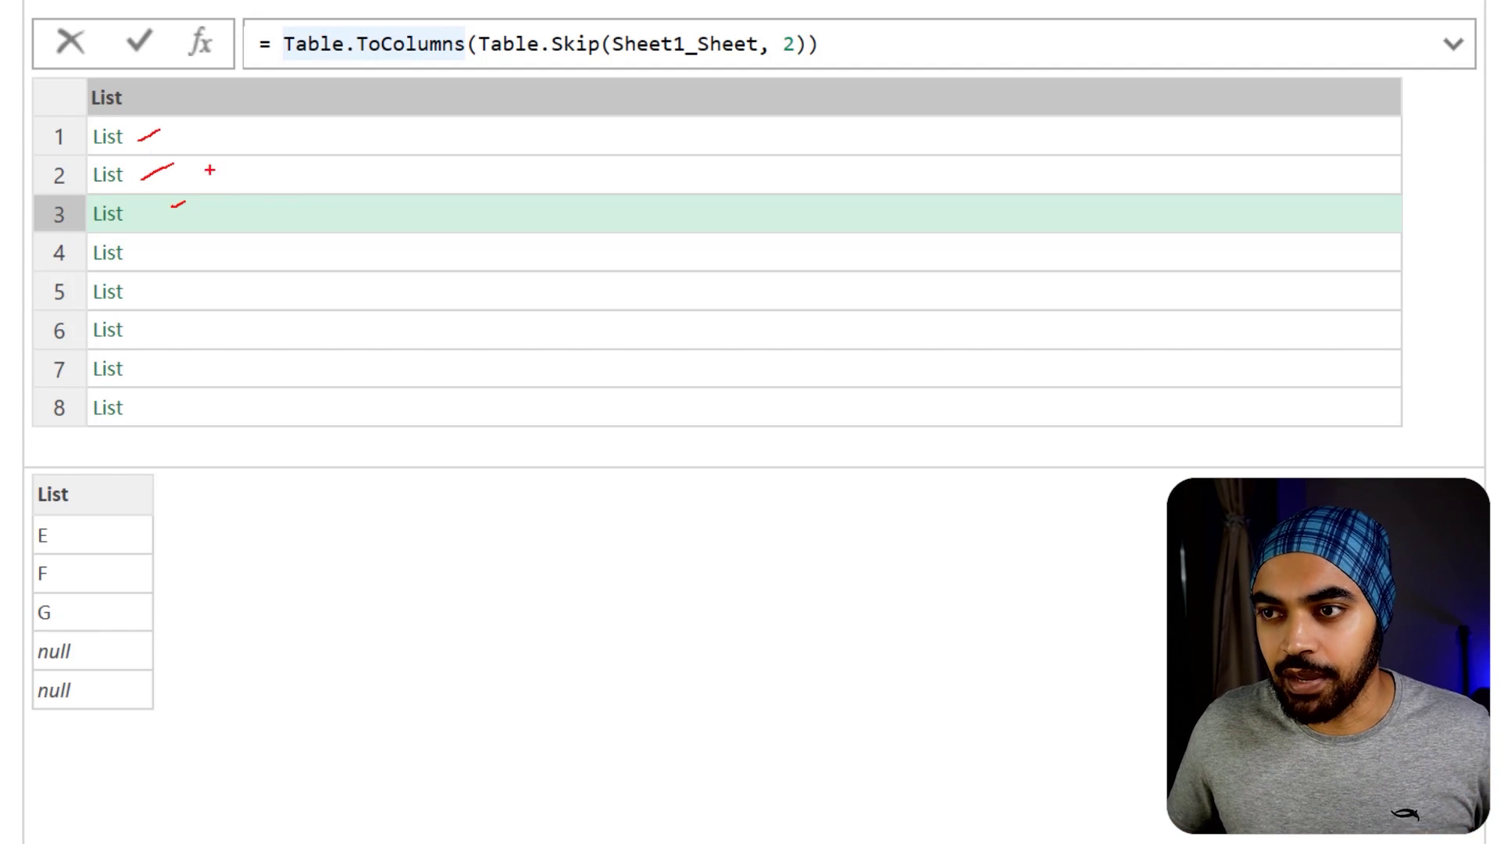
key(Escape)
Wrap the Table.ToColumns formula in an opening List.Transform( so that every column list is processed
click(283, 43)
text(List.Ta)
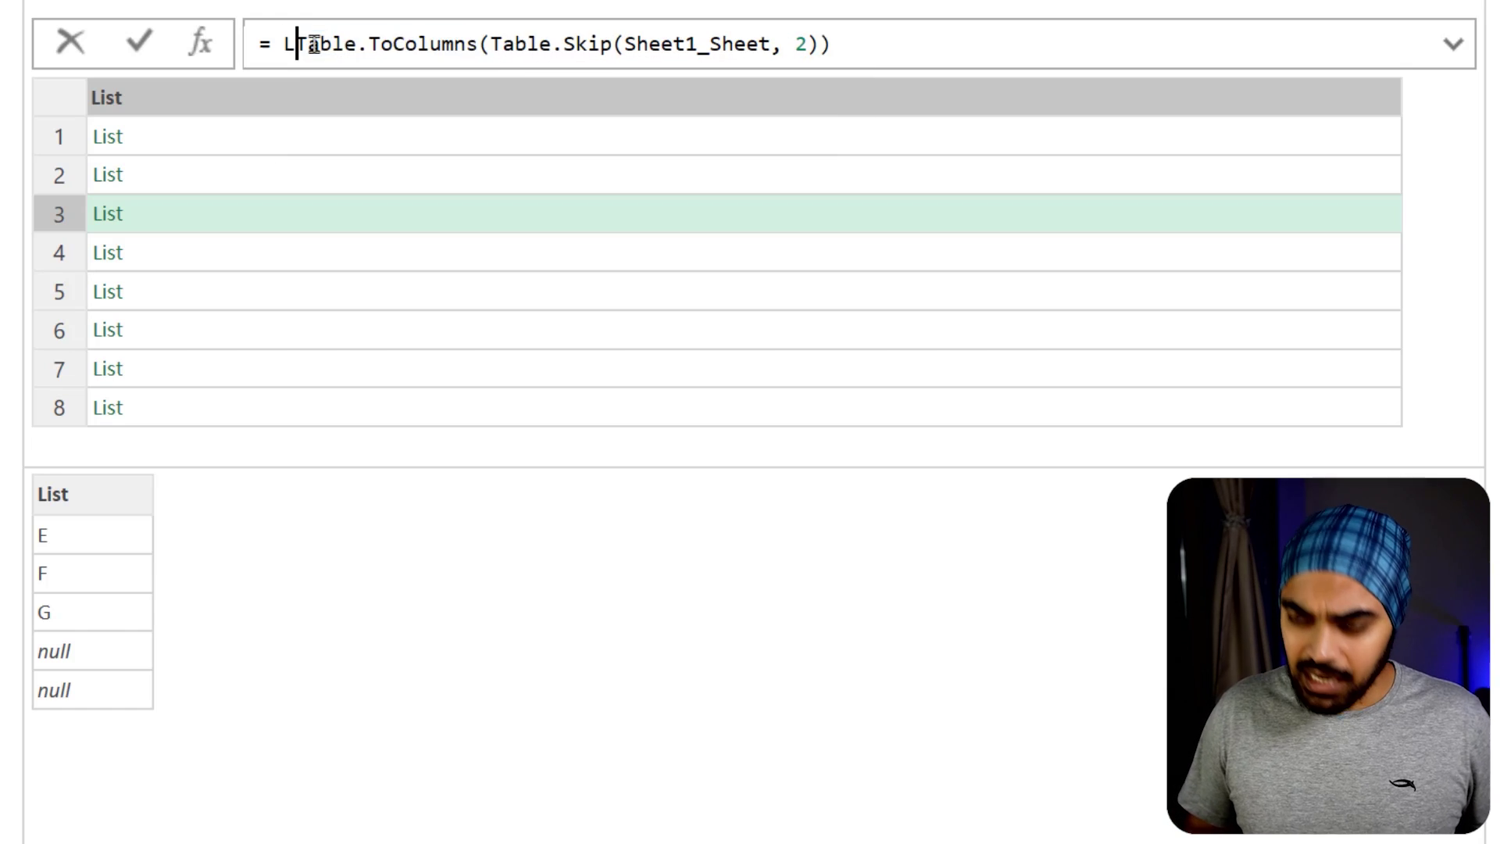
key(BackSpace)
text(ransform)
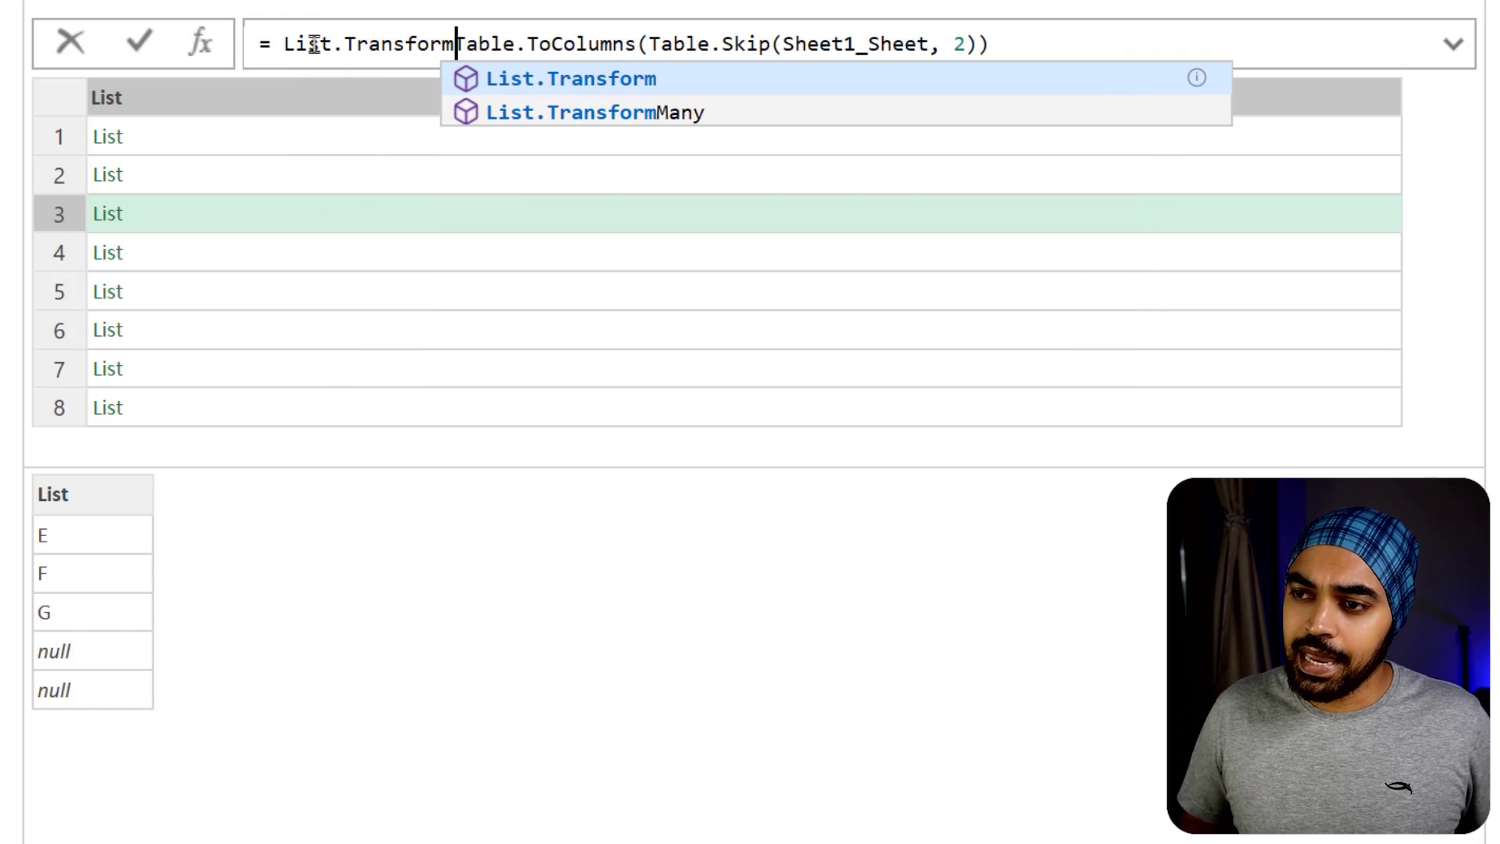
text(()
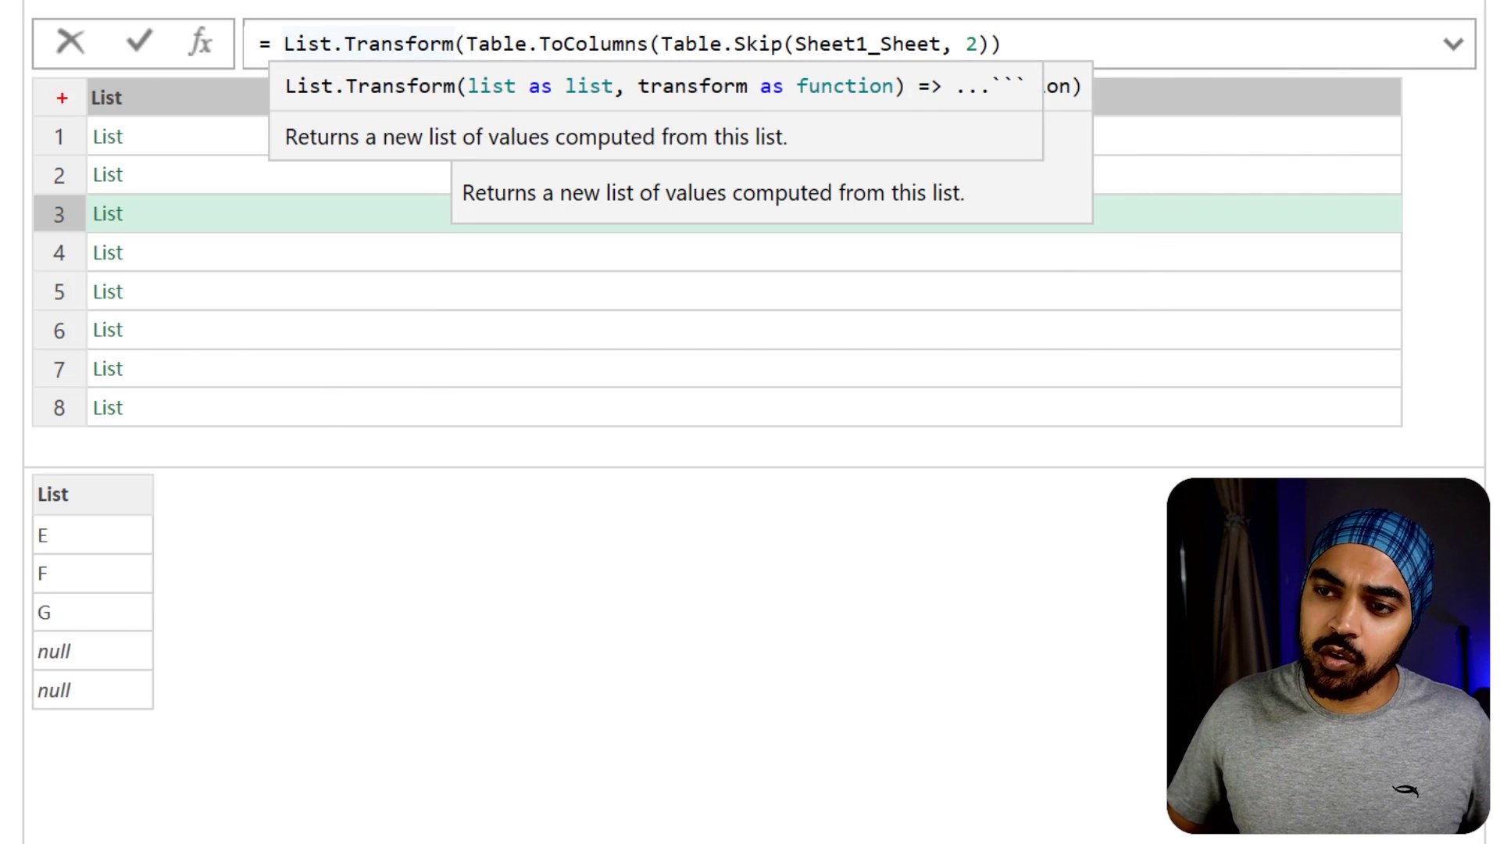
drag(49, 77, 196, 444)
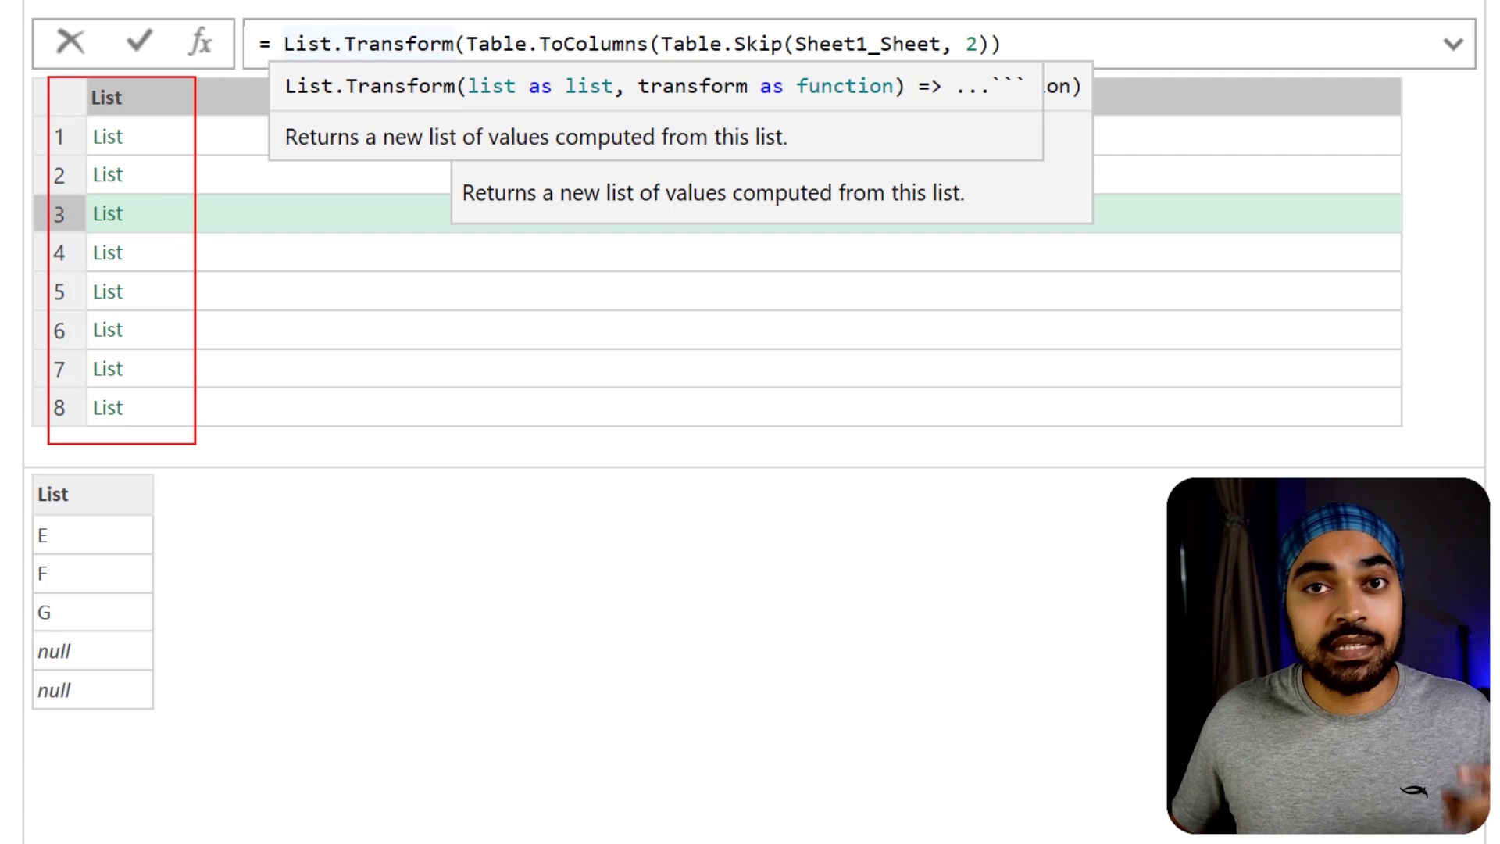
mouse_move(161, 111)
mouse_down()
mouse_move(132, 143)
mouse_move(153, 143)
mouse_move(132, 184)
mouse_up()
drag(132, 183, 154, 183)
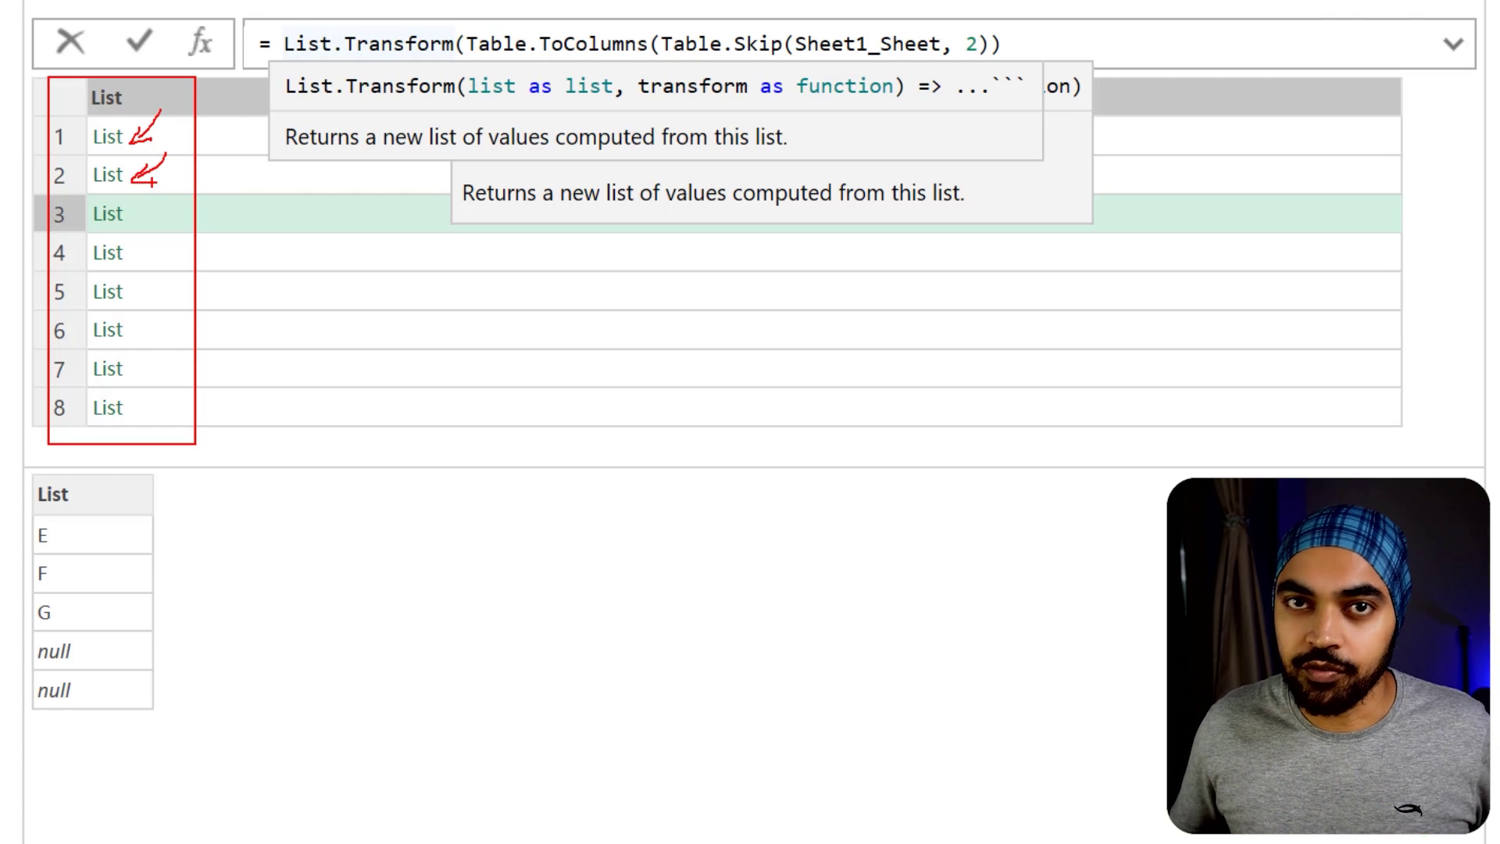
Complete the List.Transform formula with each List.RemoveNulls(_) to drop the nulls from every column list
click(1047, 45)
text(,)
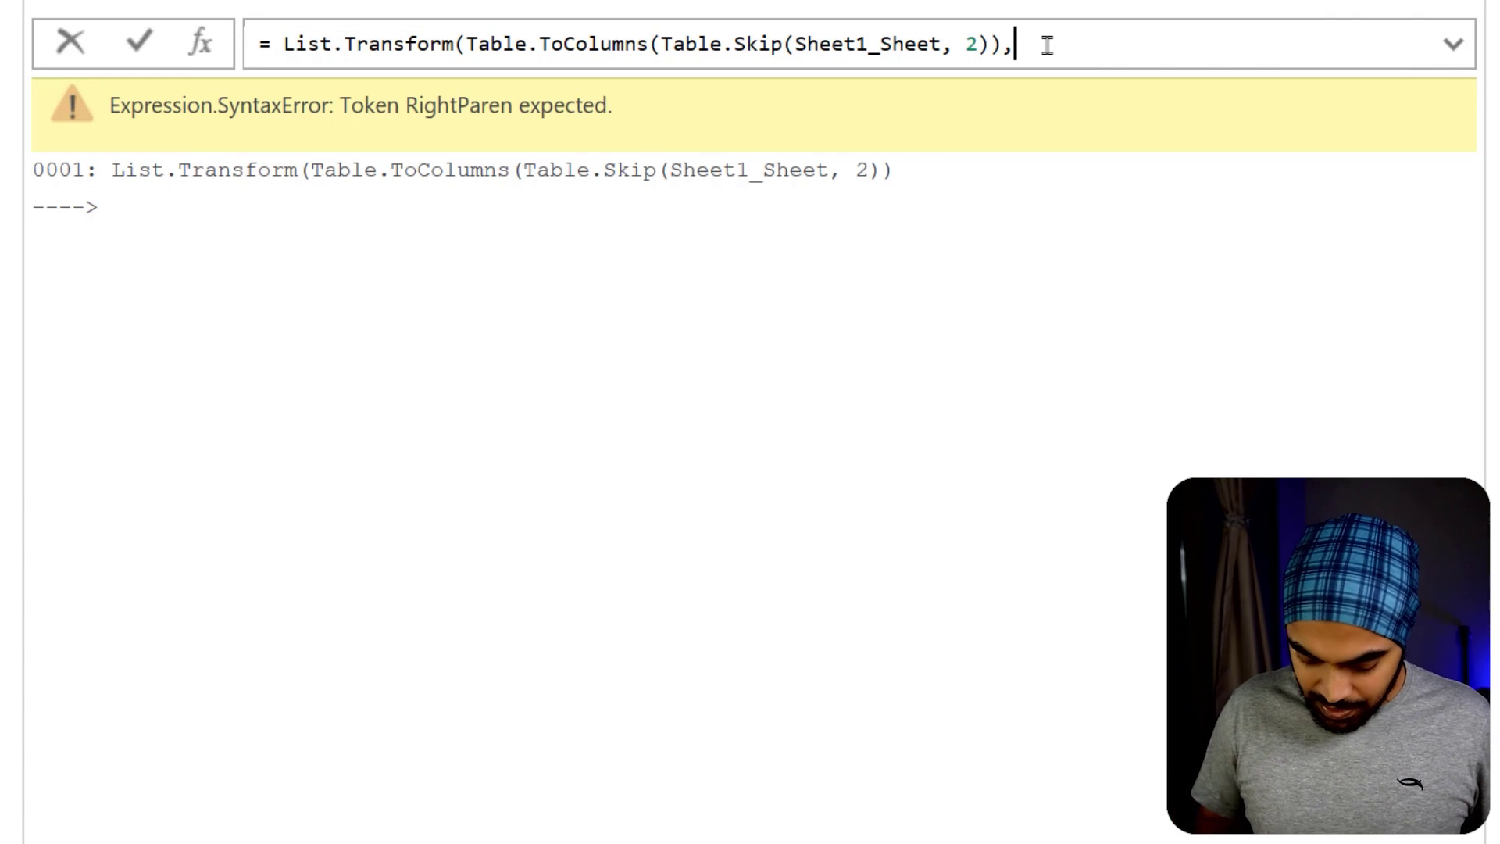
text( each L)
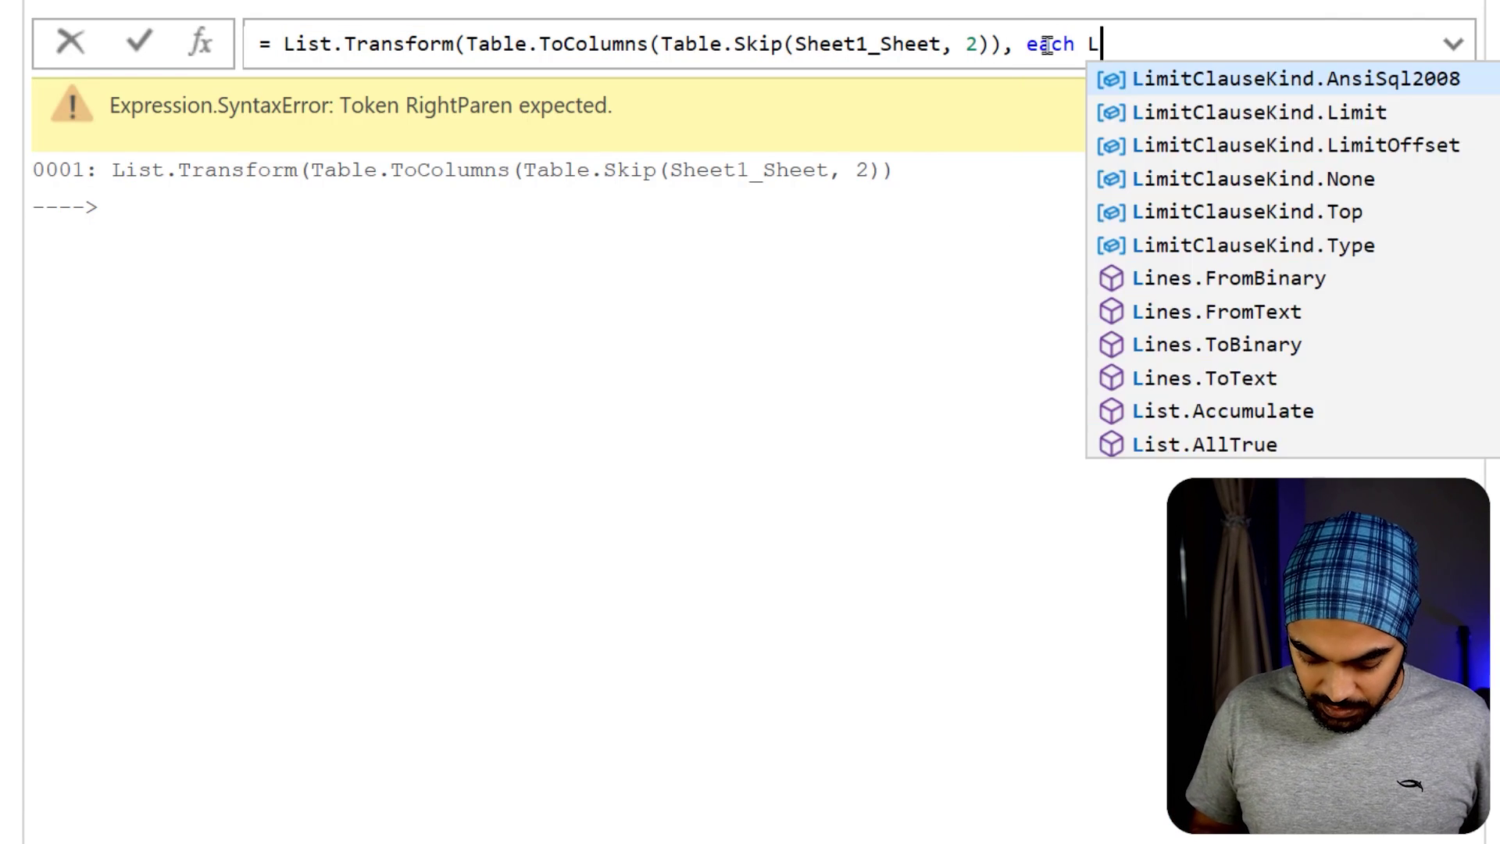
text(ist.RemoveNulls)
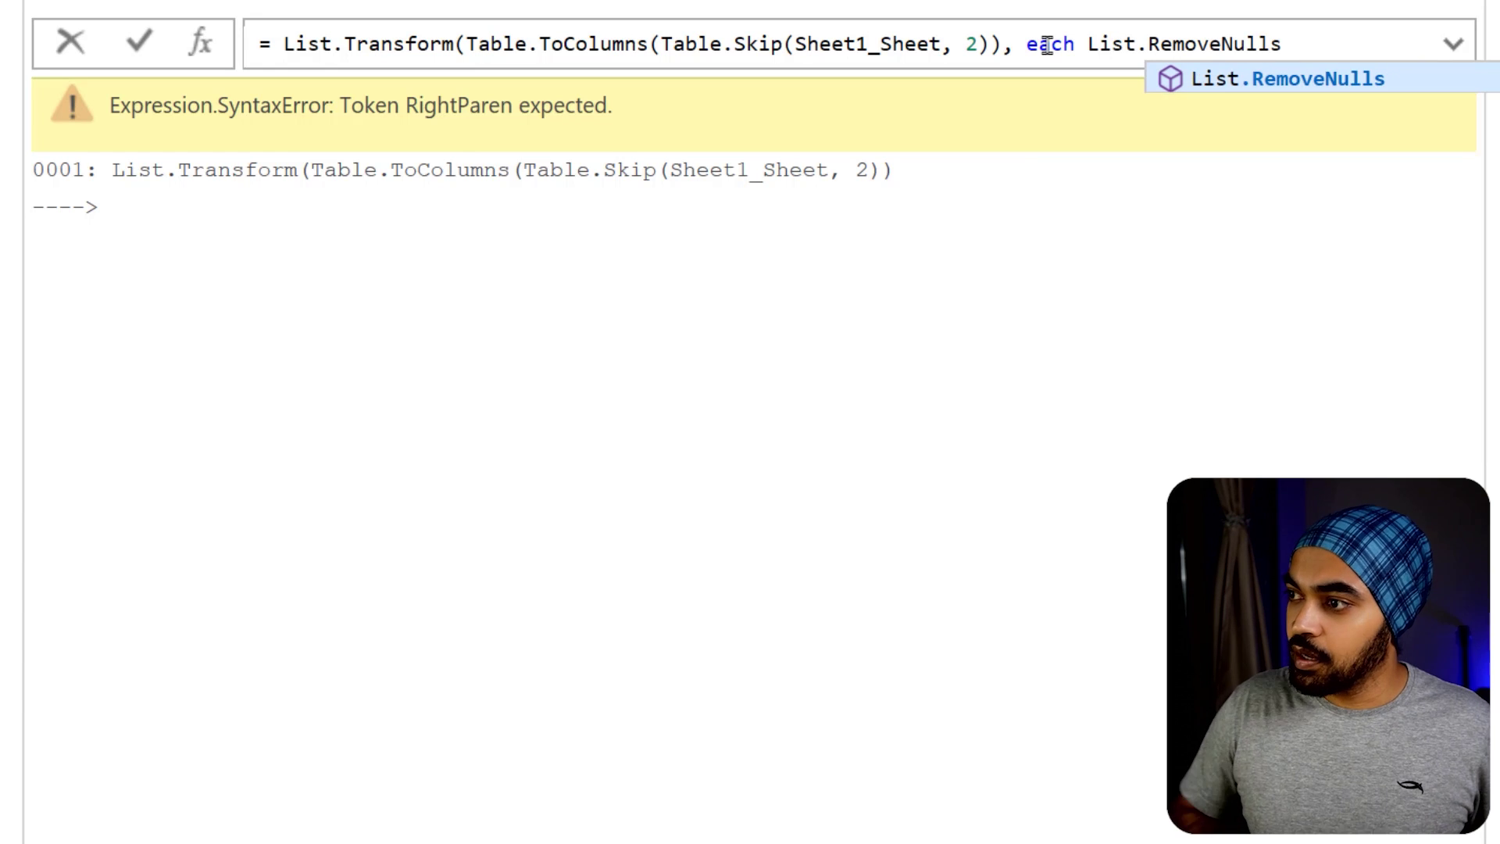
text((_)
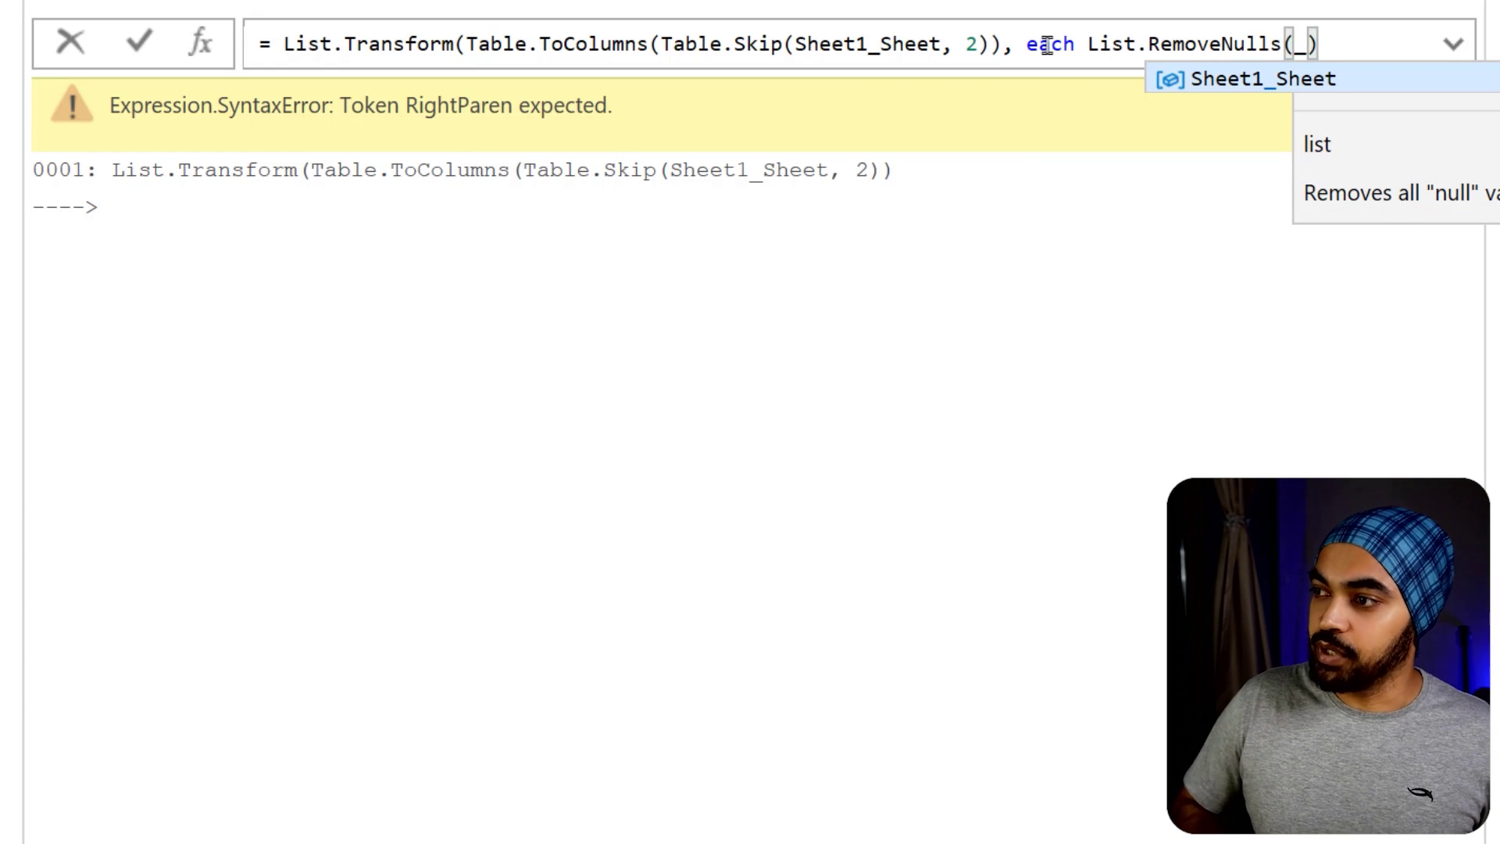
text()))
key(Return)
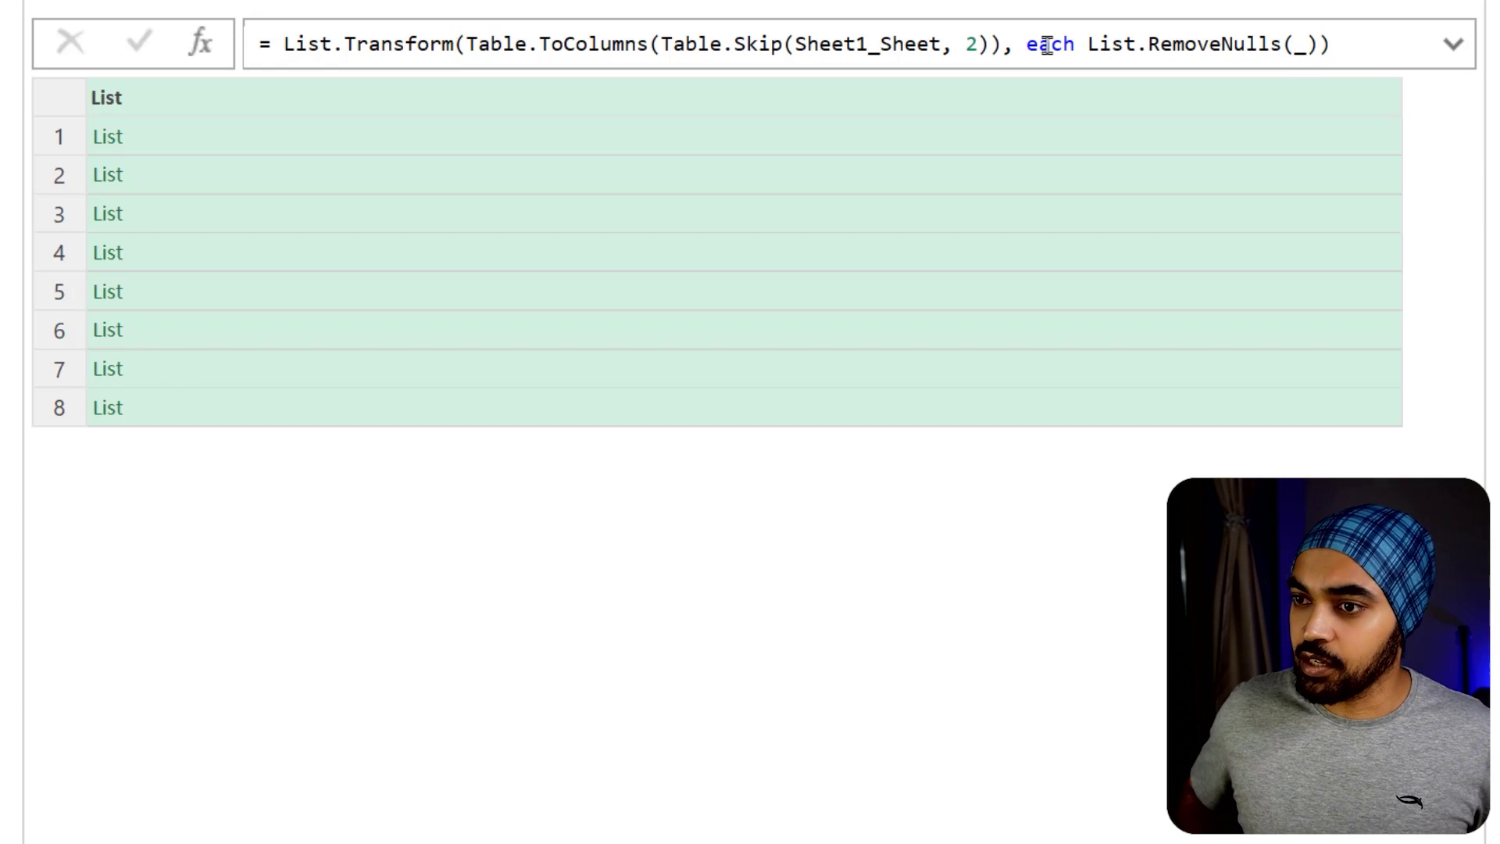
Preview the first three column lists to check that their nulls are removed
click(238, 139)
click(231, 177)
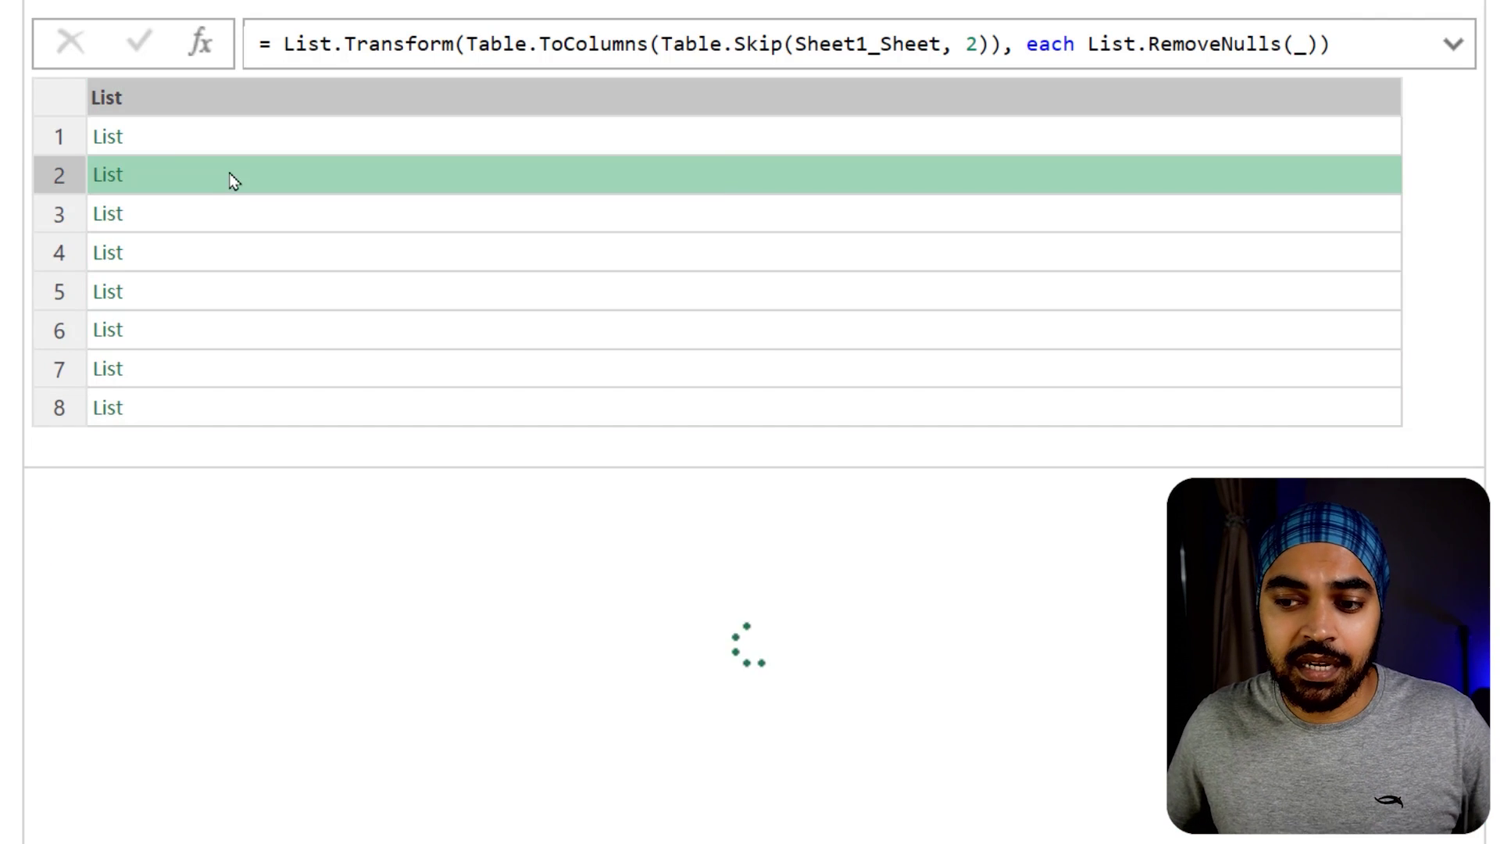
click(224, 216)
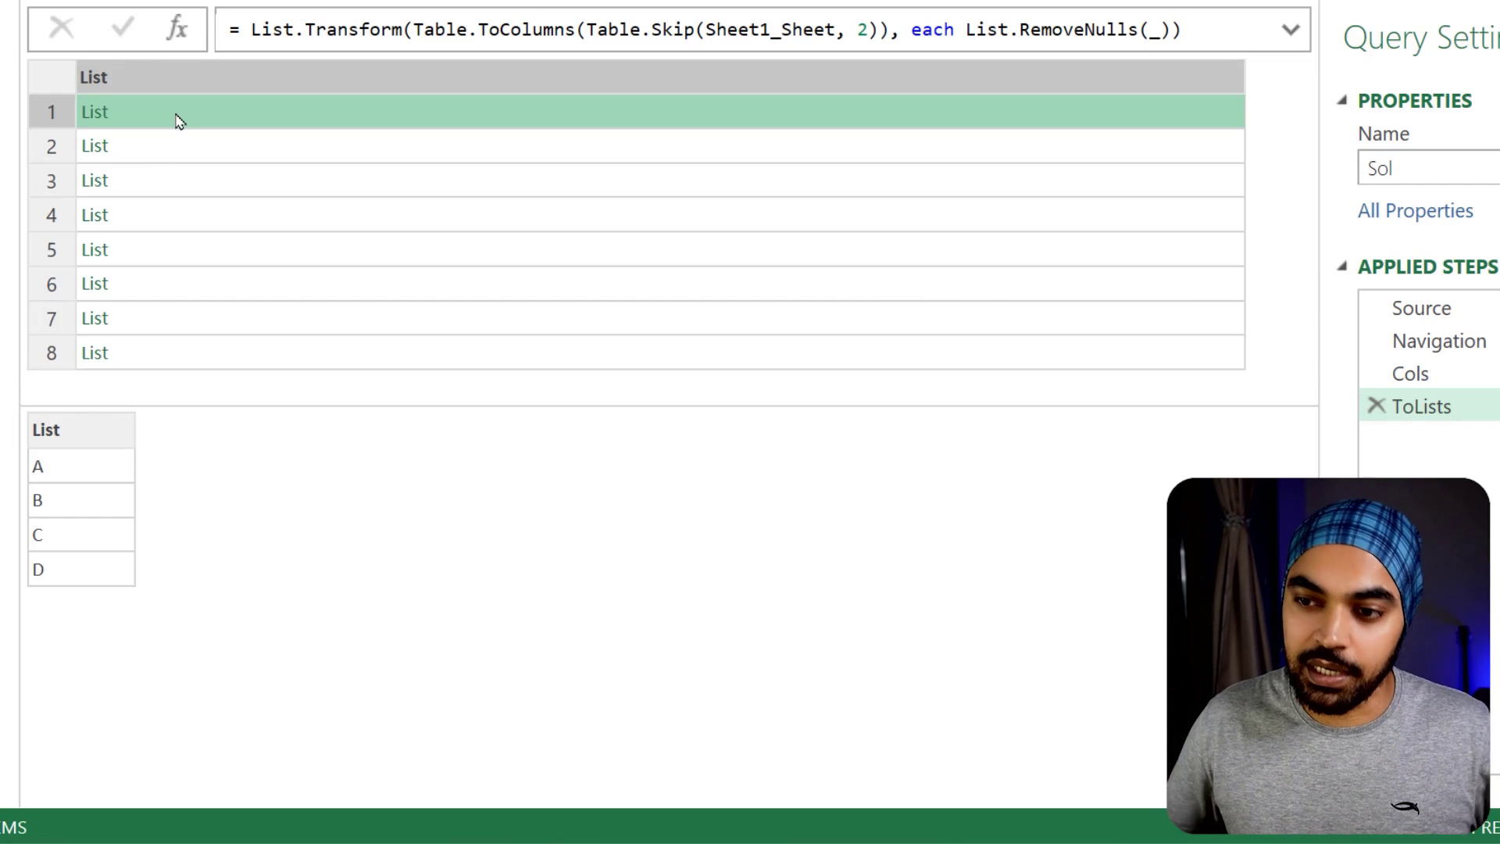
drag(29, 430, 103, 586)
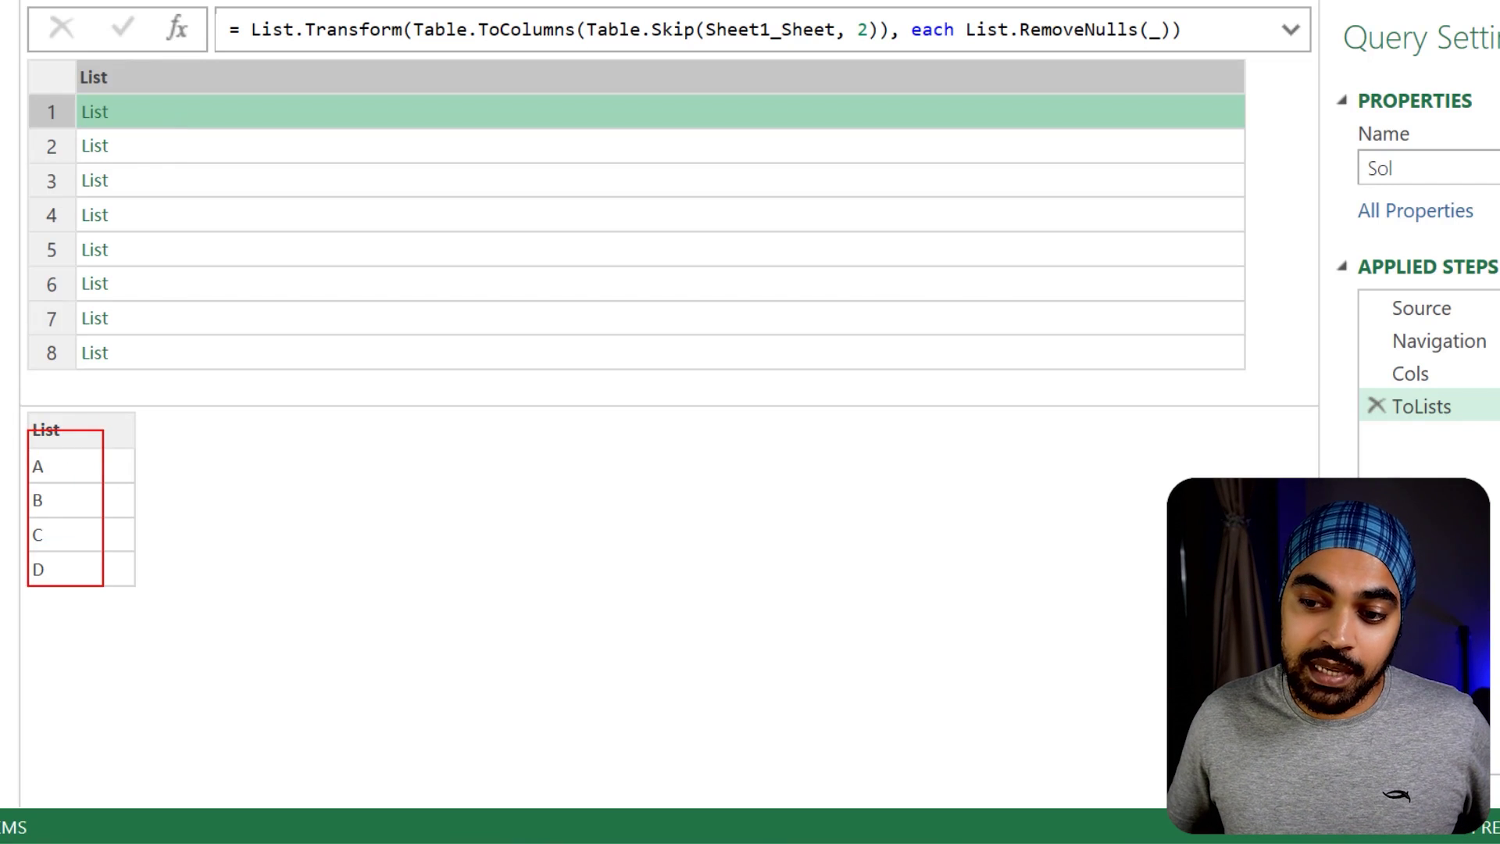
Preview the second and third column lists of the ToLists step to check their contents
key(Escape)
click(141, 151)
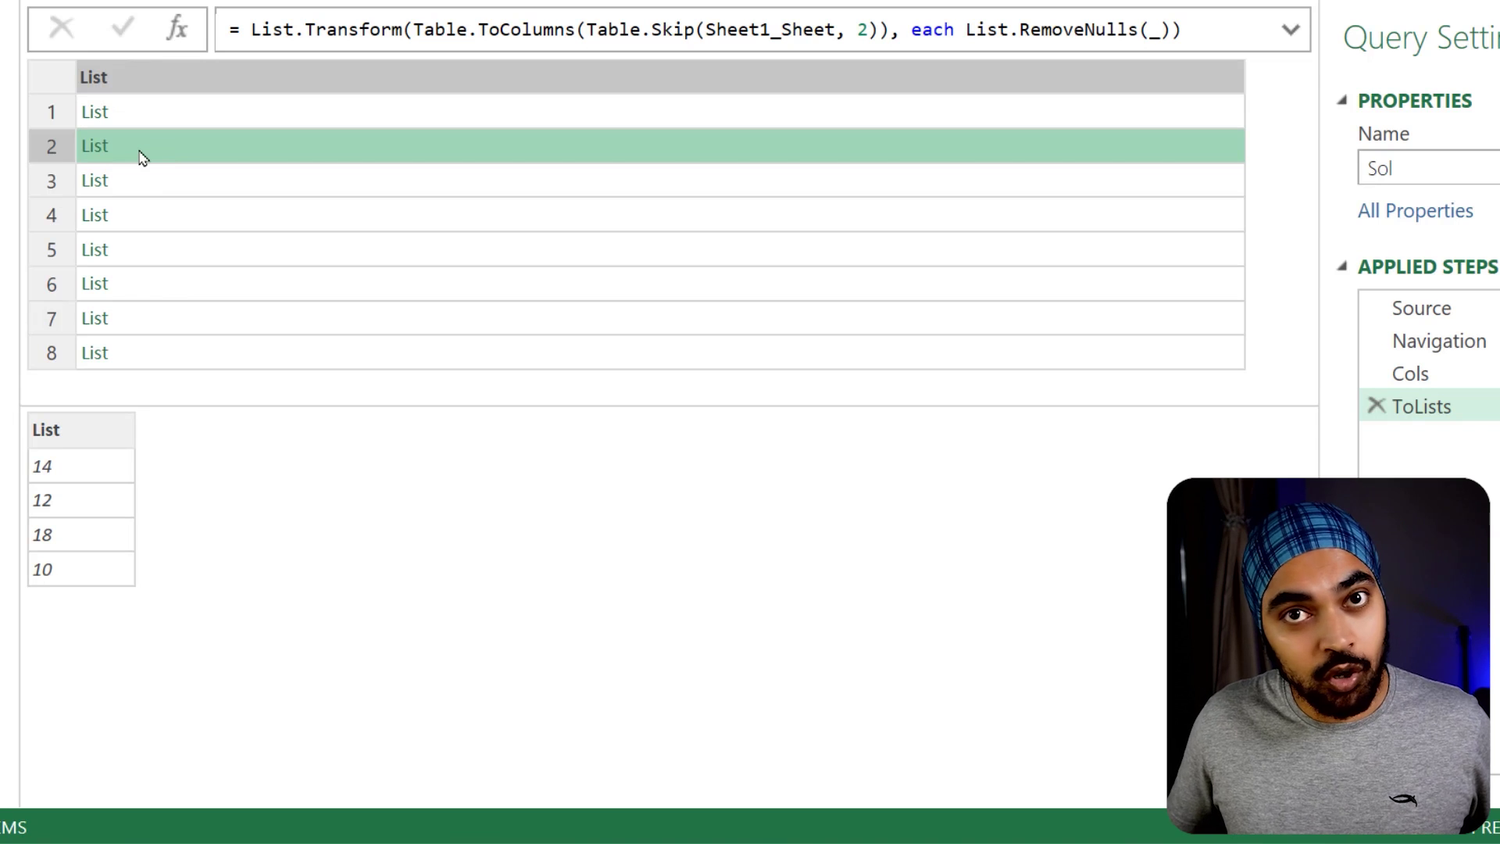
click(146, 181)
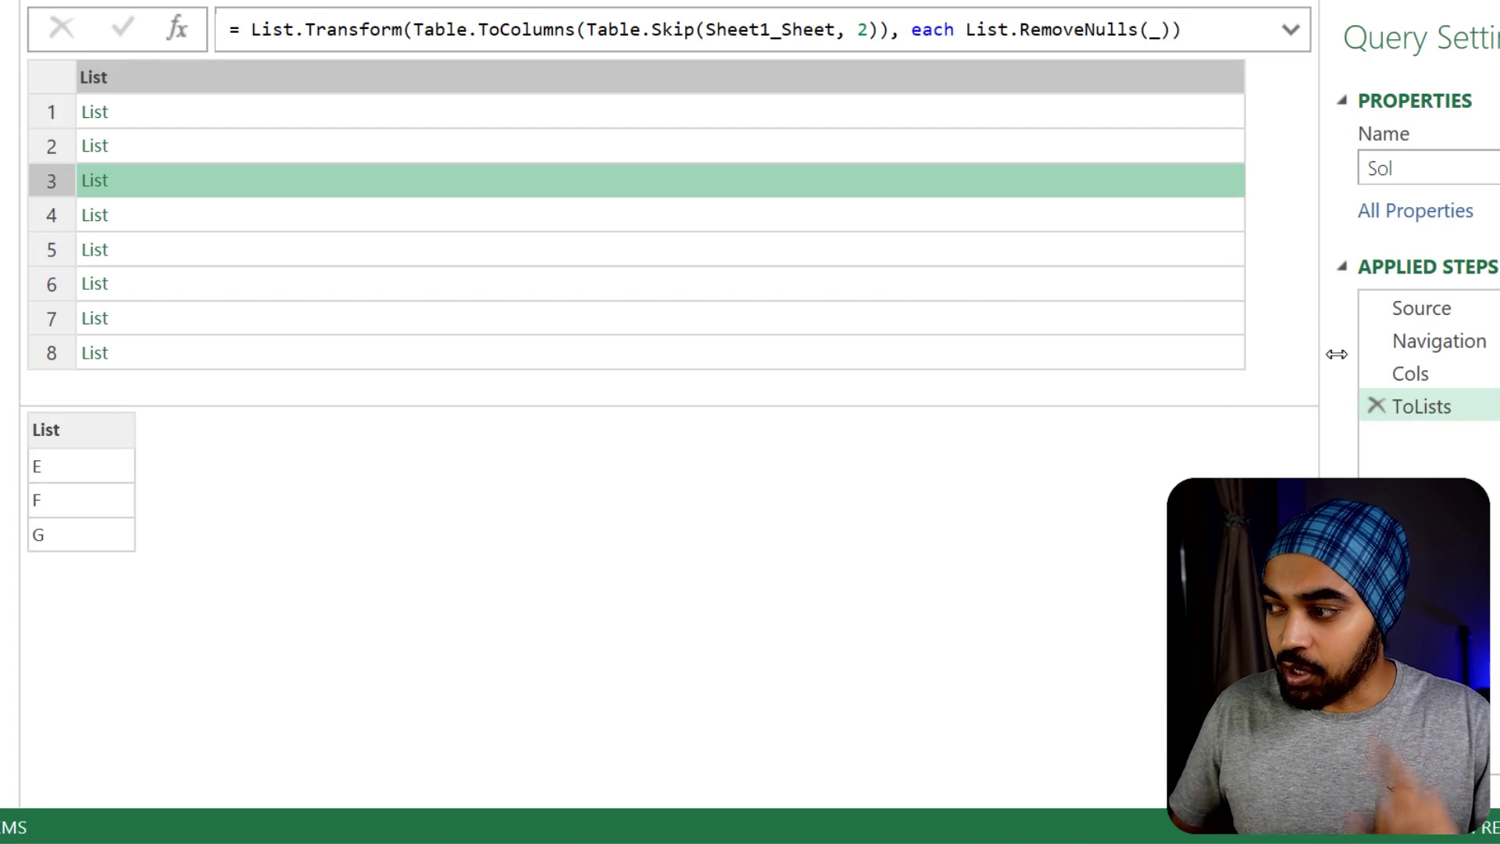
Review the source table in the Navigation step, comparing the Name and Age column blocks of Mumbai and New York
click(1440, 341)
key(ctrl+2)
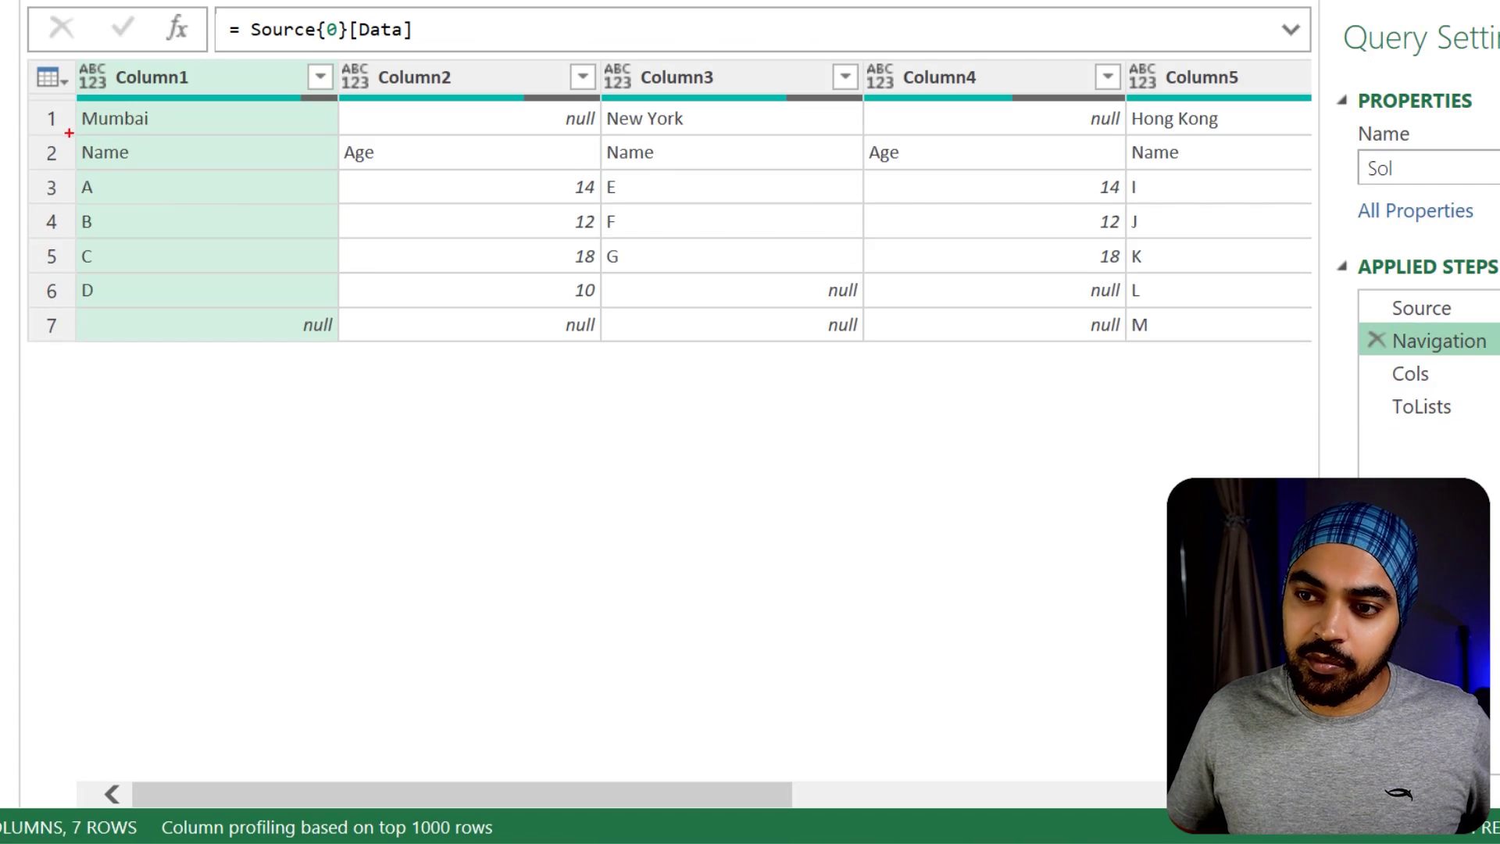
mouse_move(75, 168)
mouse_down()
mouse_move(305, 268)
mouse_move(612, 341)
mouse_up()
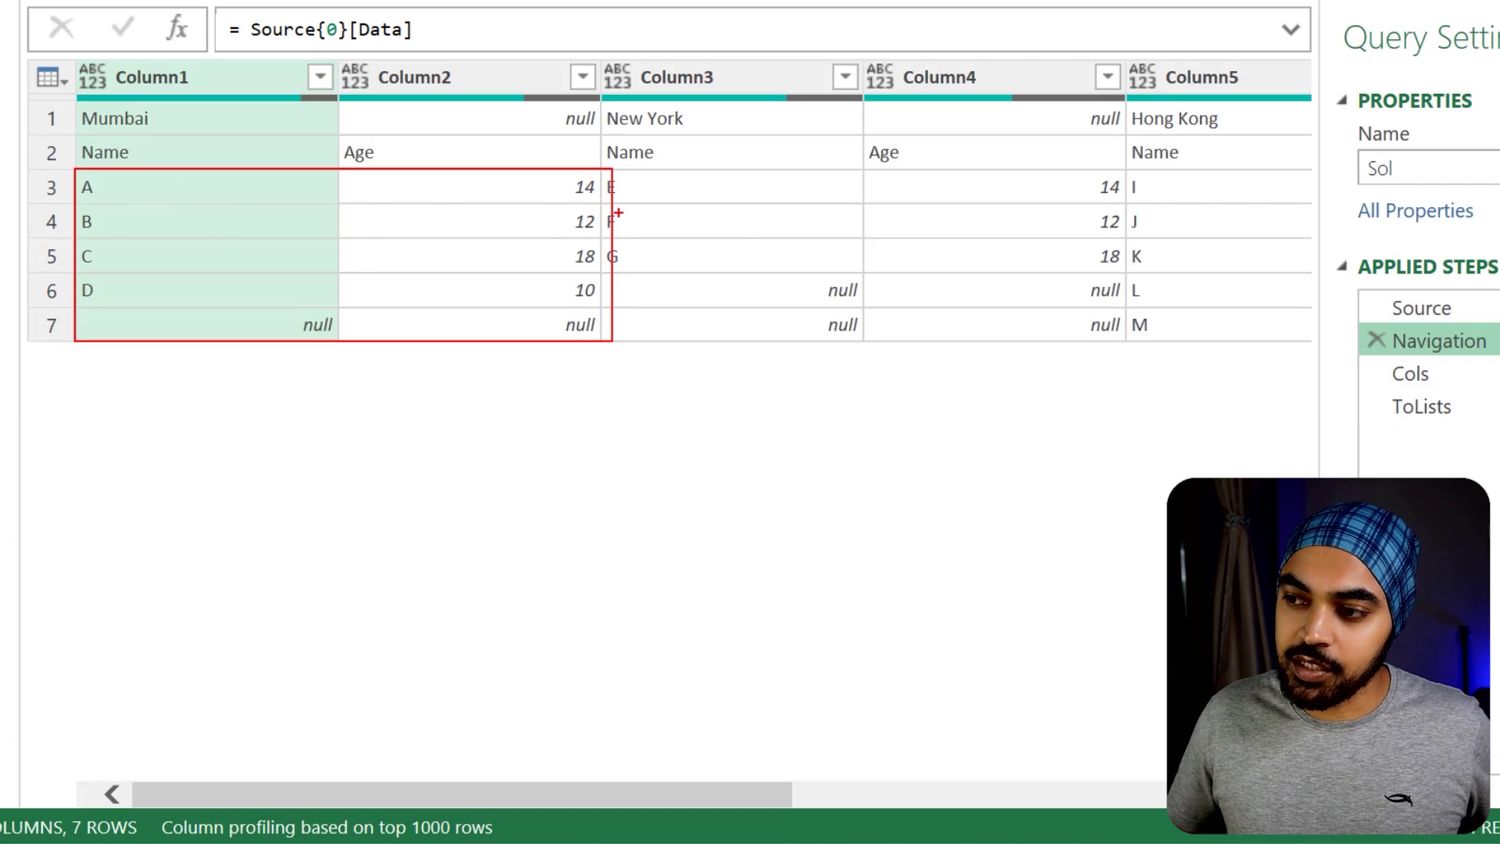
drag(606, 175, 1113, 354)
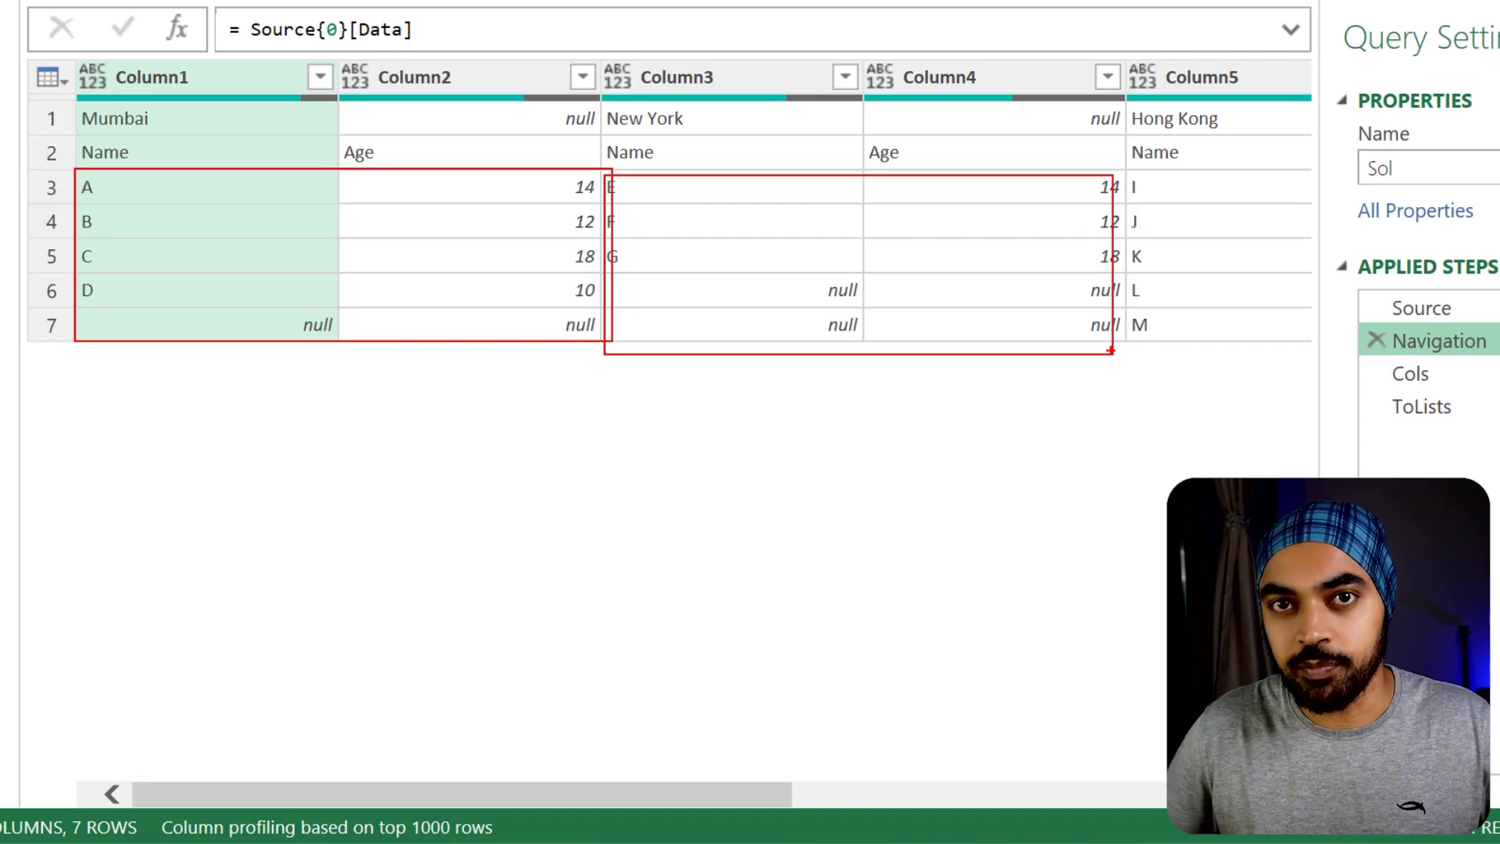
mouse_move(656, 363)
mouse_down()
mouse_move(519, 469)
mouse_move(601, 473)
mouse_up()
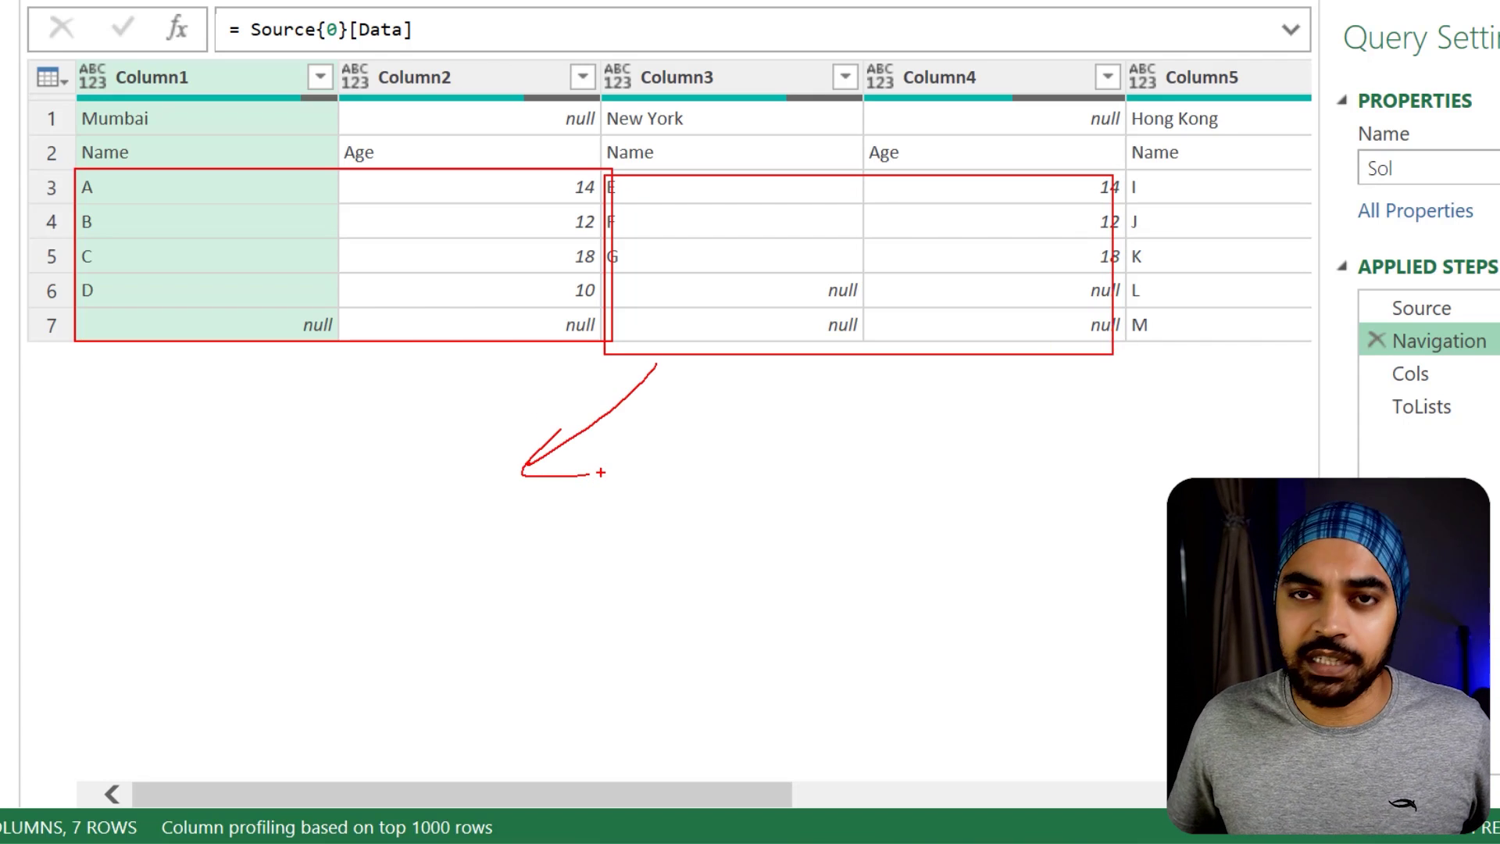
key(Escape)
Return to the ToLists step and preview the first list, examining how consecutive lists pair up for each city
click(1450, 406)
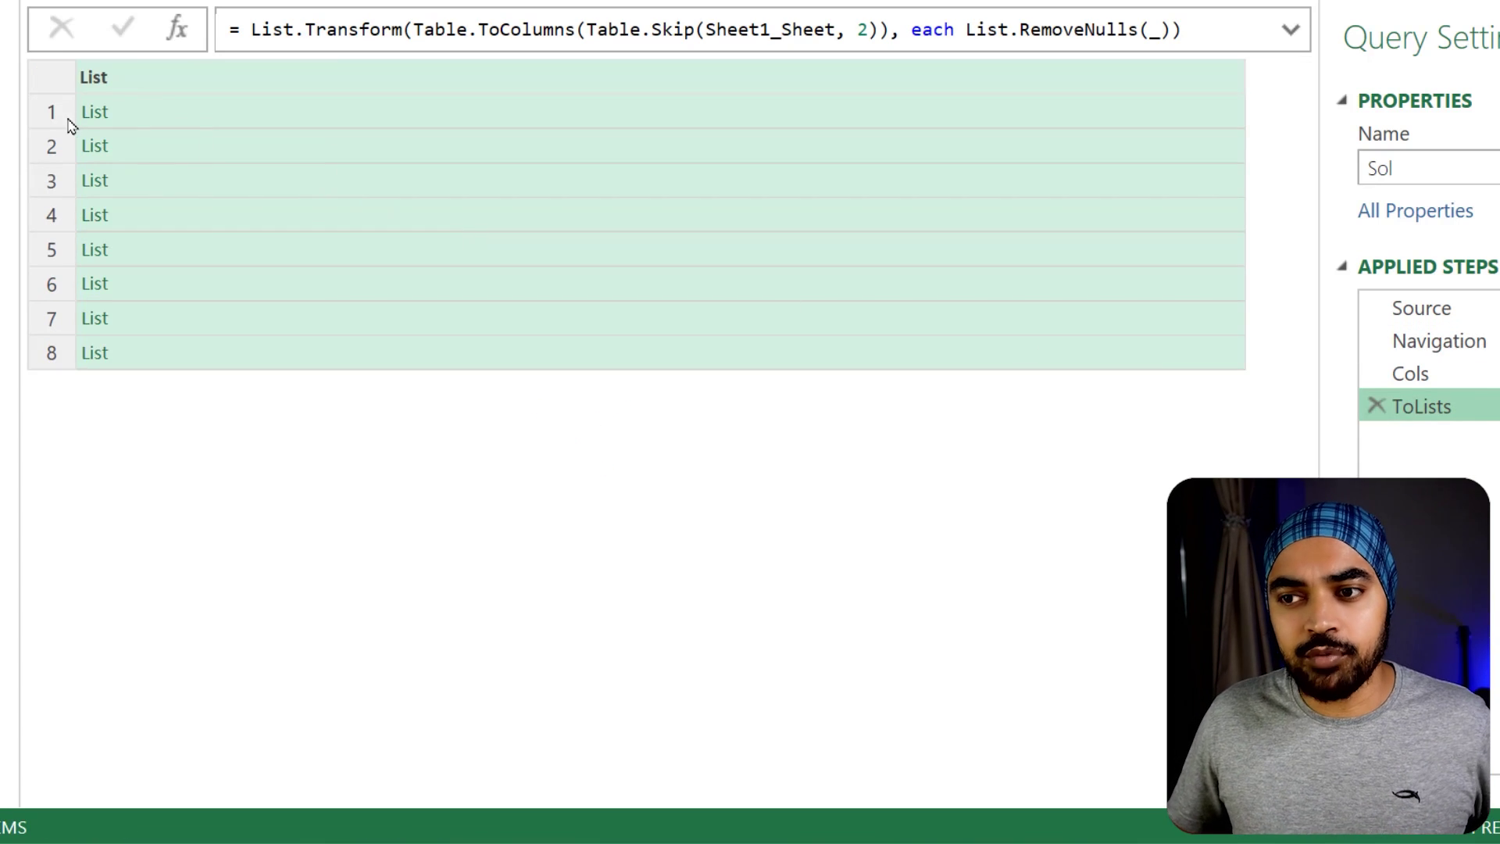
click(148, 123)
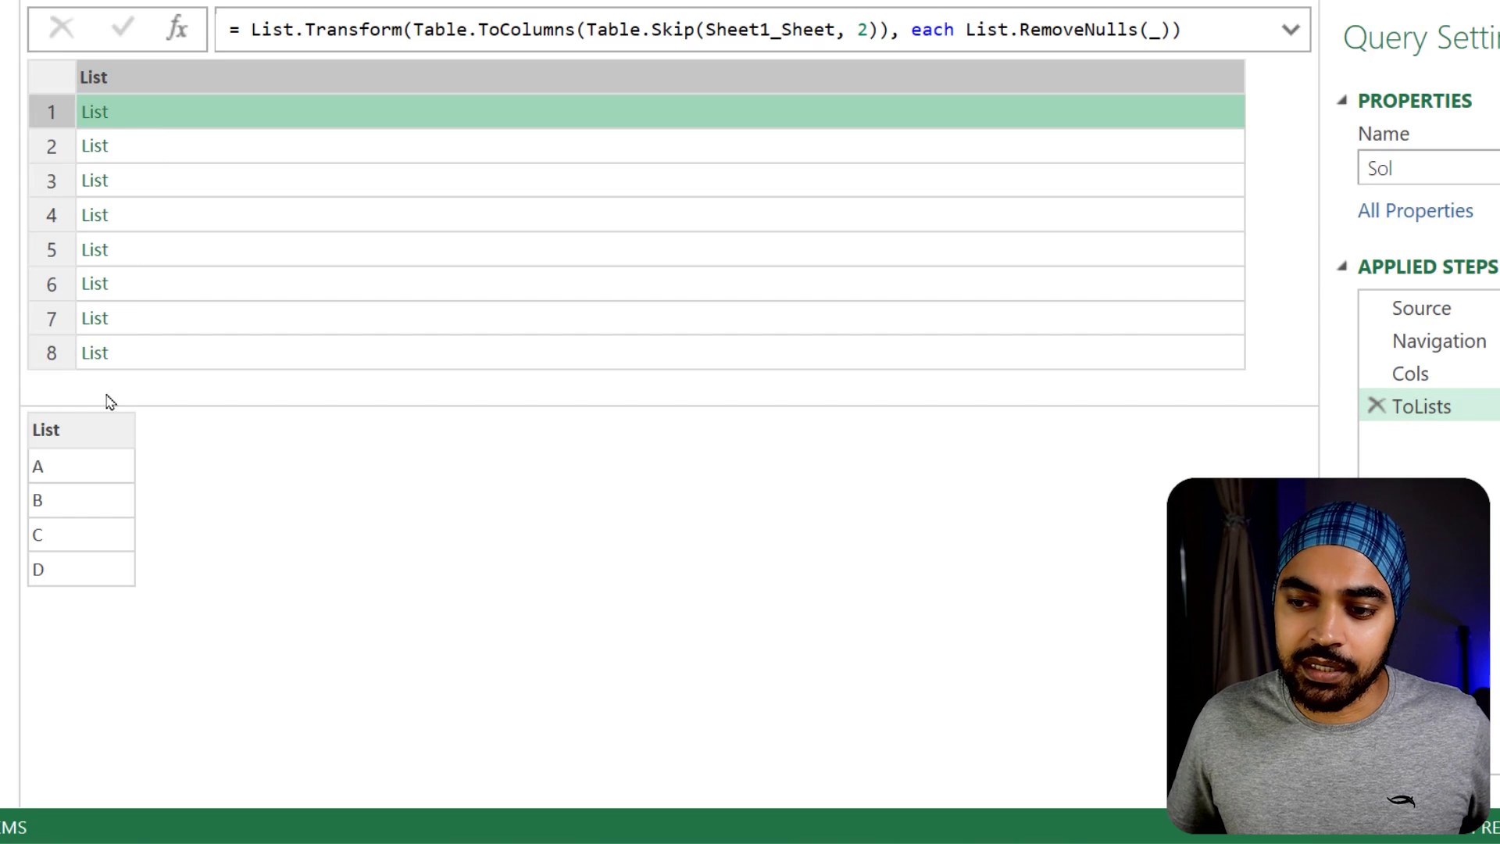
mouse_move(8, 410)
mouse_down()
mouse_move(119, 541)
mouse_move(129, 602)
mouse_up()
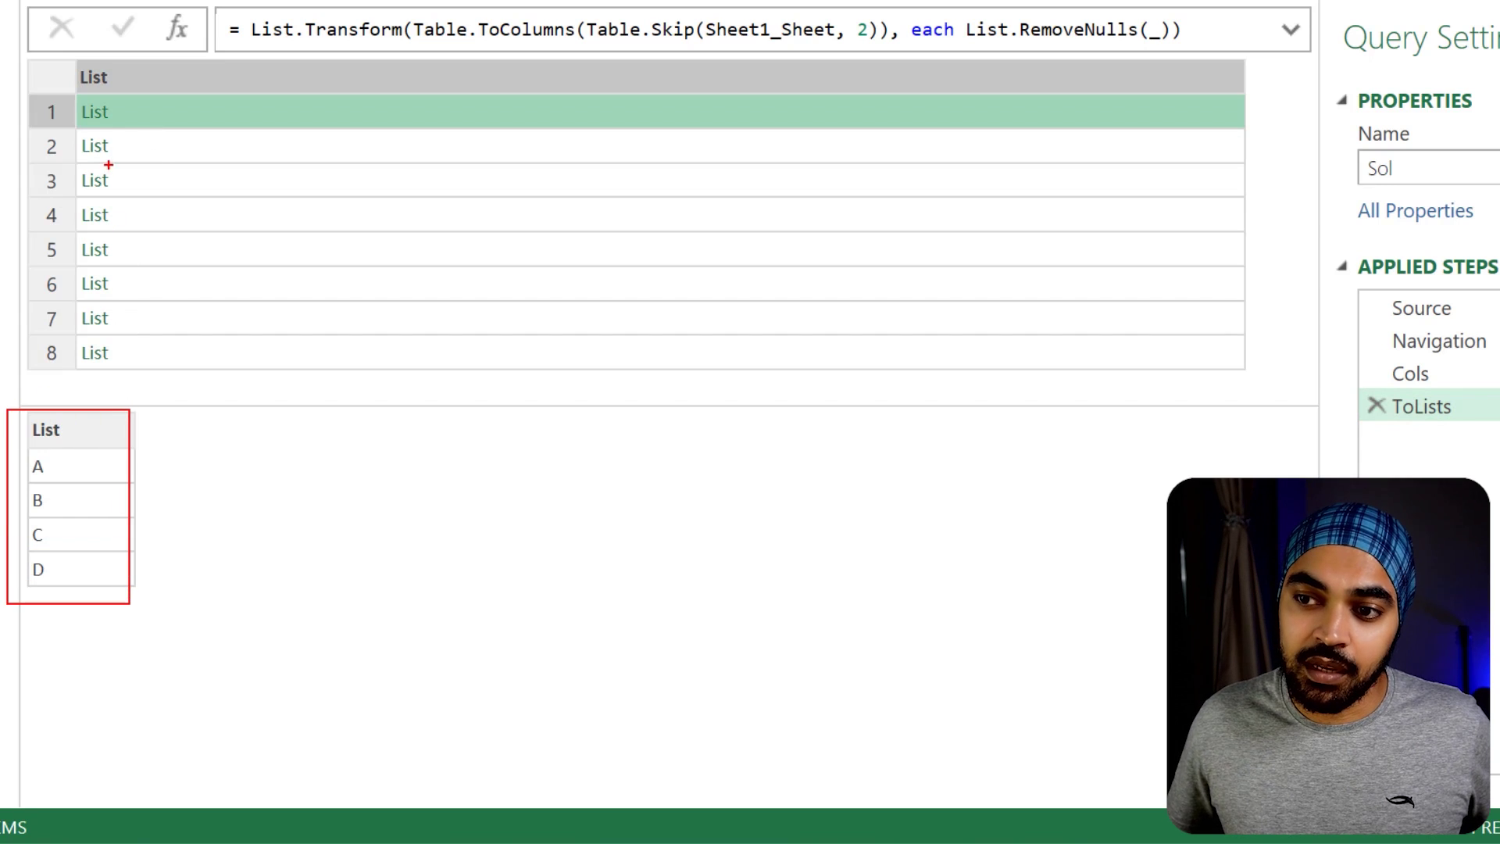
mouse_move(111, 134)
mouse_down()
mouse_move(85, 131)
mouse_move(118, 157)
mouse_up()
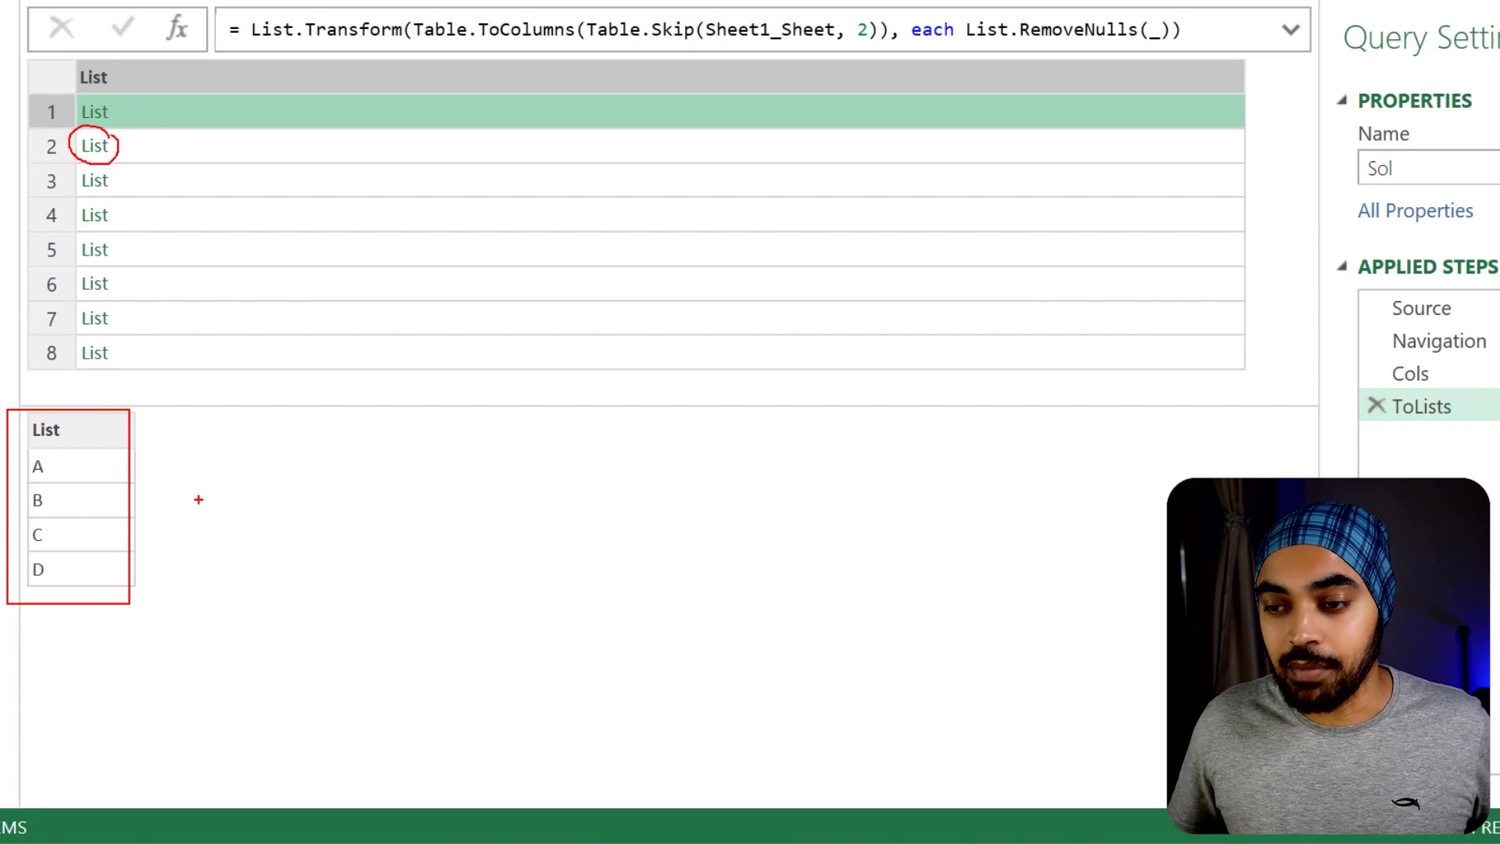
drag(128, 405, 220, 609)
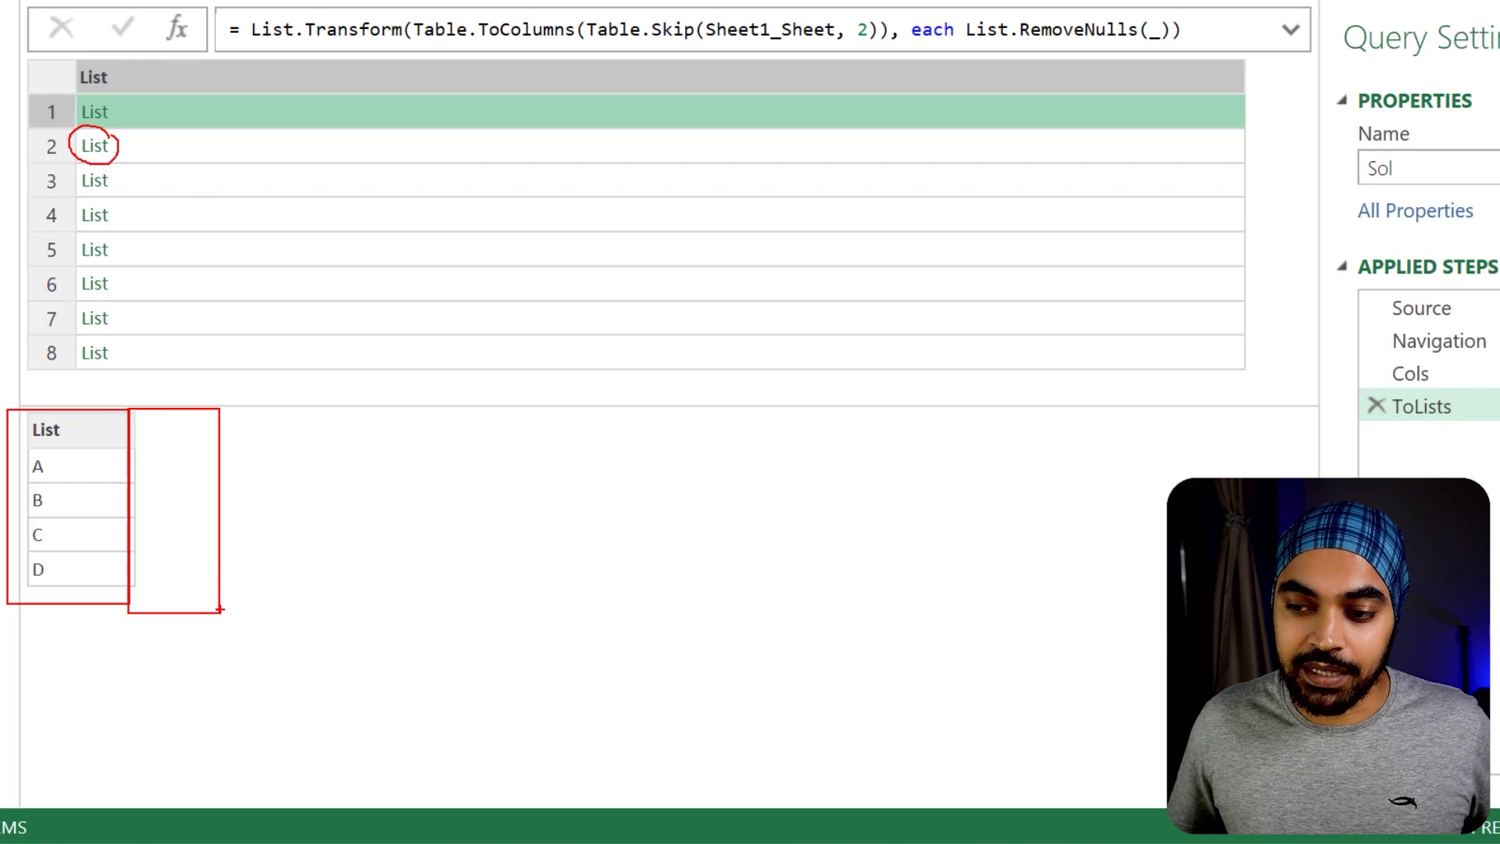
drag(76, 393, 149, 411)
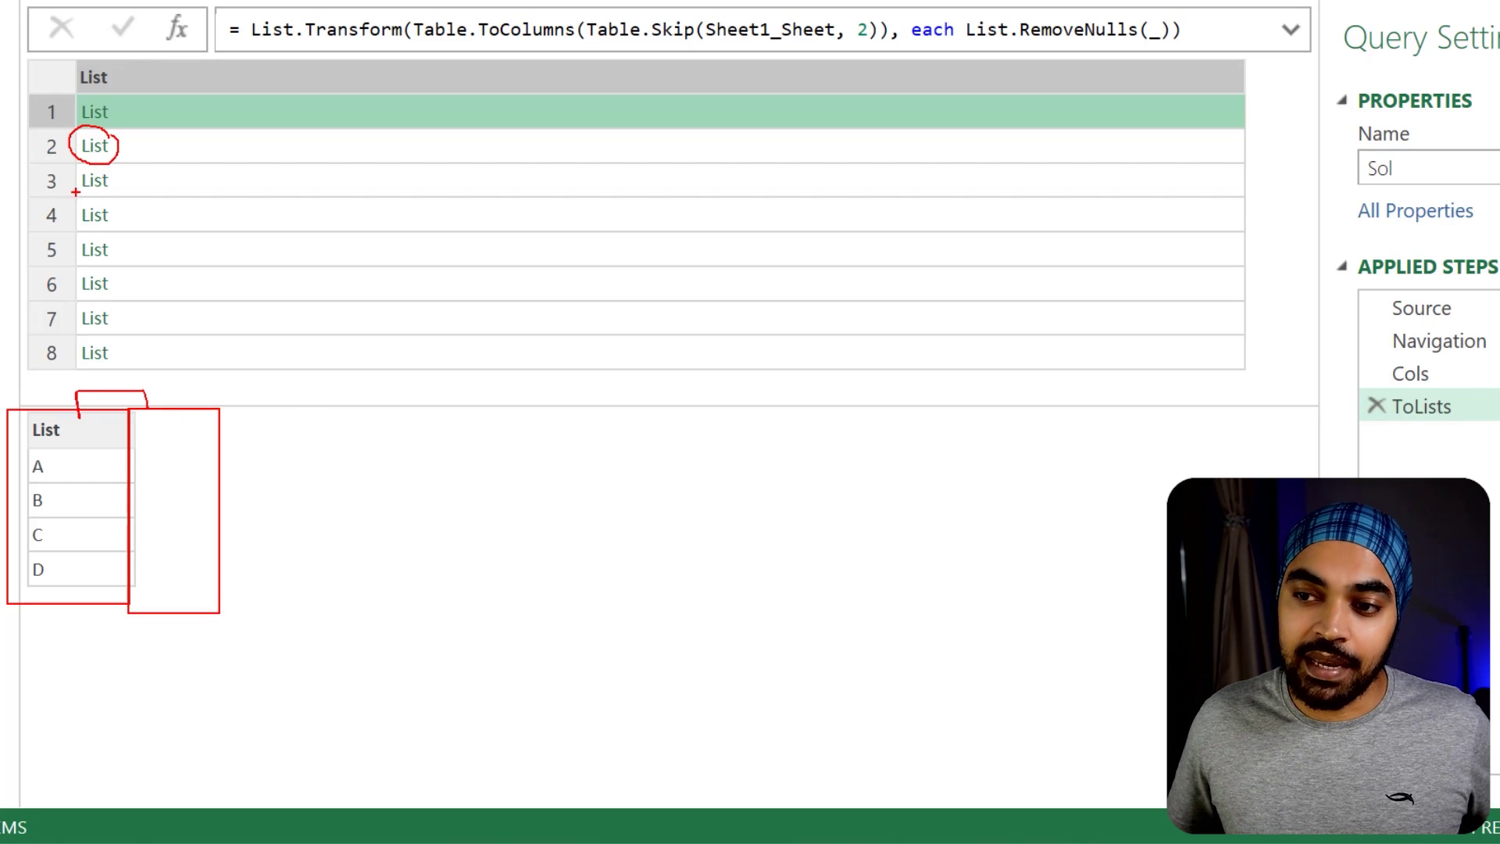
drag(72, 168, 117, 231)
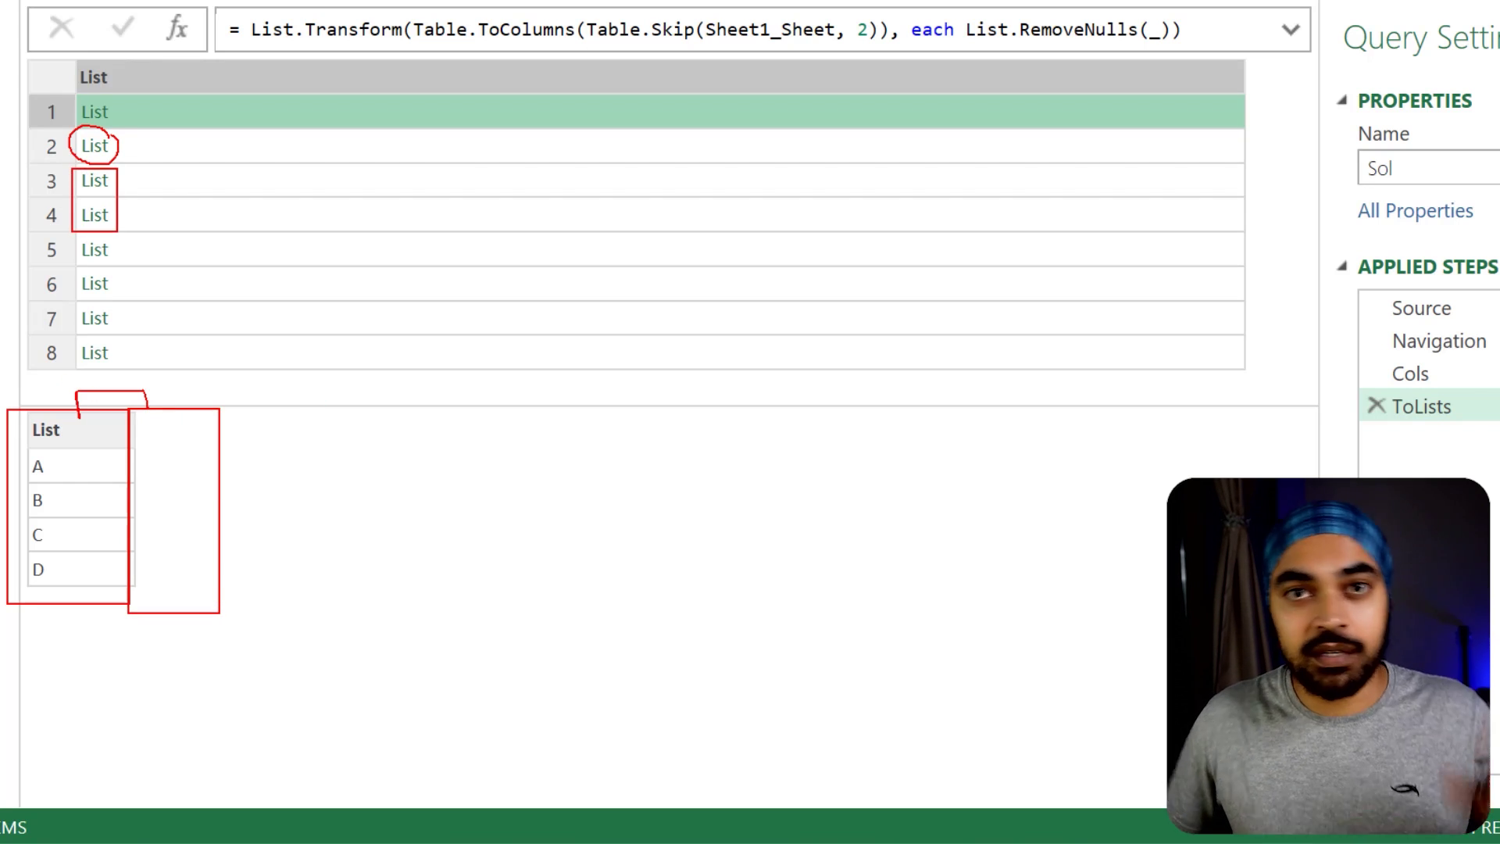
drag(358, 405, 435, 593)
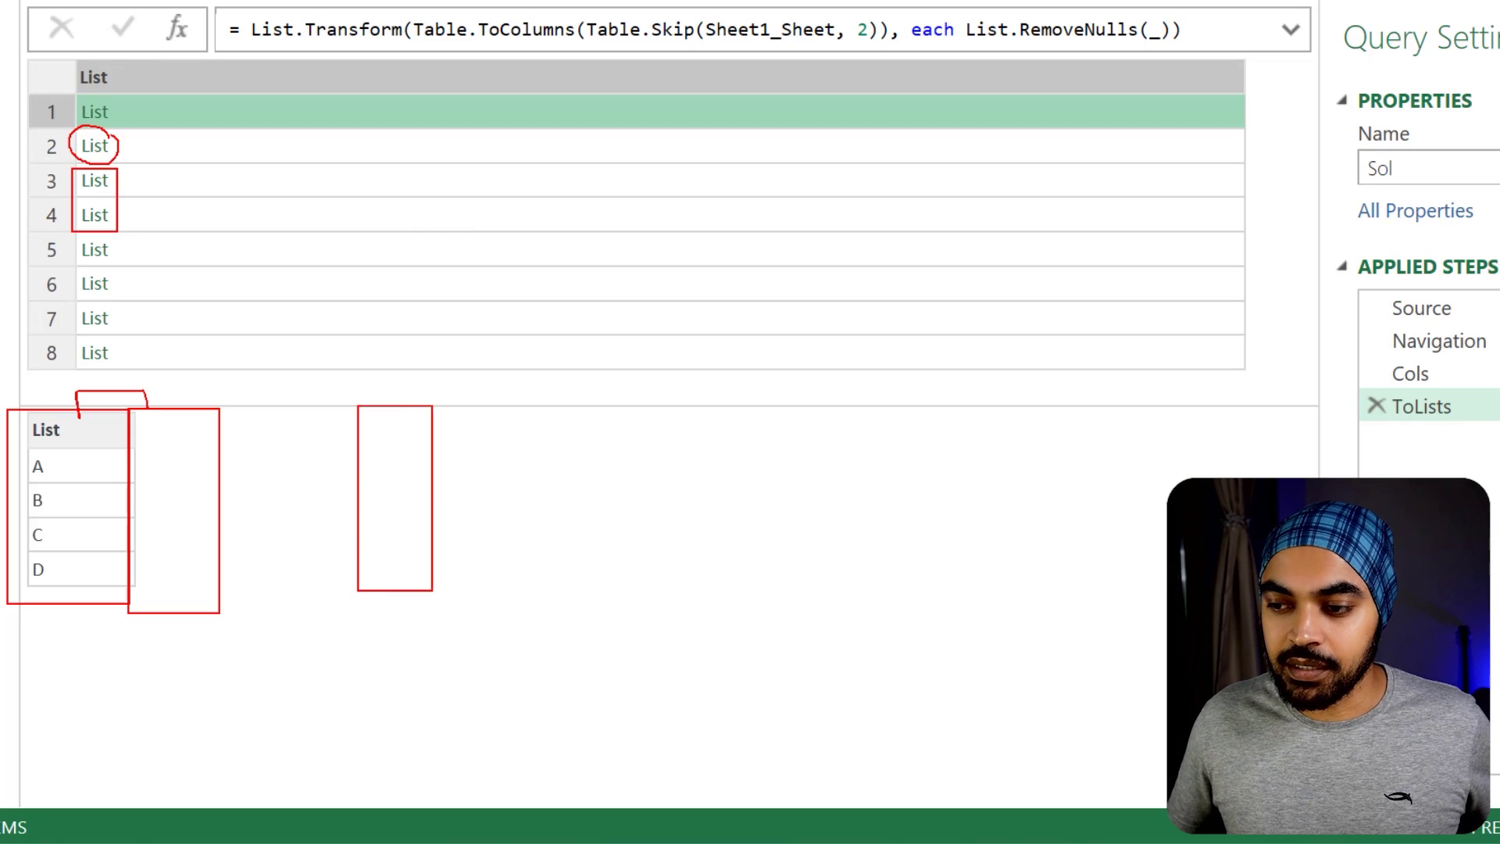
drag(433, 406, 513, 597)
drag(406, 362, 406, 417)
mouse_move(451, 375)
mouse_down()
mouse_move(463, 404)
mouse_move(498, 400)
mouse_up()
drag(391, 375, 391, 405)
mouse_move(390, 362)
mouse_down()
mouse_move(484, 361)
mouse_move(483, 417)
mouse_up()
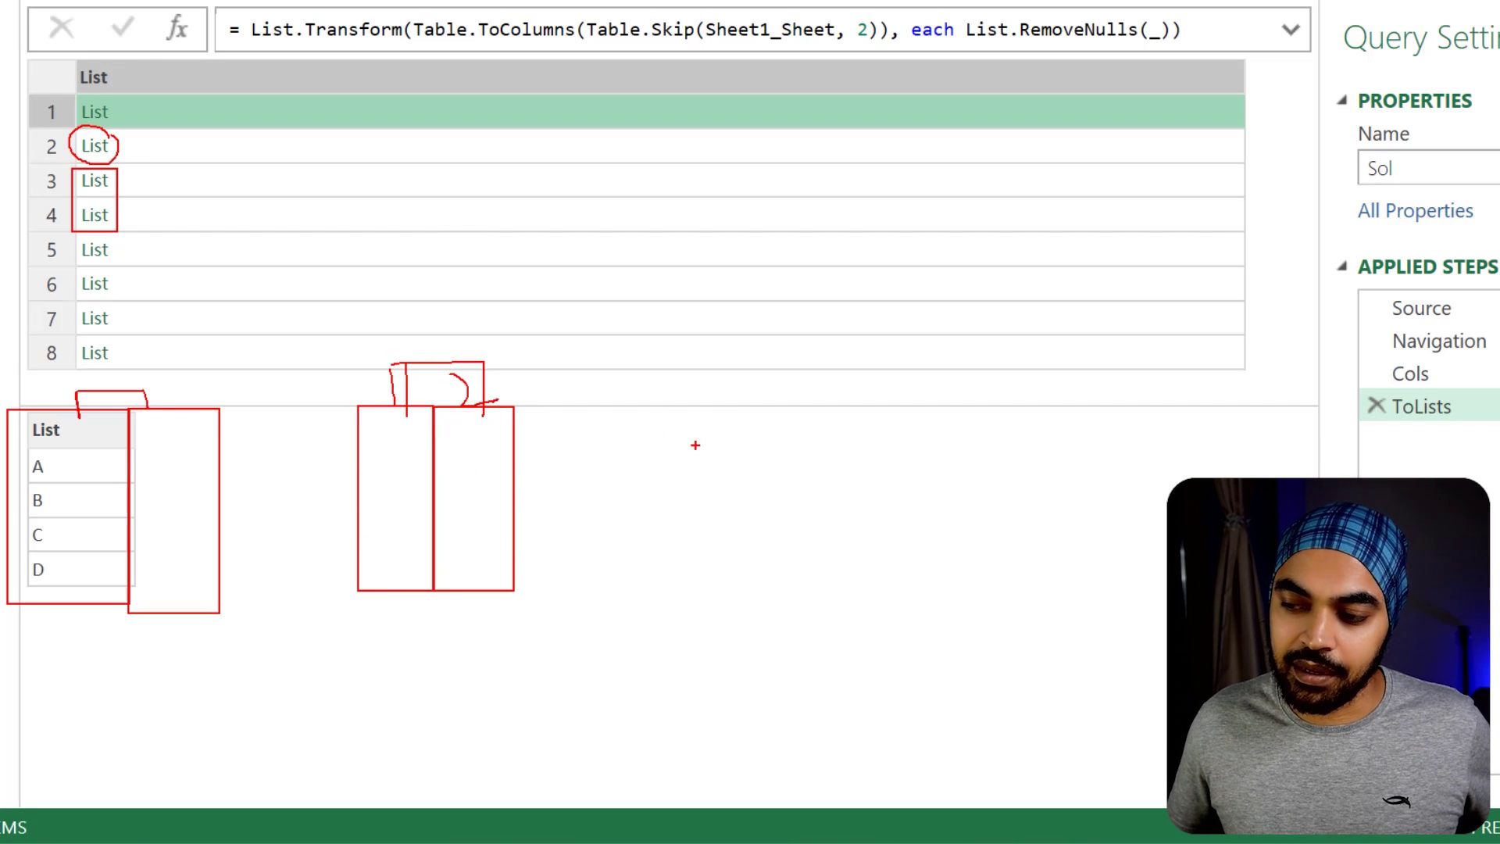
mouse_move(641, 400)
mouse_down()
mouse_move(663, 429)
mouse_move(686, 571)
mouse_up()
drag(693, 415, 772, 583)
drag(900, 419, 984, 585)
drag(973, 448, 1065, 595)
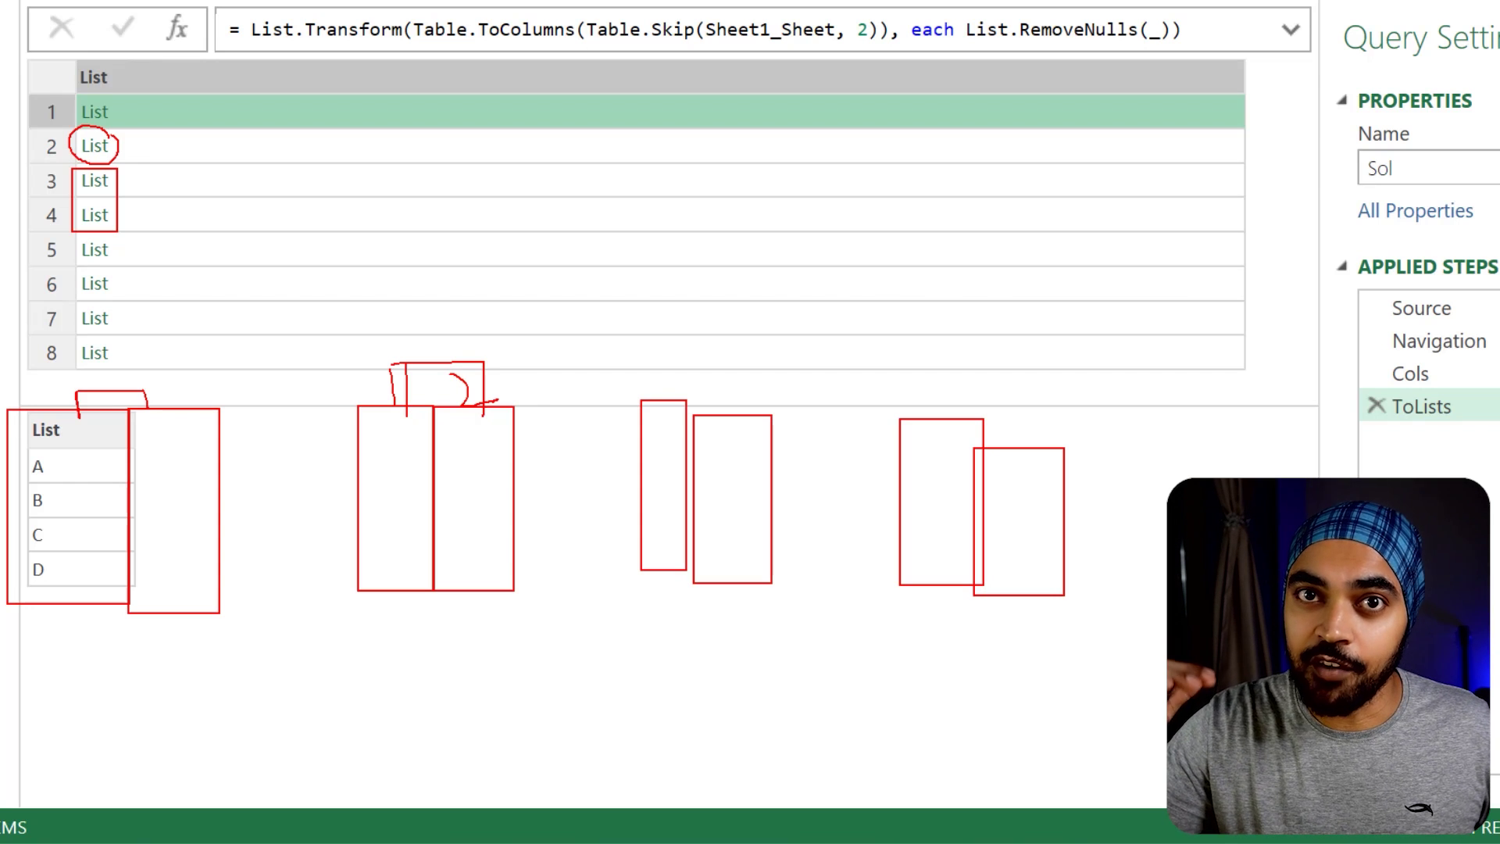
key(Escape)
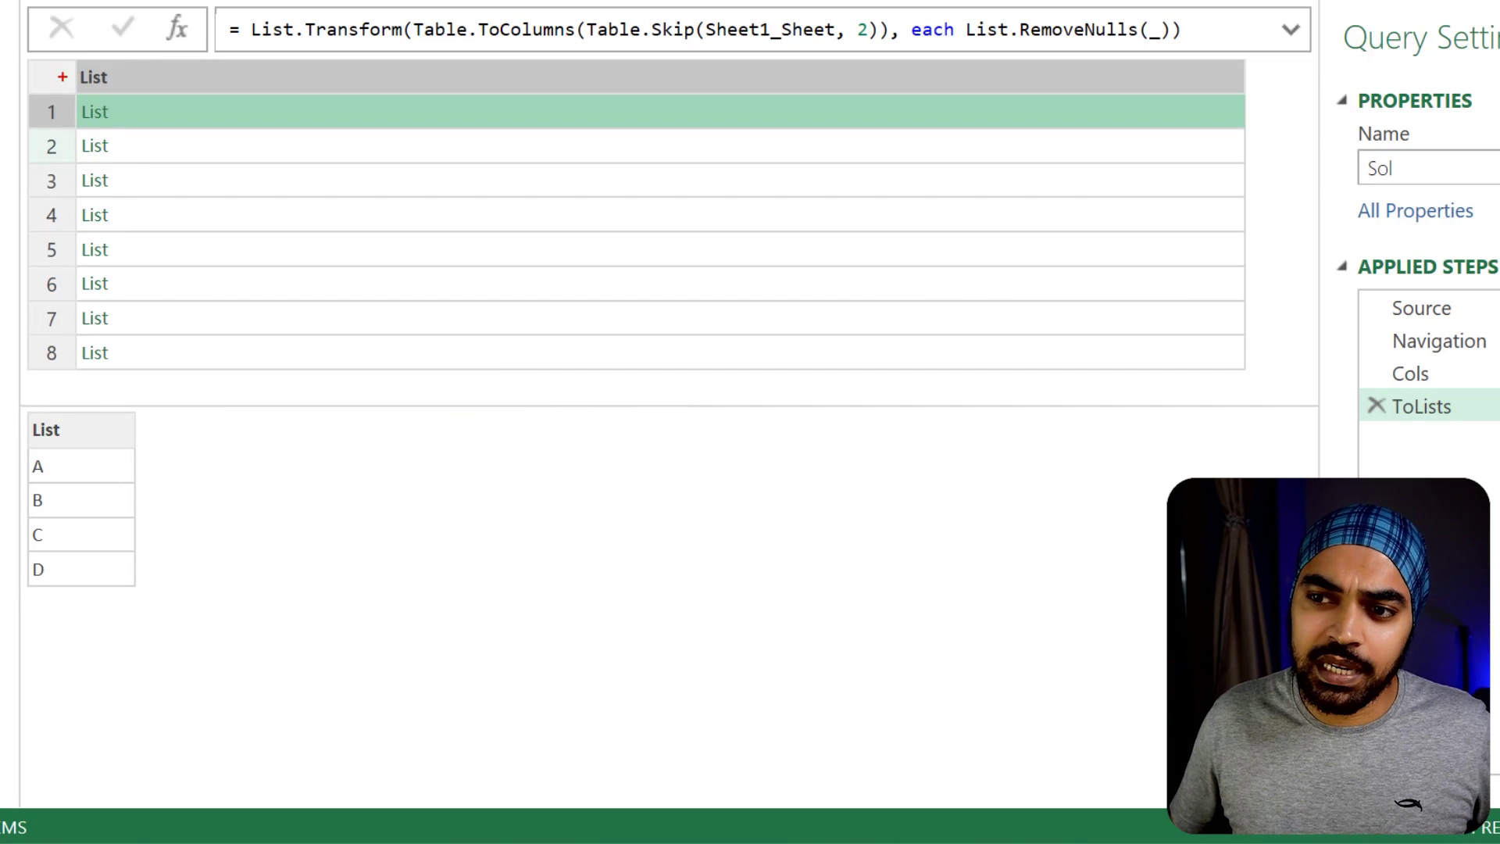
mouse_move(62, 77)
mouse_down()
mouse_move(129, 169)
mouse_move(129, 239)
mouse_up()
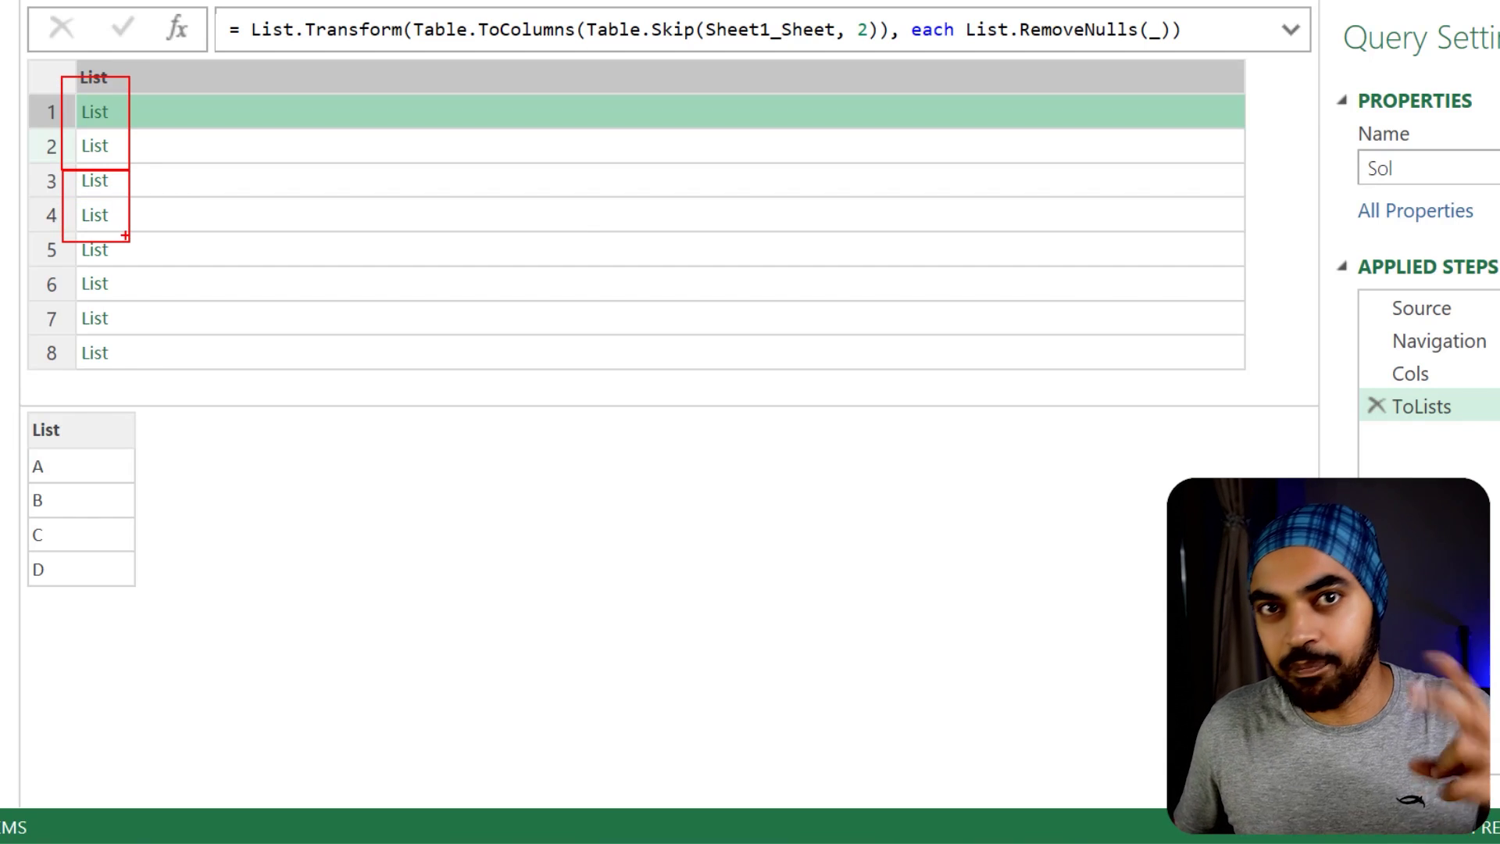
key(Escape)
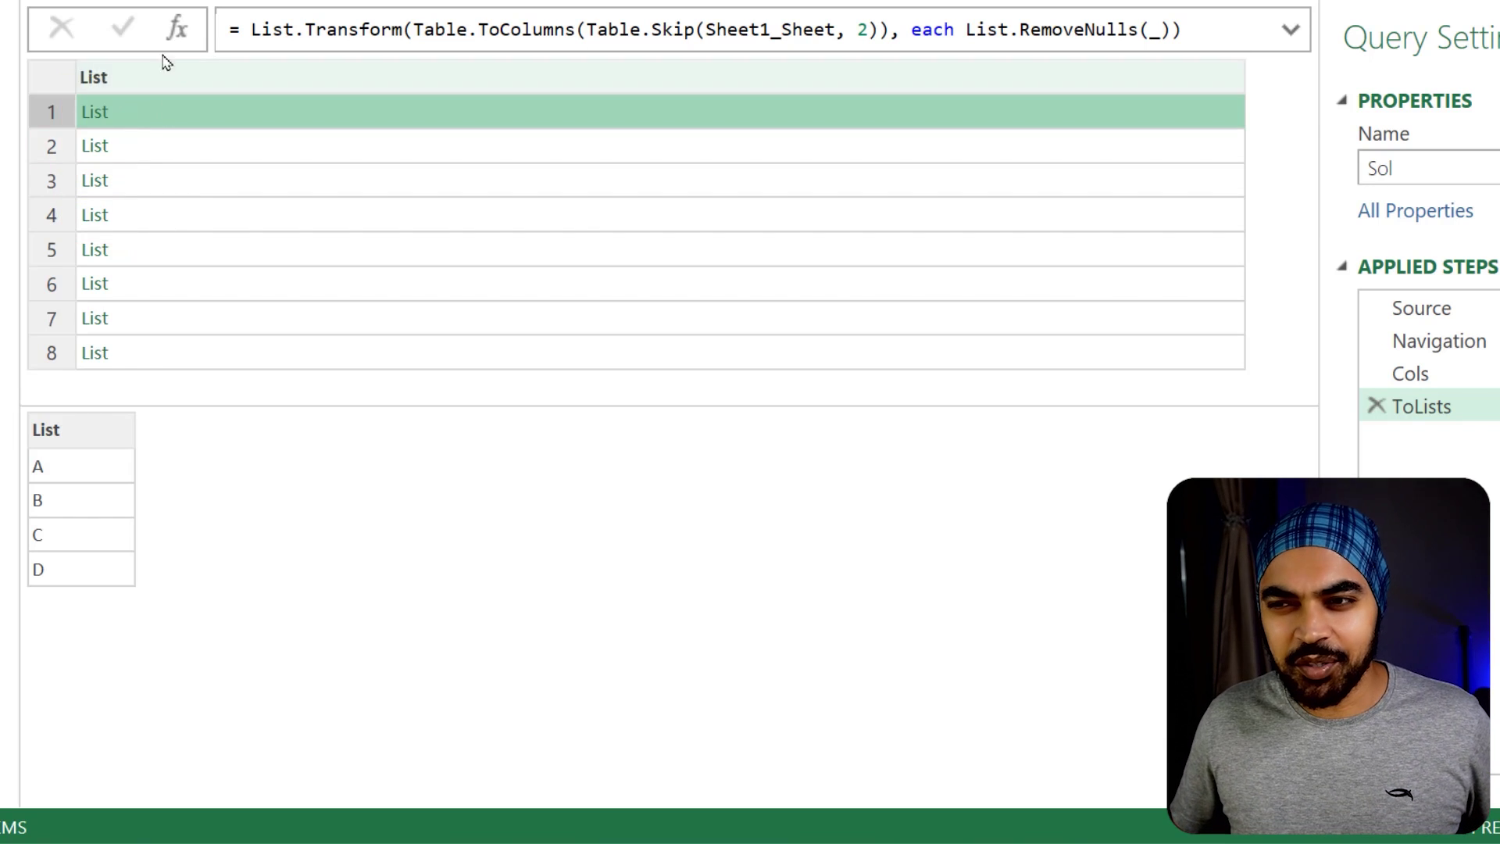
Add a custom step after ToLists with the formula List.Split(ToLists,2) to group the column lists in pairs
click(177, 29)
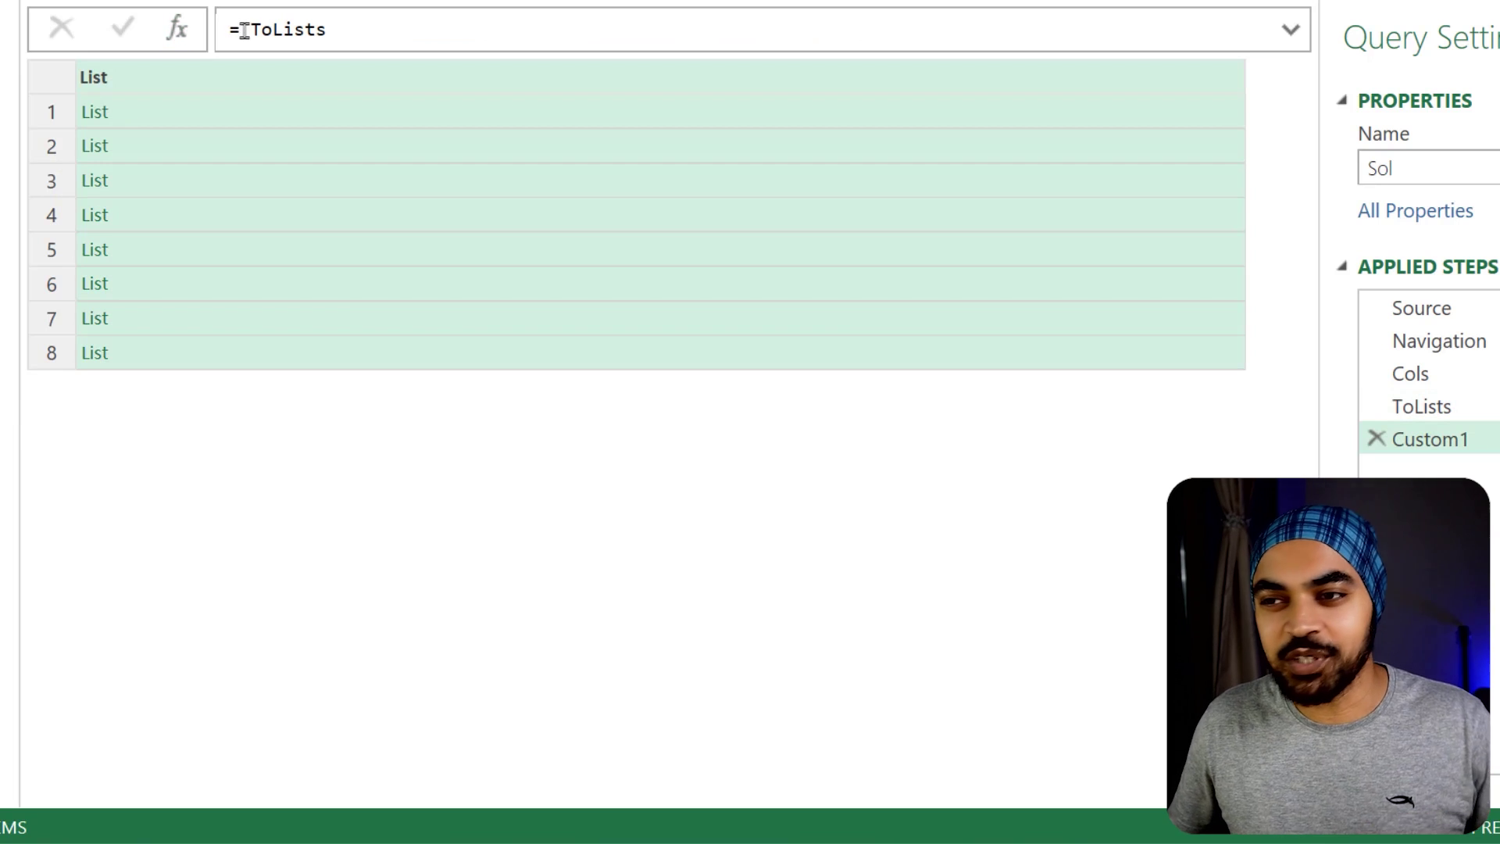
text(List)
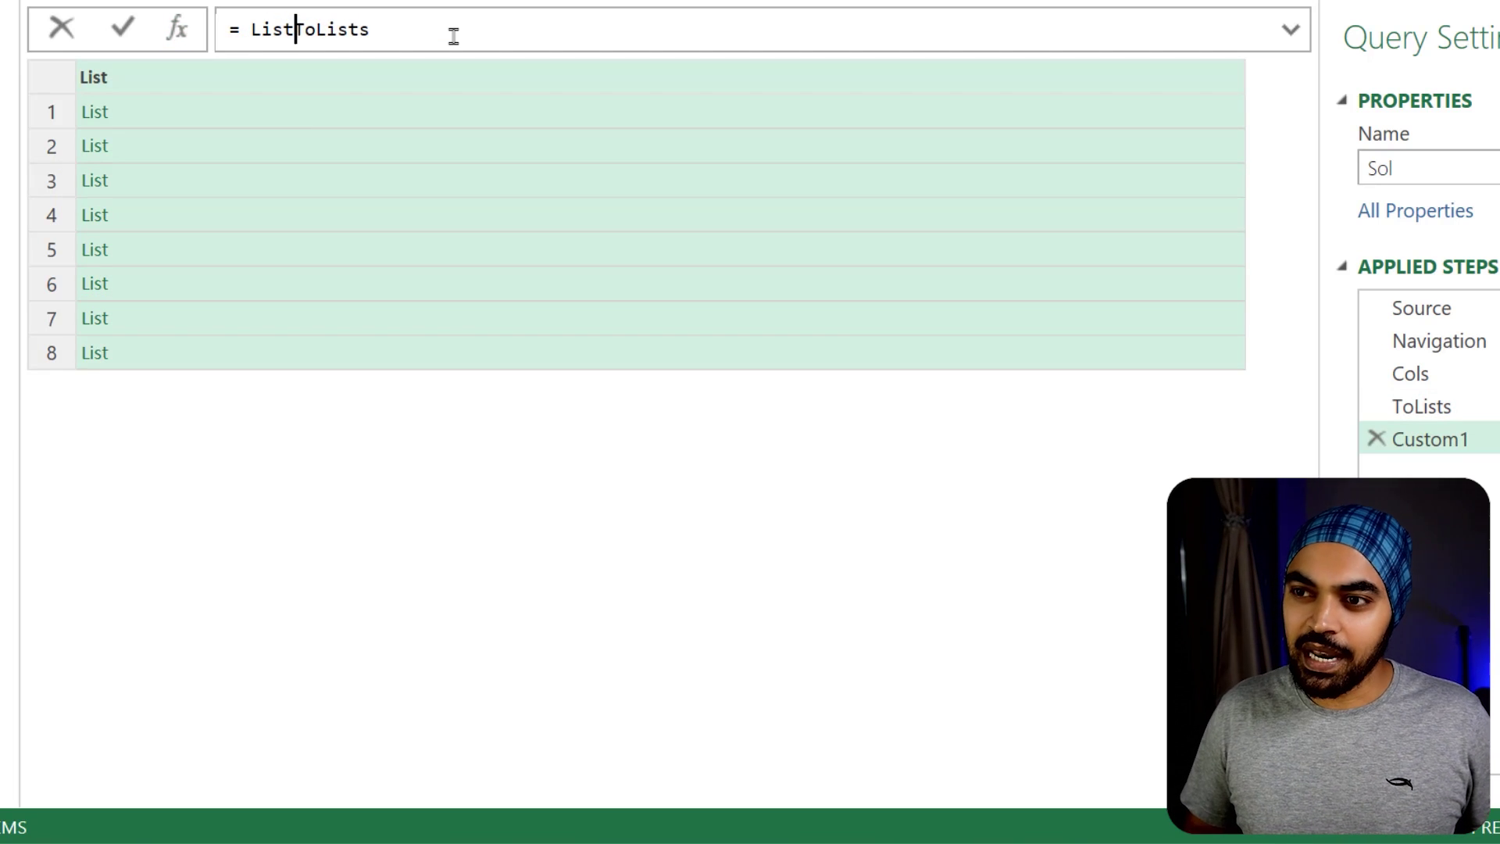
text(.)
key(BackSpace)
text(.Split()
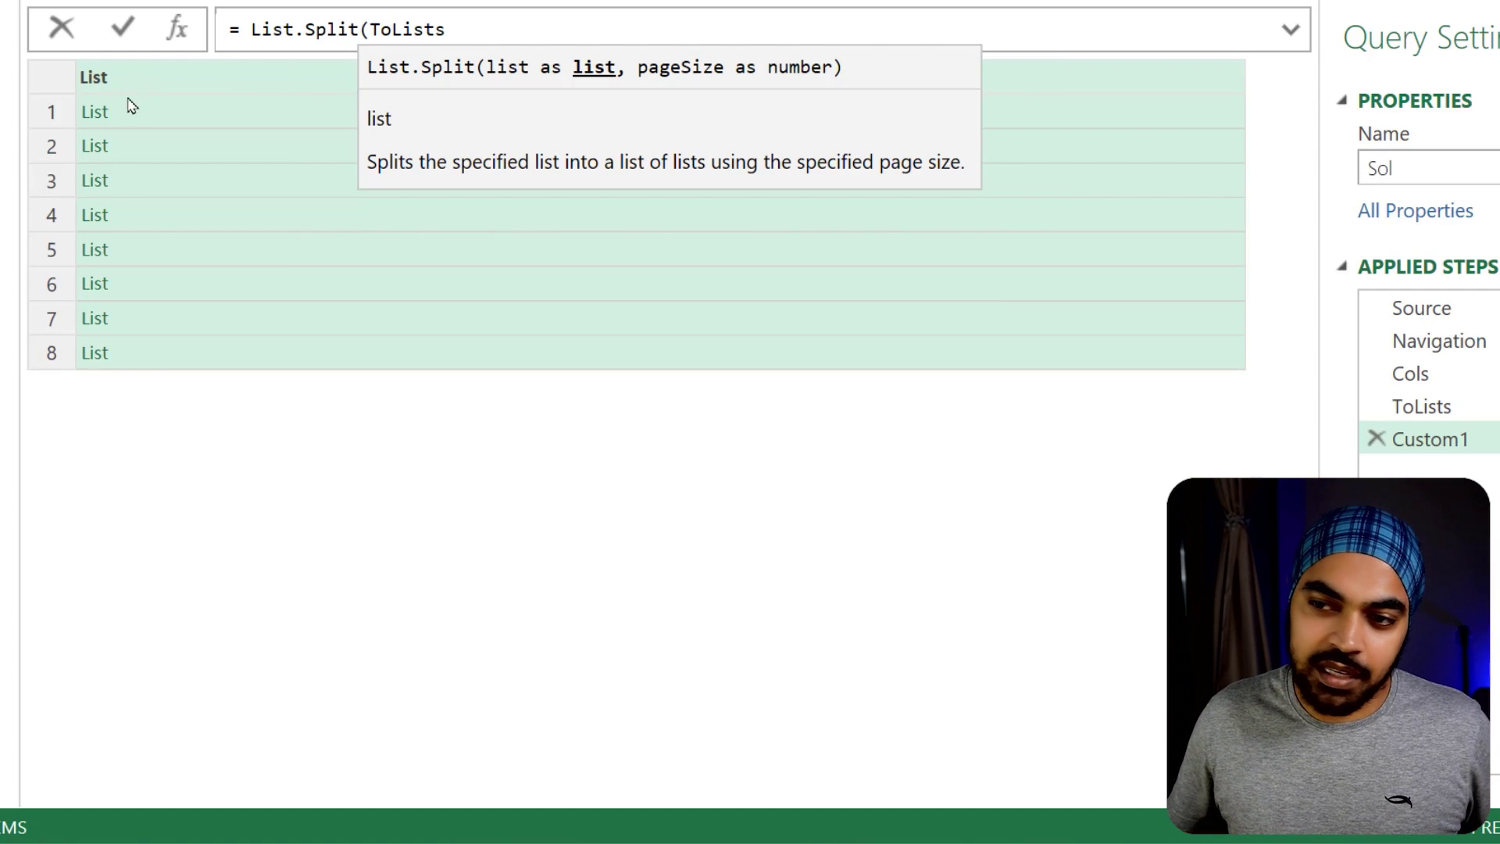
click(463, 29)
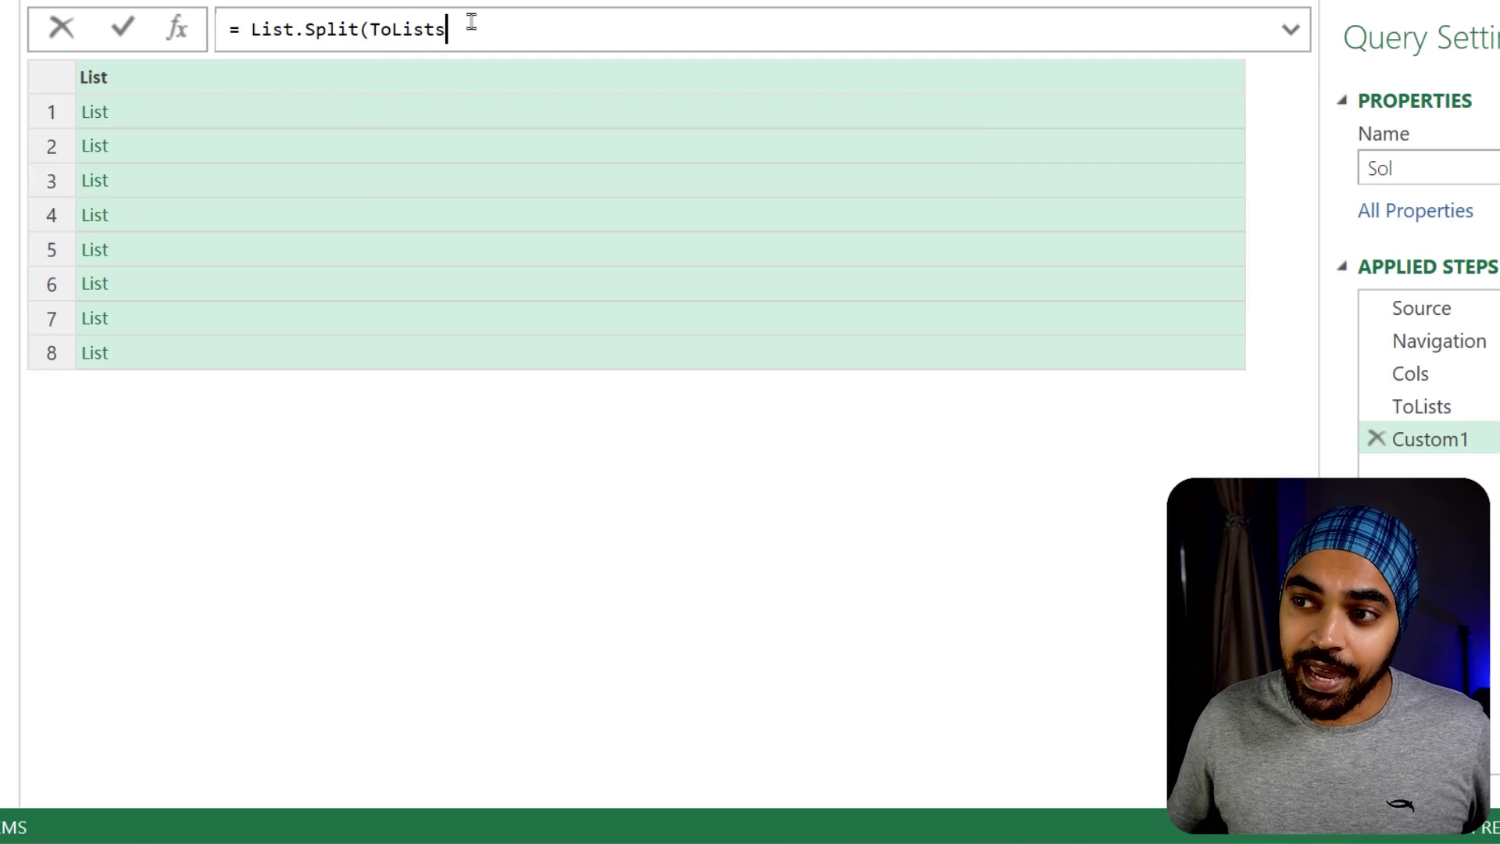
text(,2)
key(Escape)
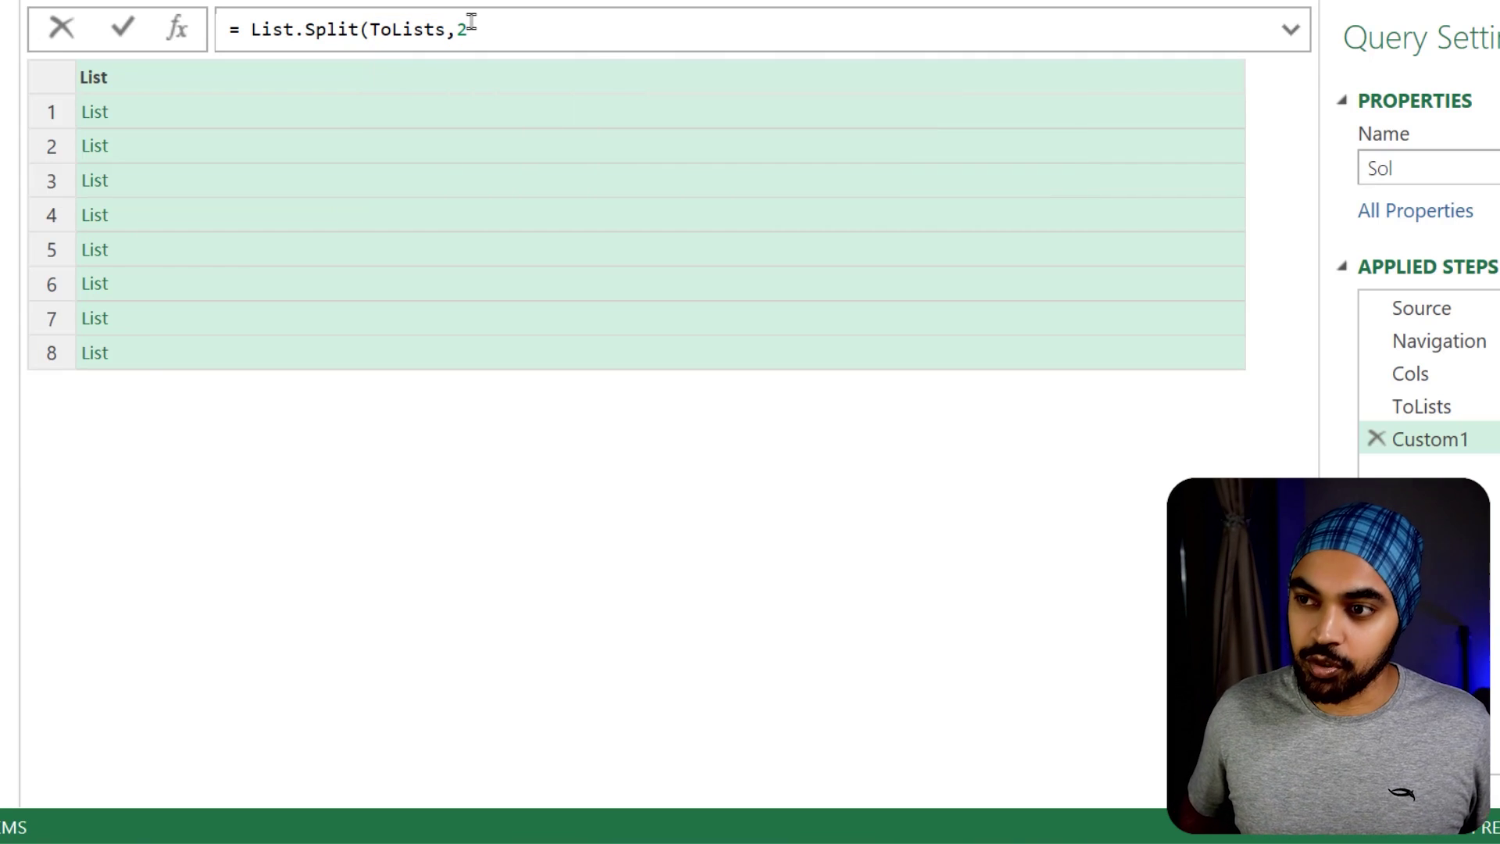
text())
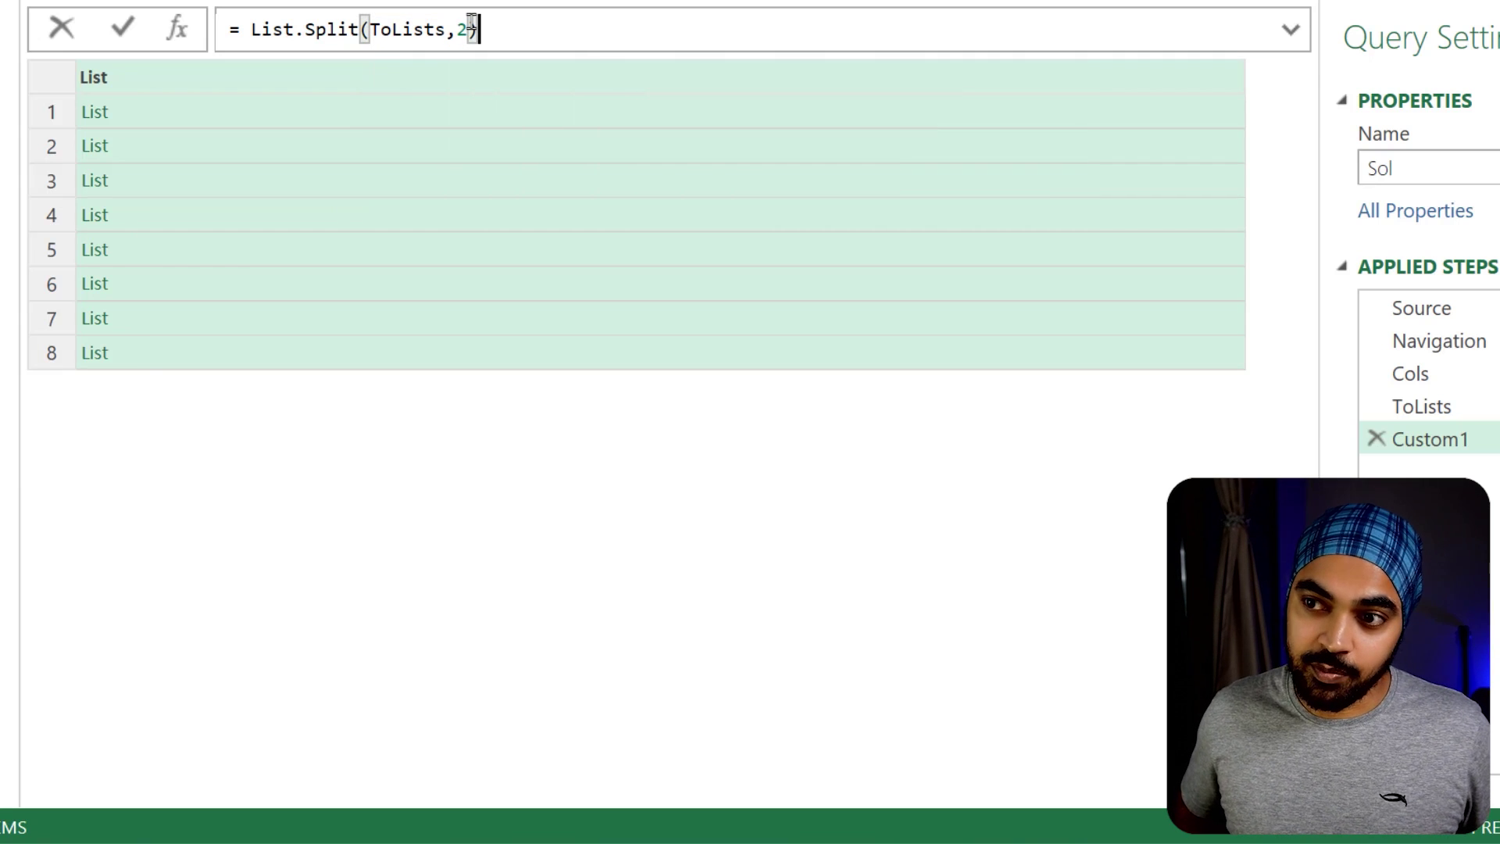
key(Return)
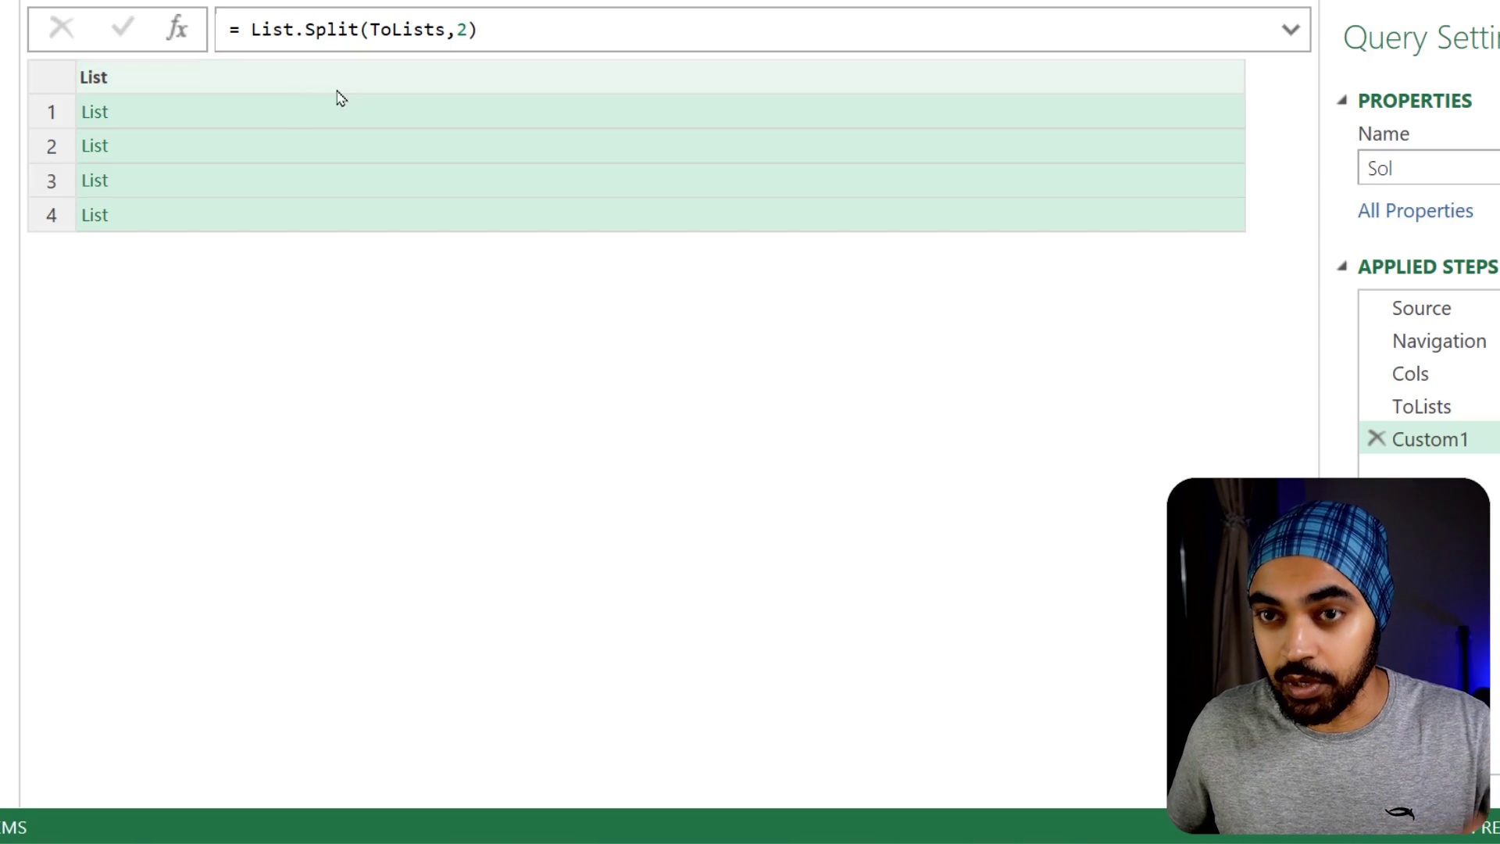
Preview the first, second and fourth groups of the split result to check that each holds a Name and Age list pair
click(150, 114)
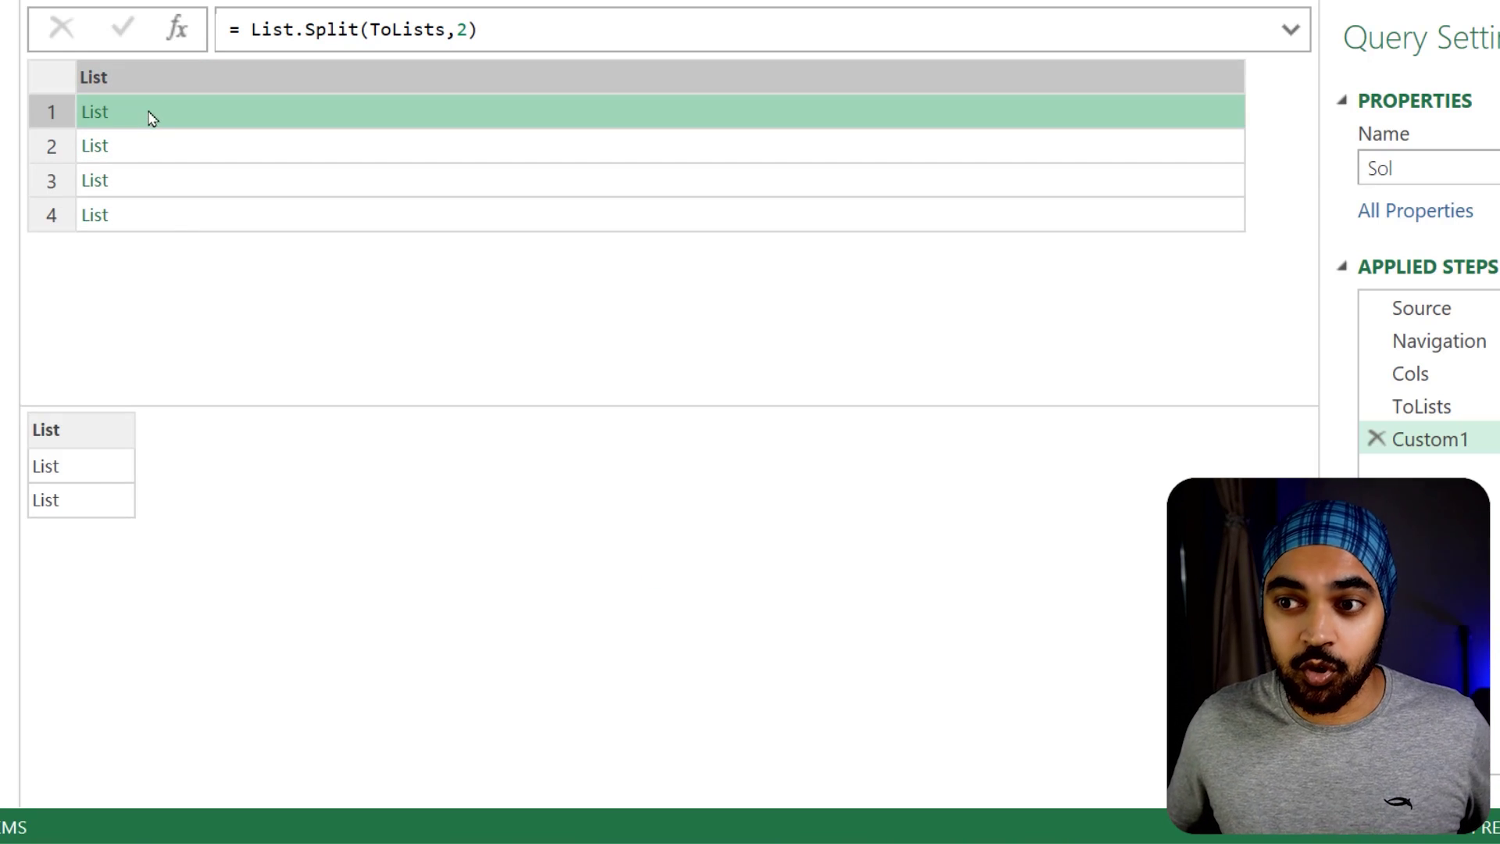
key(ctrl+2)
drag(103, 465, 199, 414)
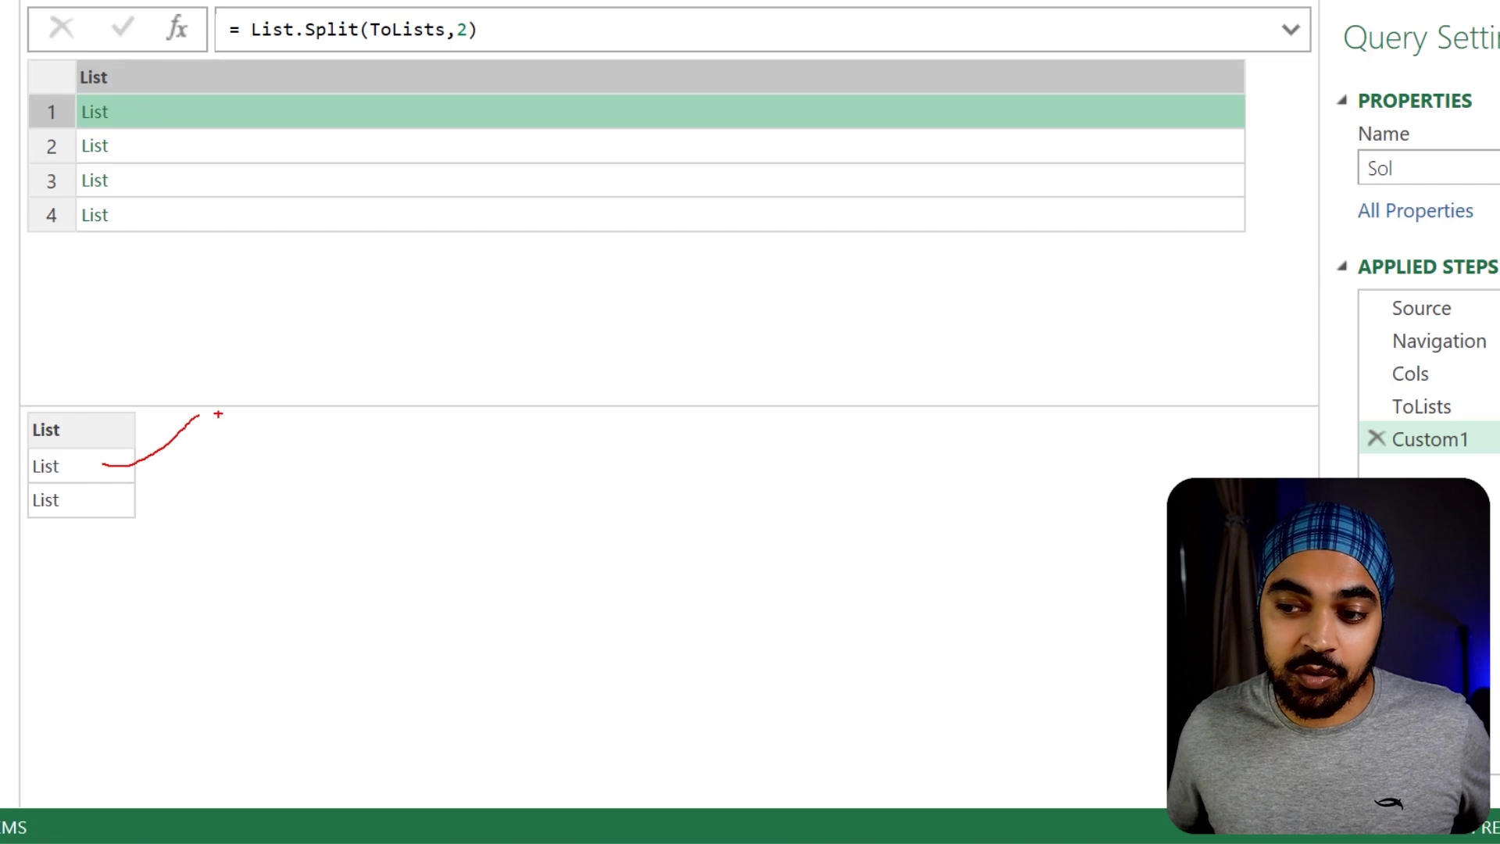
mouse_move(97, 474)
mouse_down()
mouse_move(133, 509)
mouse_move(260, 551)
mouse_up()
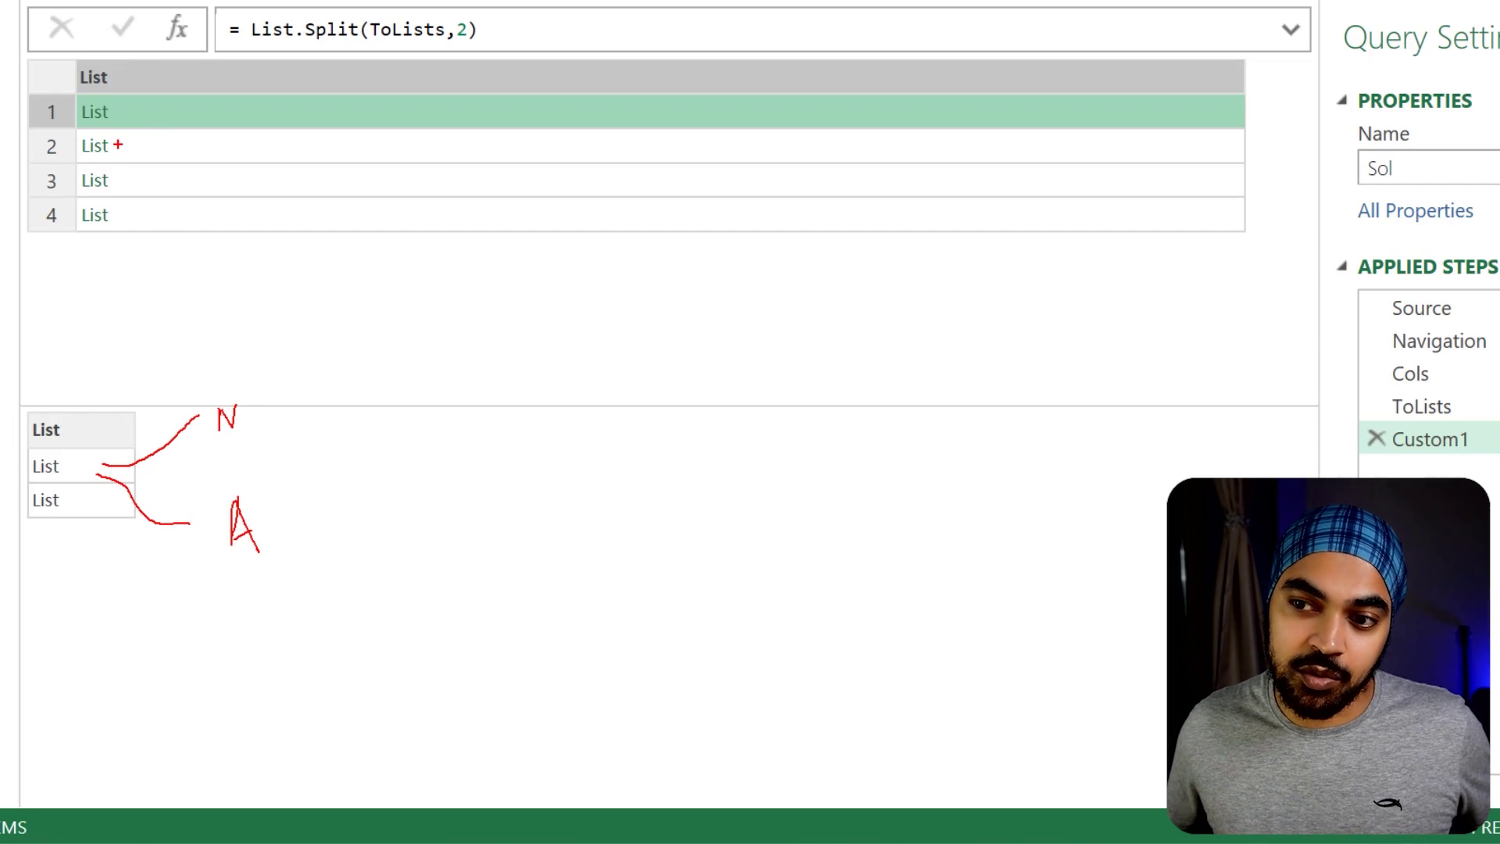
drag(118, 145, 161, 126)
drag(122, 179, 171, 161)
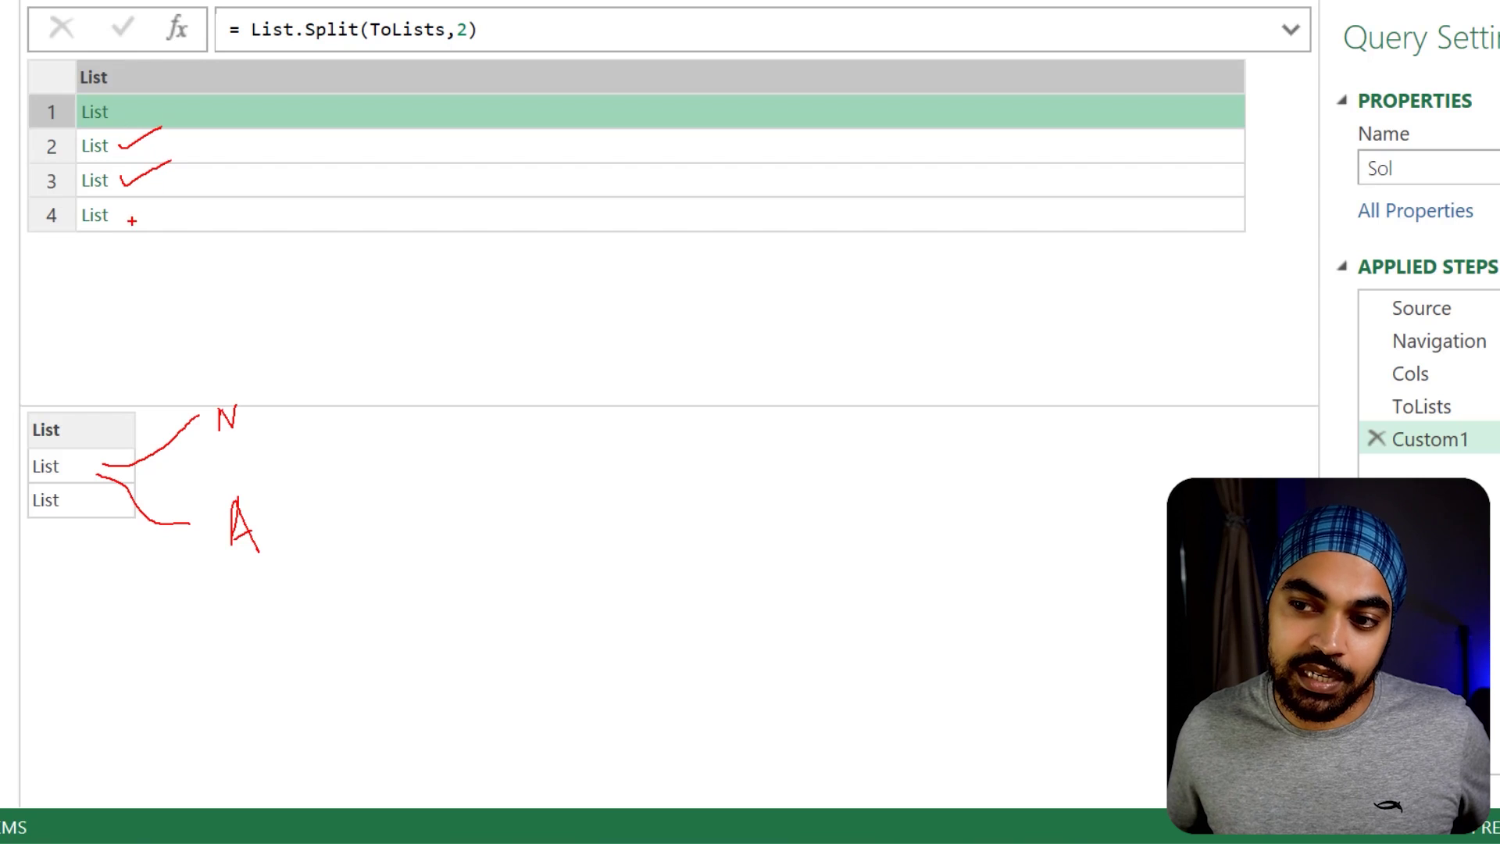
key(Escape)
click(144, 148)
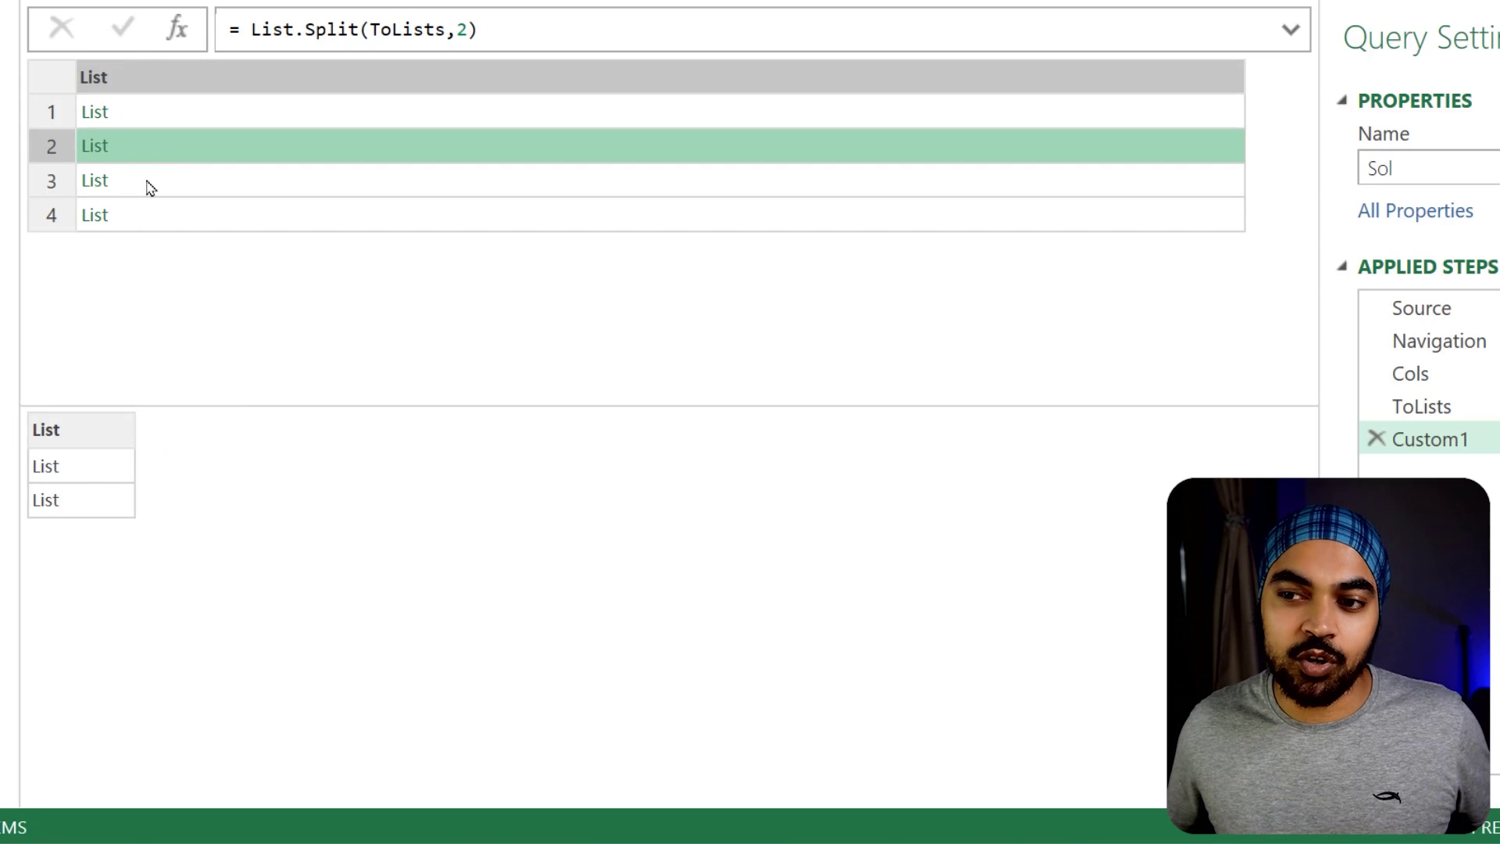
click(147, 215)
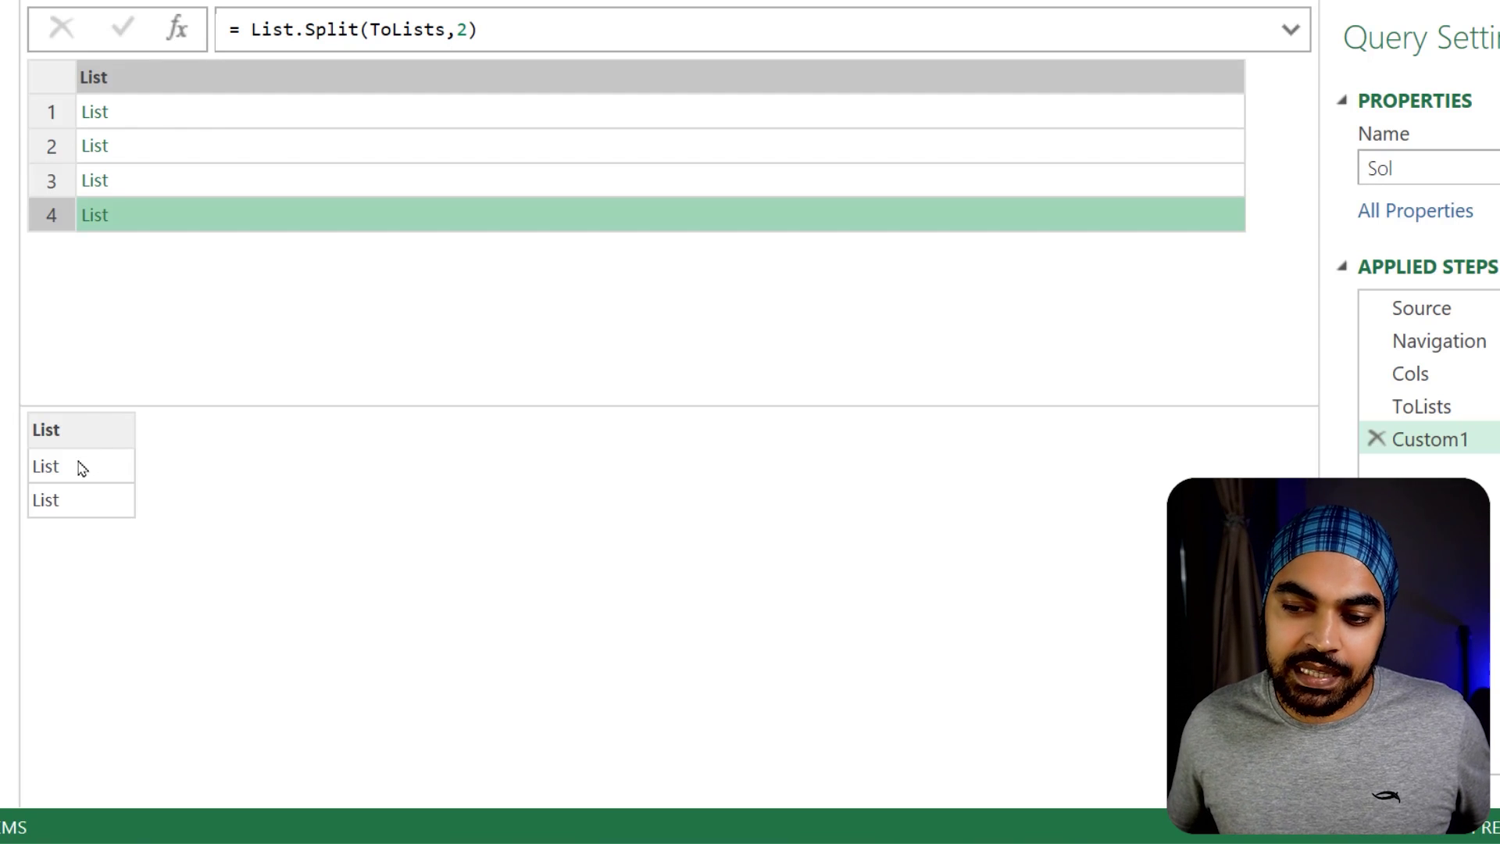
mouse_move(84, 462)
mouse_down()
mouse_move(49, 444)
mouse_move(41, 531)
mouse_move(89, 455)
mouse_up()
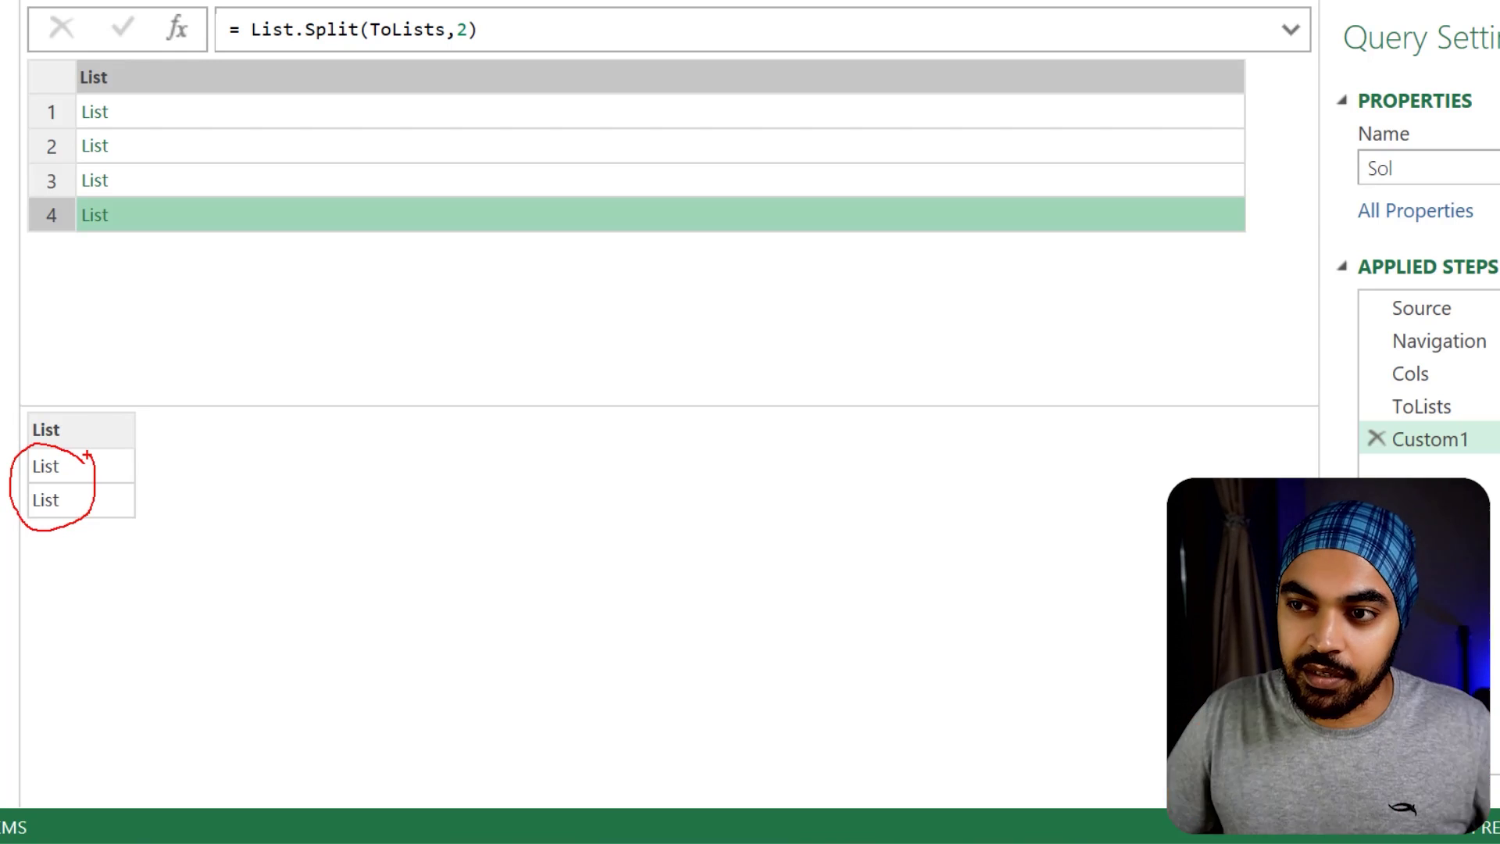
key(Escape)
Start wrapping the List.Split expression of the Custom1 formula in a List.Transform function to process each pair of lists
click(256, 28)
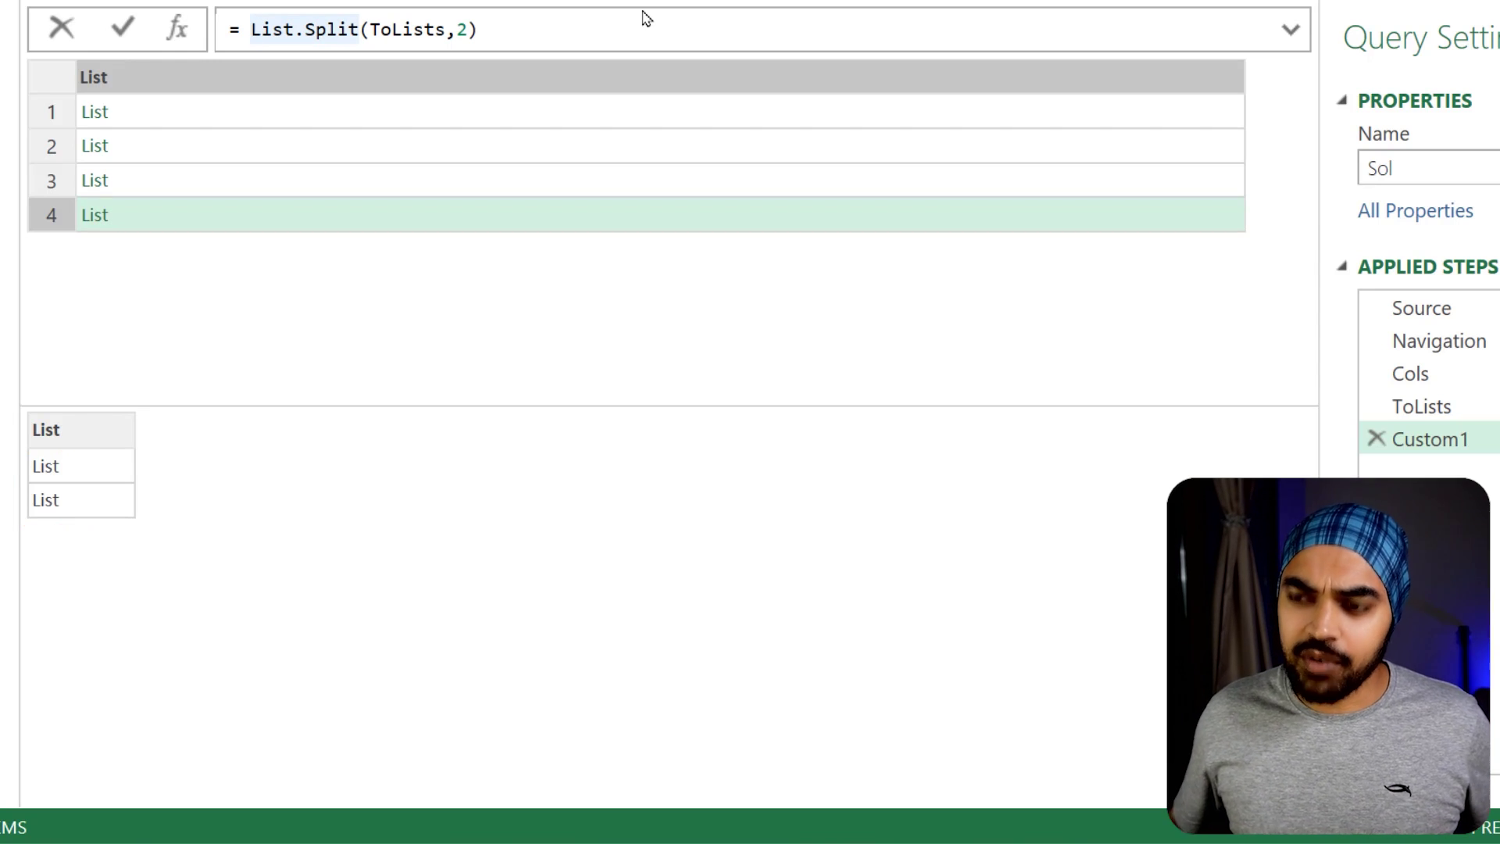
text(List.Trans)
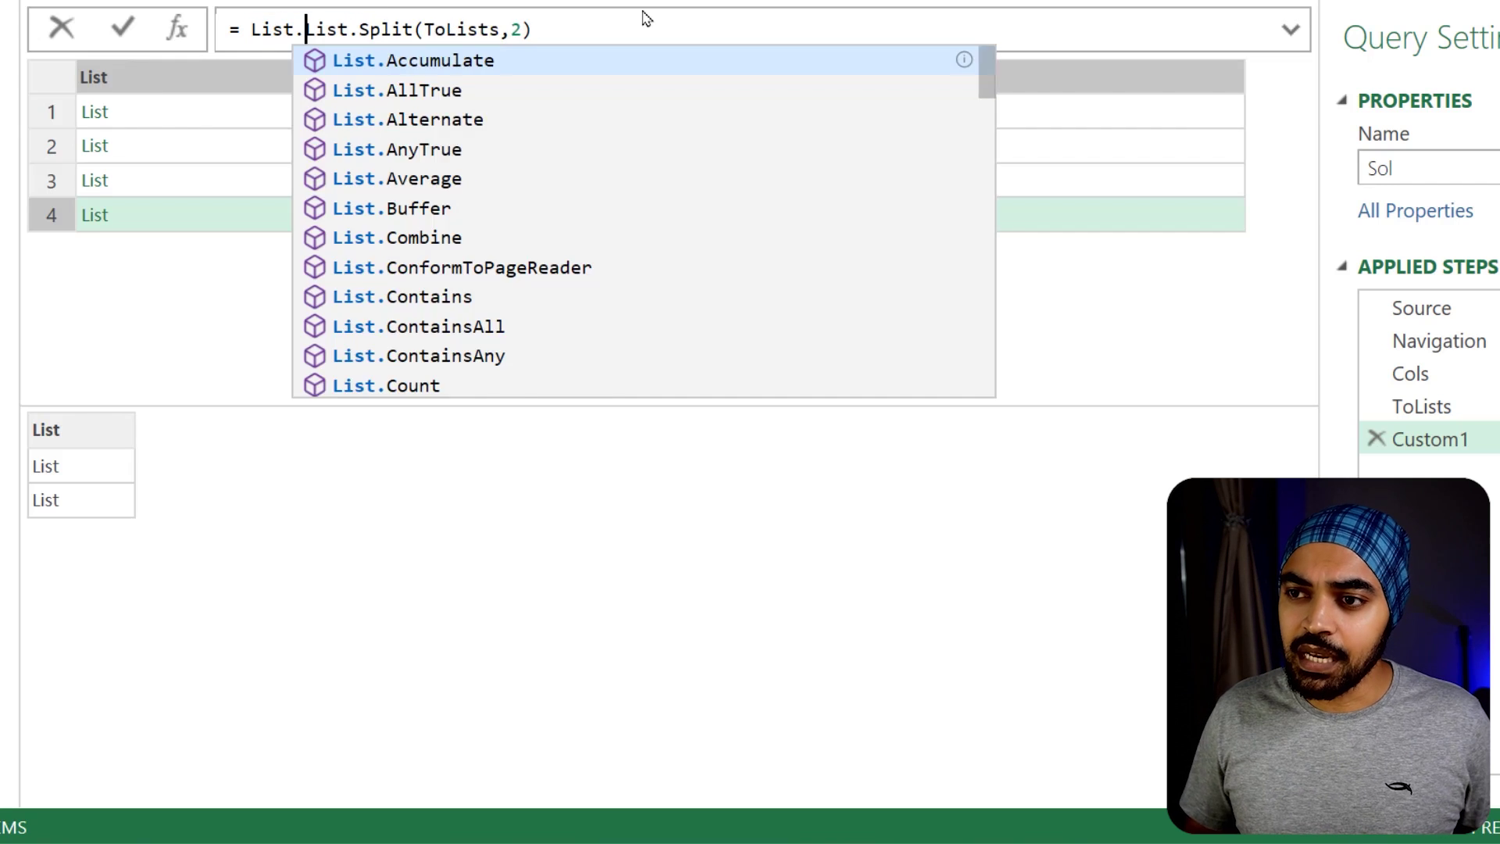
text(form()
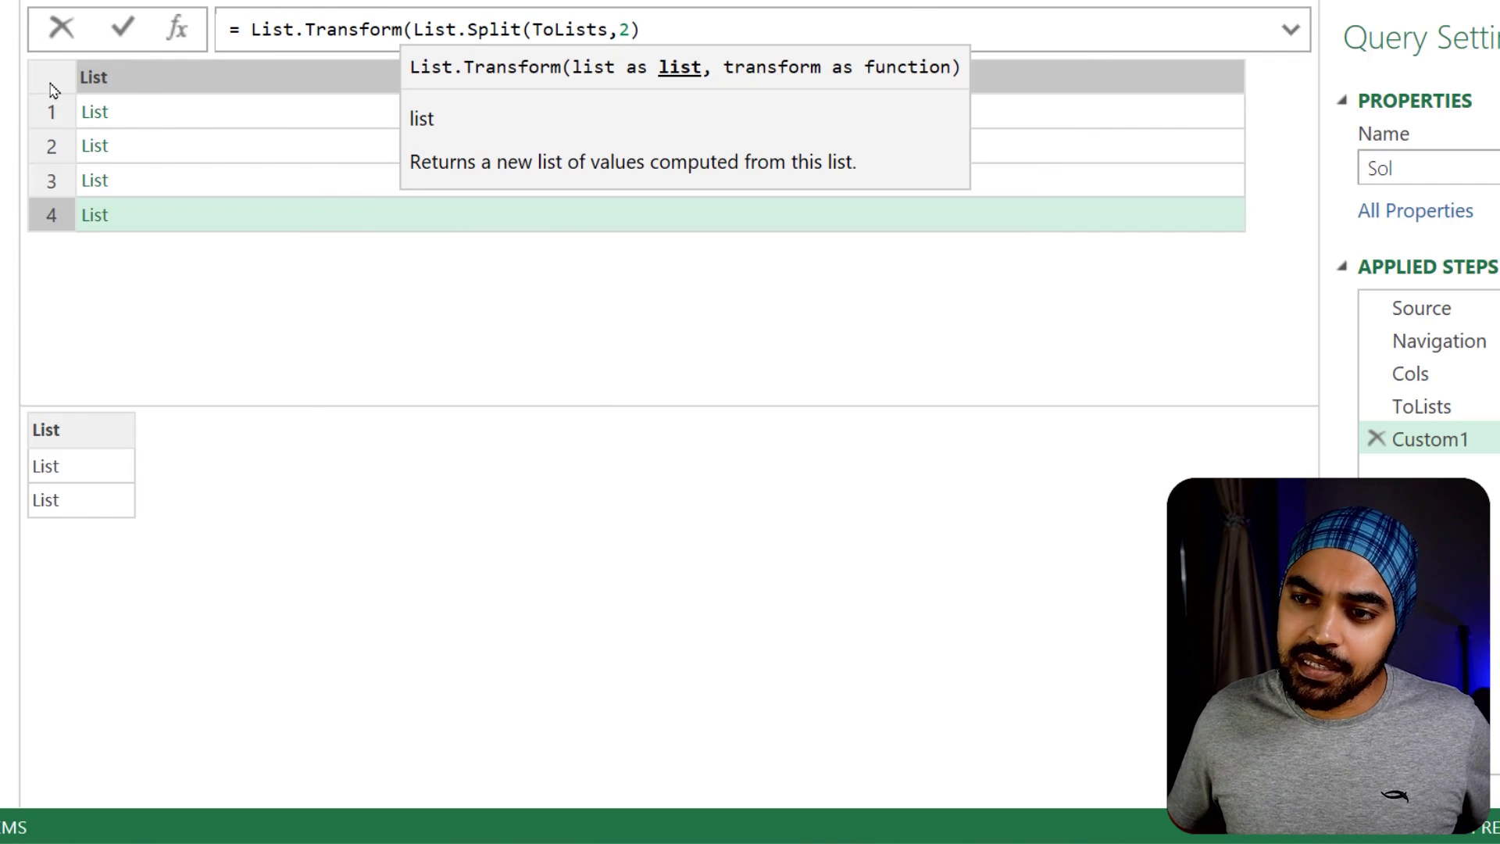
drag(40, 66, 165, 236)
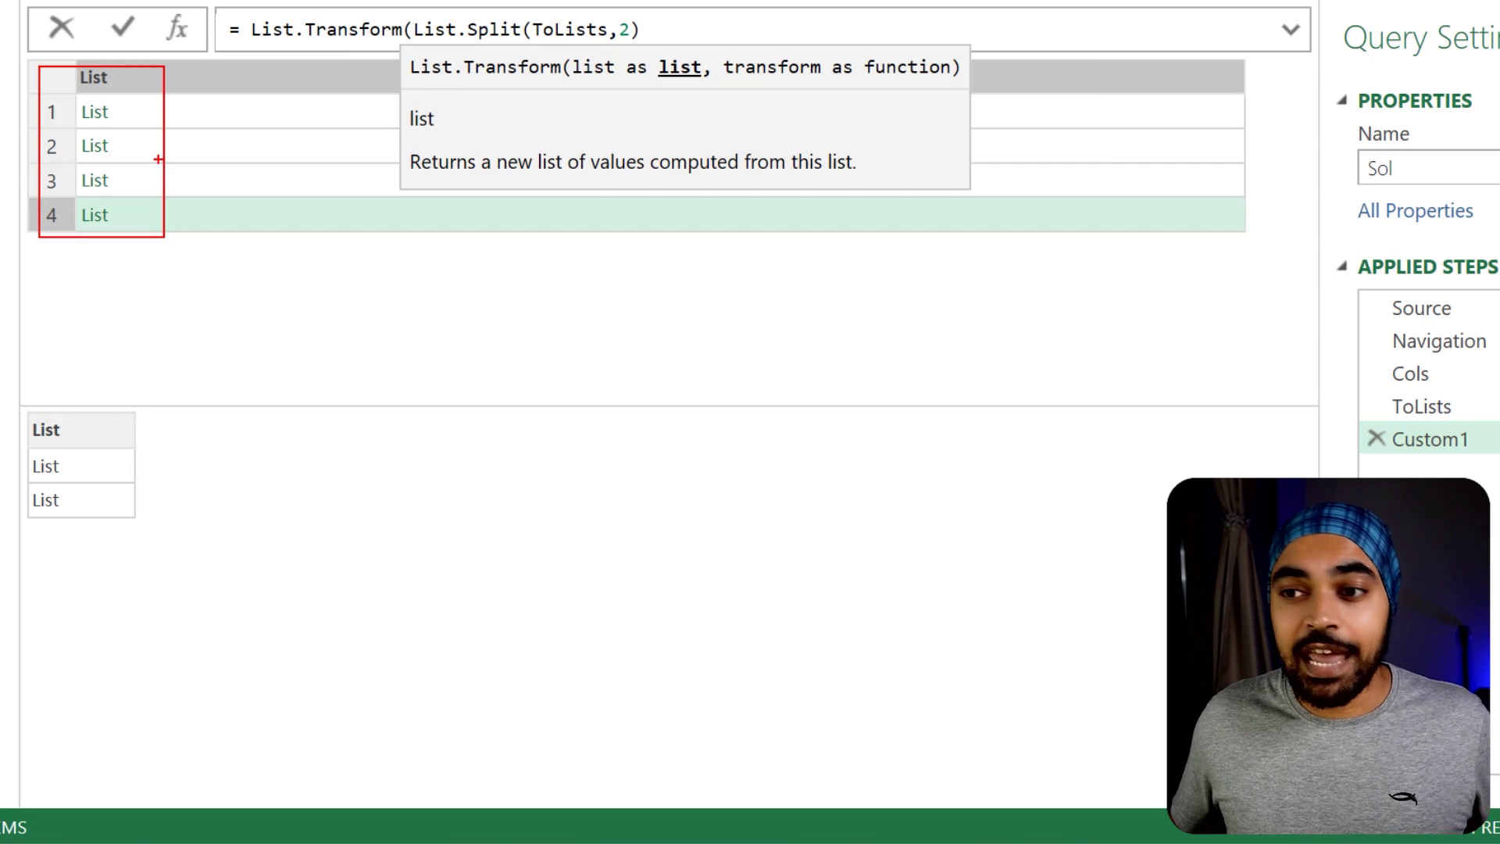
mouse_move(85, 453)
mouse_down()
mouse_move(32, 446)
mouse_move(63, 530)
mouse_move(74, 457)
mouse_up()
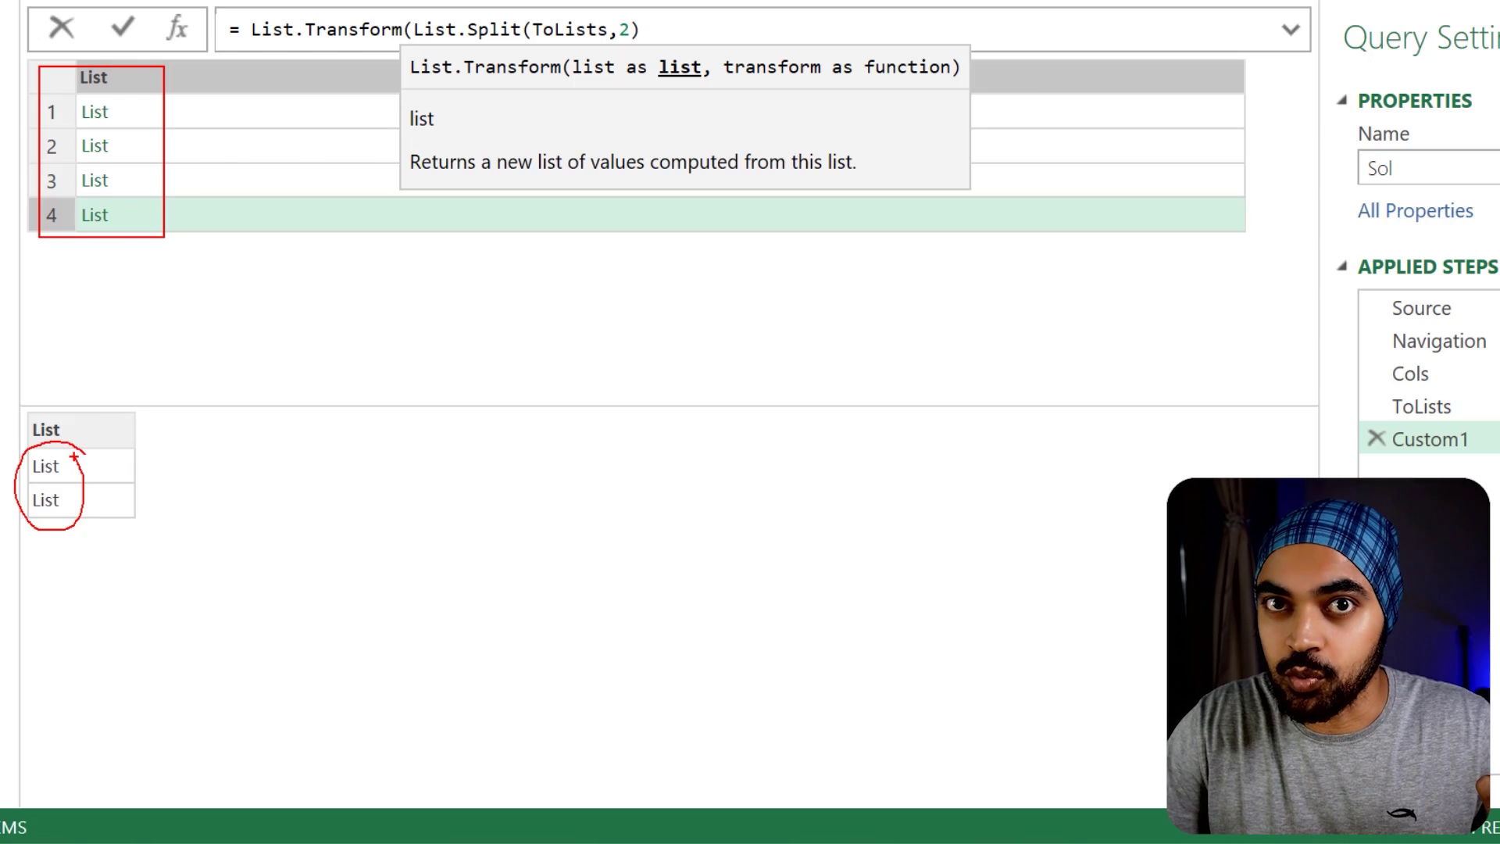
key(Escape)
Complete the List.Transform formula with the transformation each Table.FromColumns(_) to turn each list pair into a table
click(703, 35)
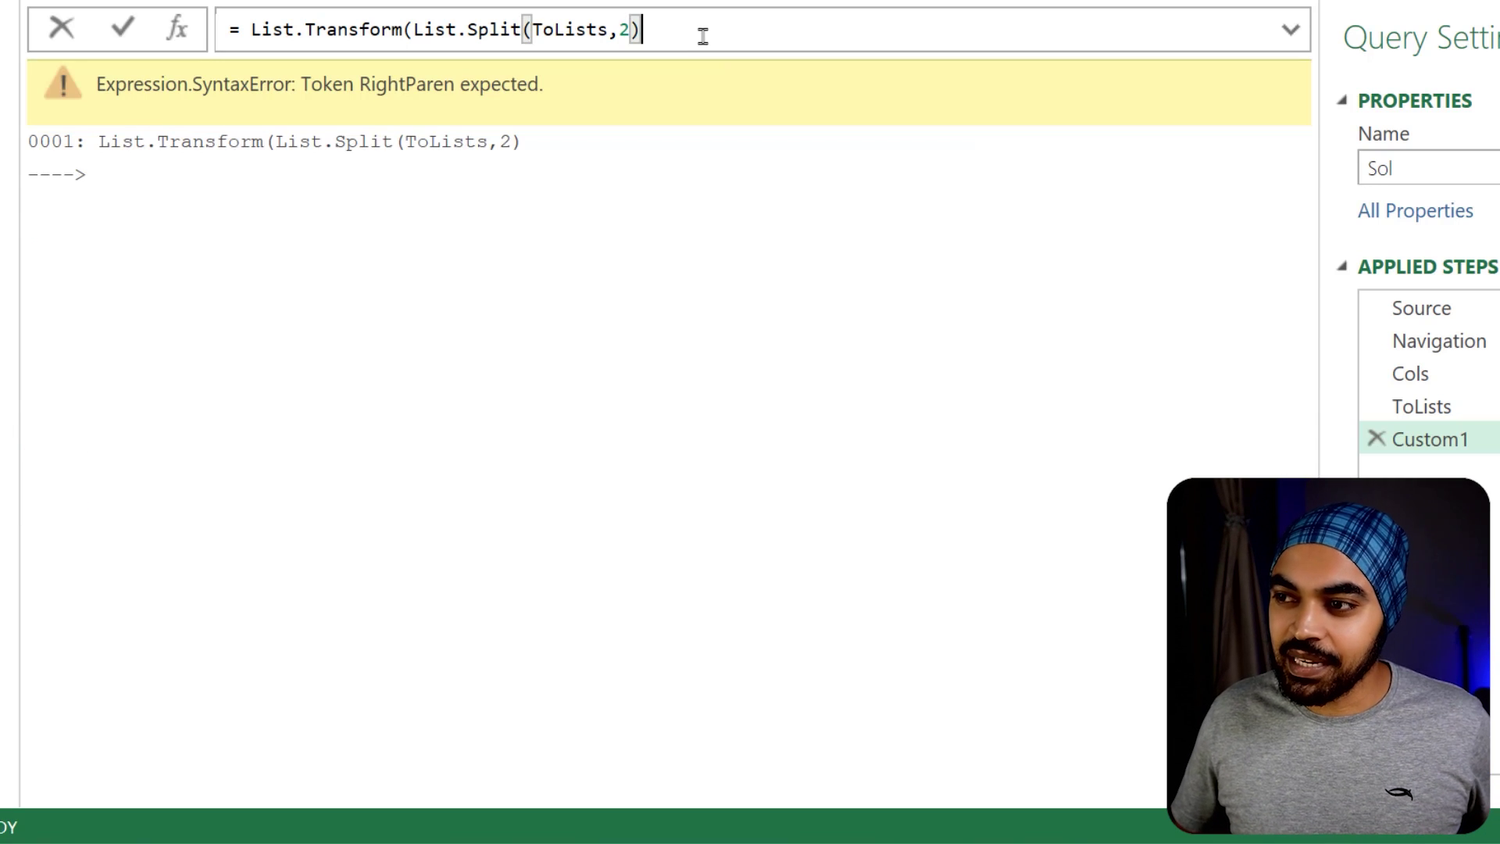
text(, each )
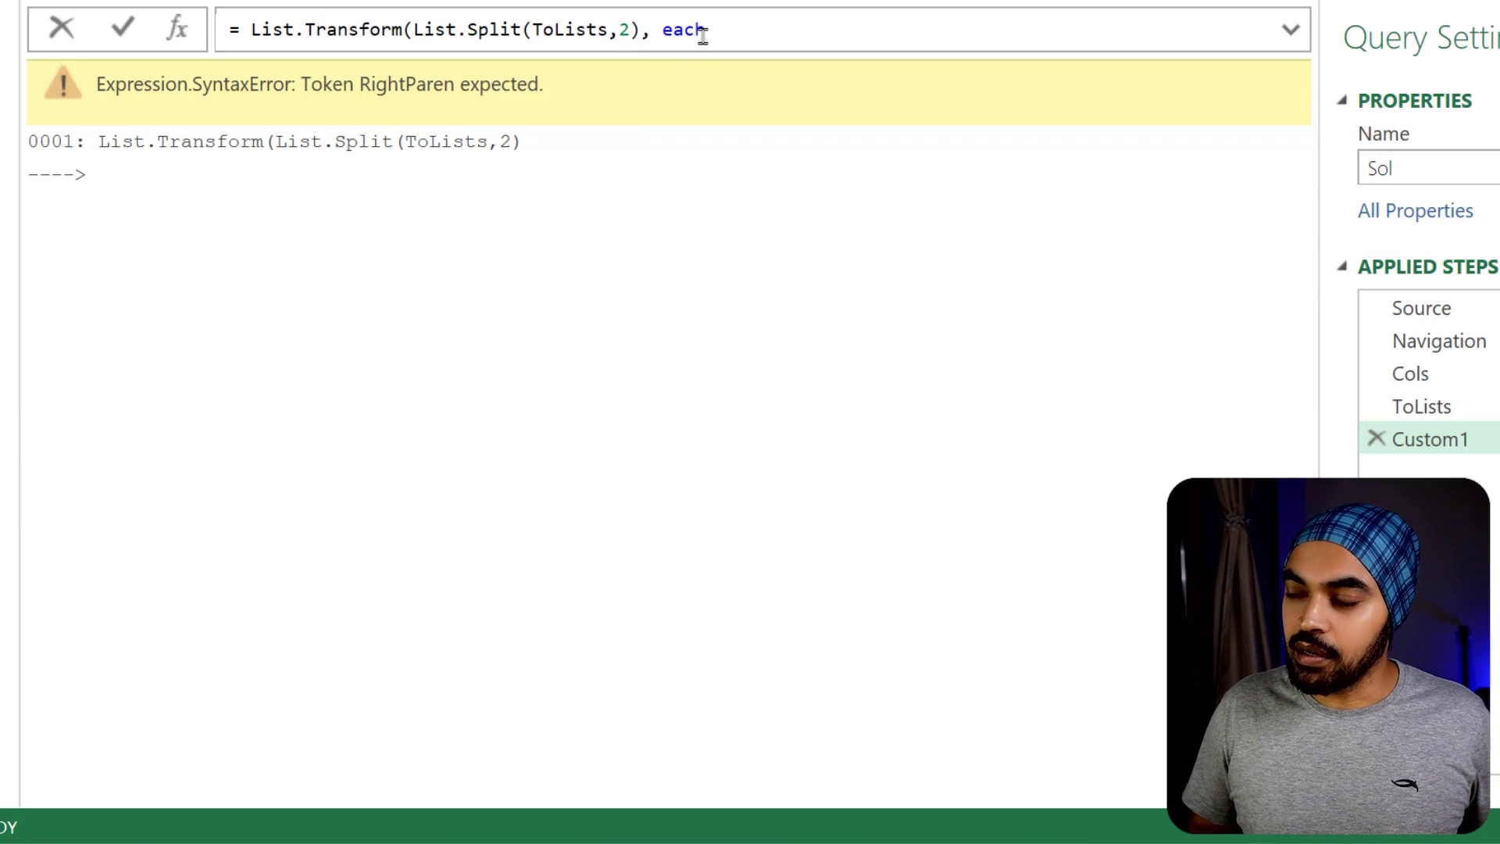
text(Table.F)
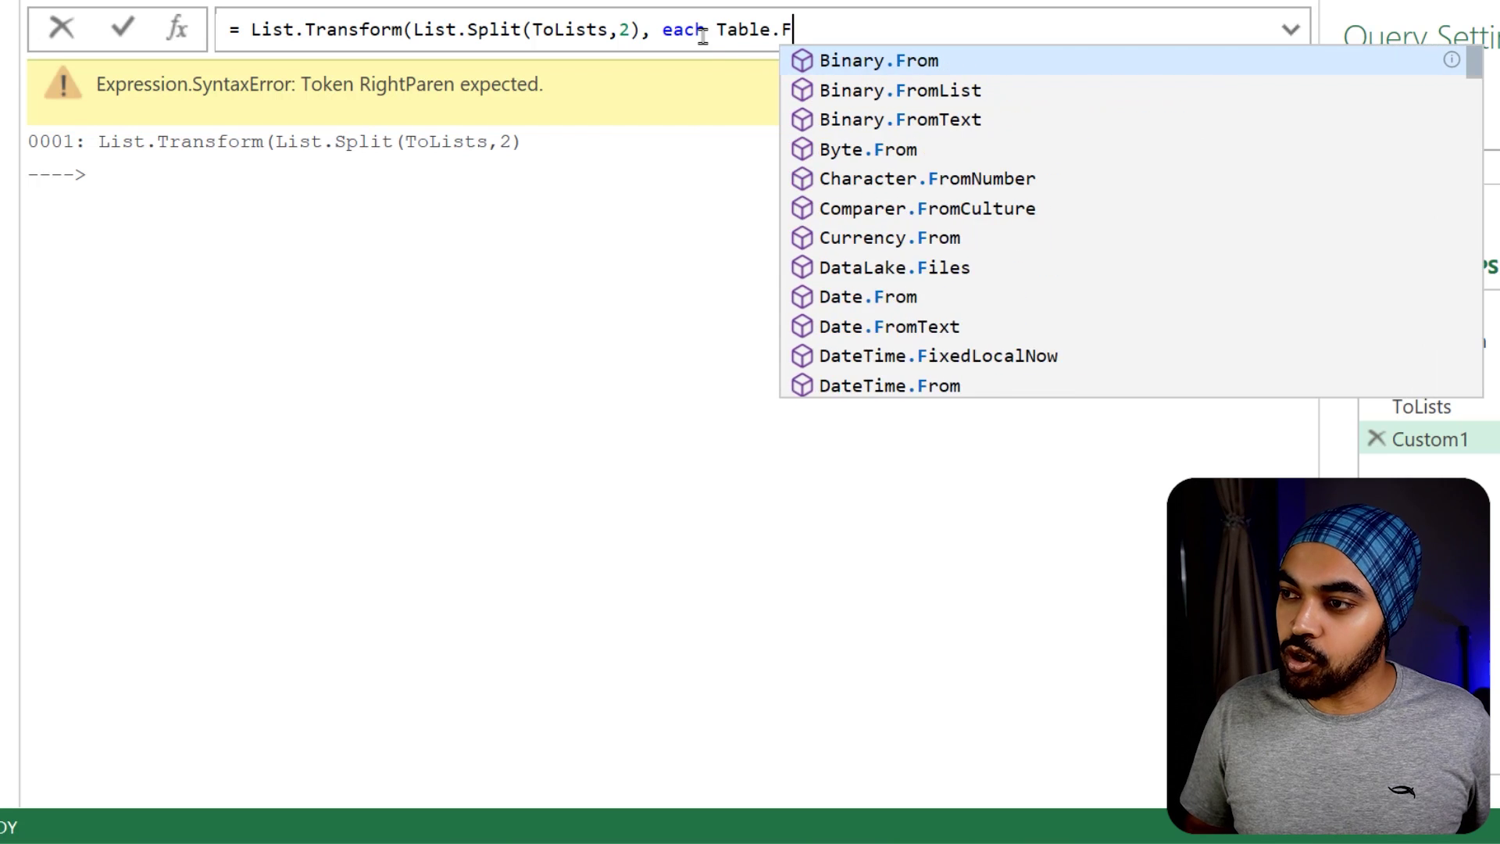
text(rom)
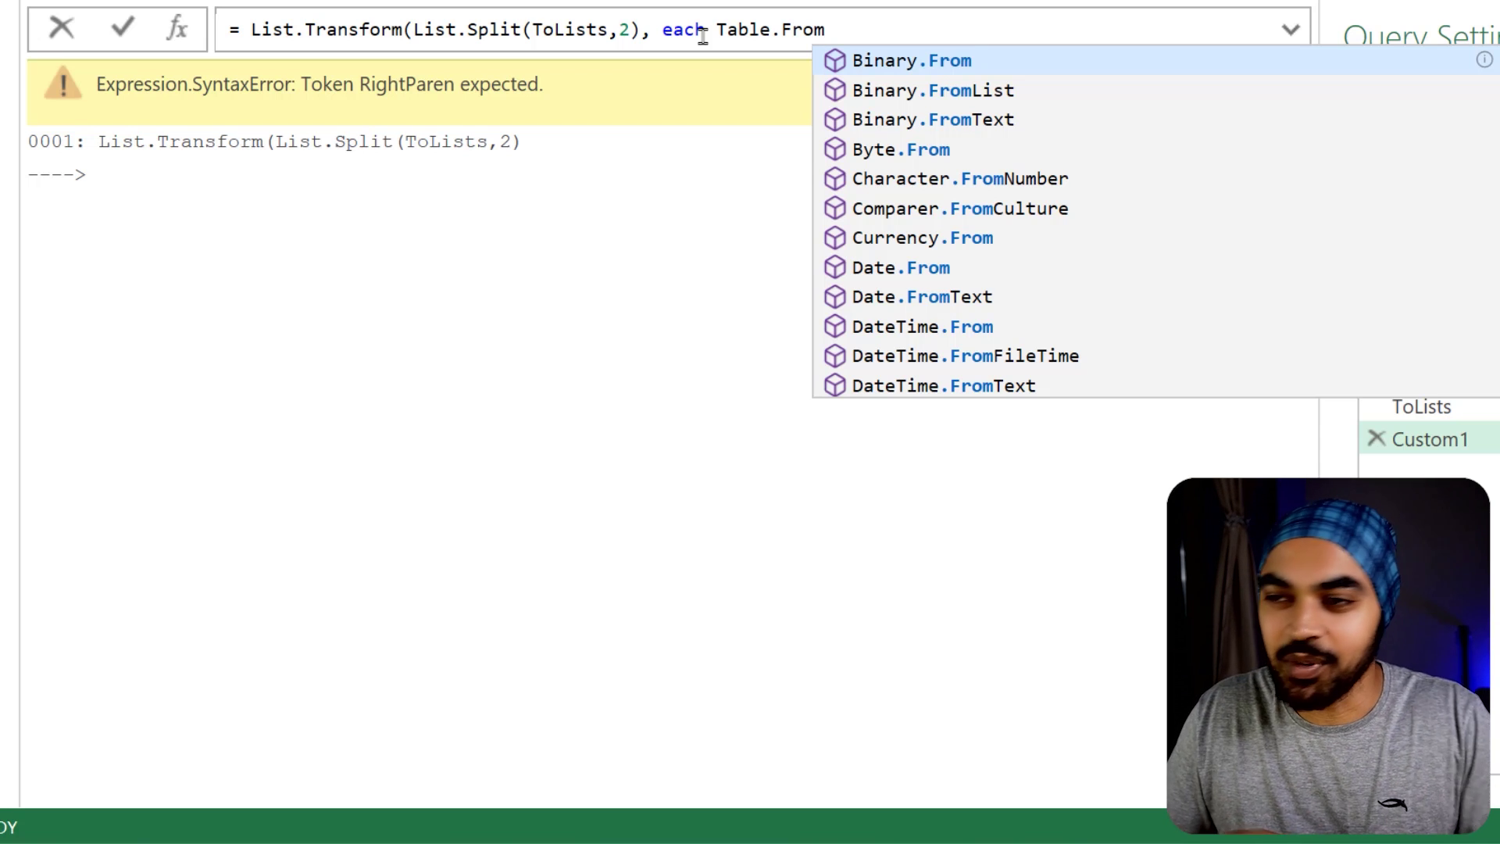
text(Column)
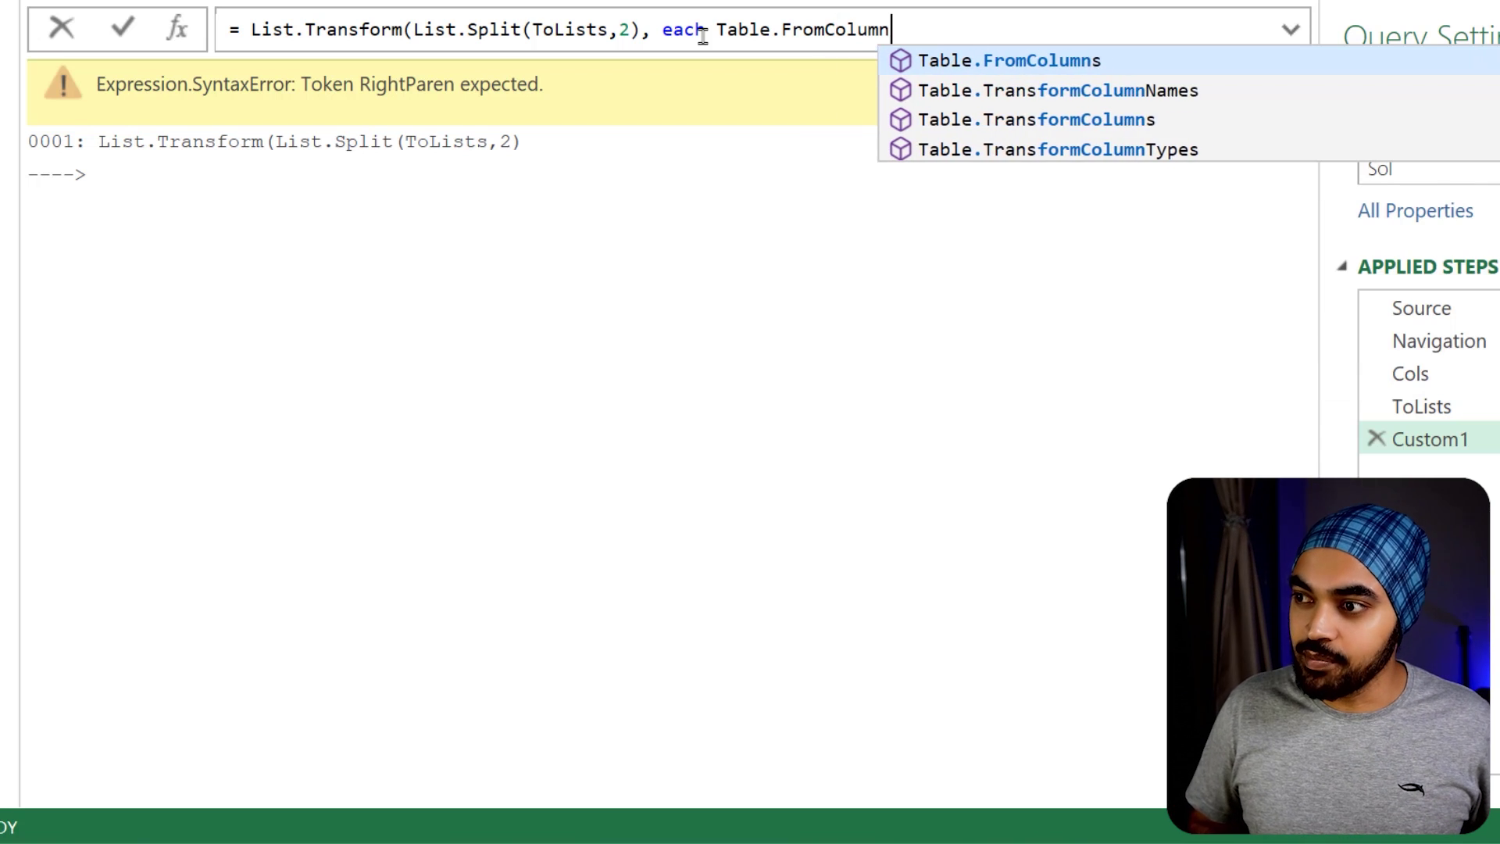
text(s()
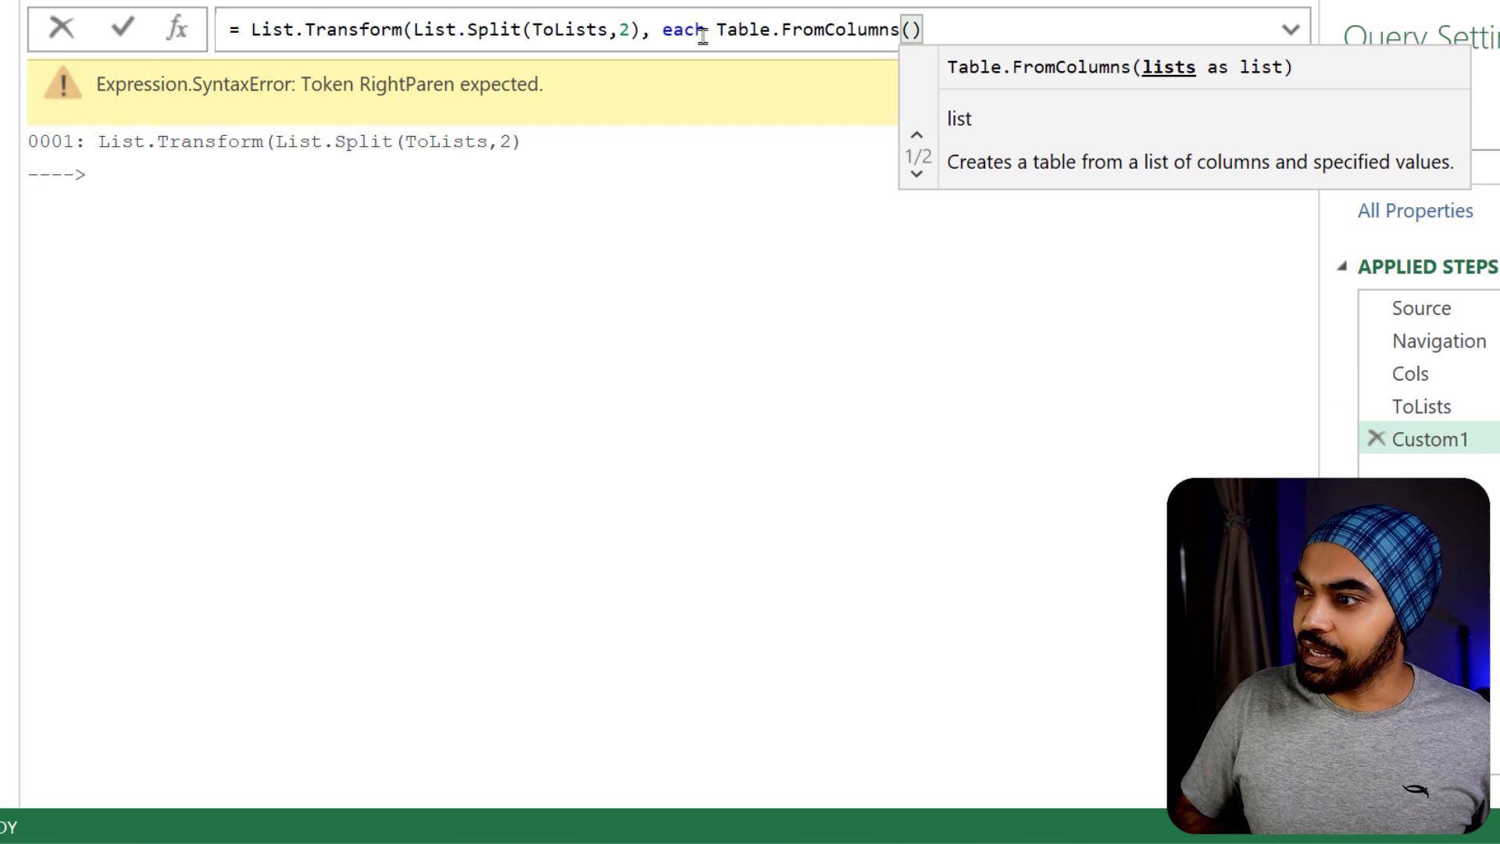
text(_)
key(Right)
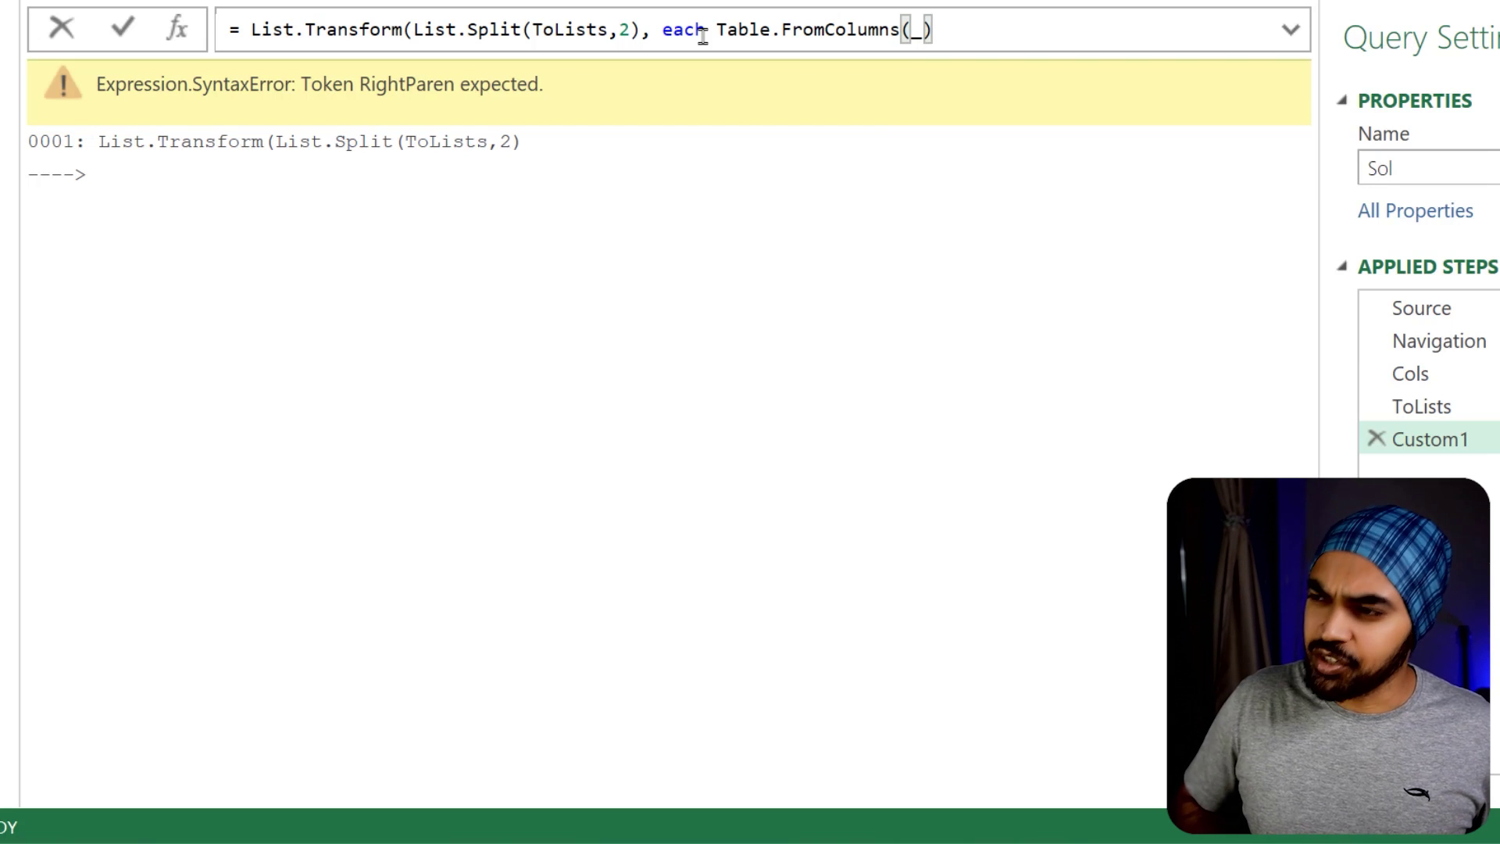
text())
key(Return)
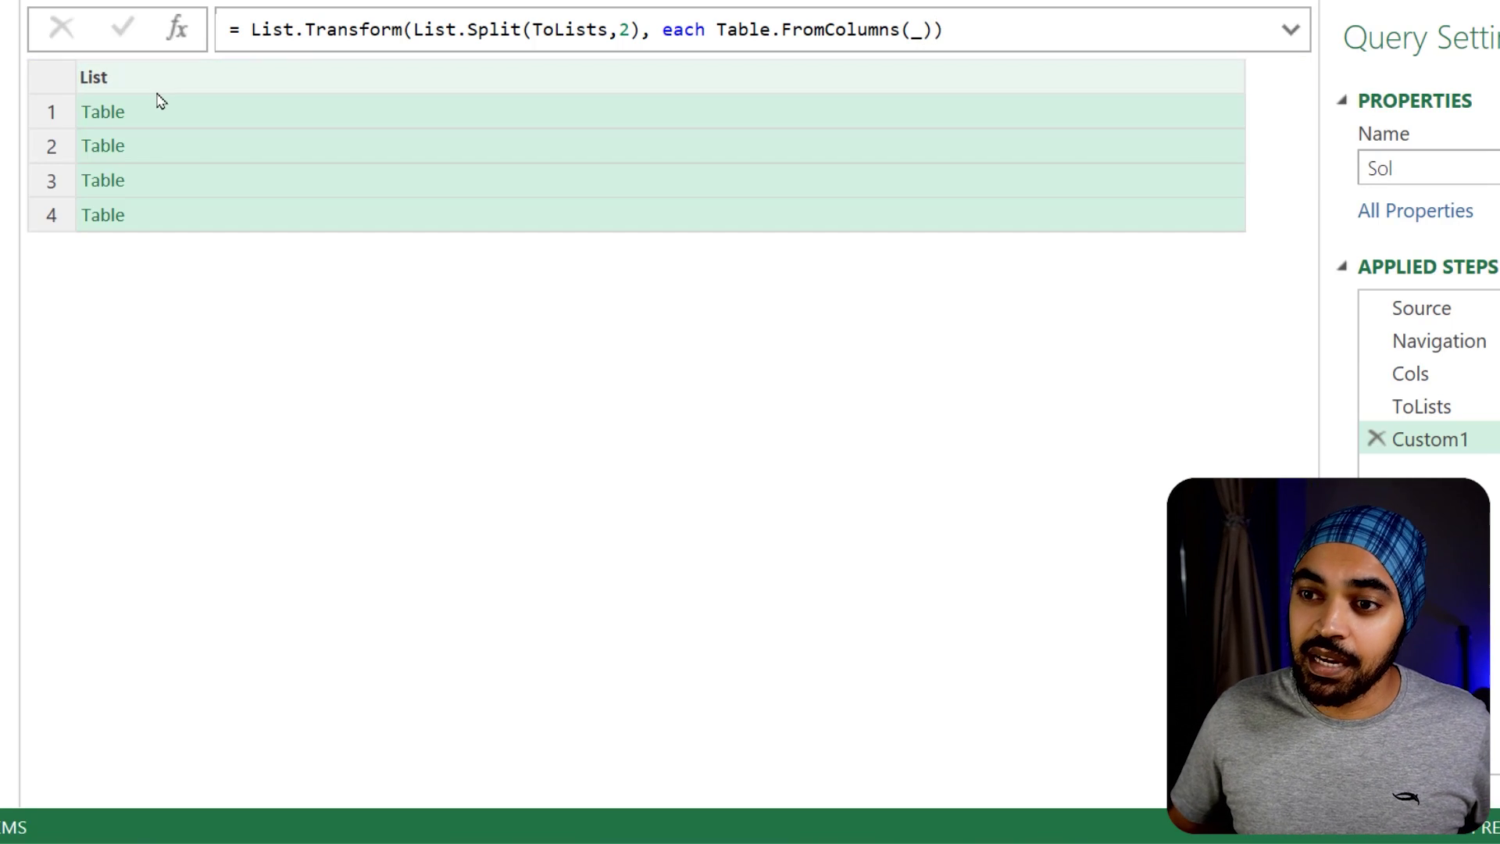
Preview the first resulting table and check its column headers against the header list in the Cols step
click(178, 116)
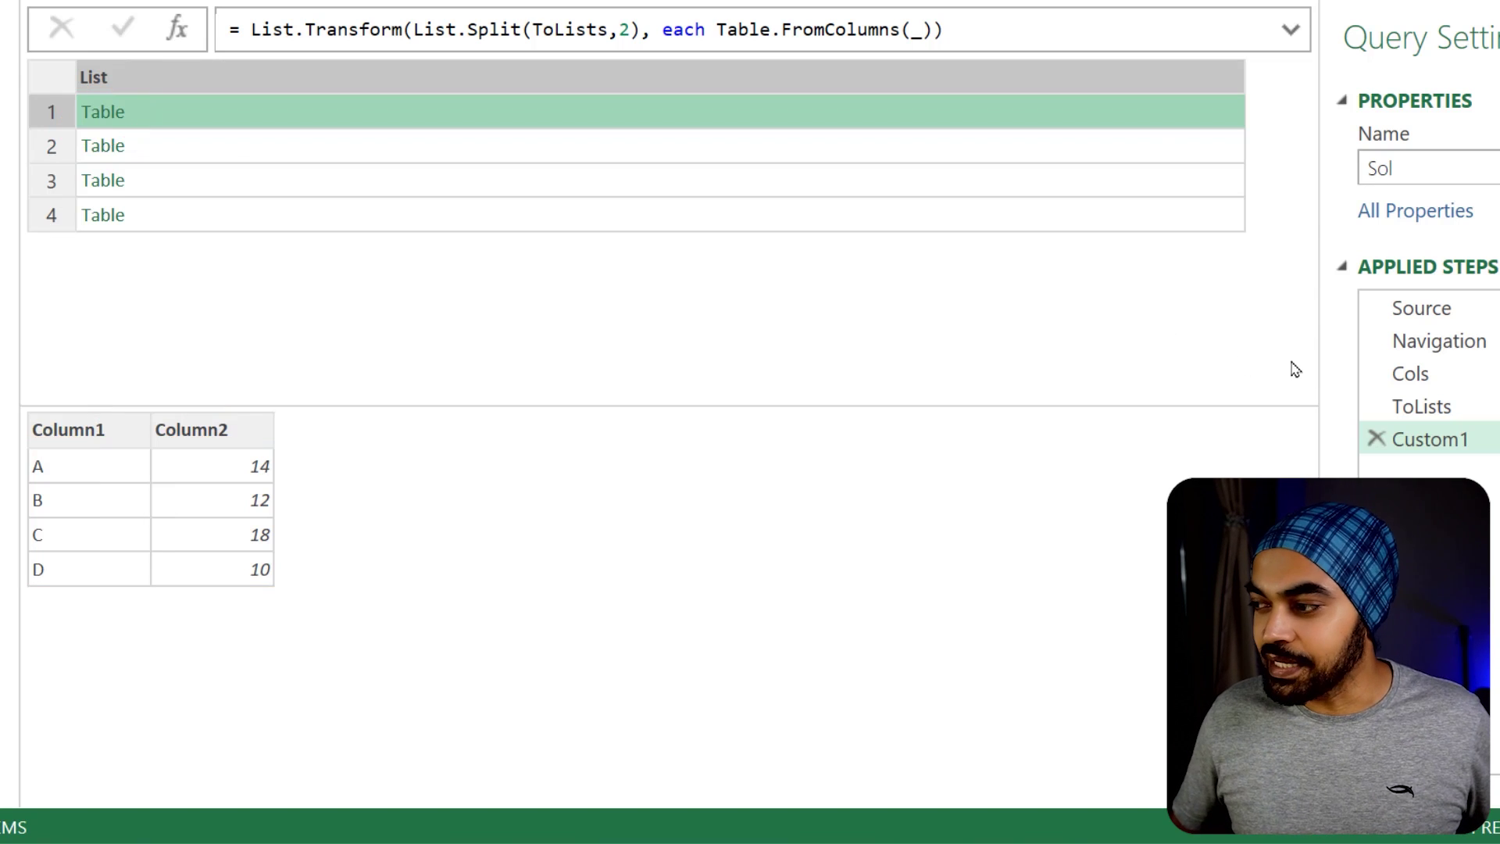
click(1415, 375)
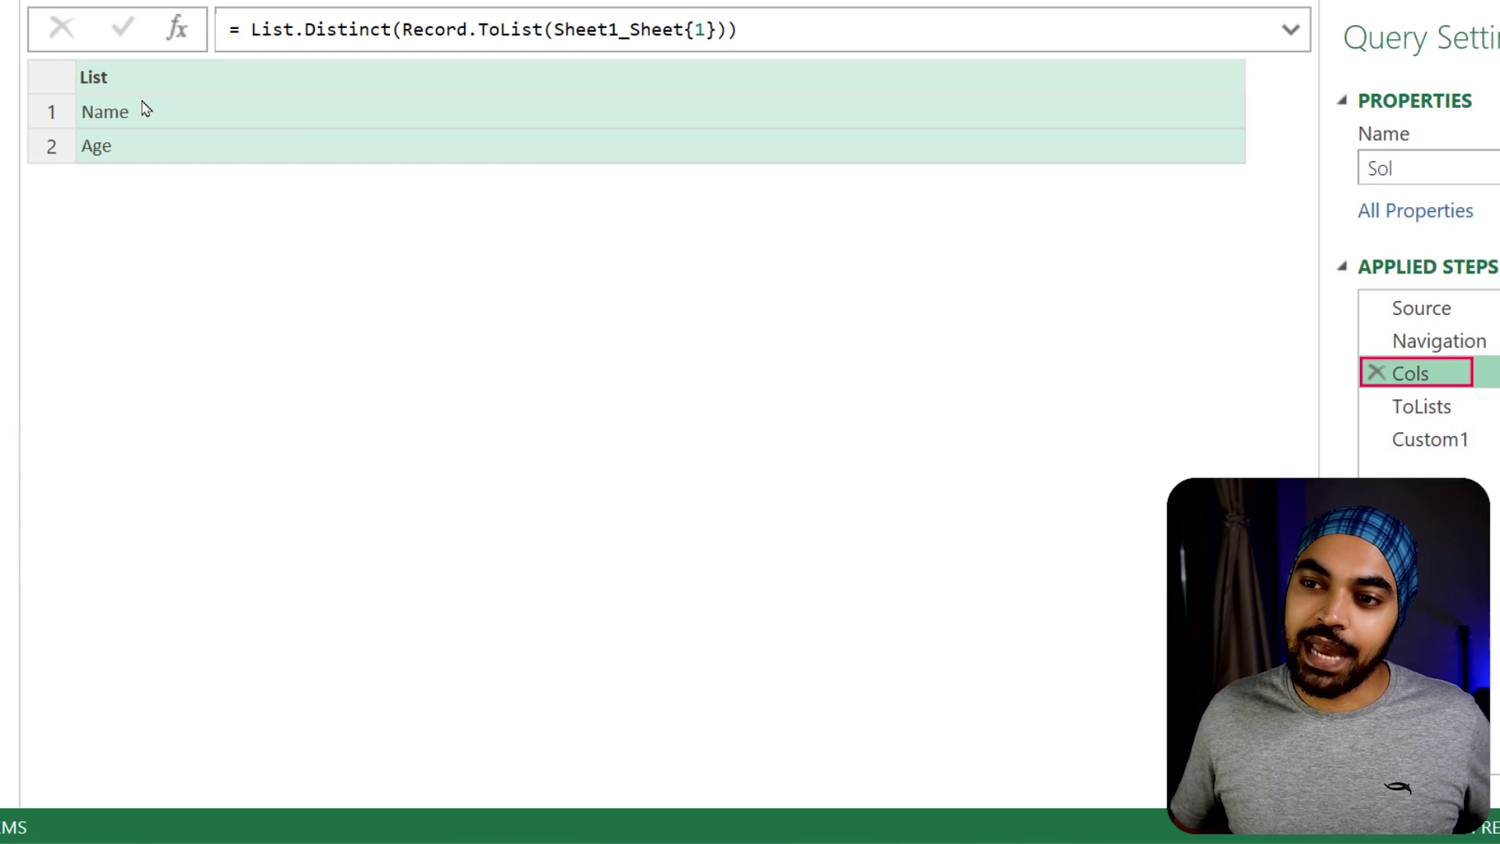
drag(64, 83, 149, 177)
key(Escape)
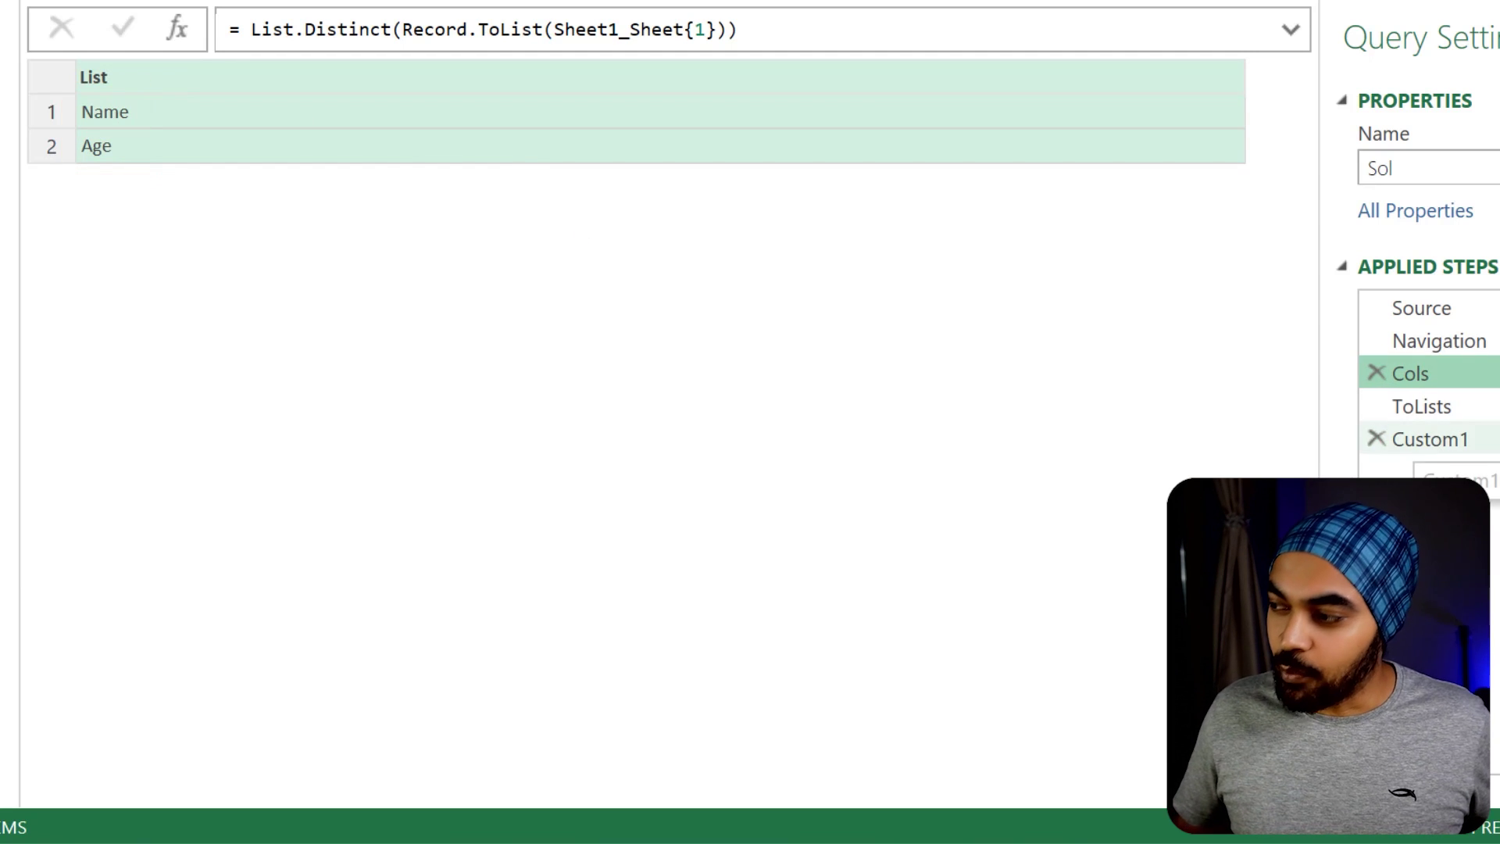
In the Custom1 formula, add Cols as the second argument of Table.FromColumns to supply the column names
key(Down)
key(Down)
click(716, 29)
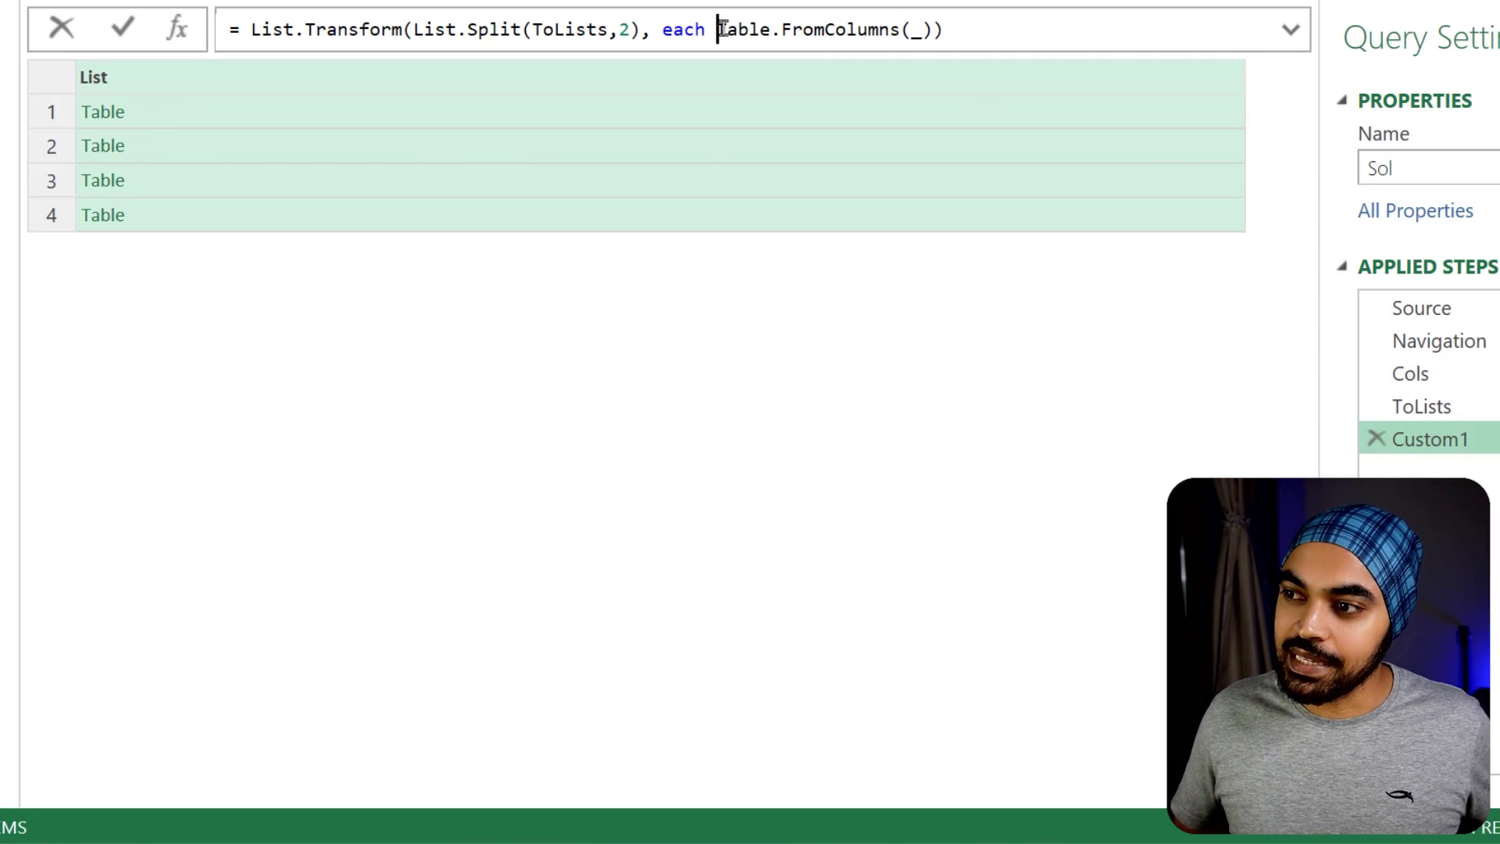
drag(717, 29, 815, 29)
click(923, 29)
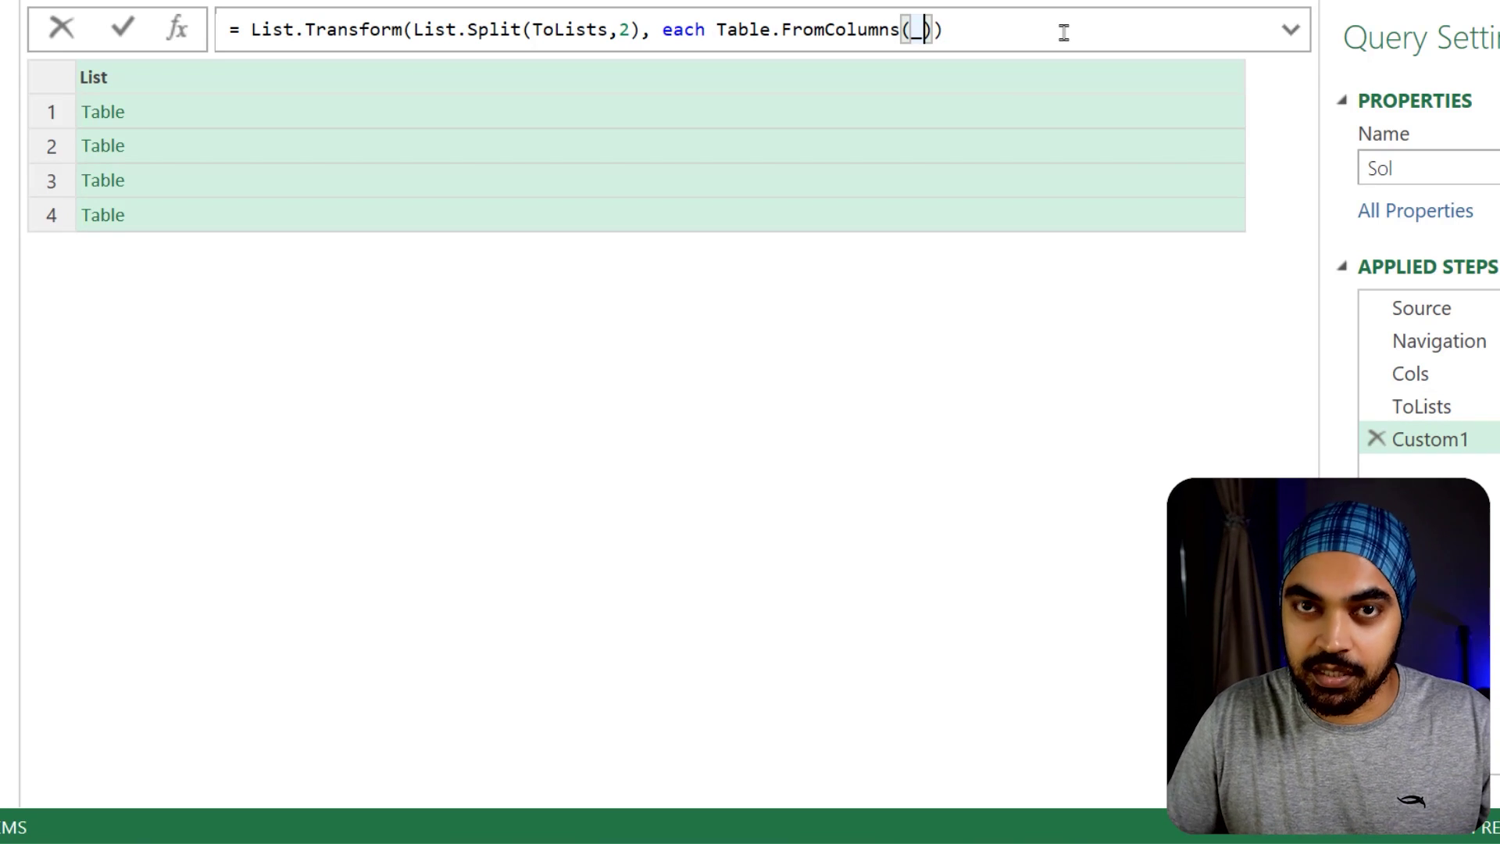
text(, Cols)
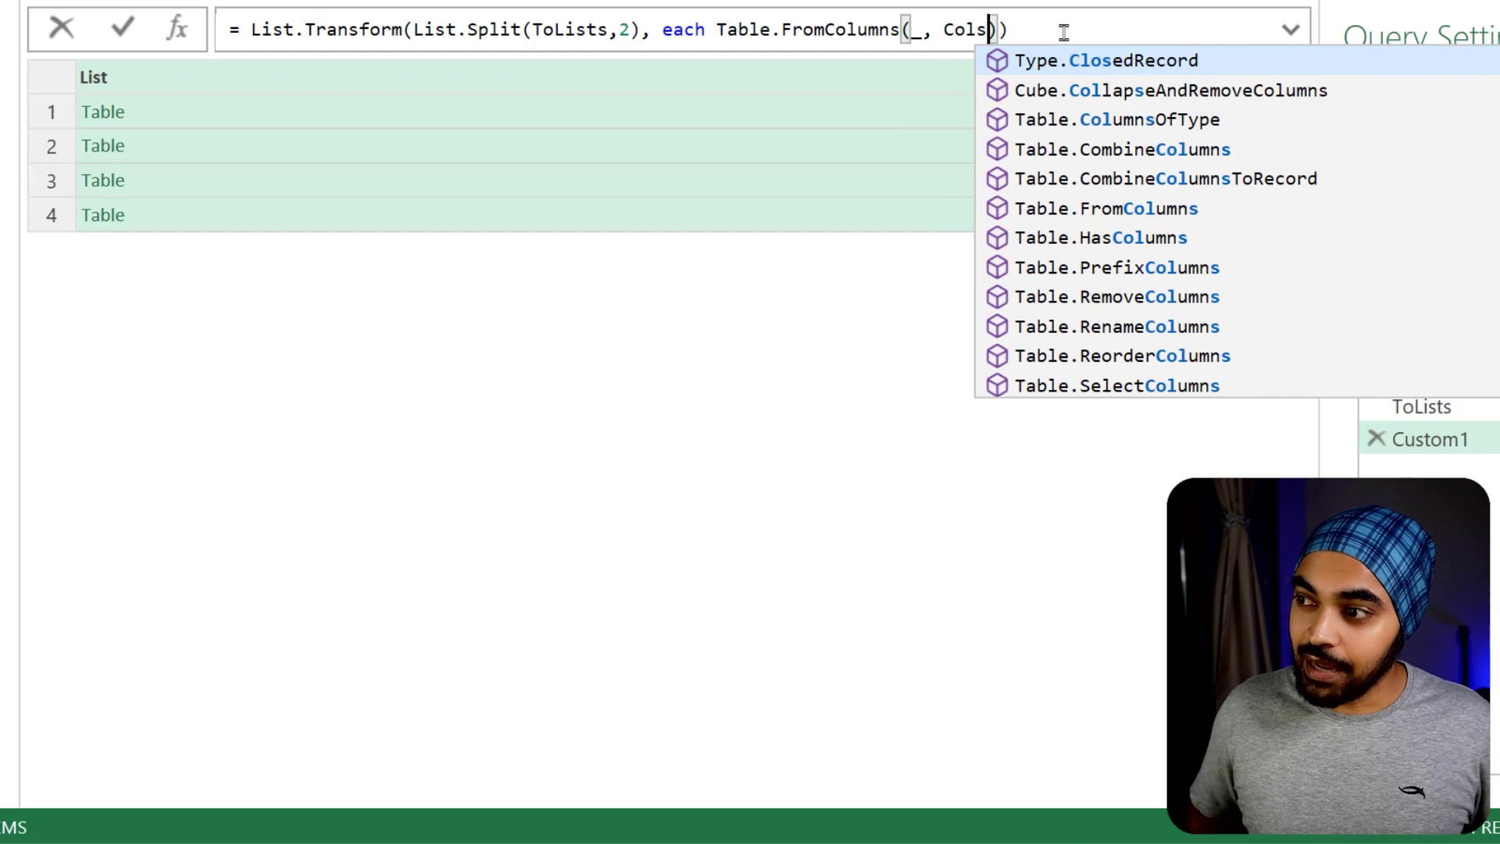
click(1063, 32)
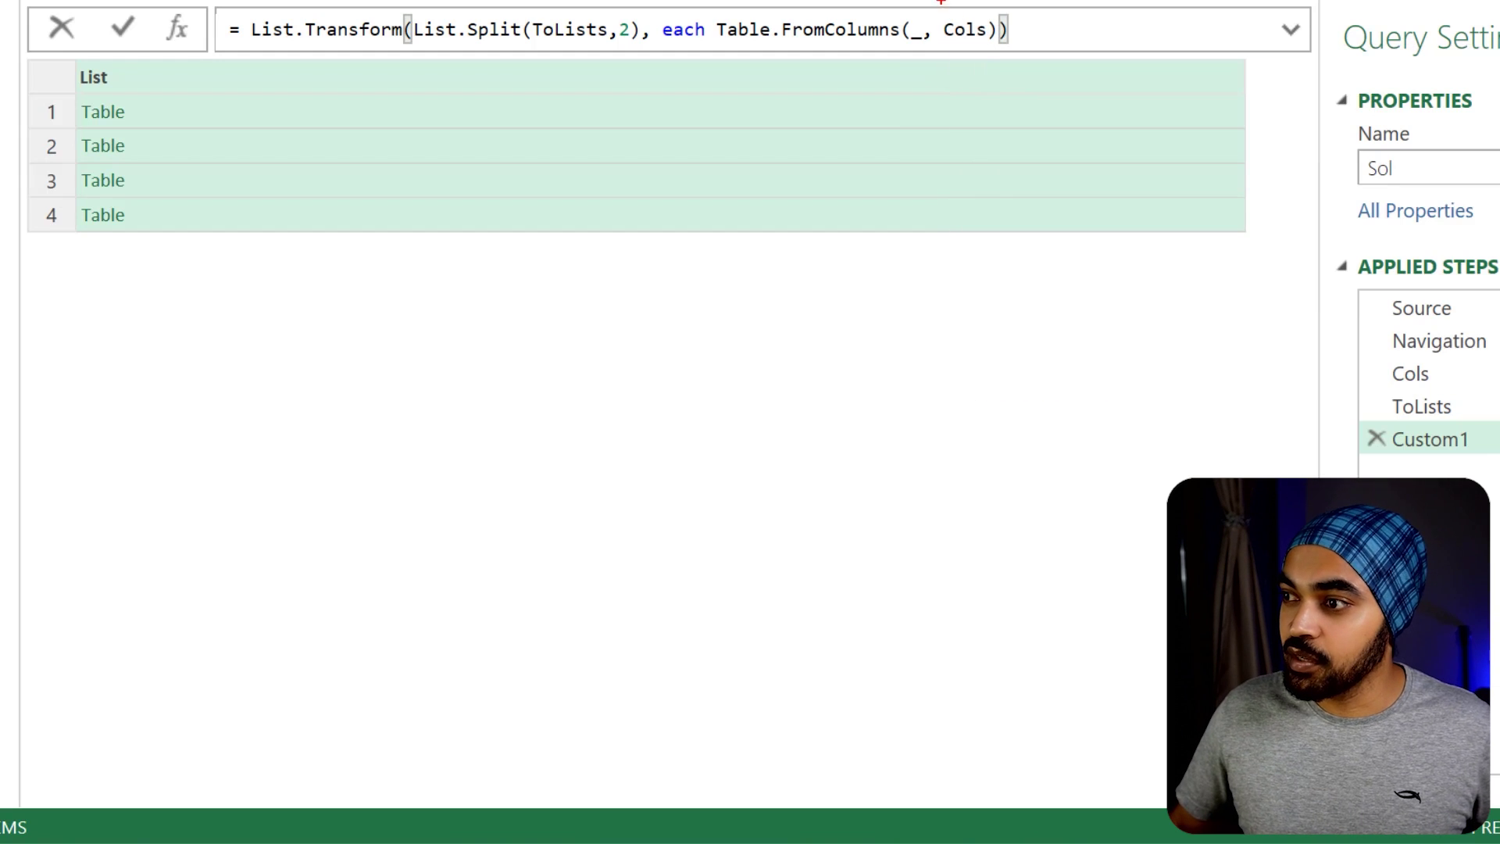
drag(975, 45, 1372, 373)
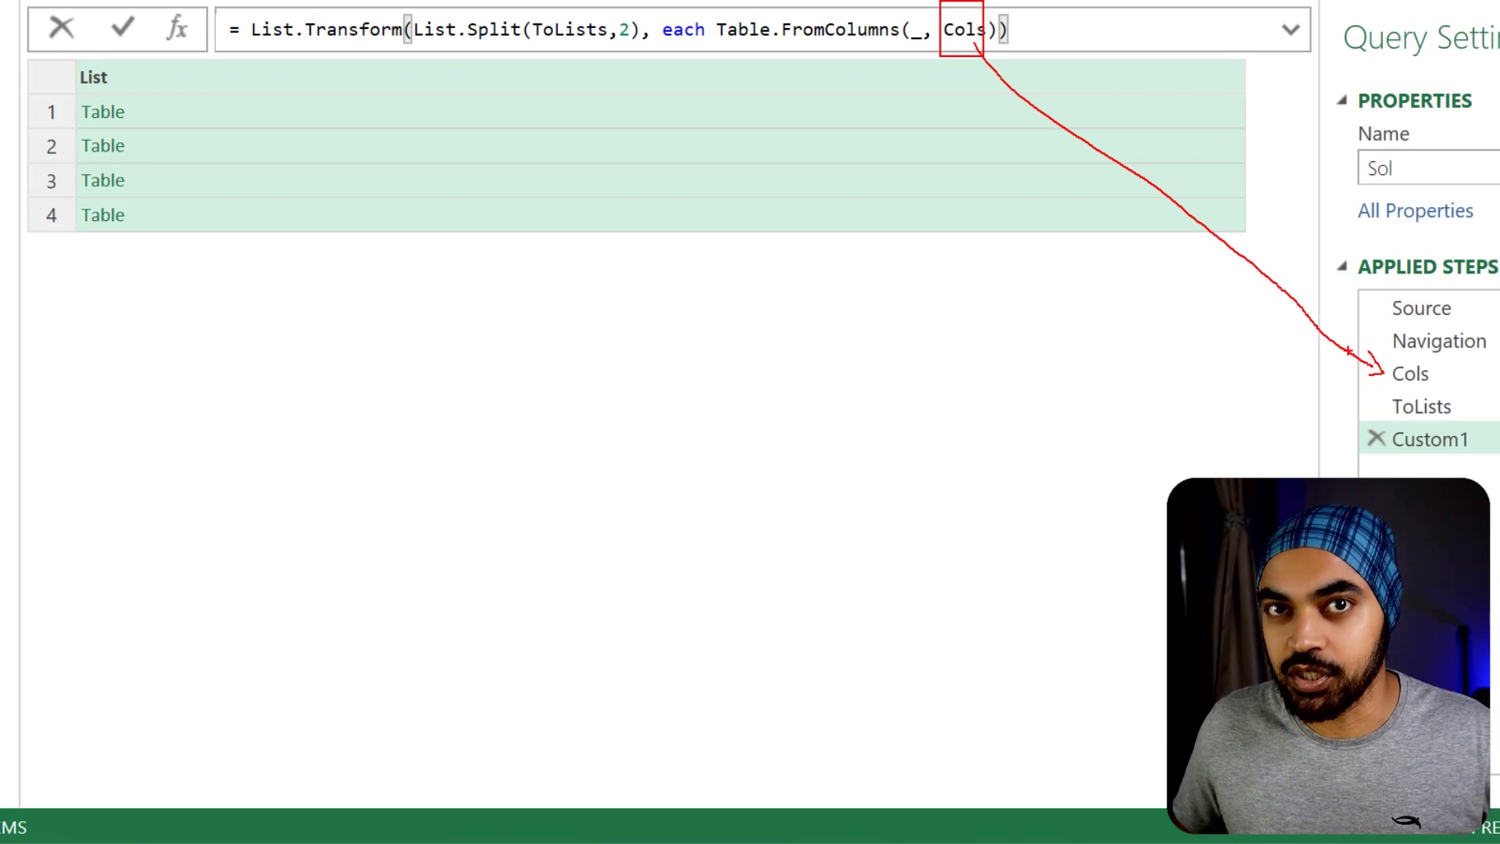
key(Escape)
key(Return)
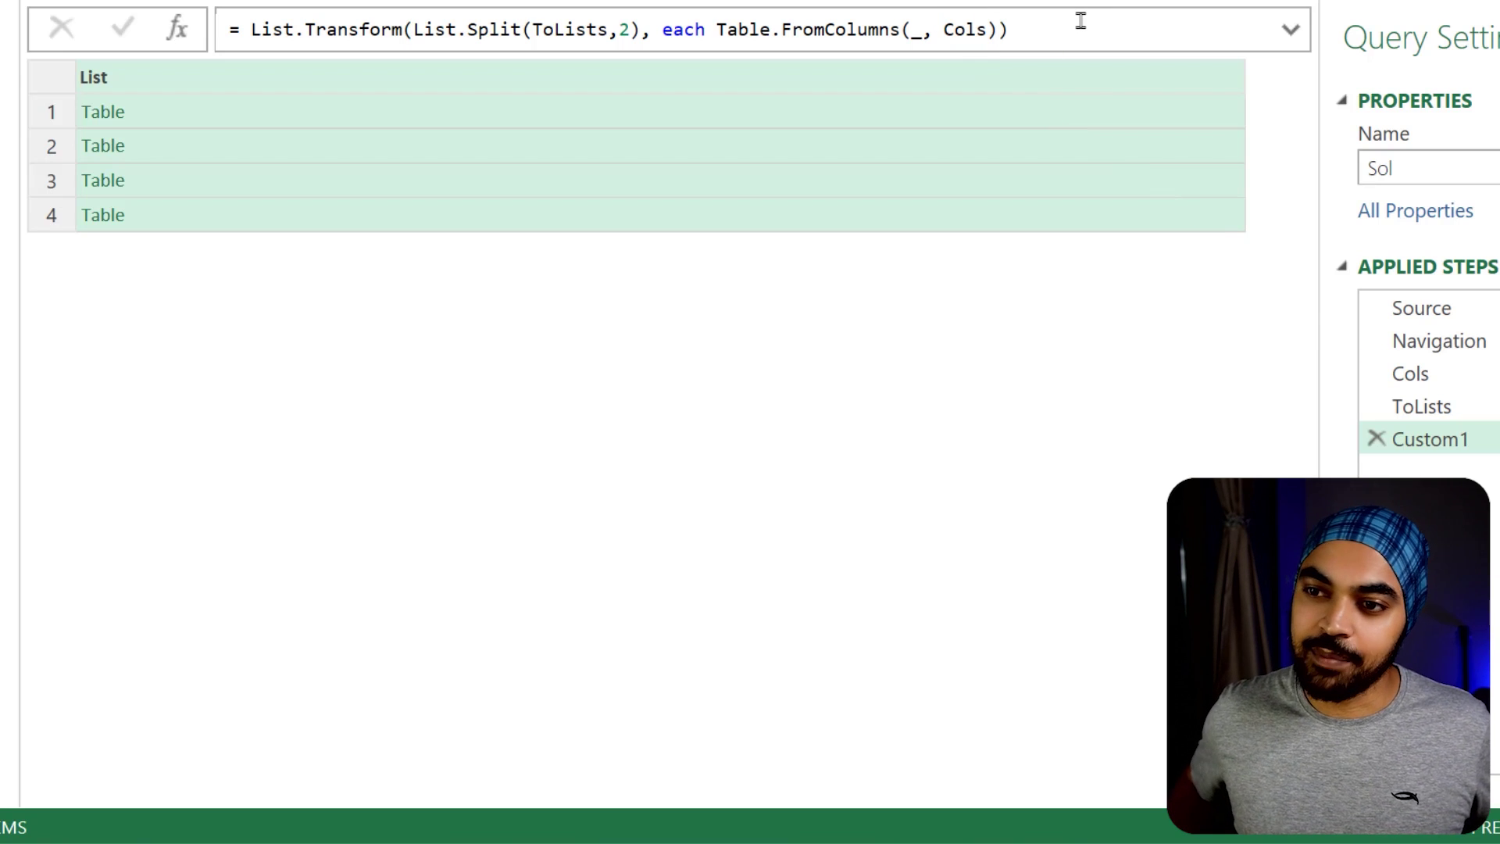
Preview each of the four tables in the Custom1 list to check their column names and rows
click(218, 123)
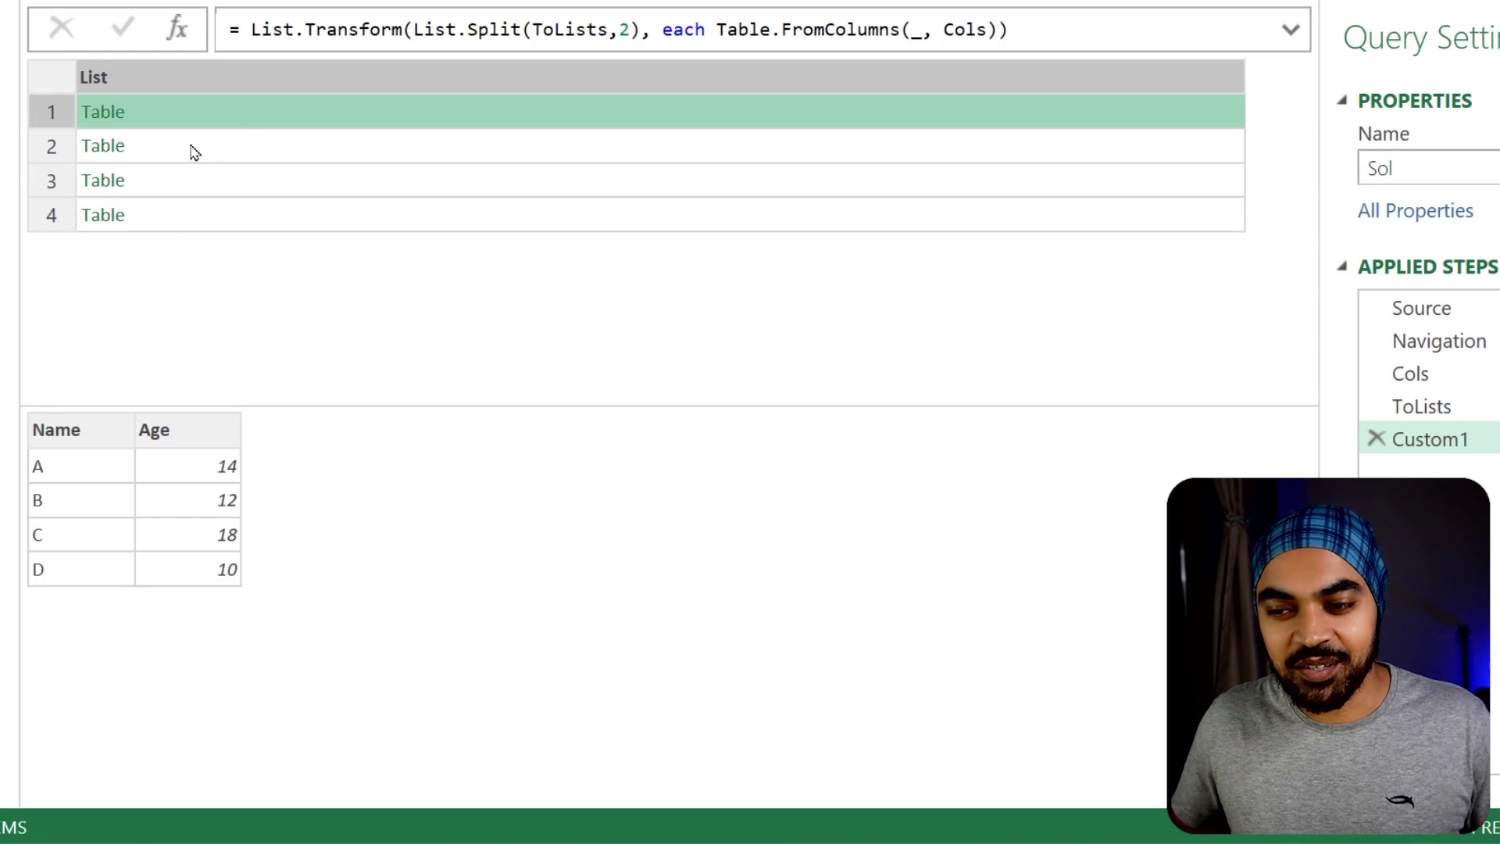
click(191, 148)
click(197, 182)
click(204, 219)
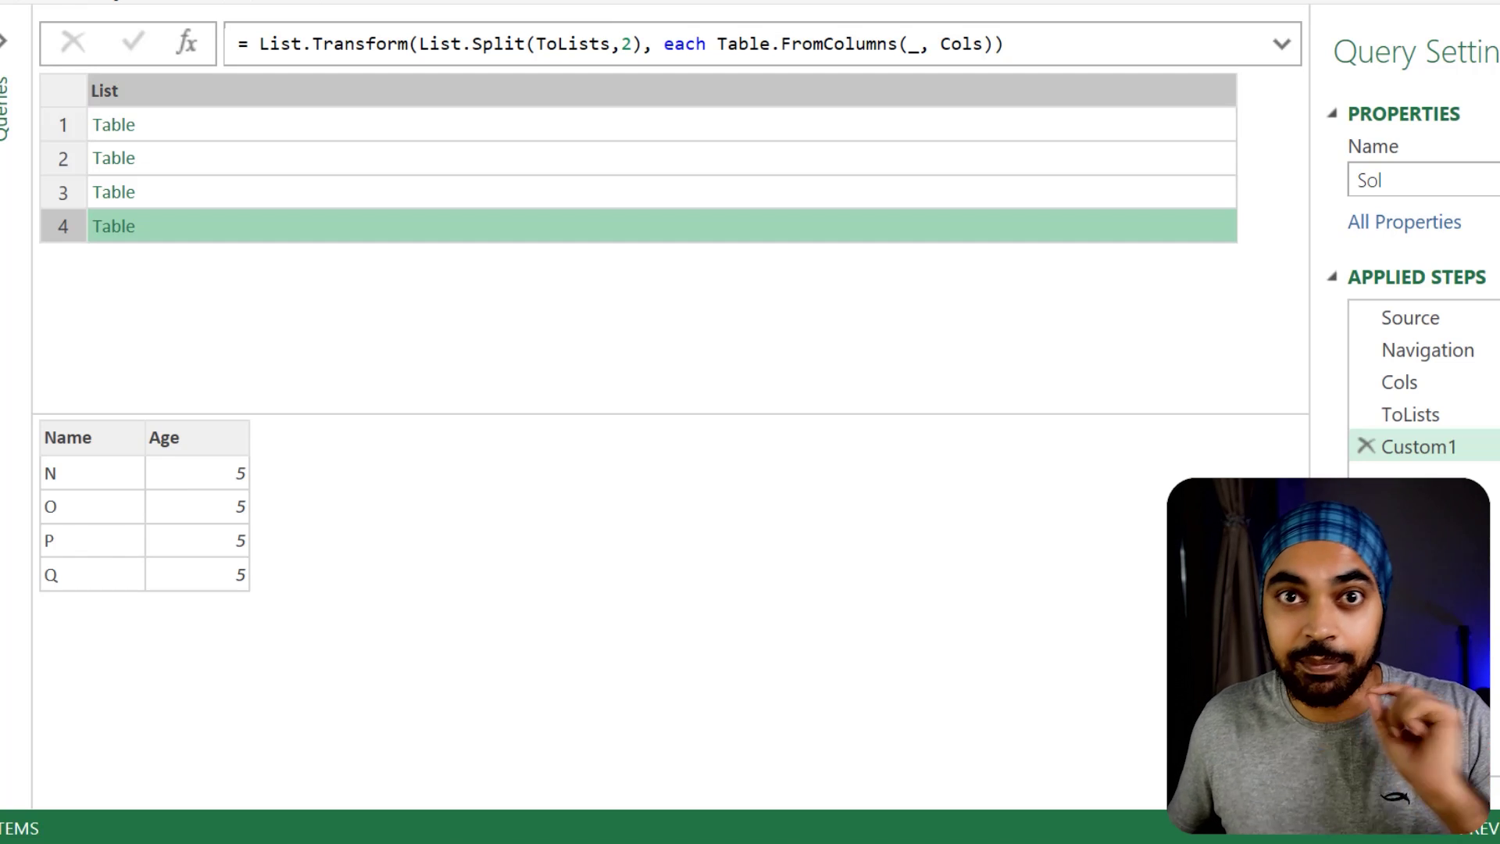
Review the Mumbai column block in the Navigation step and the header list in Cols, considering how many columns each city has
click(1459, 350)
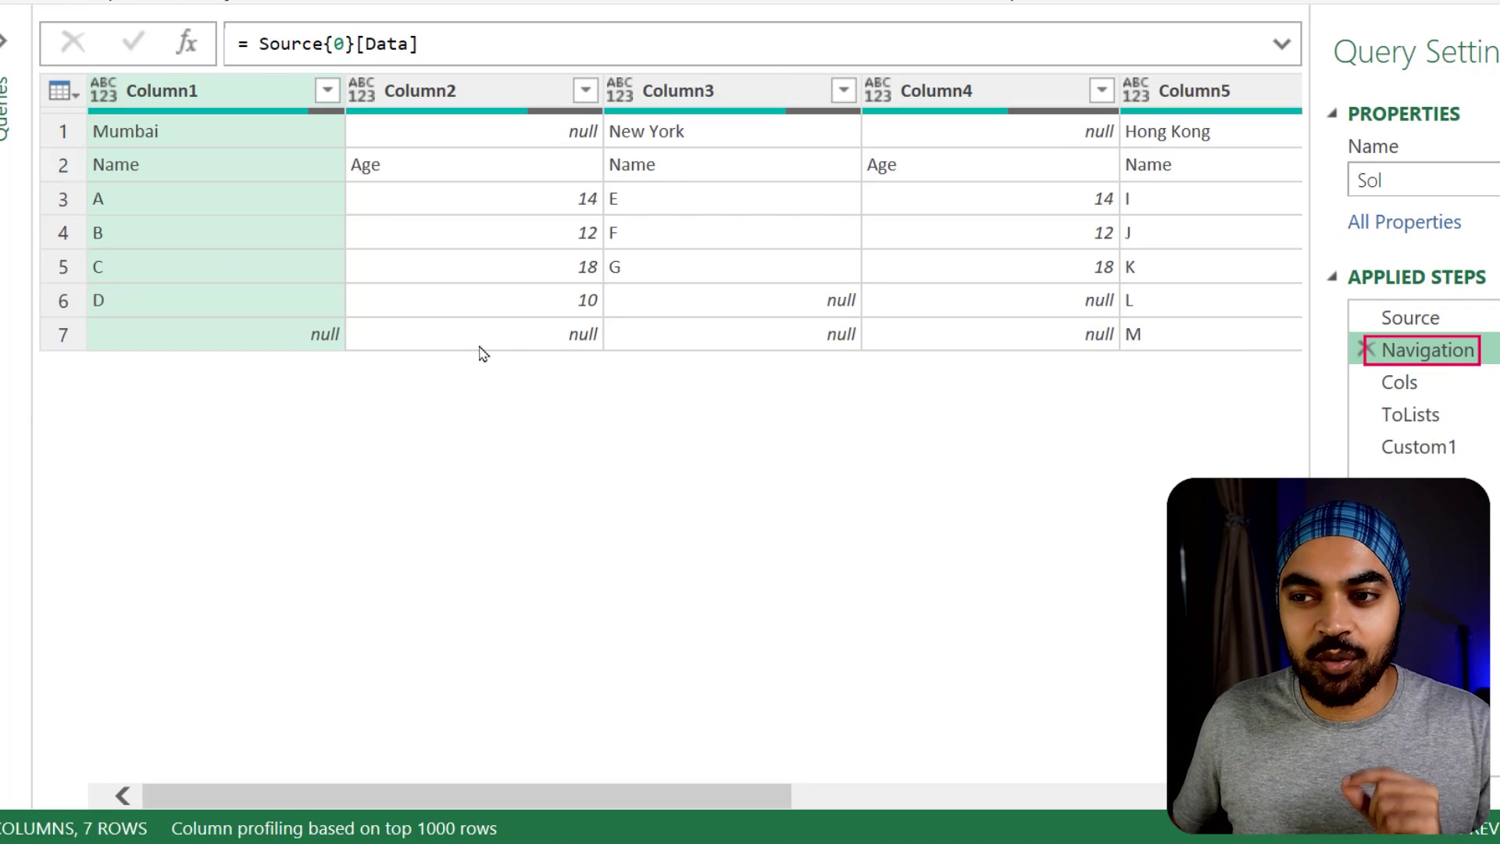
drag(81, 152, 475, 326)
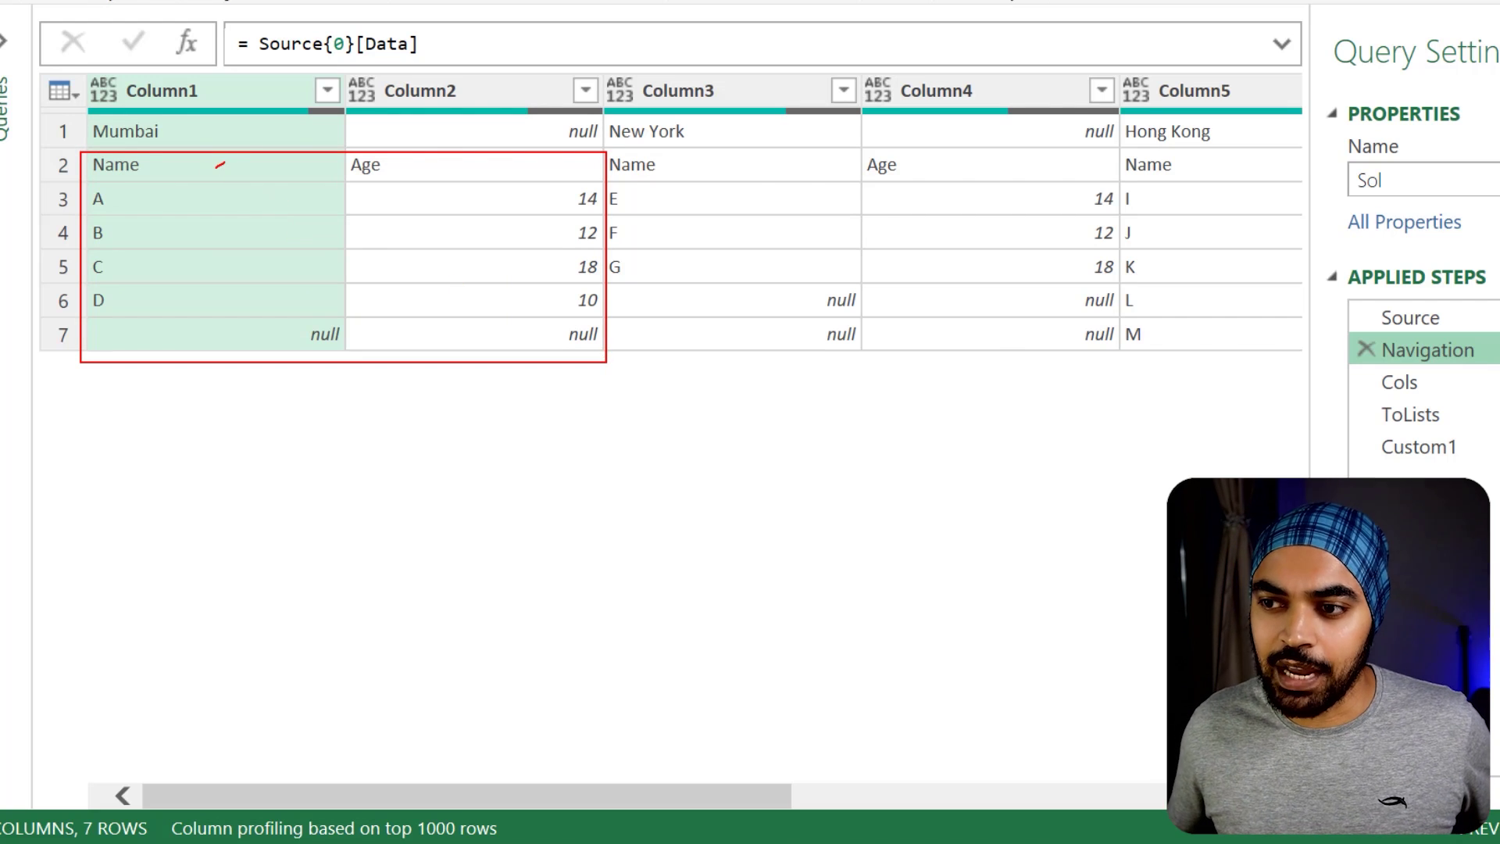
drag(225, 164, 258, 144)
mouse_move(411, 168)
mouse_down()
mouse_move(432, 150)
mouse_move(584, 378)
mouse_up()
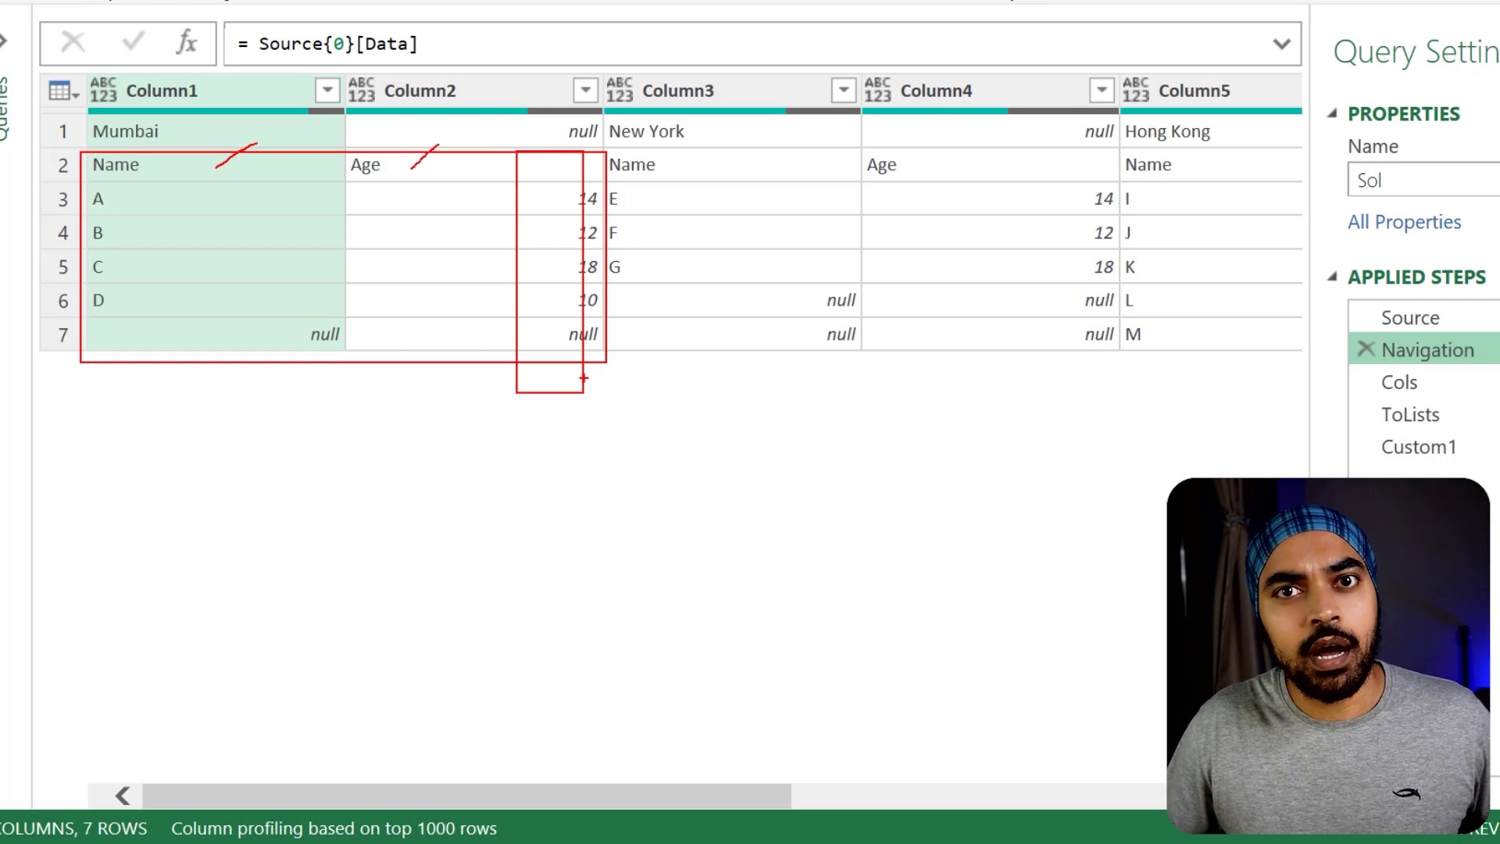
key(Escape)
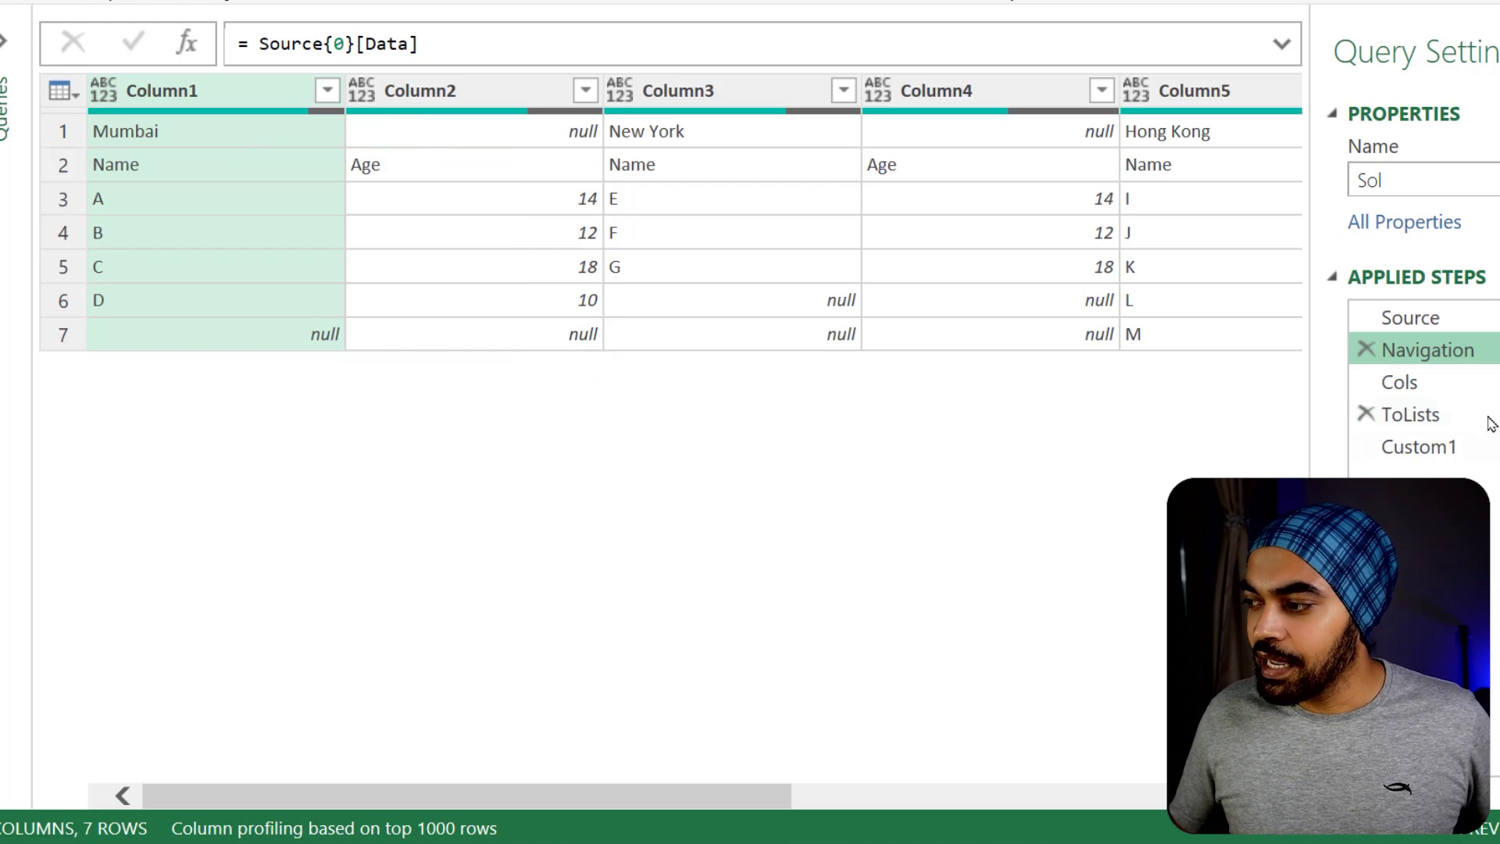
click(1447, 388)
mouse_move(182, 122)
mouse_down()
mouse_move(145, 93)
mouse_move(47, 172)
mouse_move(144, 197)
mouse_move(164, 91)
mouse_up()
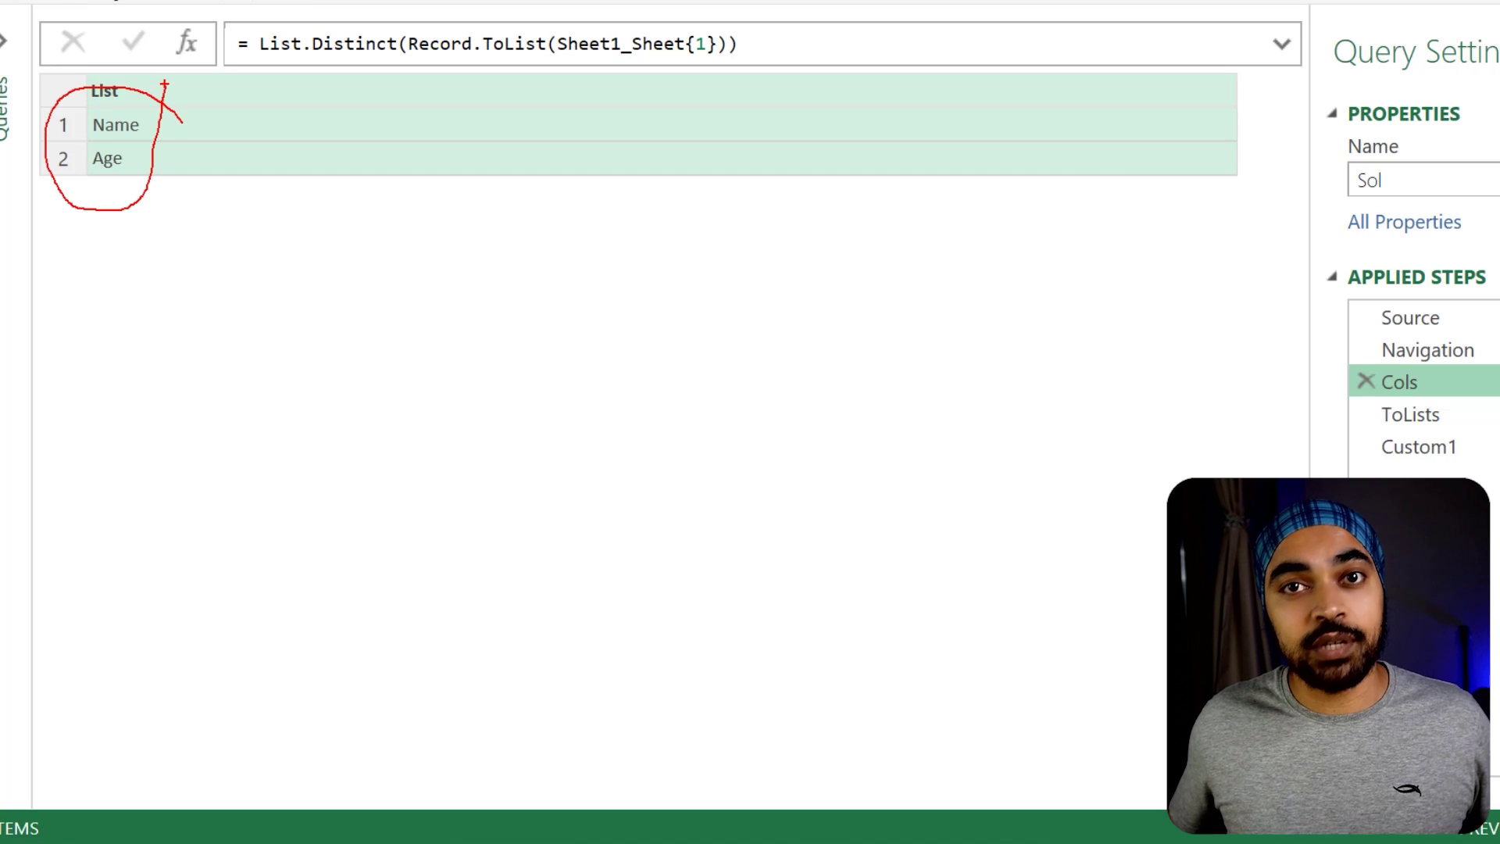
drag(86, 182, 147, 202)
key(Escape)
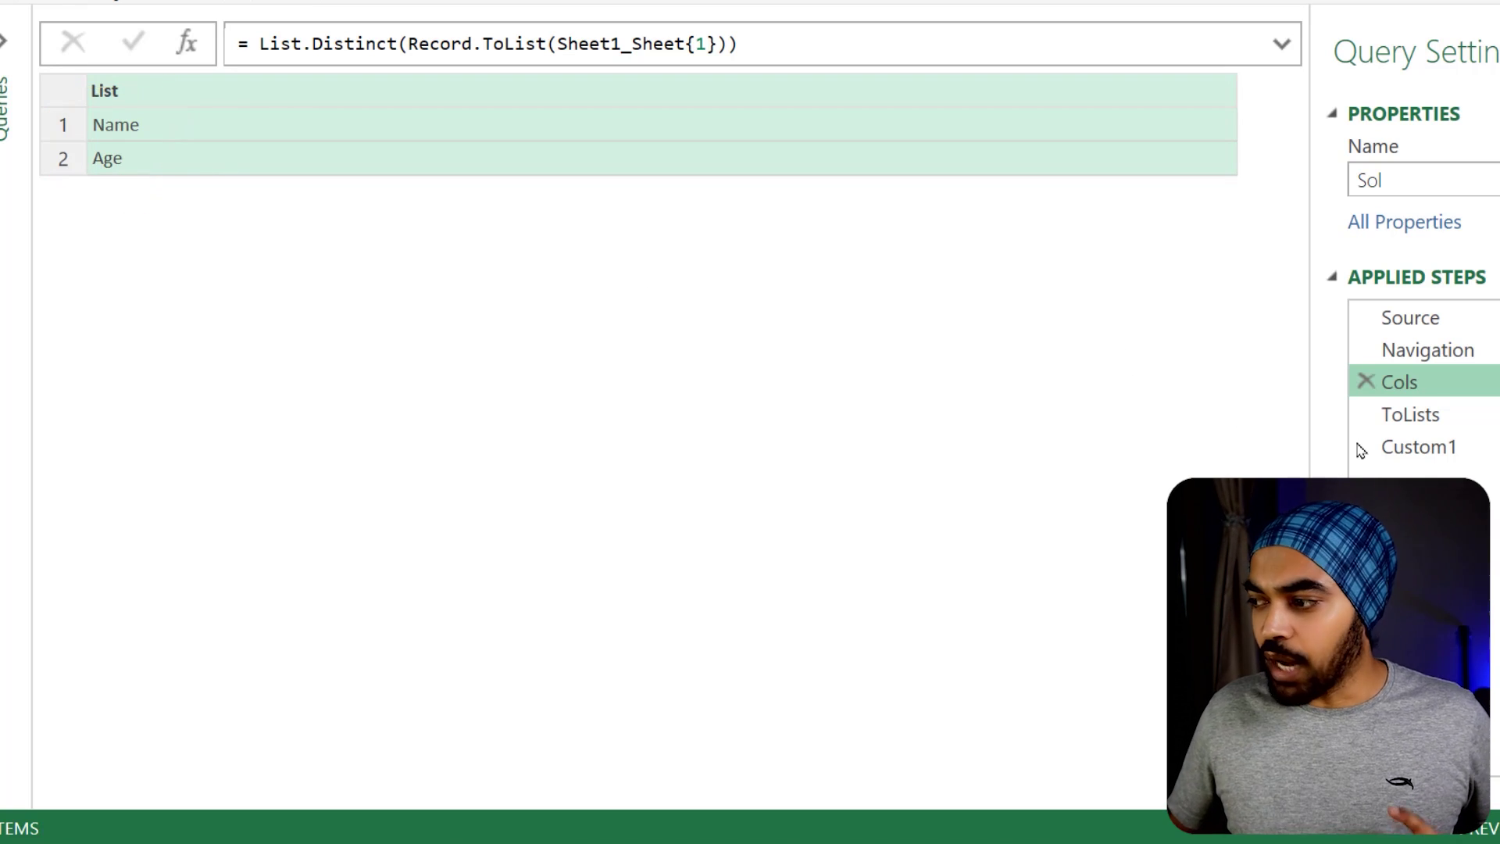
In the Custom1 formula, replace the hard-coded 2 in List.Split with List.Count(Cols) so the split size is dynamic
click(1411, 448)
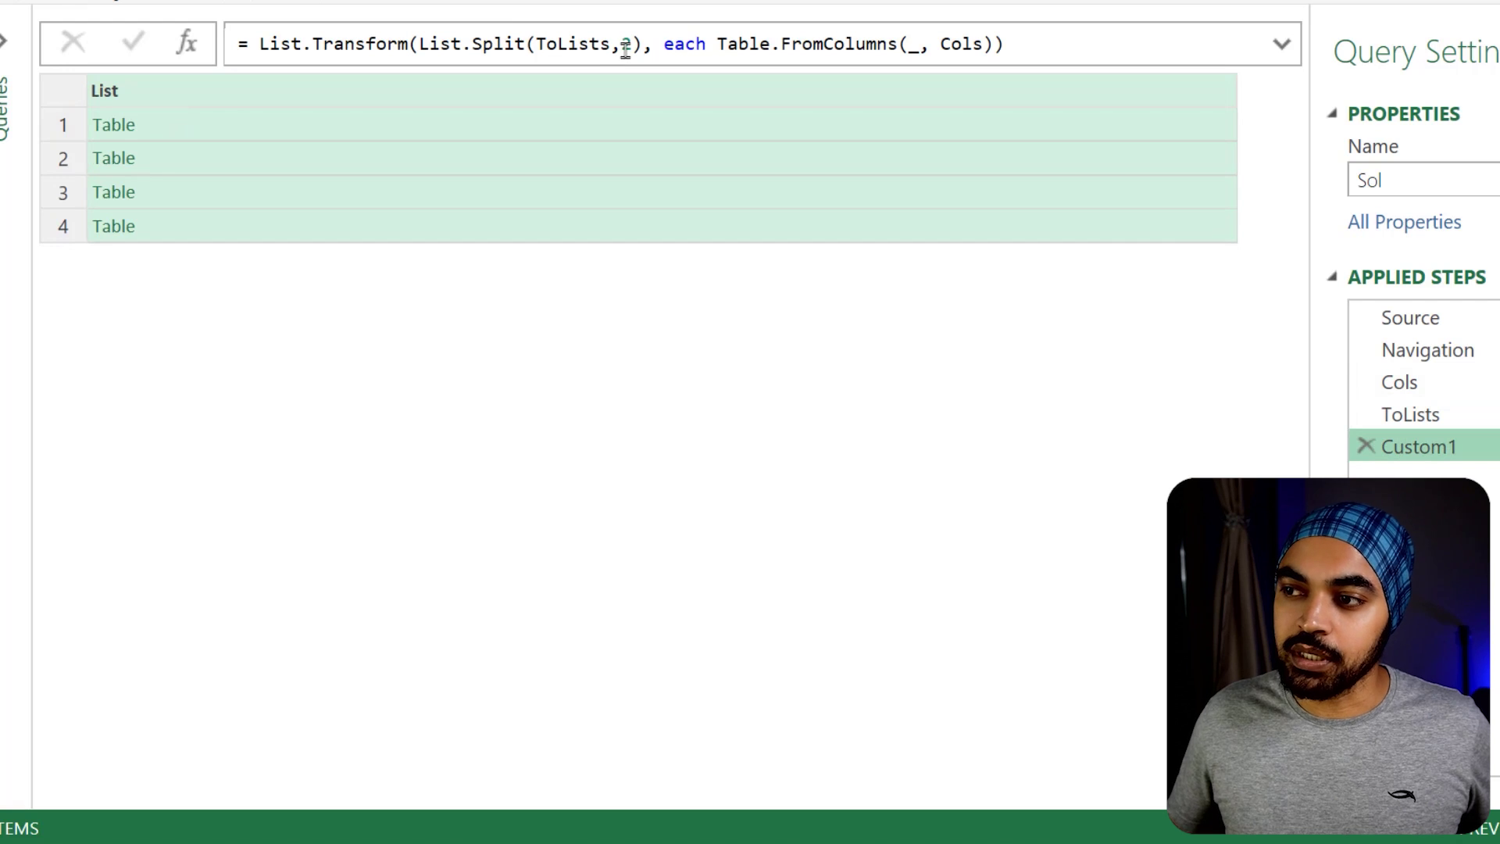
key(ctrl+2)
mouse_move(616, 30)
mouse_down()
mouse_move(834, 237)
mouse_move(1152, 340)
mouse_move(1364, 379)
mouse_move(1354, 396)
mouse_up()
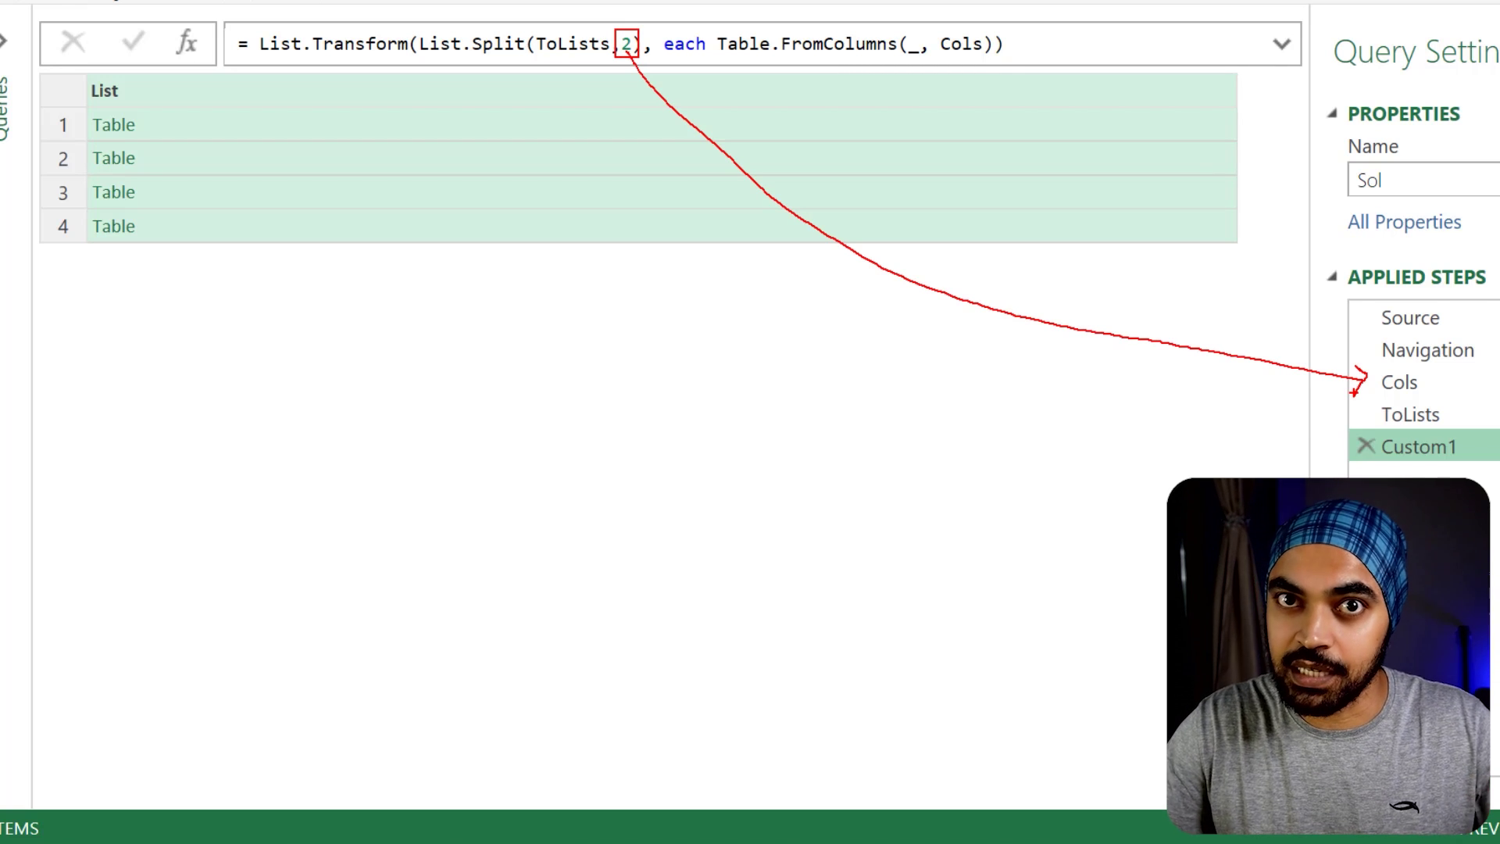
key(Escape)
click(631, 44)
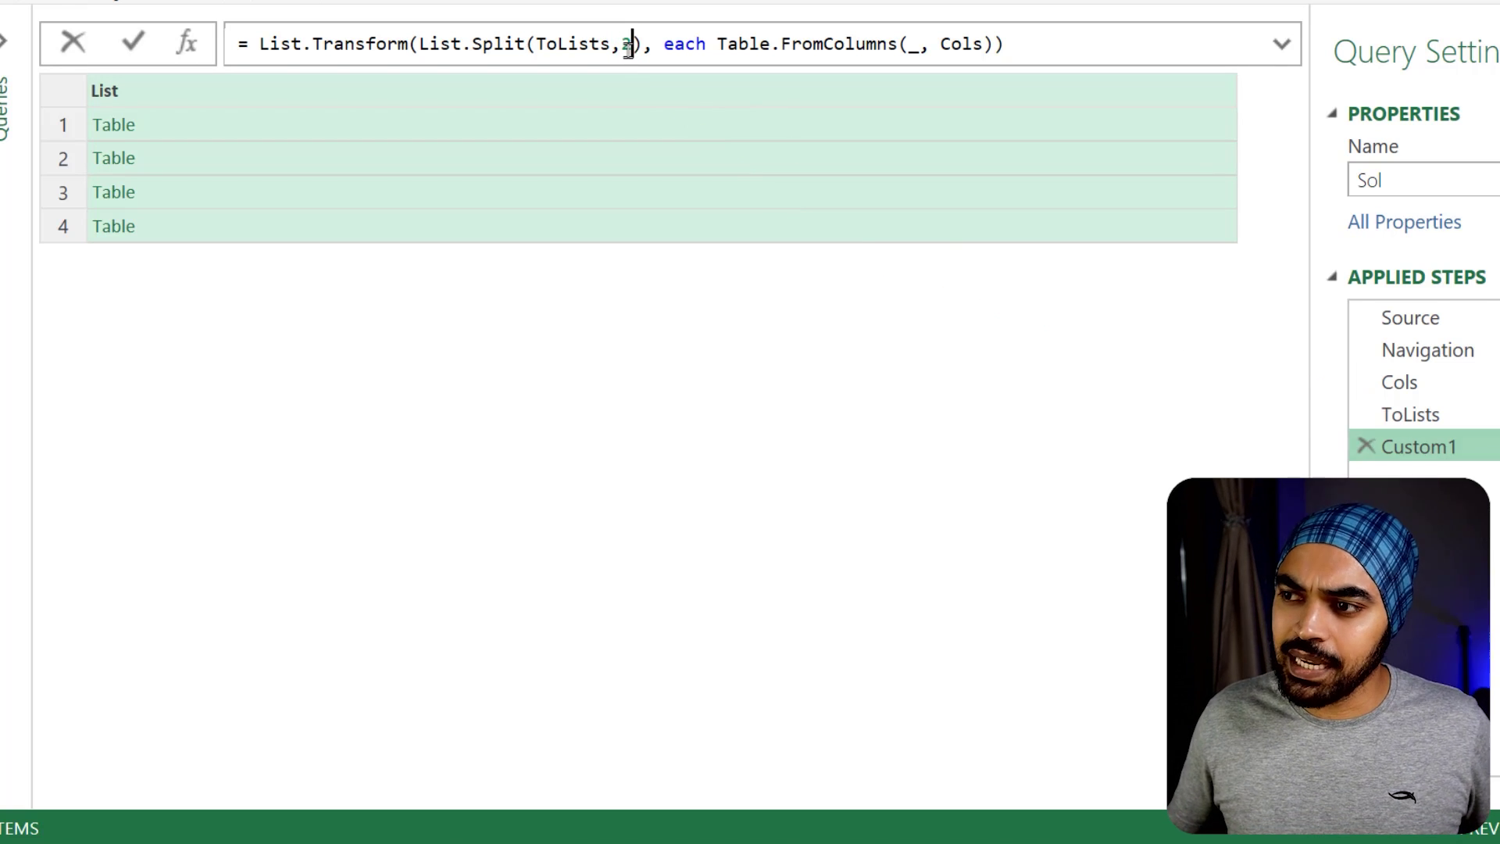
key(BackSpace)
text(List.Count)
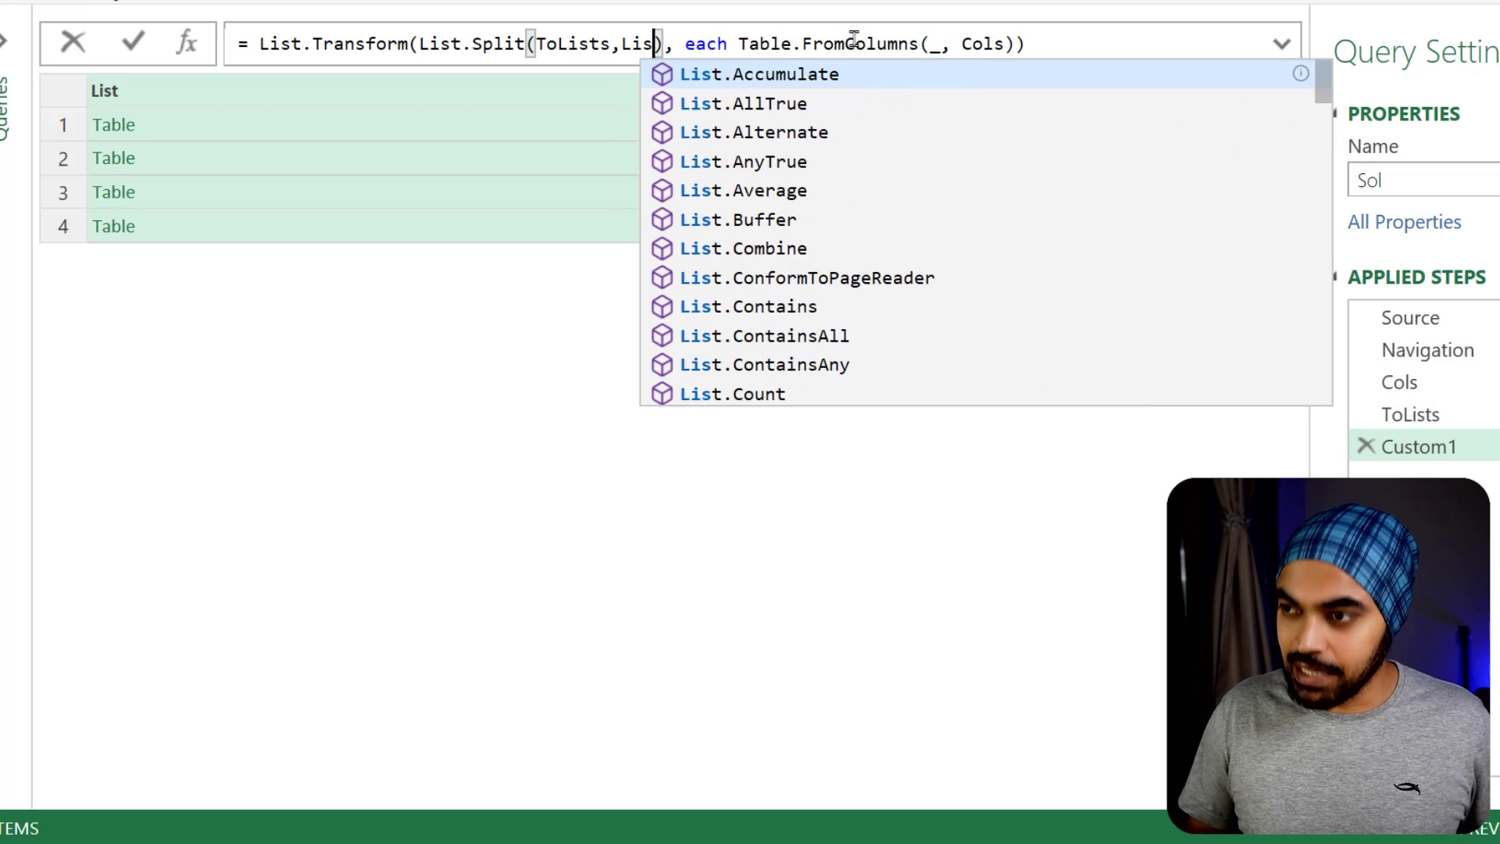
text(()
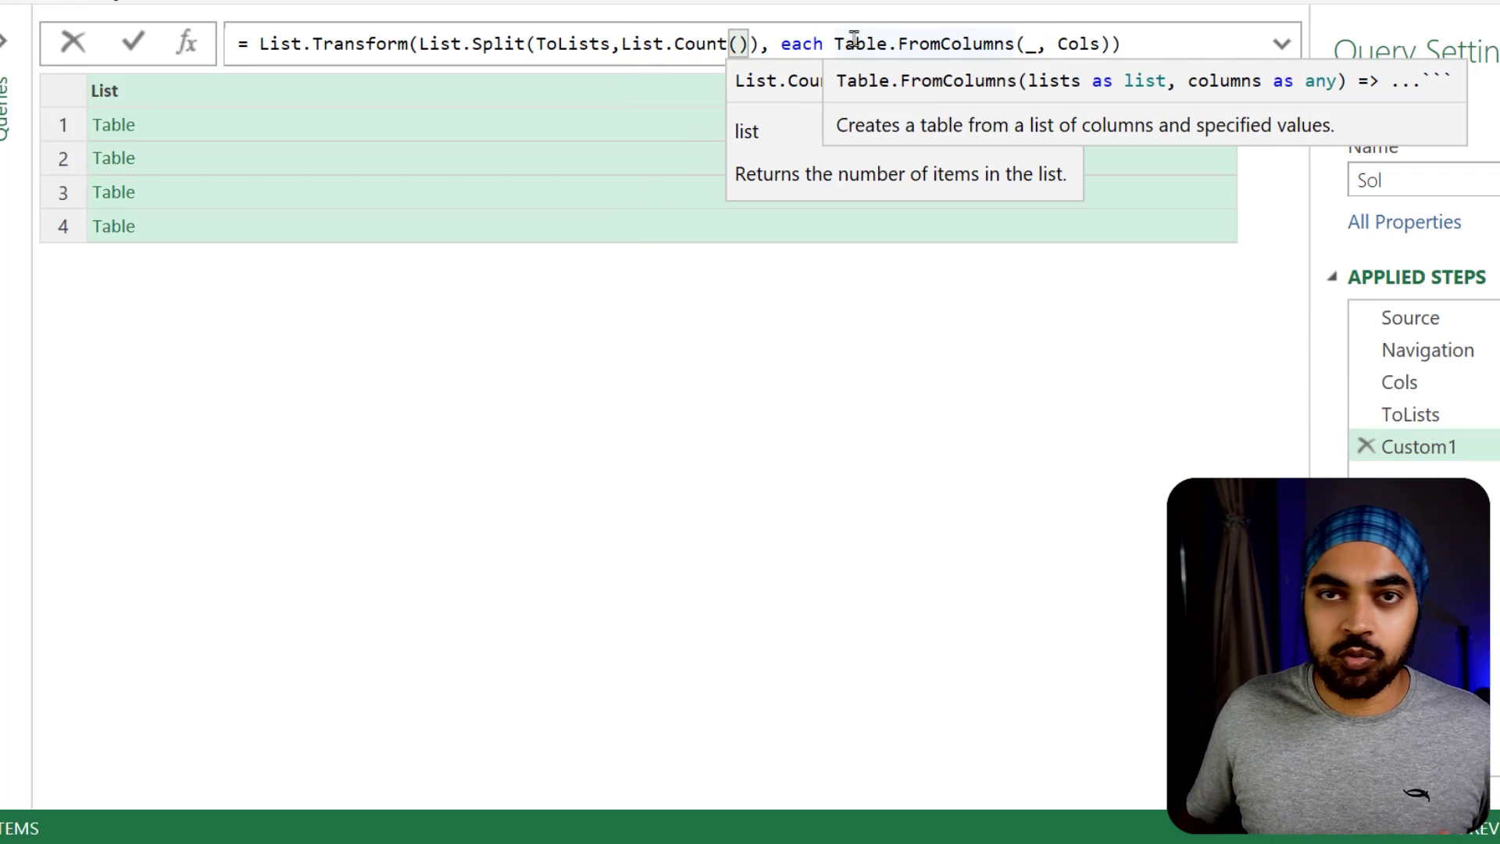
text(Cols)
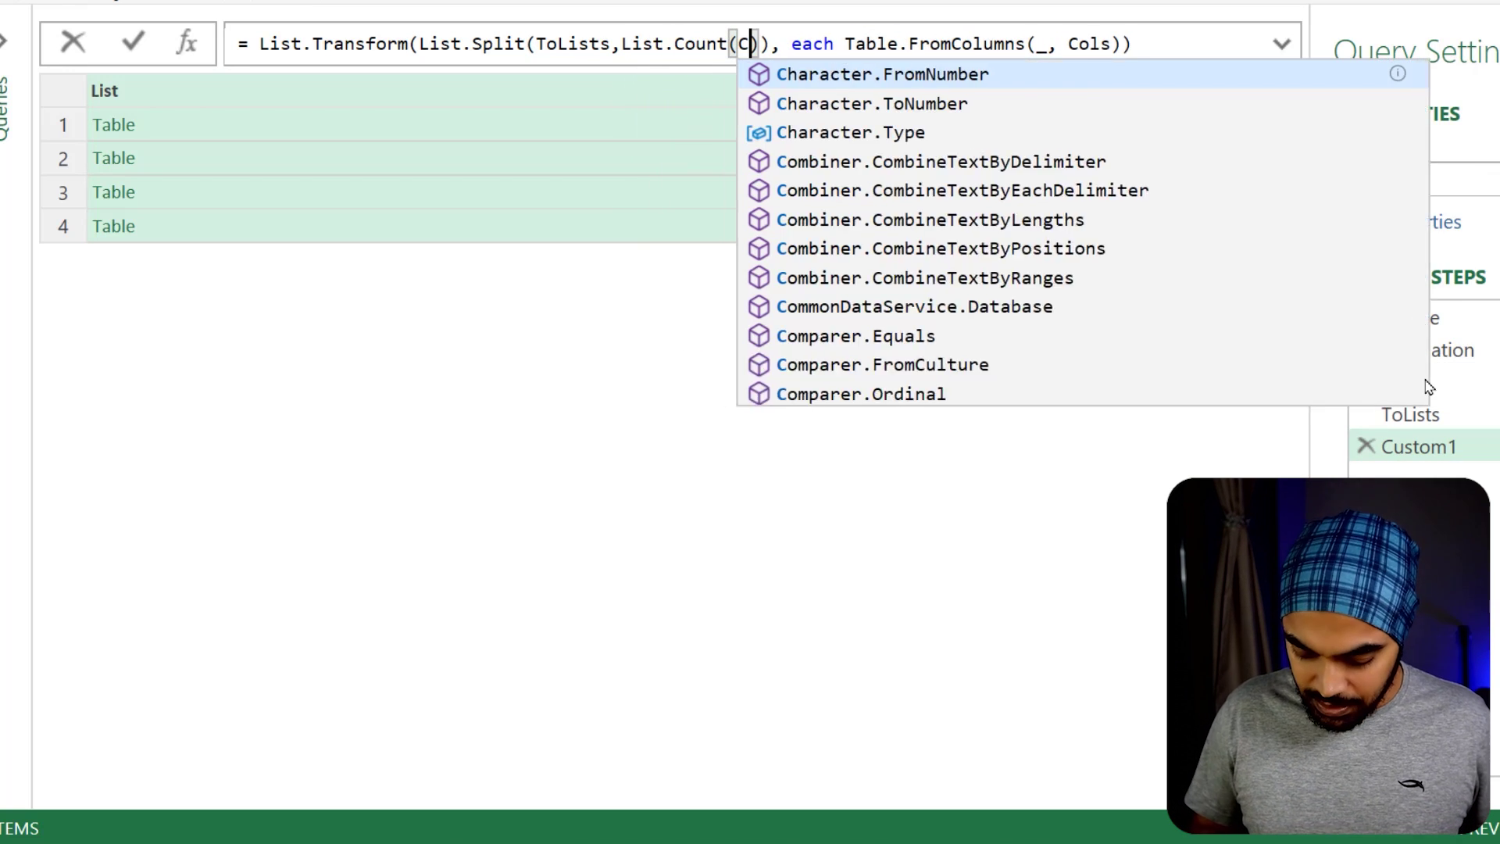
key(Right)
key(Right)
key(Right)
key(Right)
key(End)
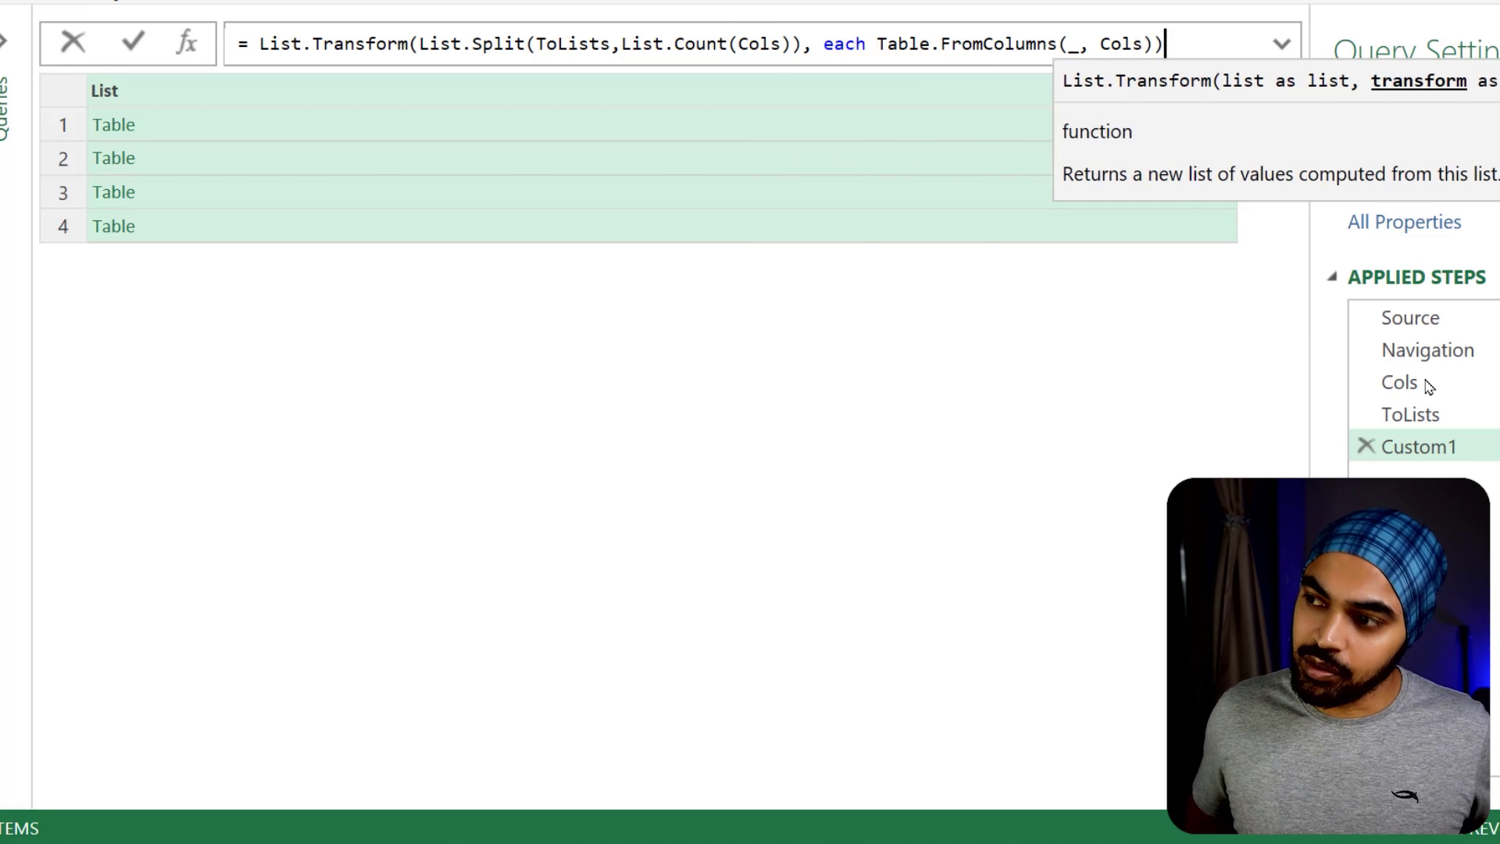
key(Return)
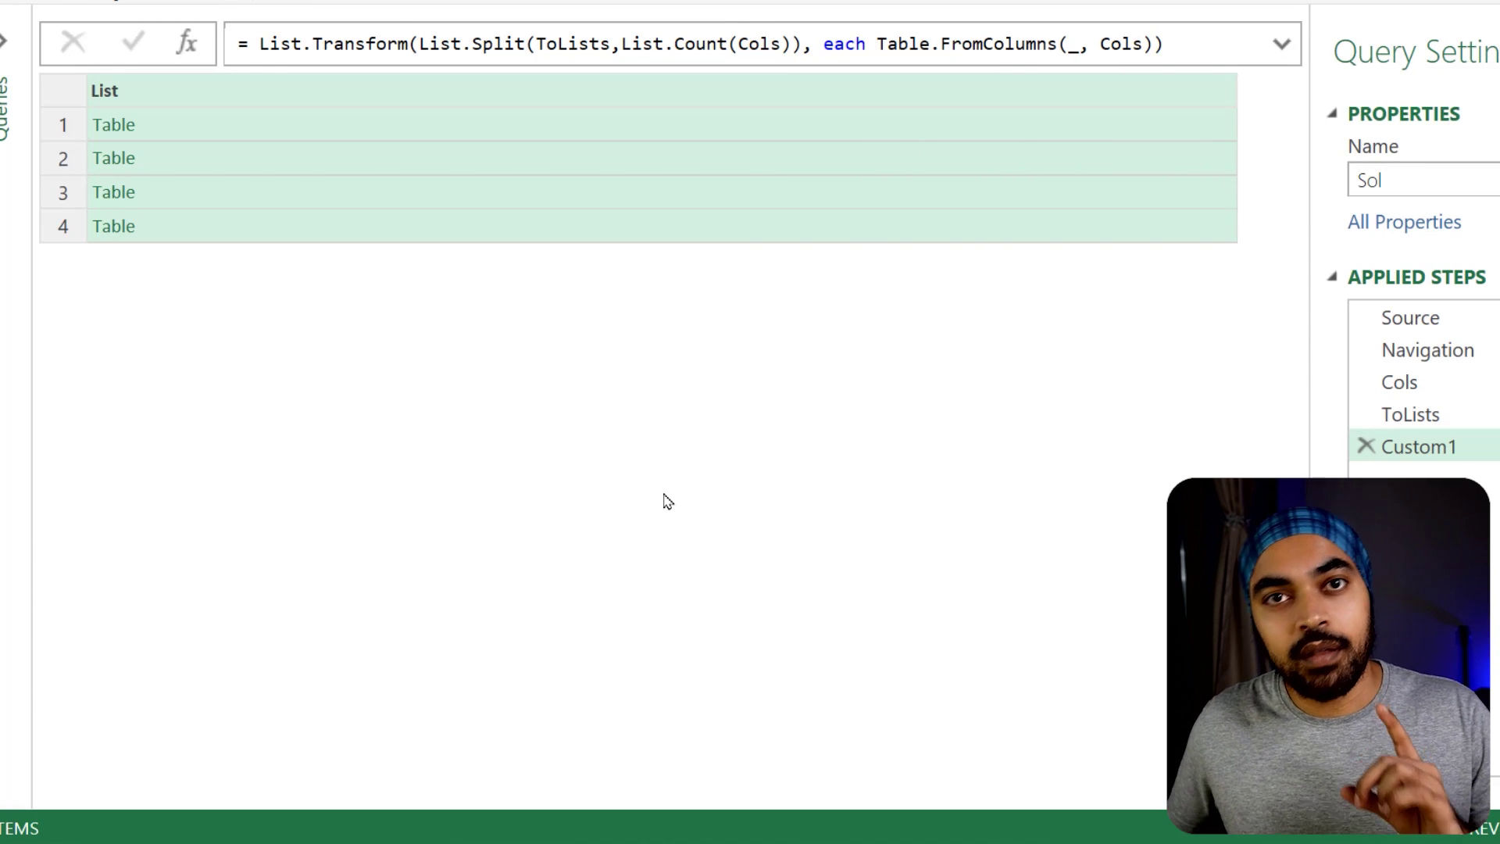
Preview the first table in the Custom1 list and consider how the four tables stack under one another
click(227, 125)
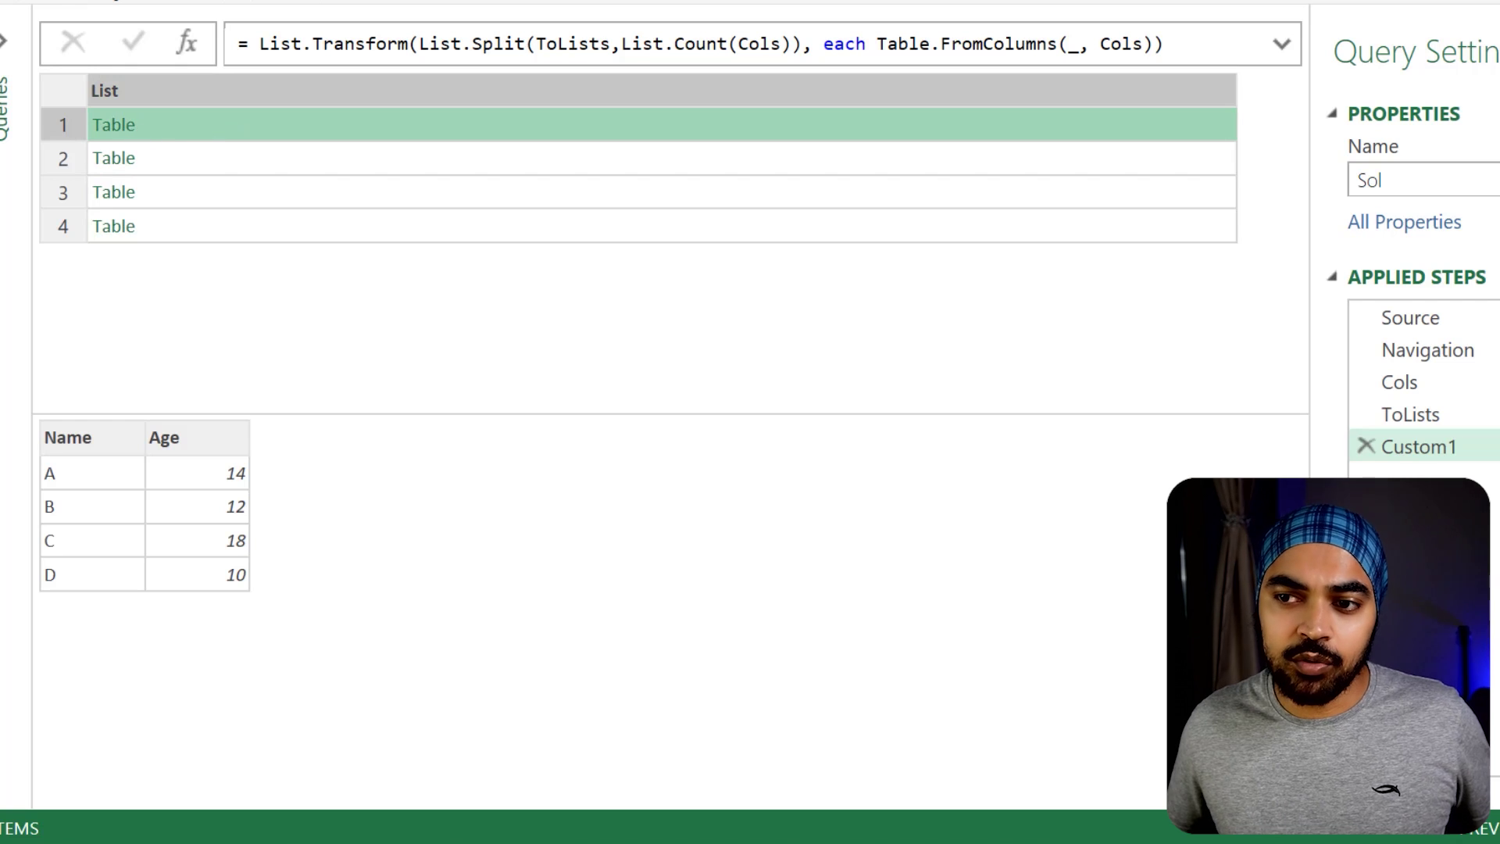
drag(81, 104, 154, 251)
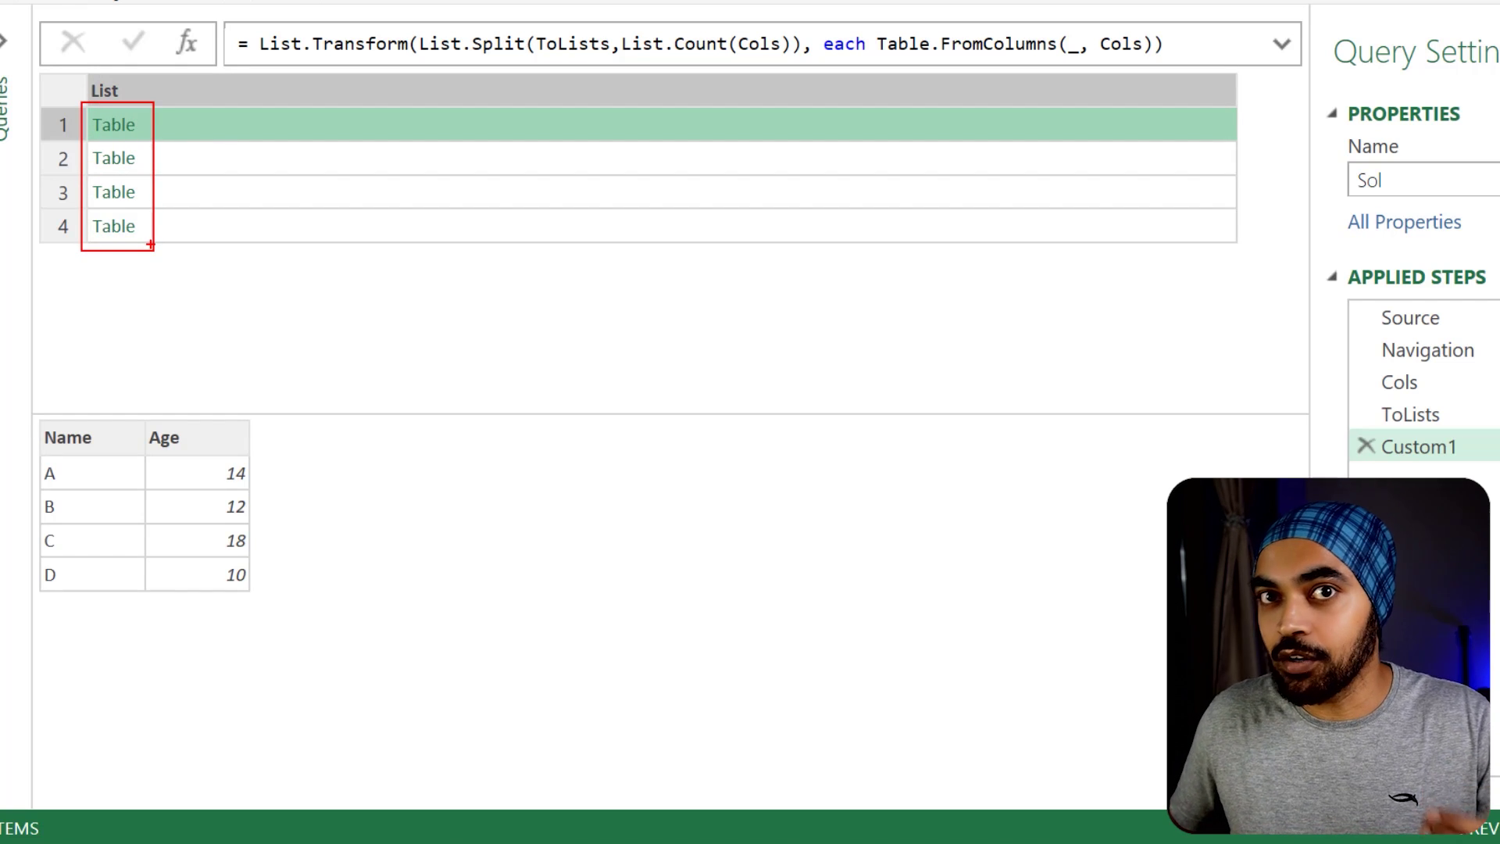
drag(168, 128, 194, 119)
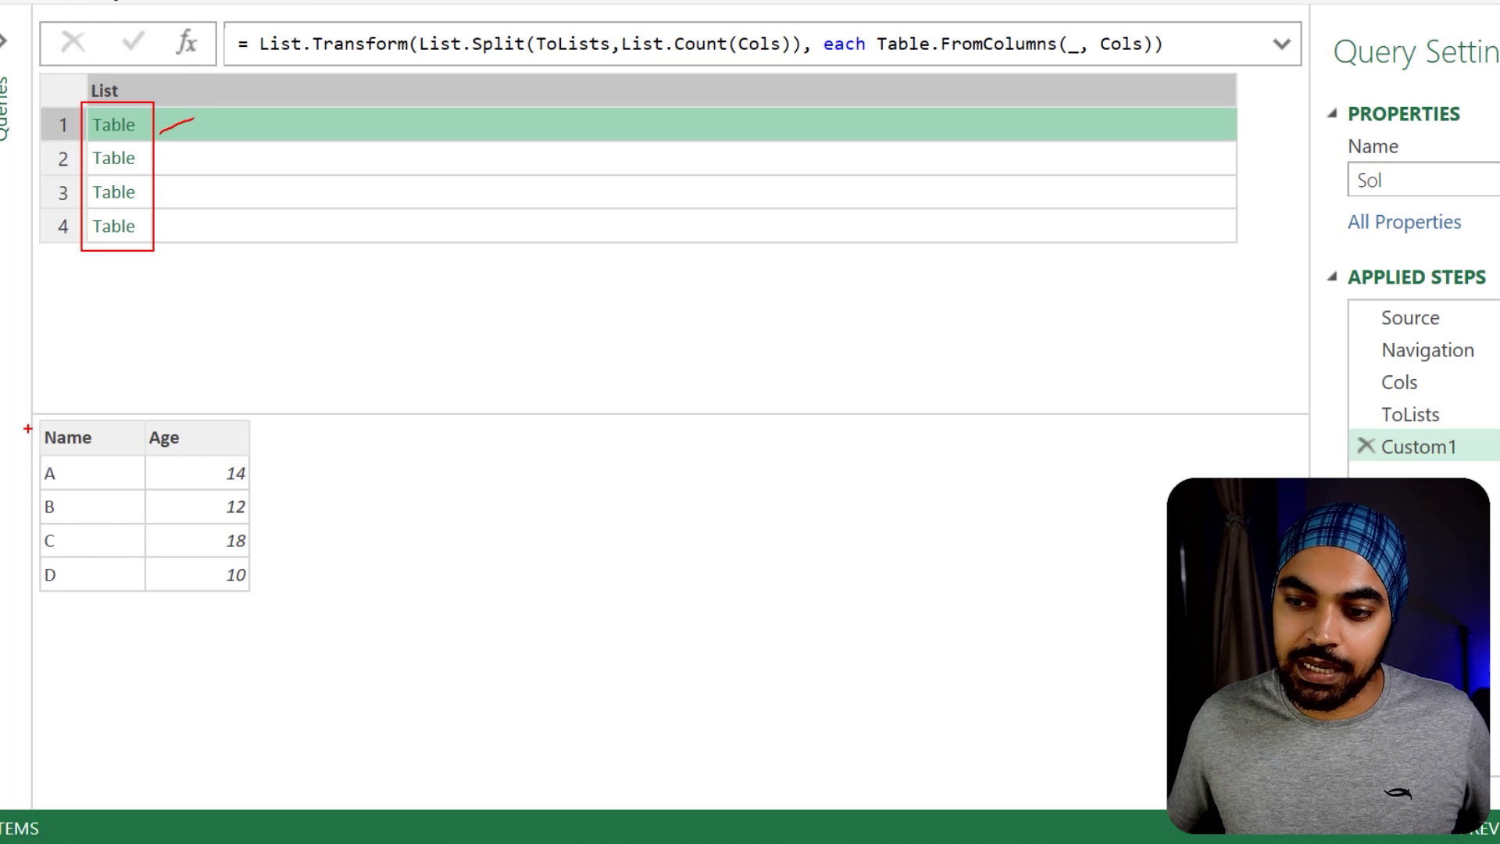
drag(27, 428, 243, 614)
mouse_move(140, 161)
mouse_down()
mouse_move(219, 202)
mouse_move(348, 495)
mouse_move(260, 630)
mouse_up()
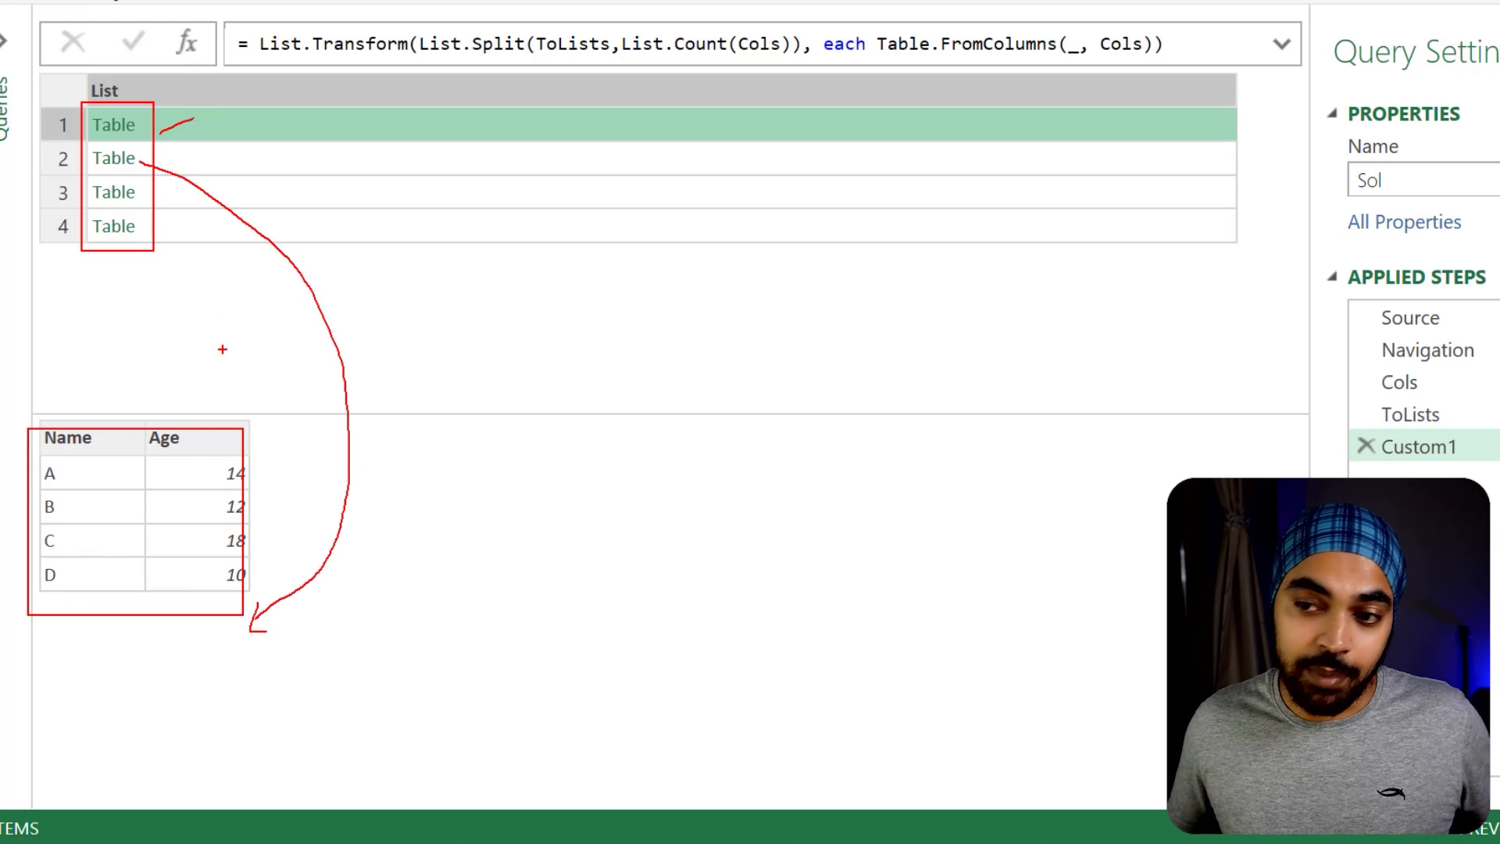
mouse_move(161, 198)
mouse_down()
mouse_move(329, 488)
mouse_move(276, 650)
mouse_move(249, 681)
mouse_move(266, 676)
mouse_up()
mouse_move(173, 228)
mouse_down()
mouse_move(261, 401)
mouse_move(300, 641)
mouse_move(244, 727)
mouse_move(279, 735)
mouse_up()
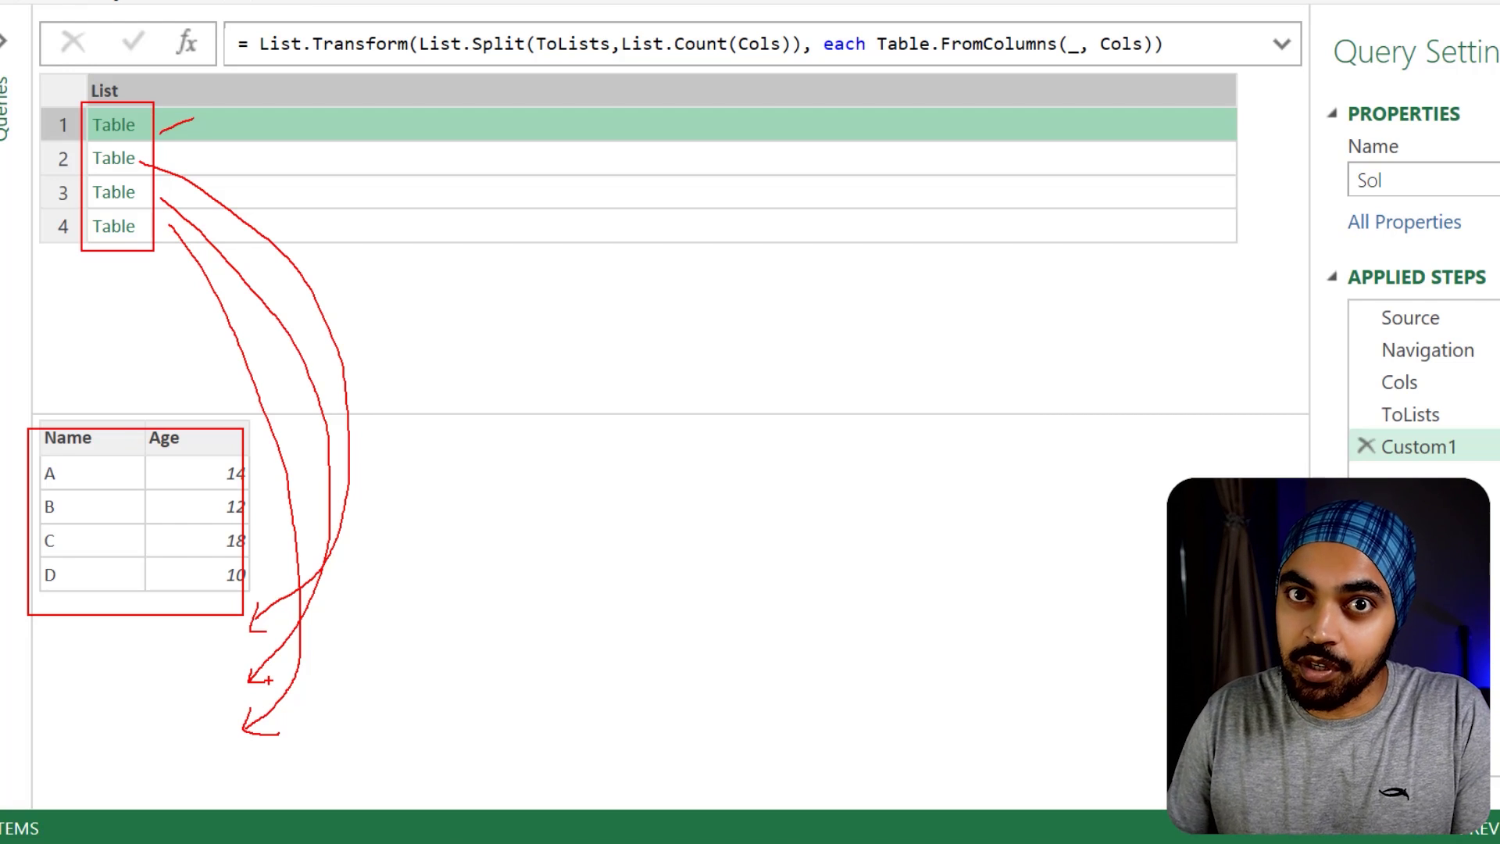
key(Escape)
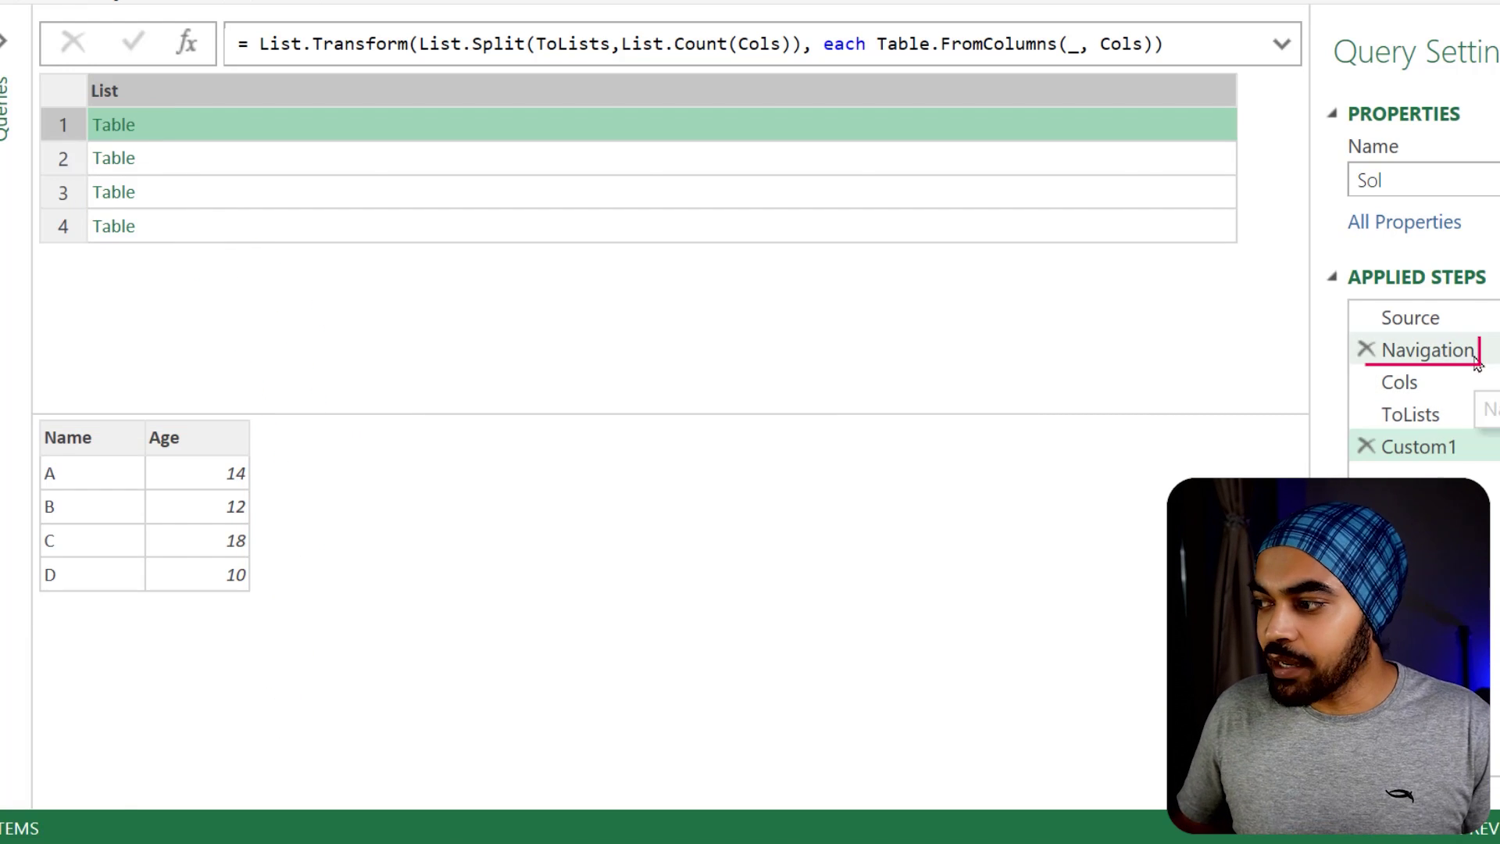
Review the first row of the Navigation step, where the city names are stored
click(1407, 351)
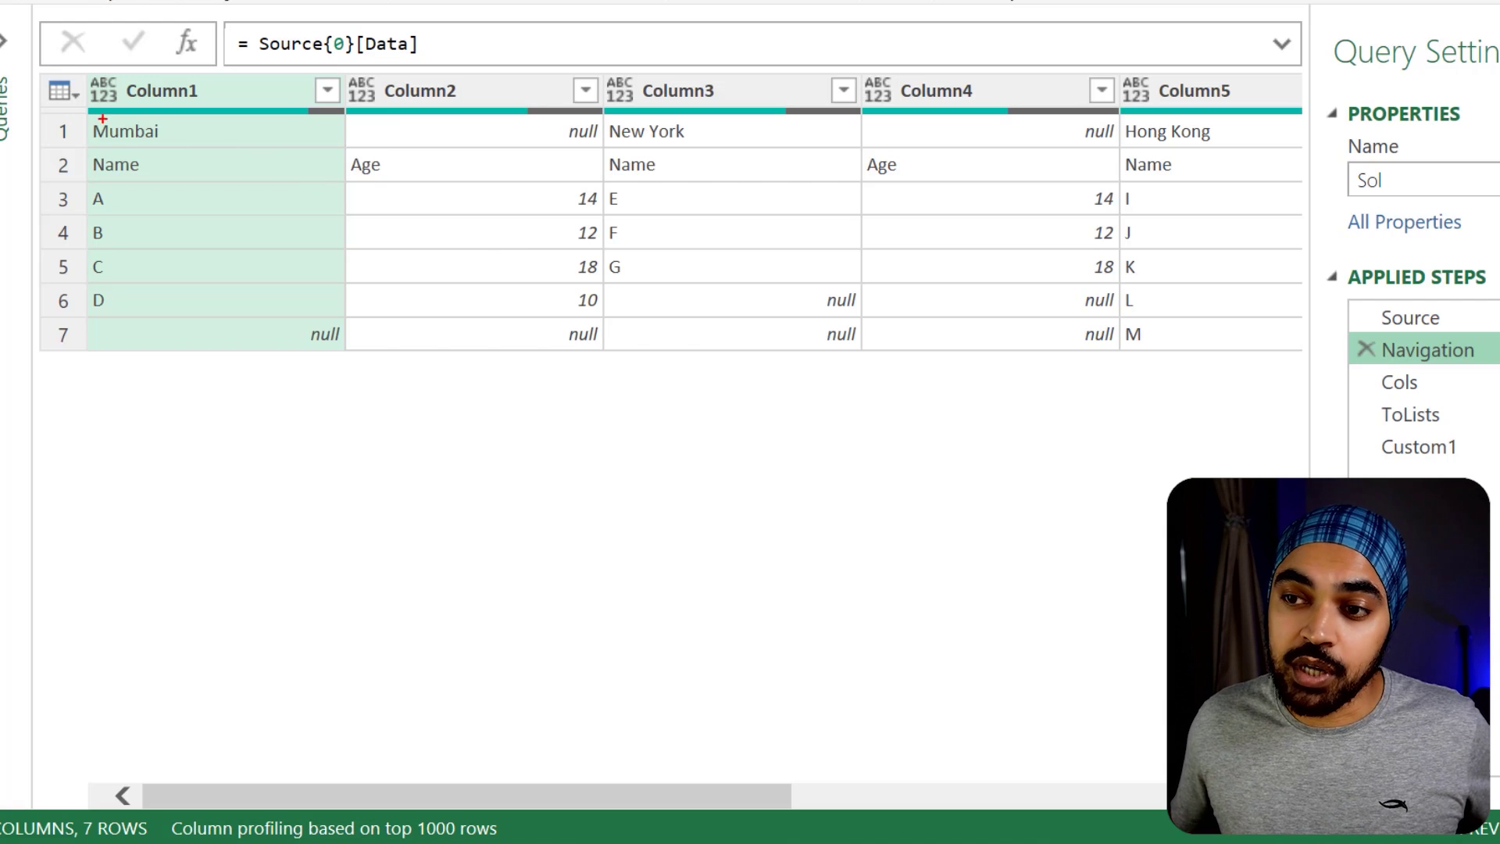
mouse_move(79, 111)
mouse_down()
mouse_move(261, 154)
mouse_move(1080, 154)
mouse_up()
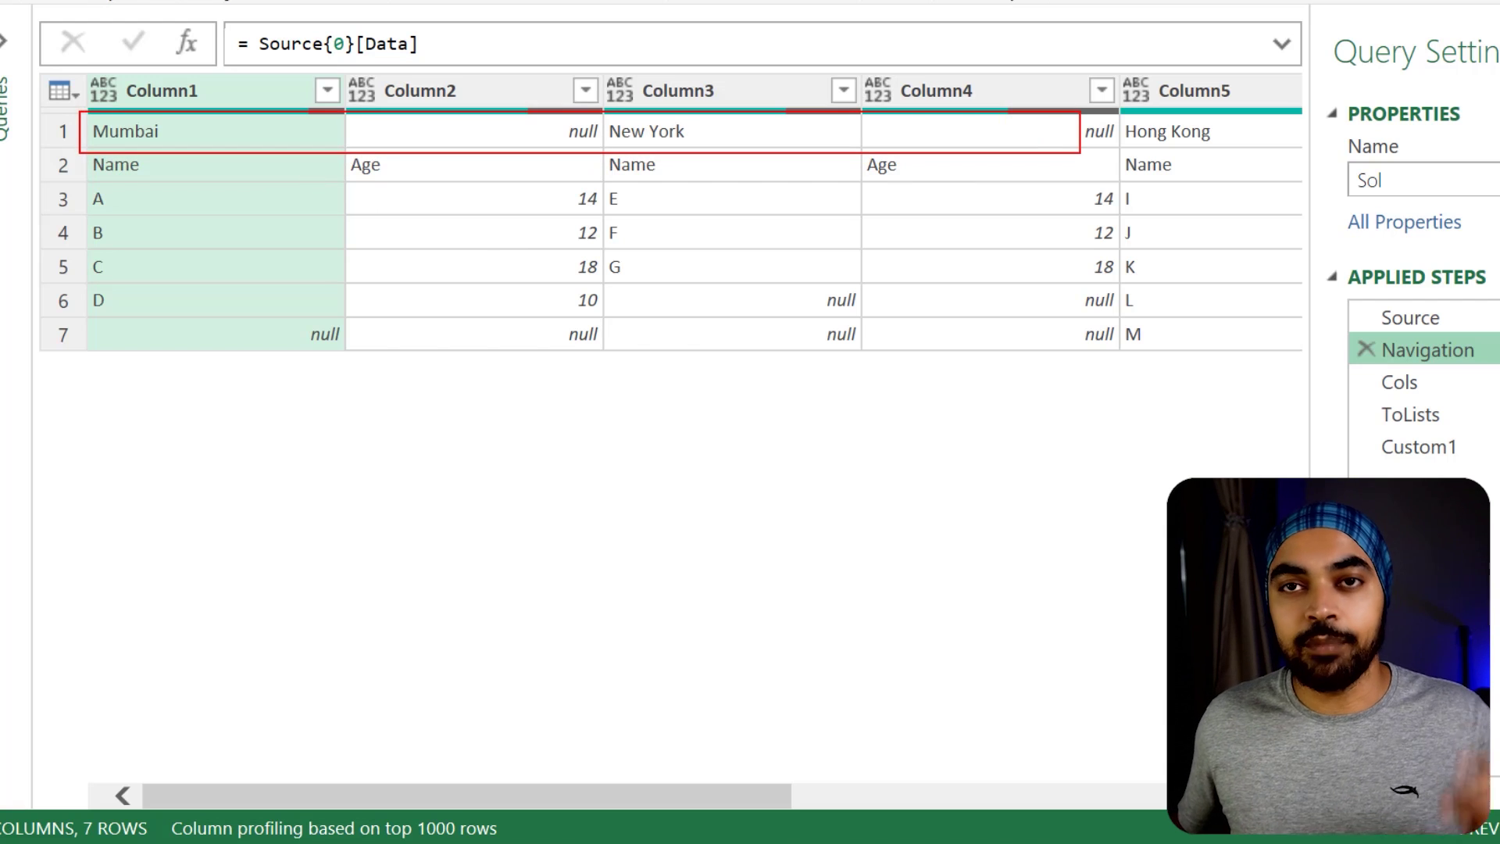
drag(45, 135, 4, 144)
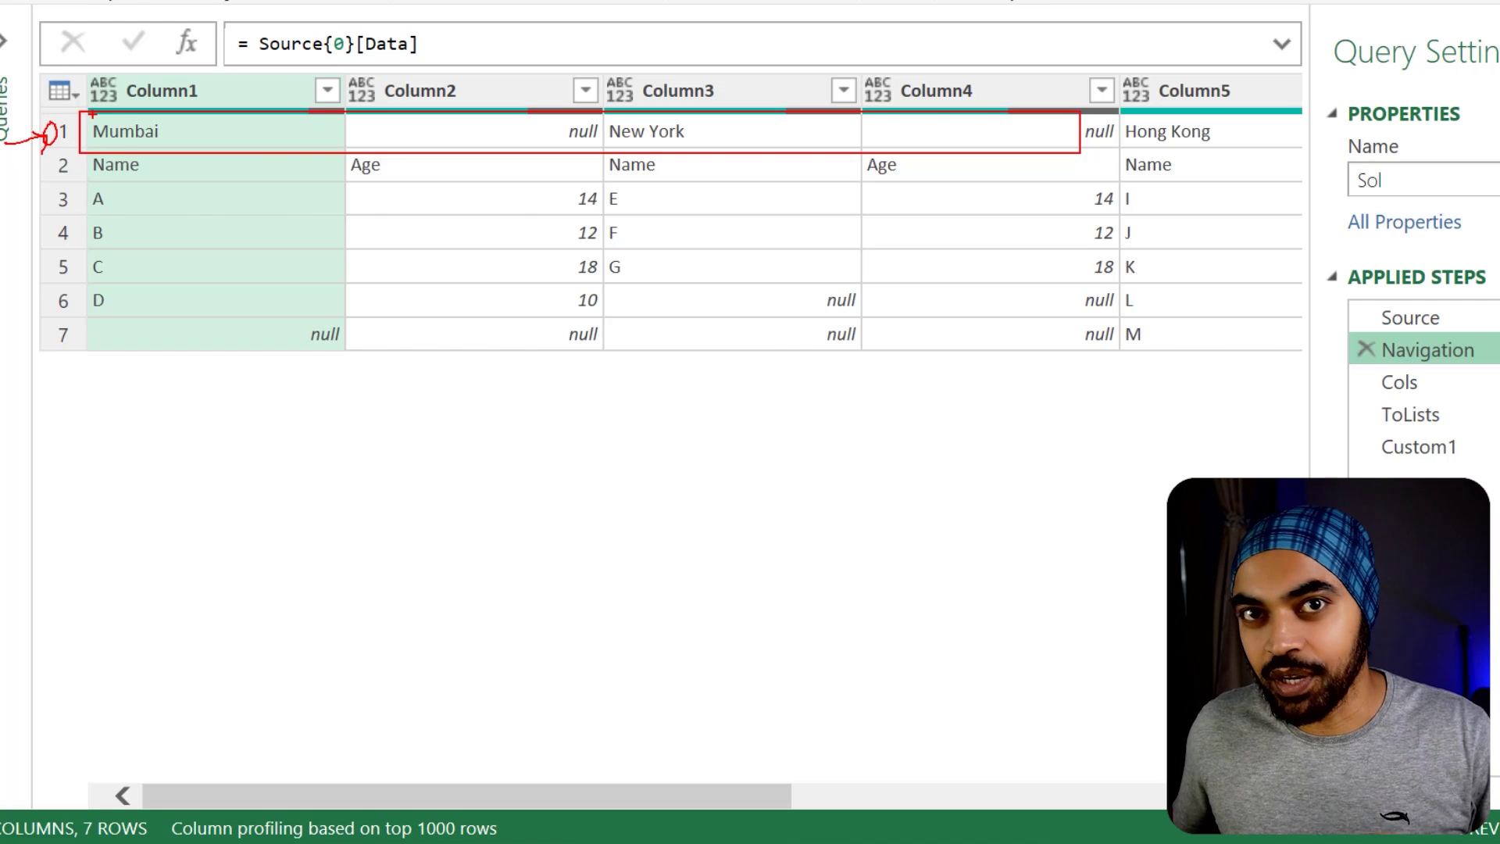
key(Escape)
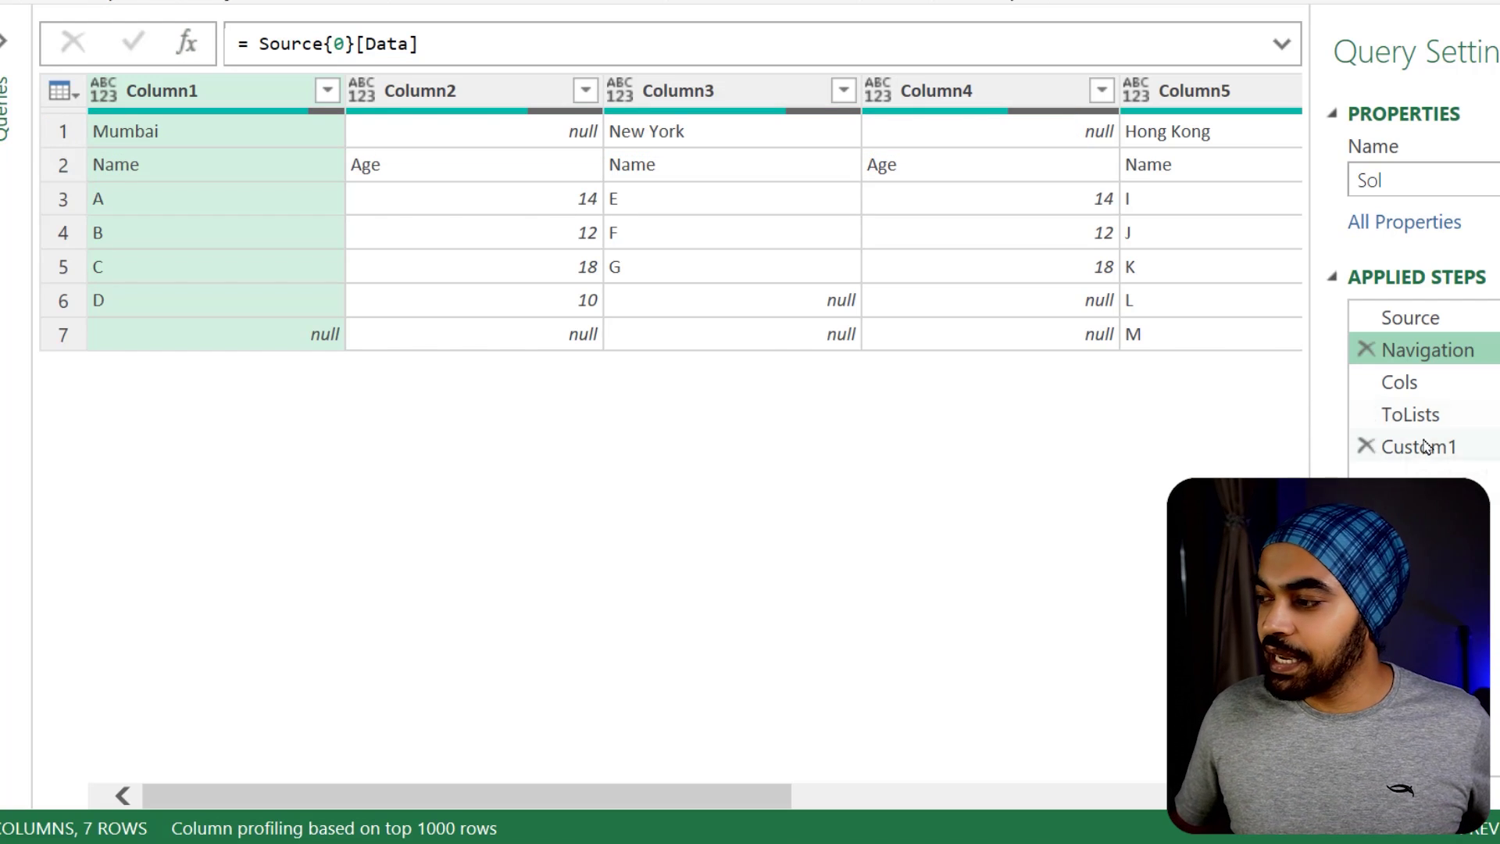
Add a custom step after Custom1 with the formula = Sheet1_Sheet{0} to return the sheet's first row as a record
click(1398, 446)
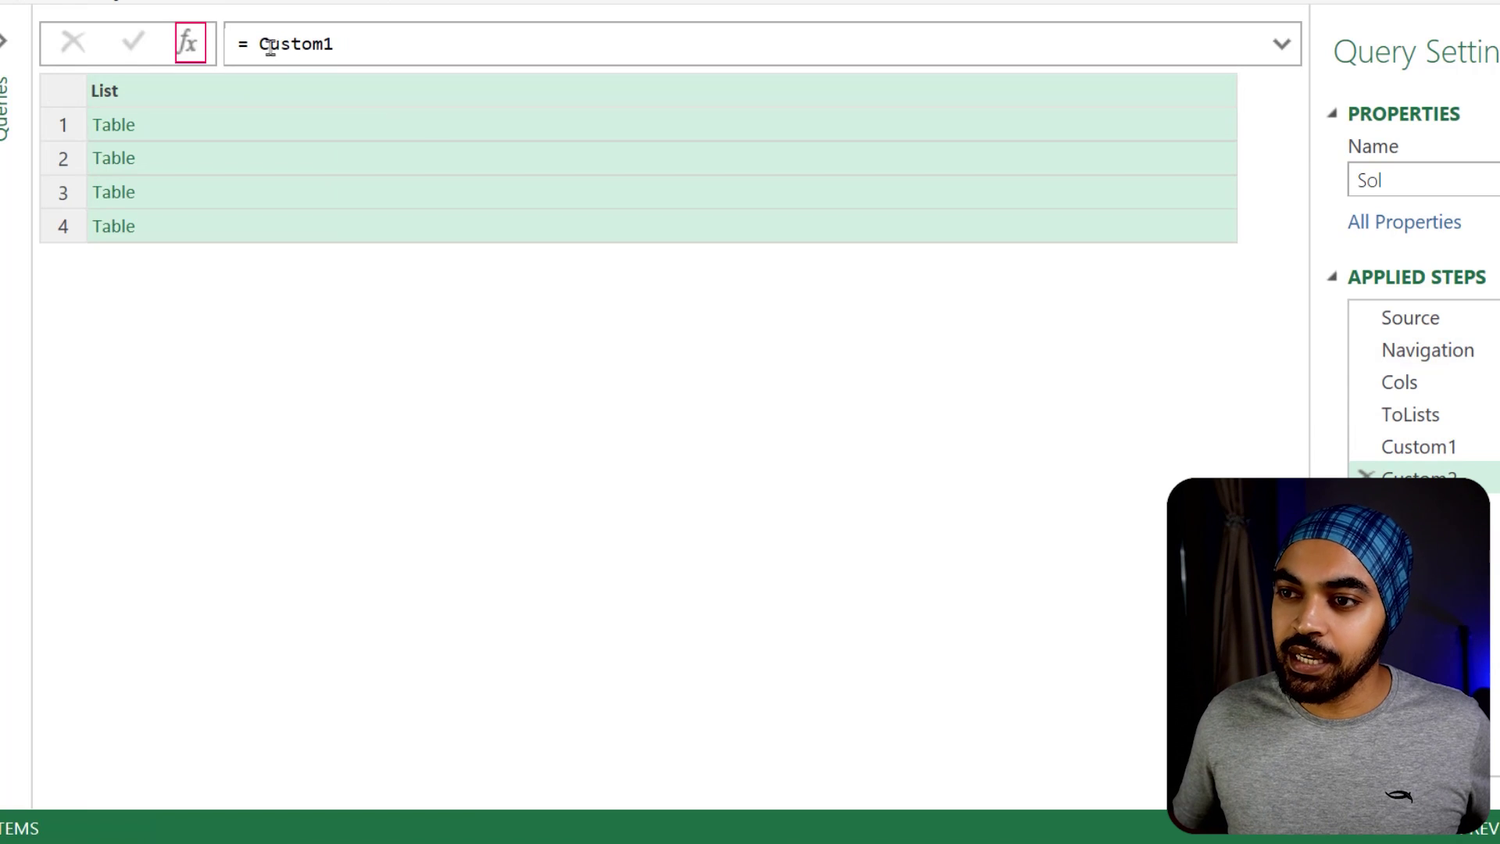
drag(259, 44, 334, 43)
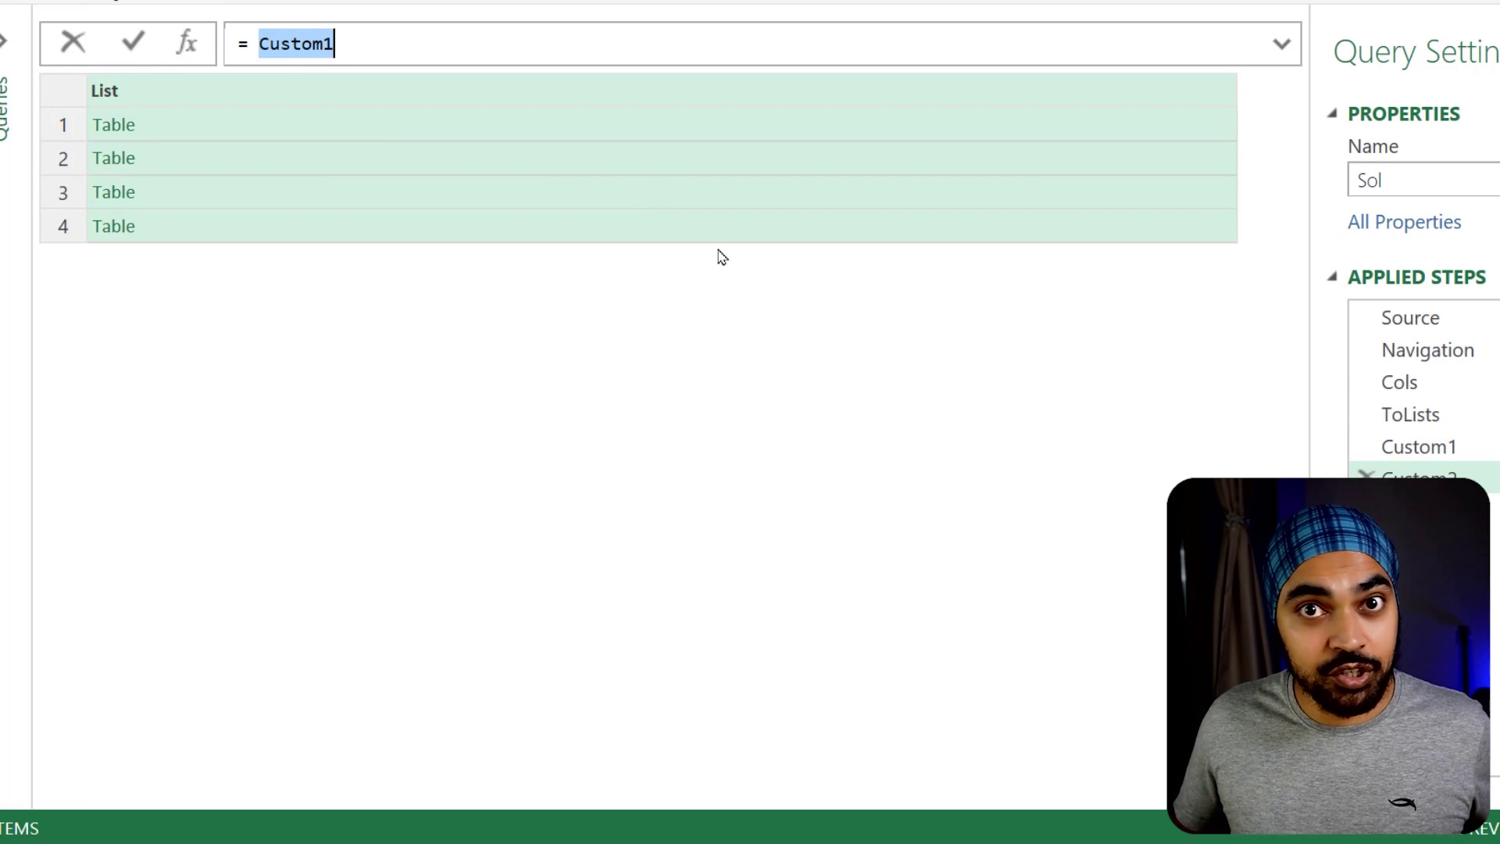
text(Sheet1_Sheet)
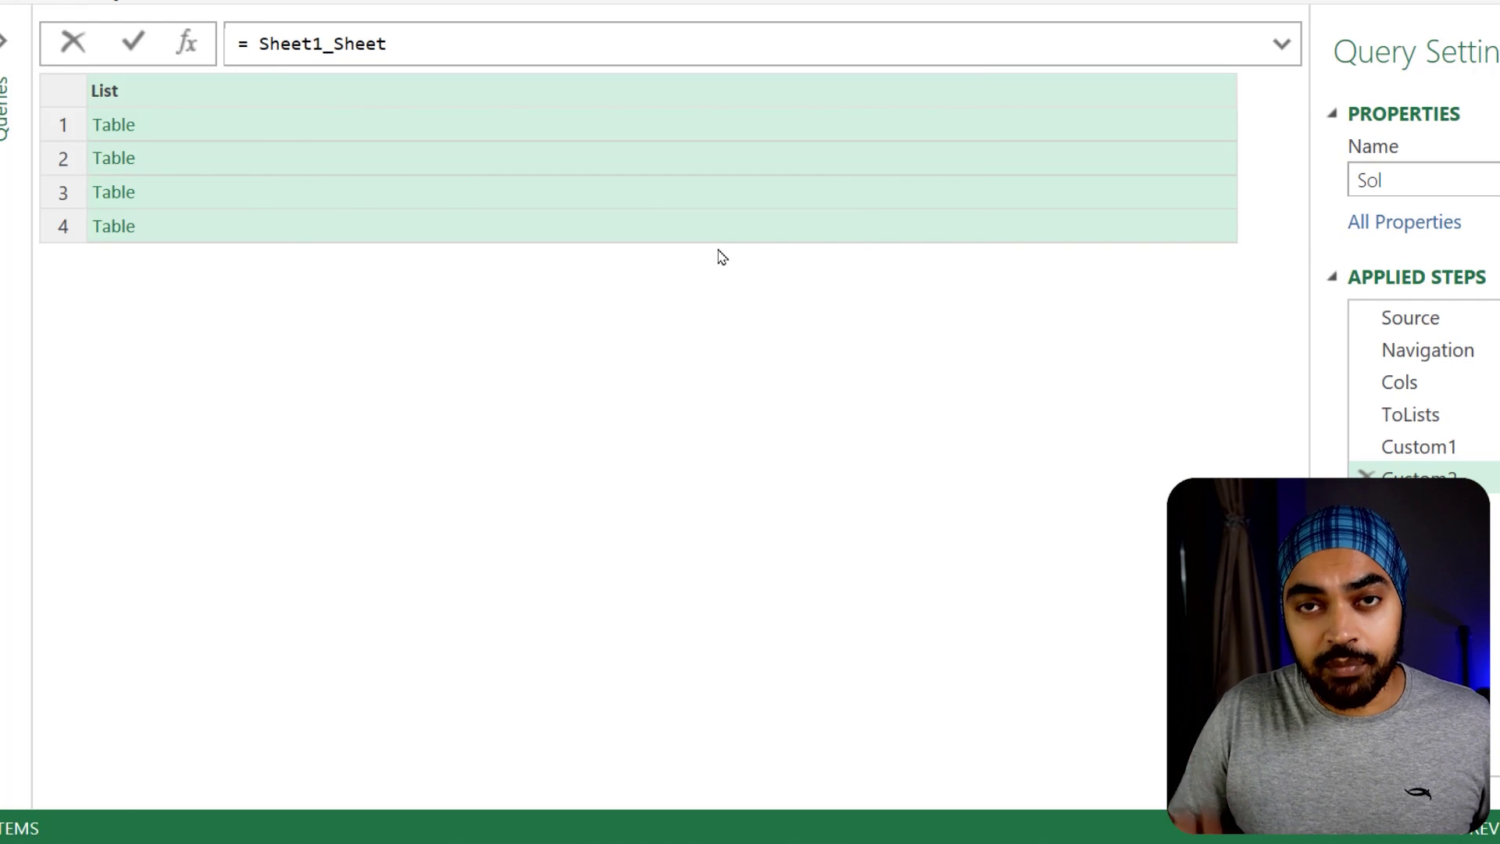
key(Return)
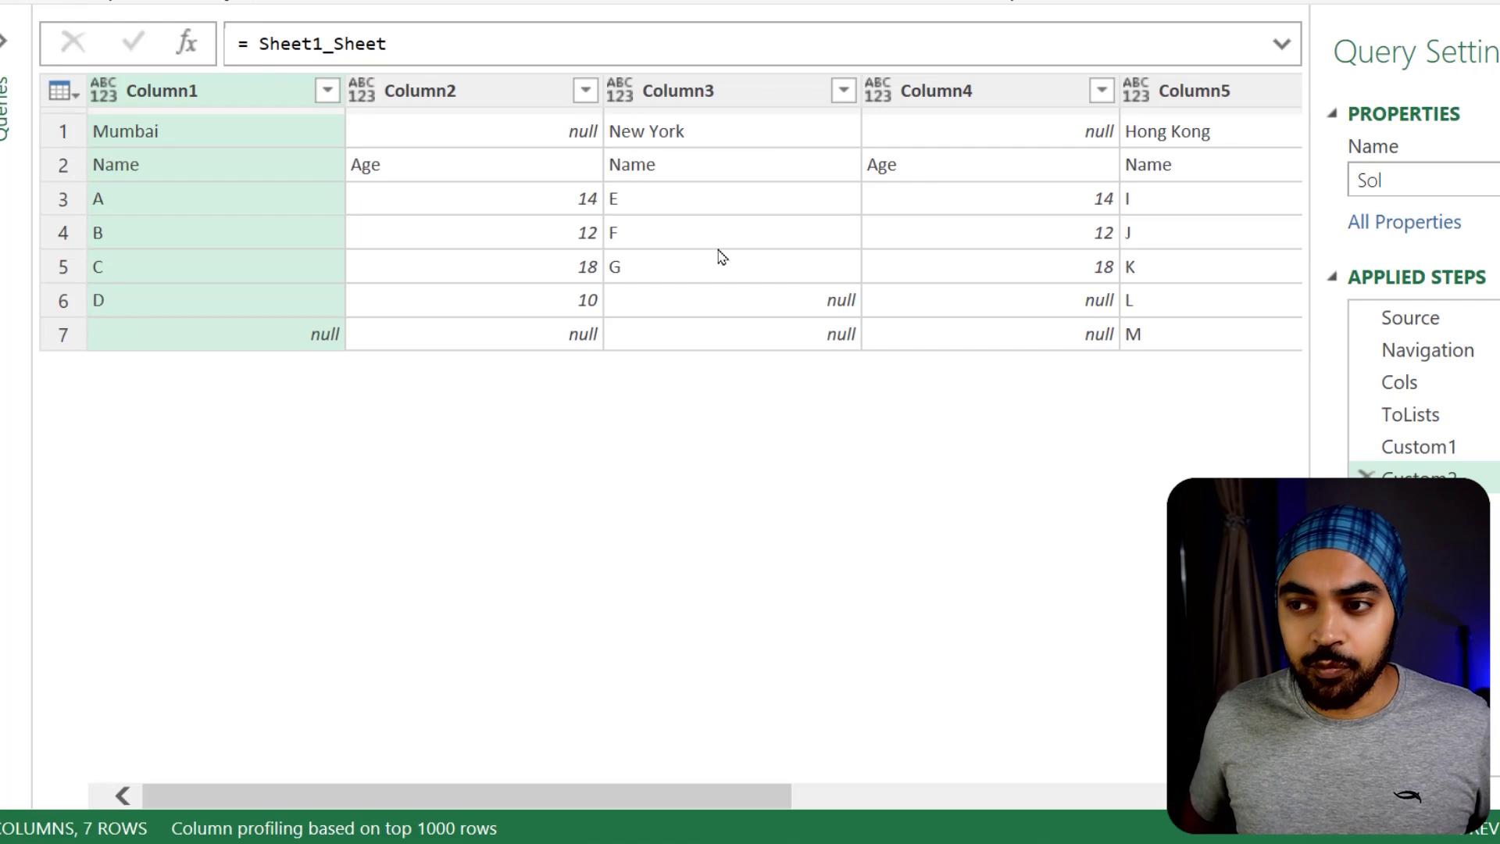
click(433, 43)
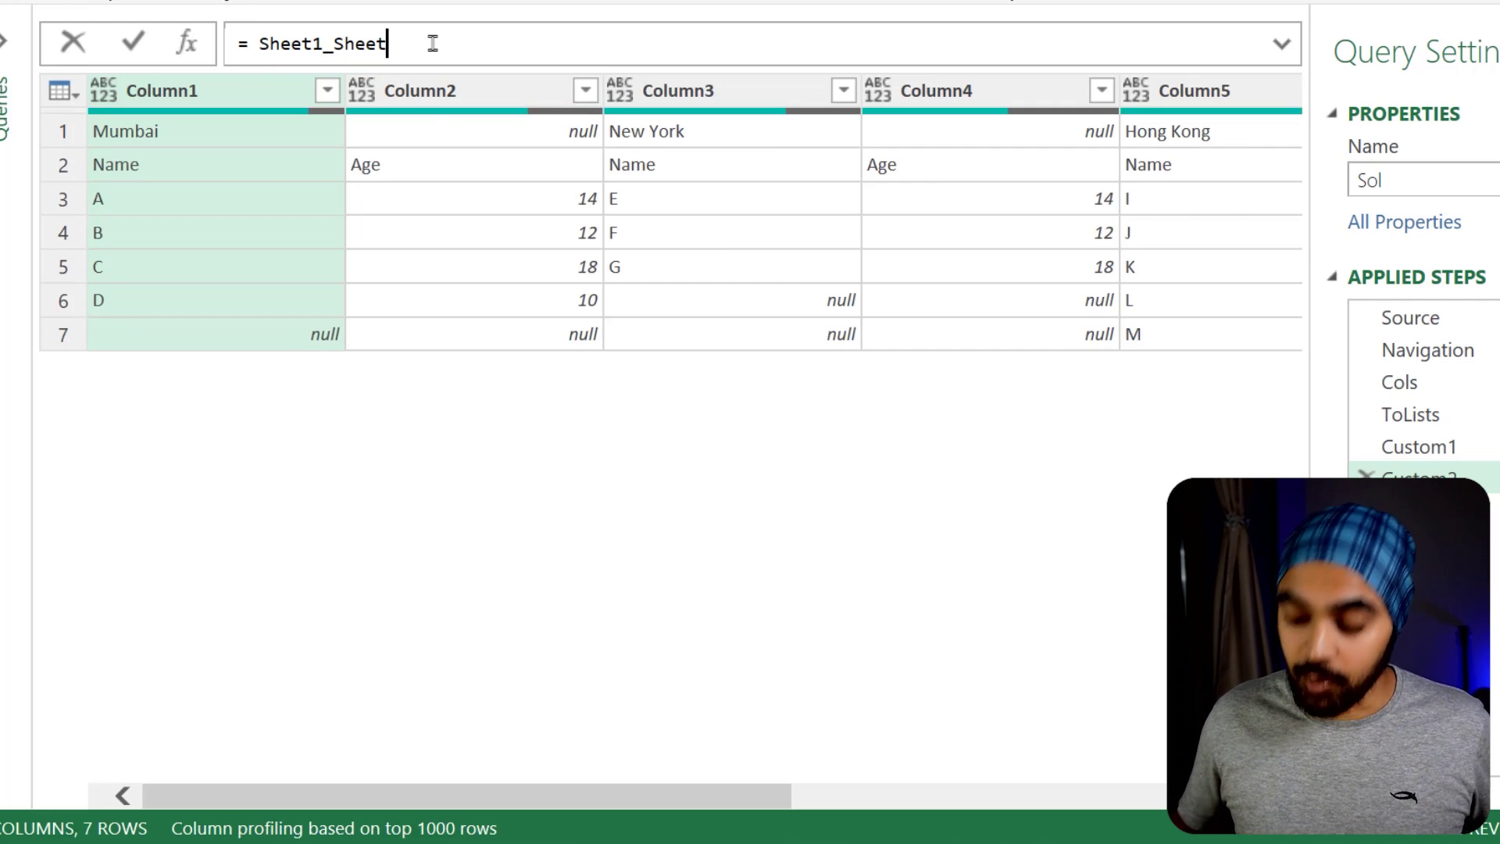
text({0)
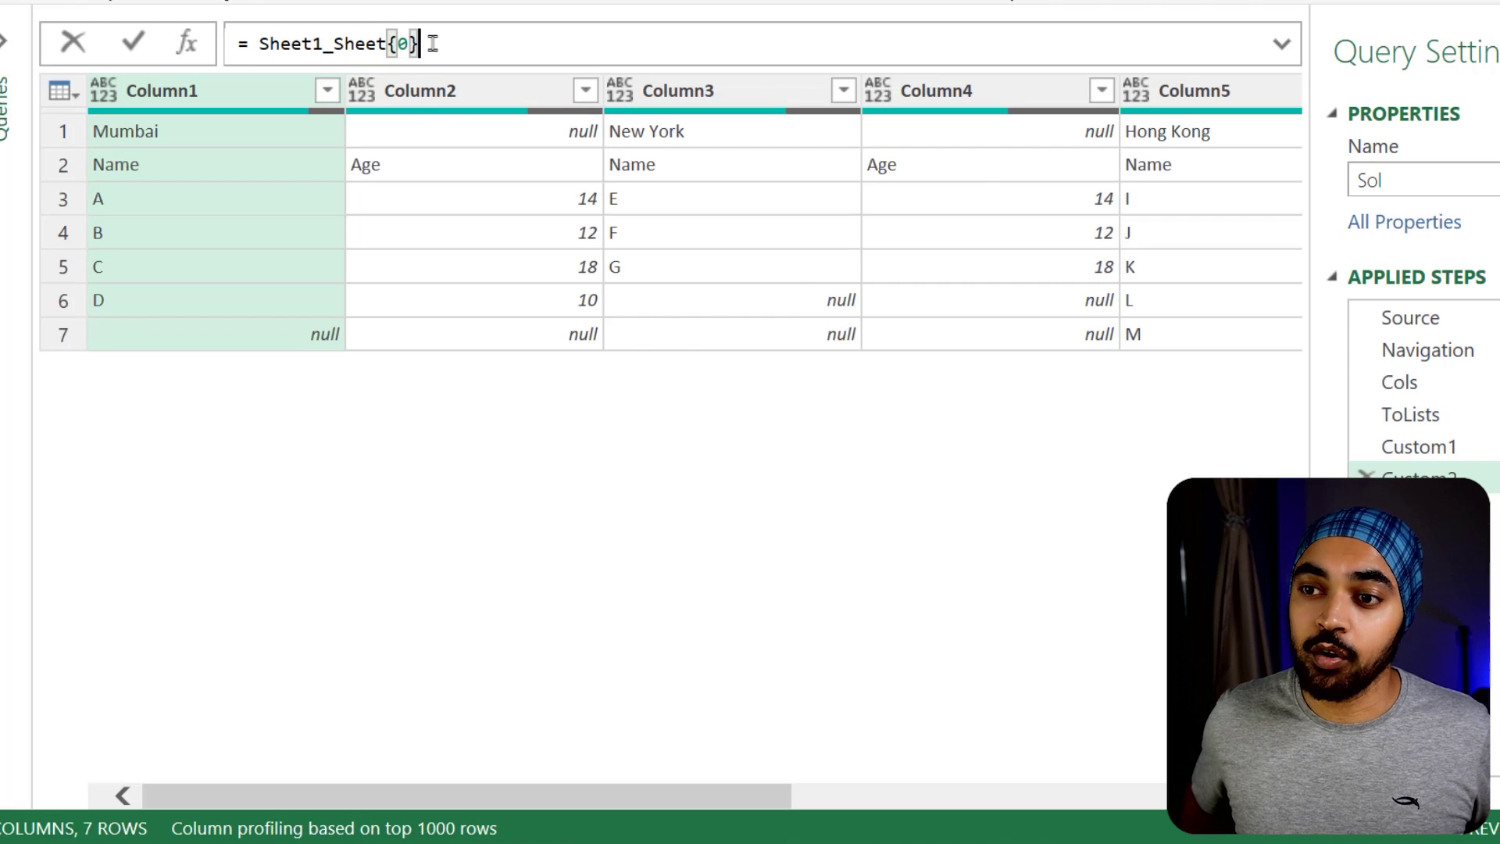
key(Return)
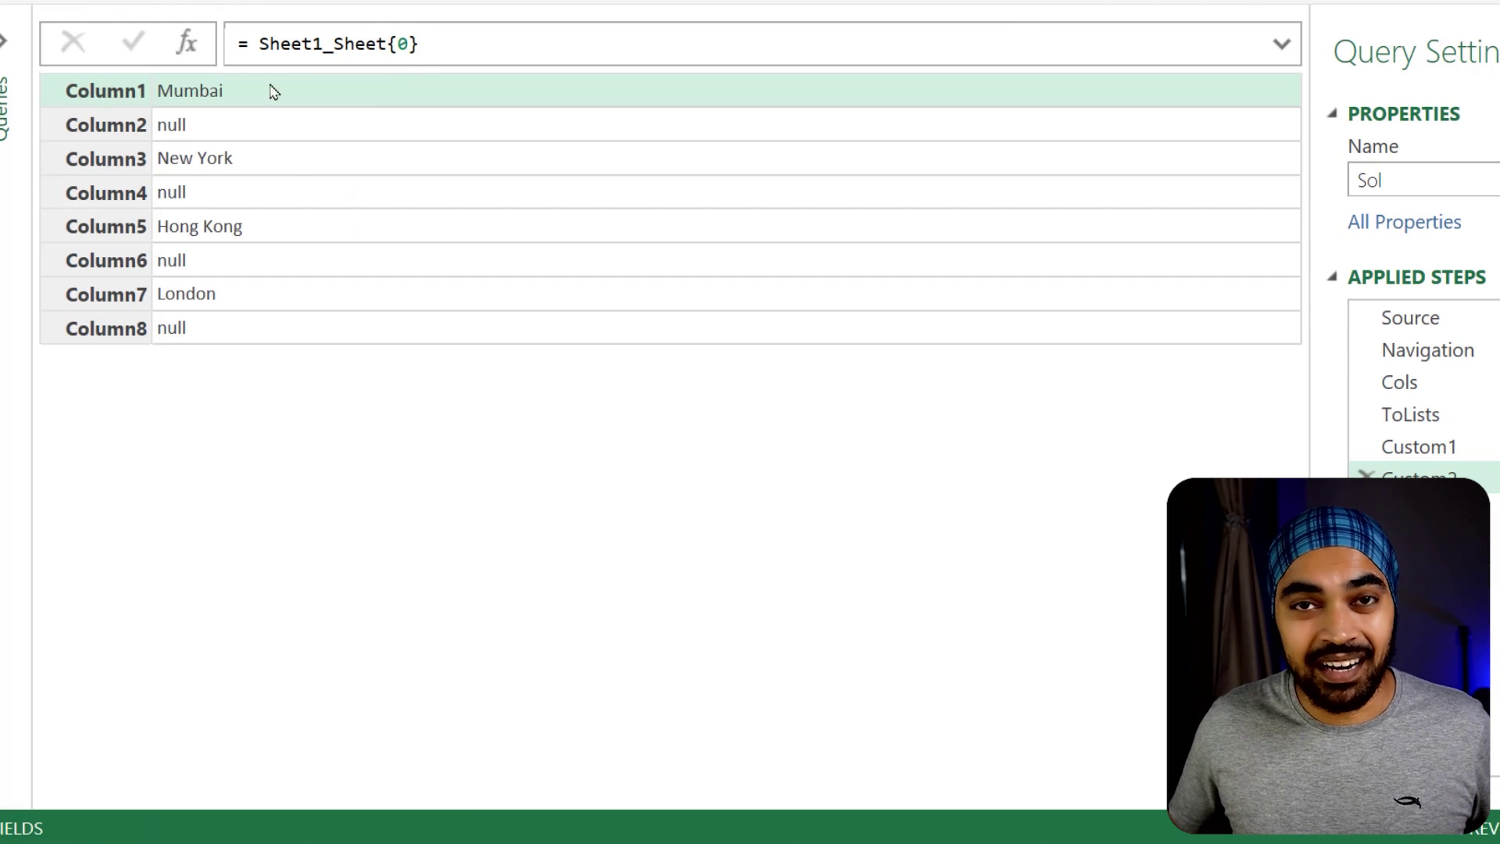
Wrap Sheet1_Sheet{0} in Record.ToList to turn the first-row record into a list
double_click(262, 43)
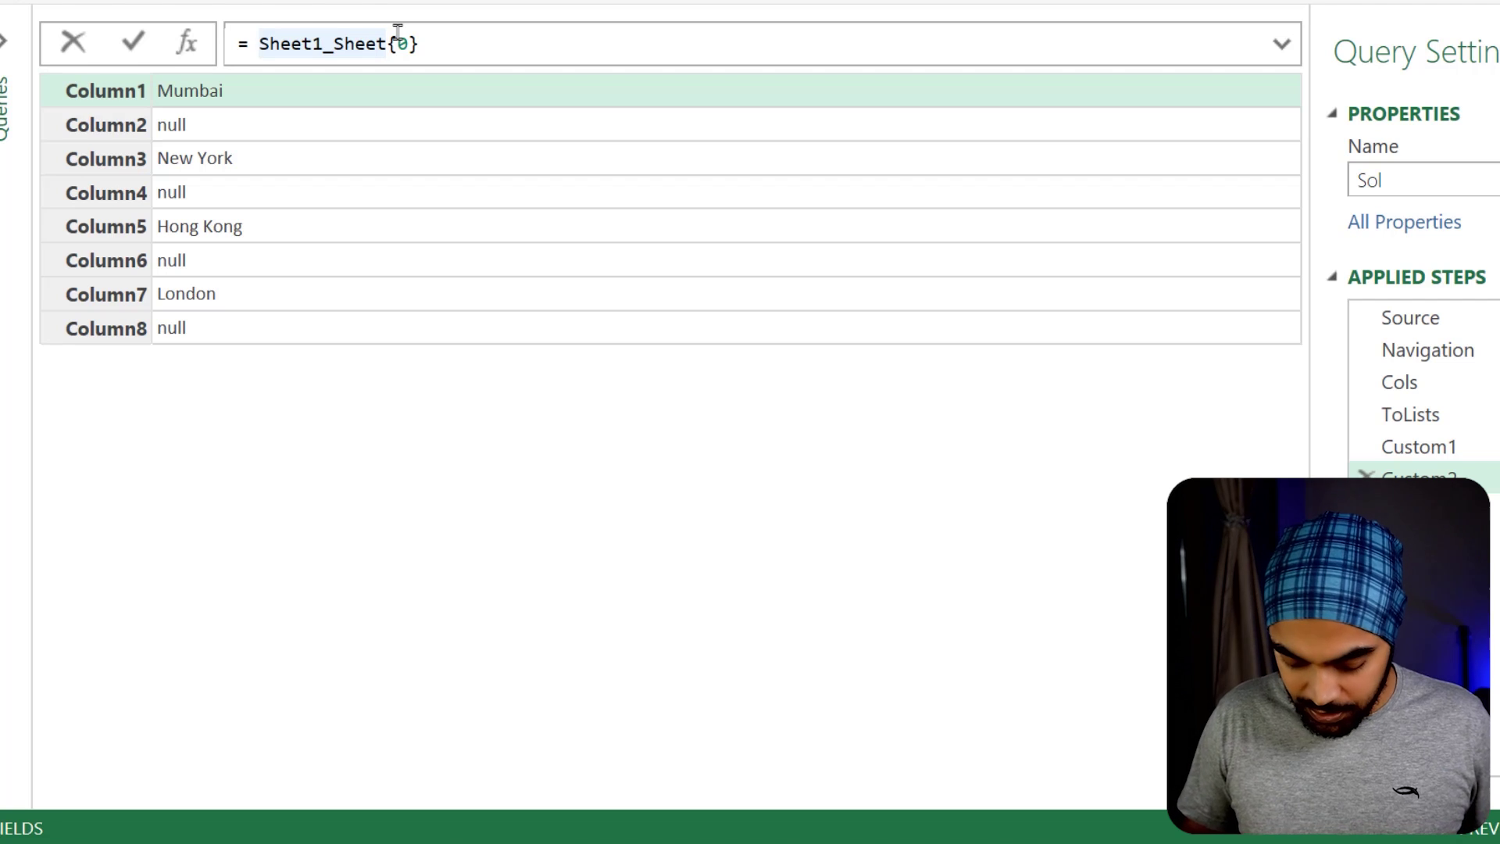
key(Left)
text(Record)
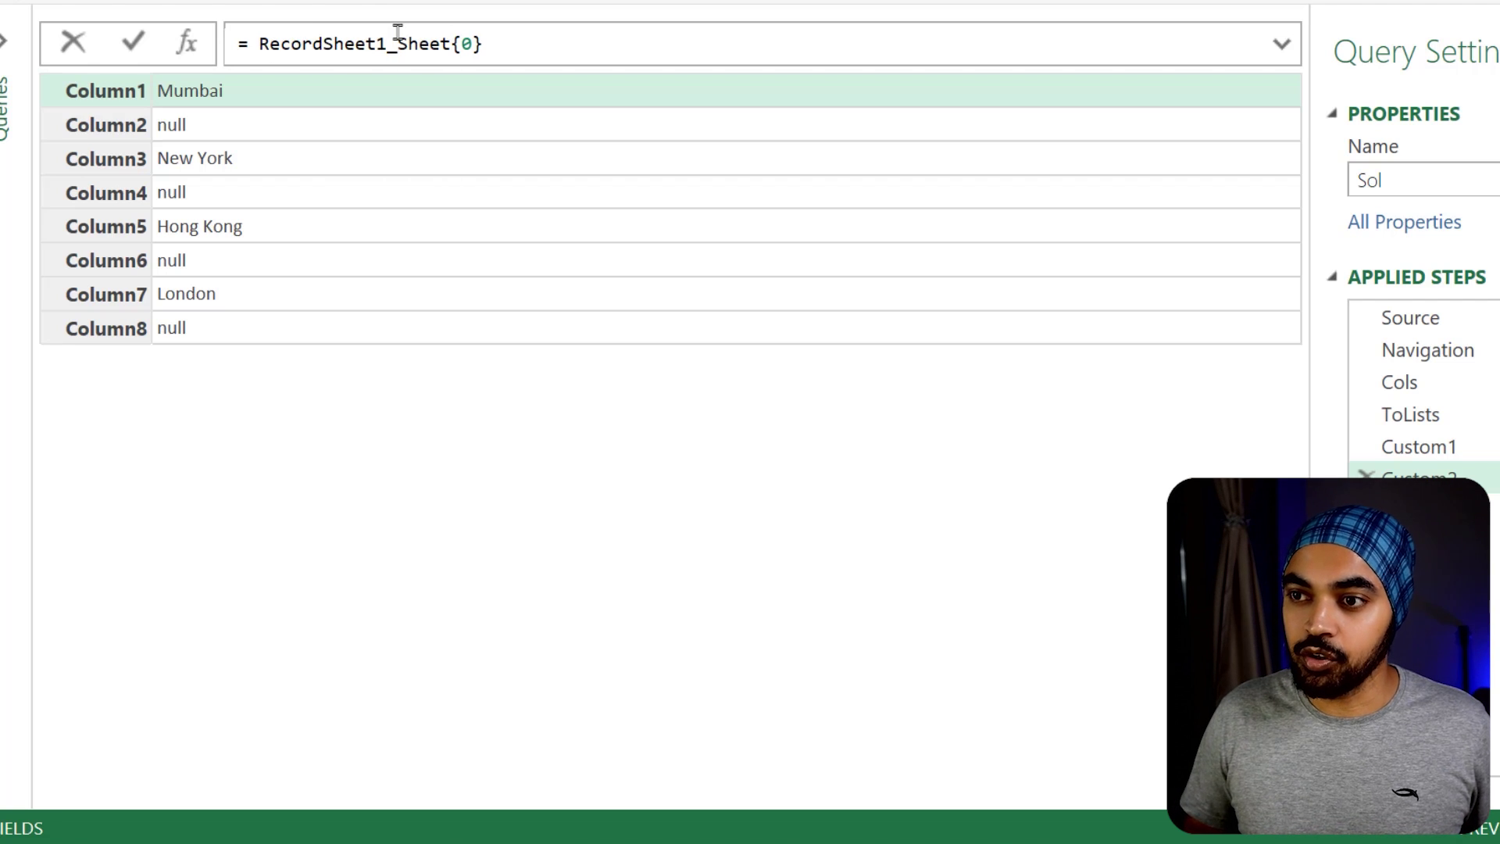
text(.ToLi)
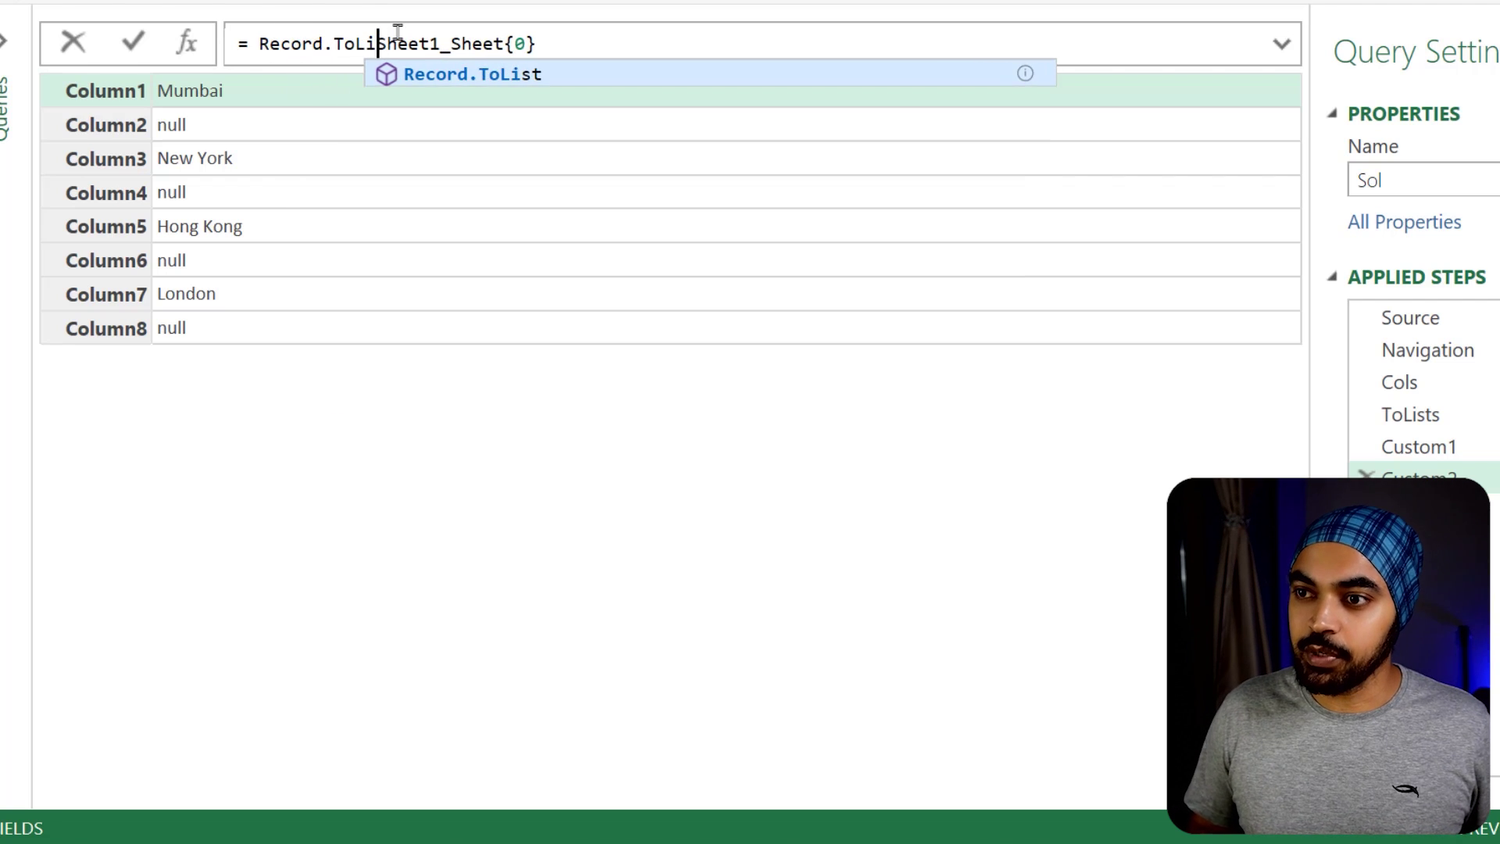
text(st()
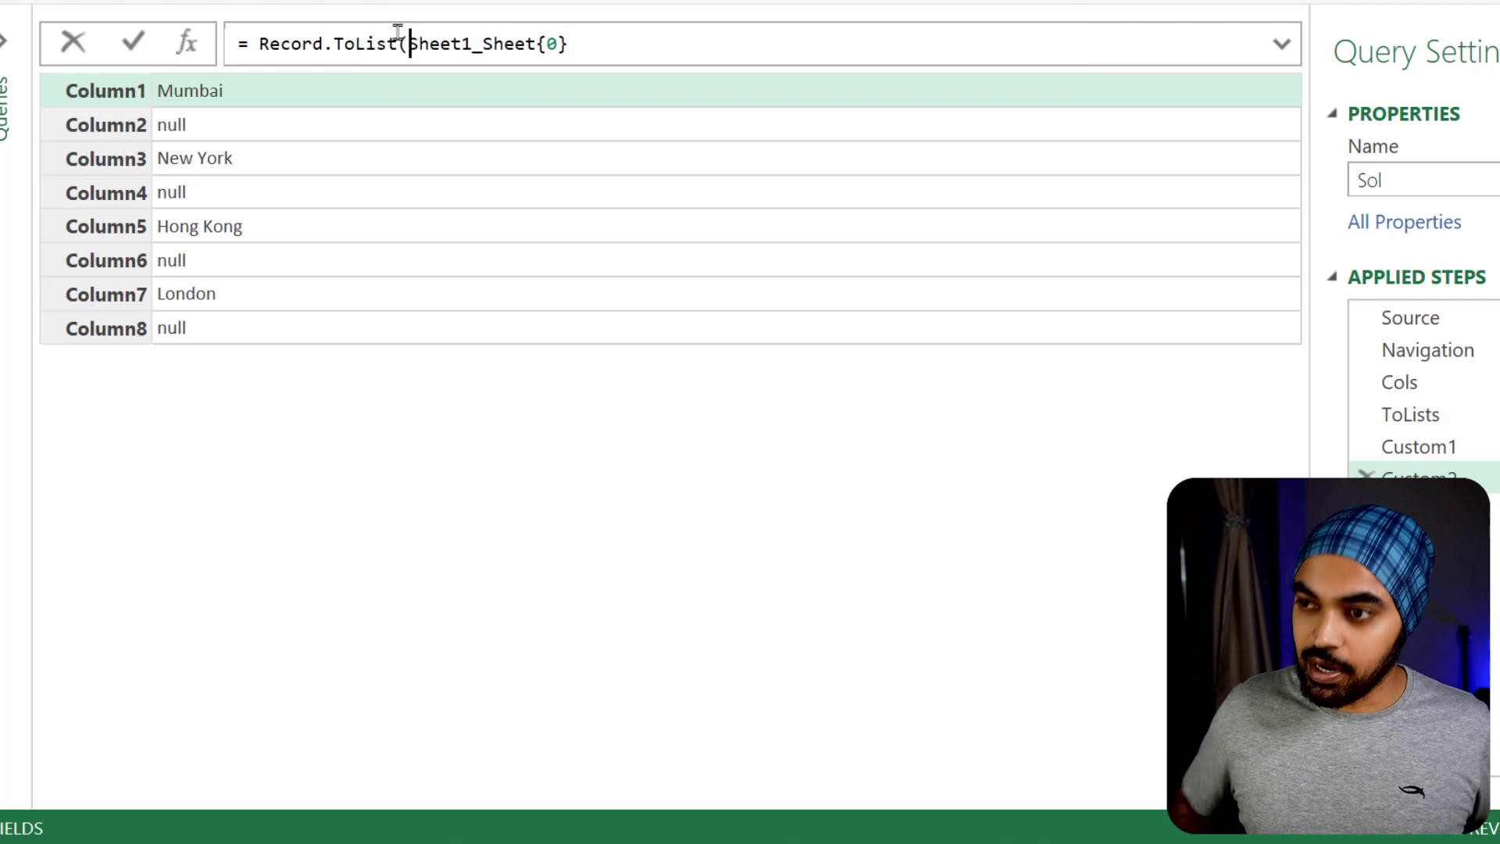
key(End)
text())
key(Return)
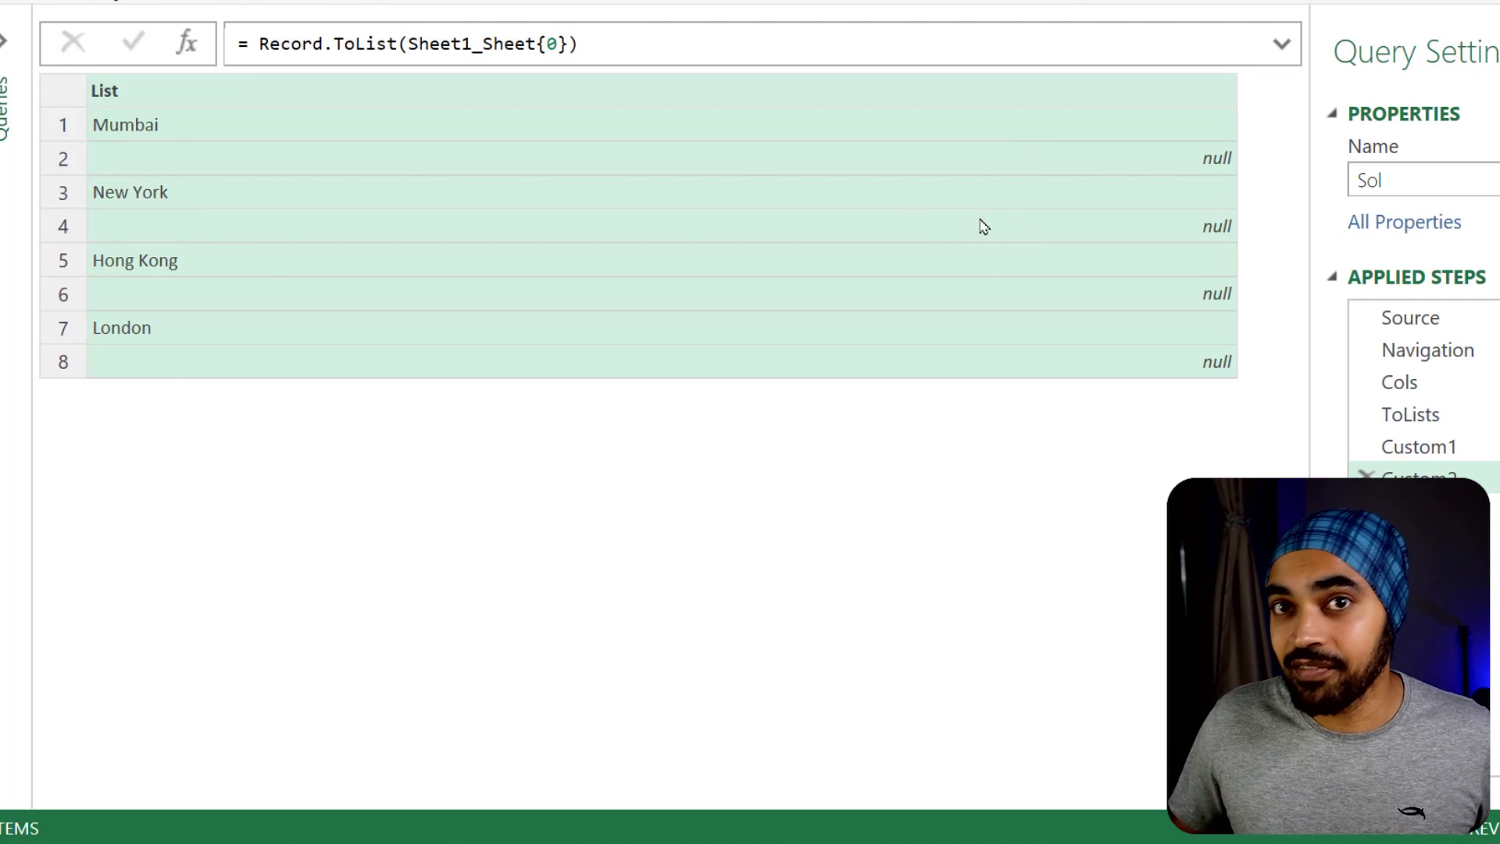
Wrap the Record.ToList formula in List.RemoveNulls to keep only the city names, and rename the step Locations
click(259, 44)
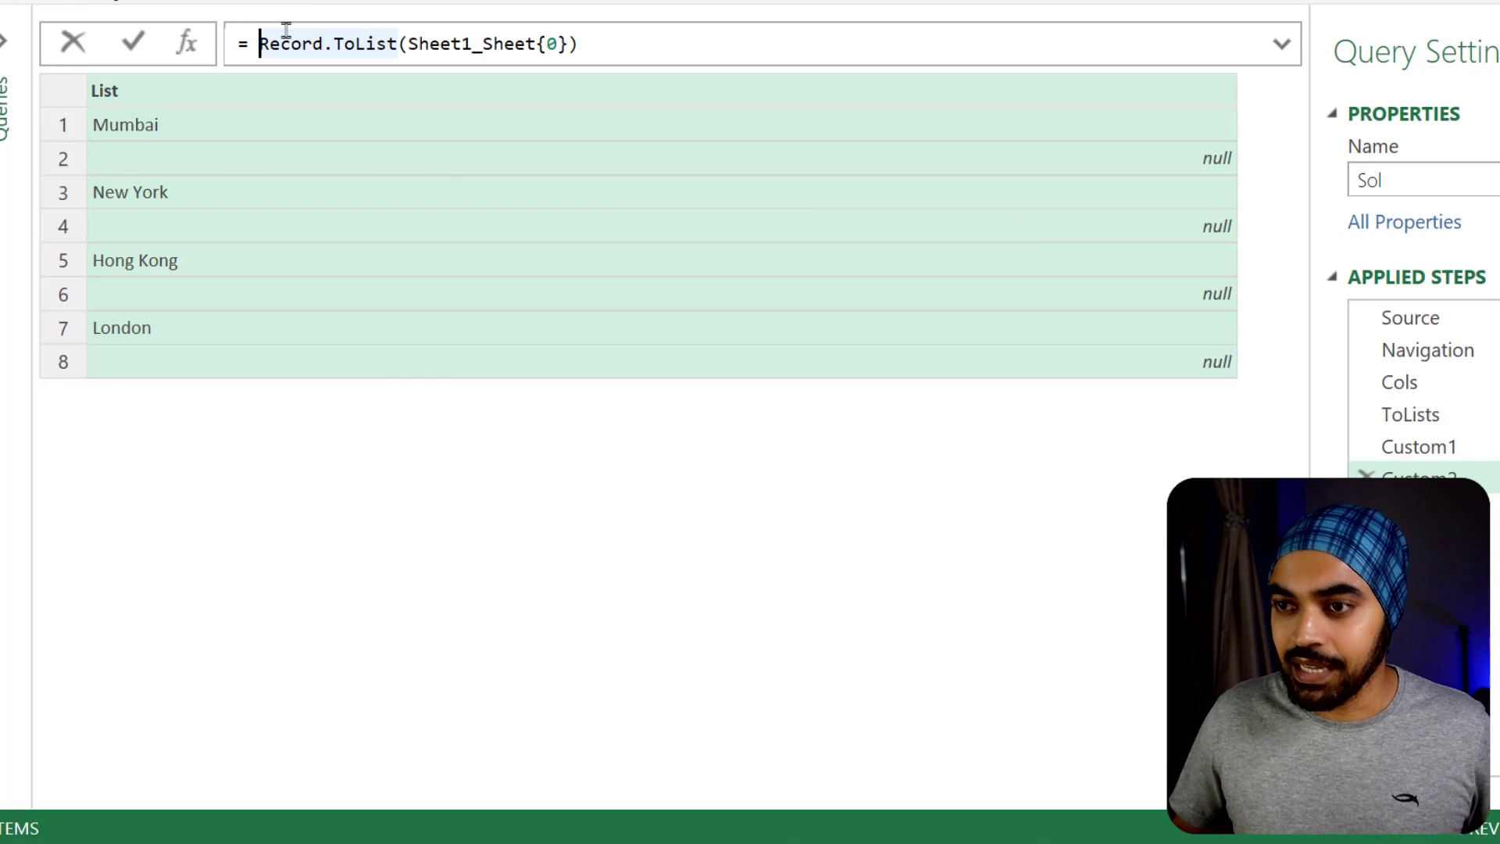
text(List.RemoveNull)
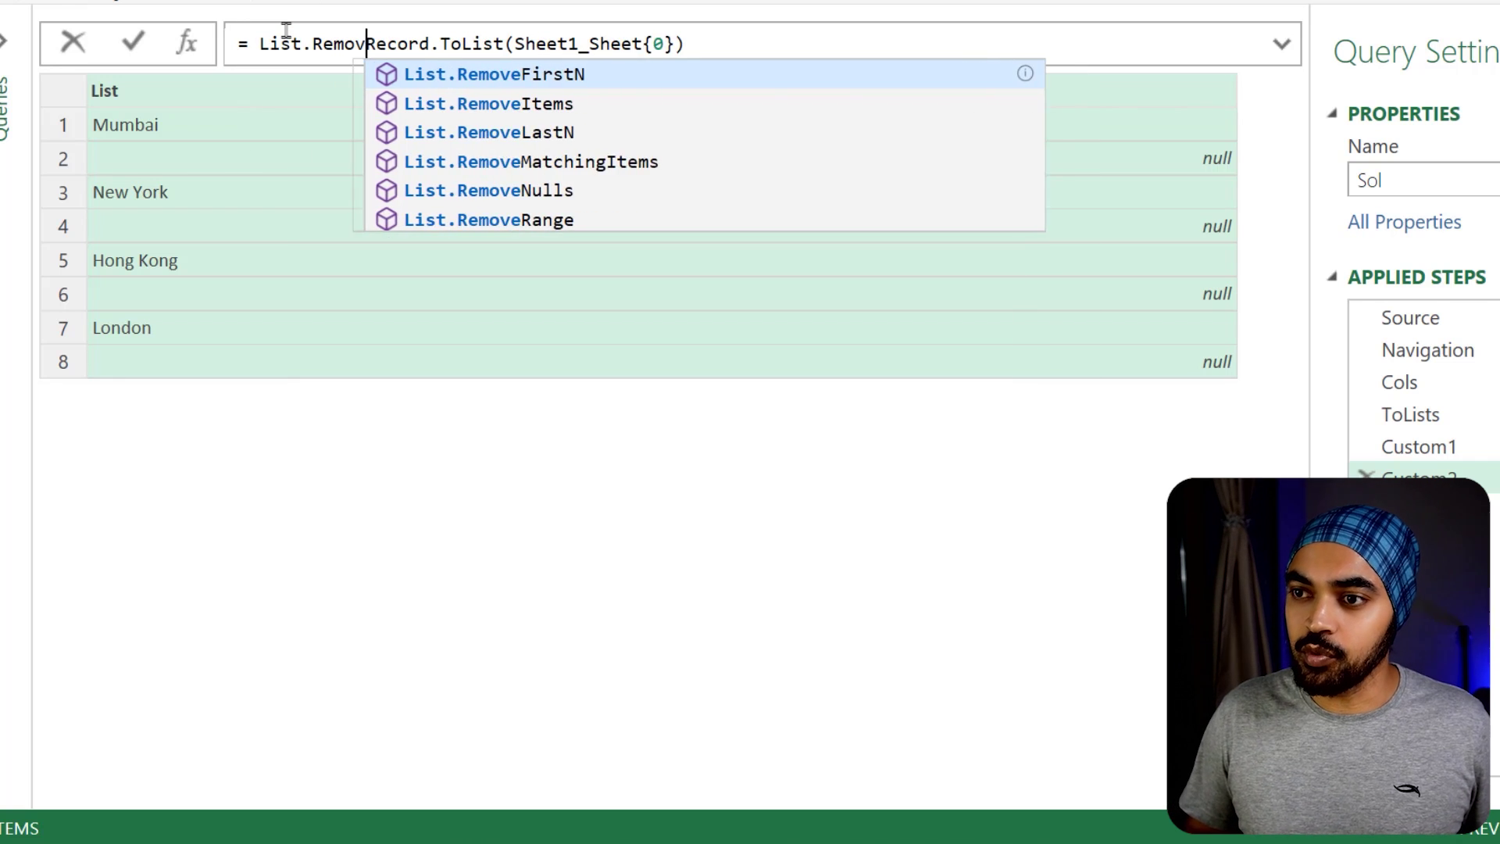
text(s)
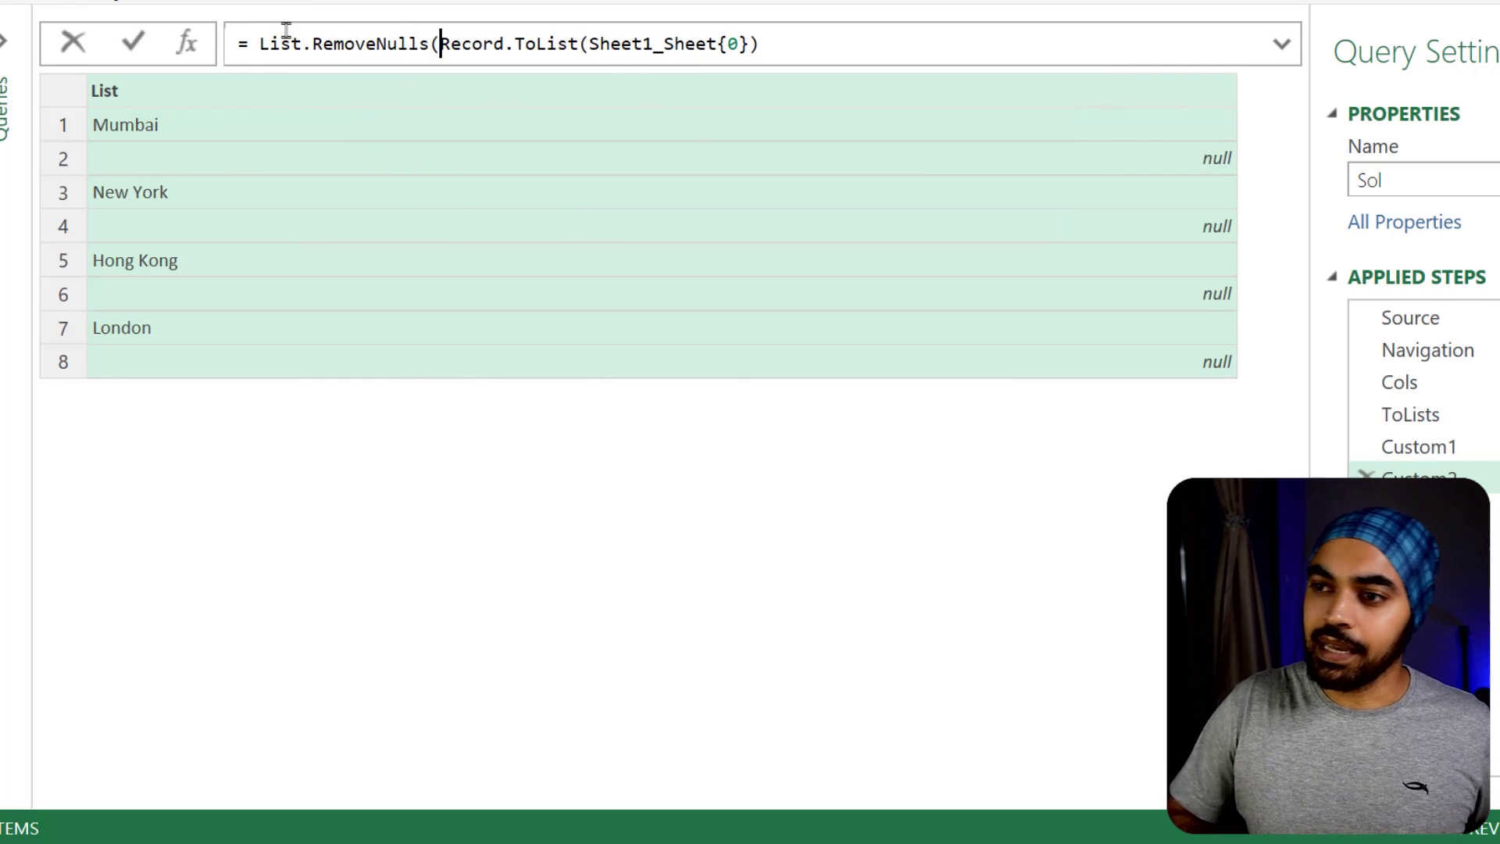
text(()
key(End)
text())
key(Return)
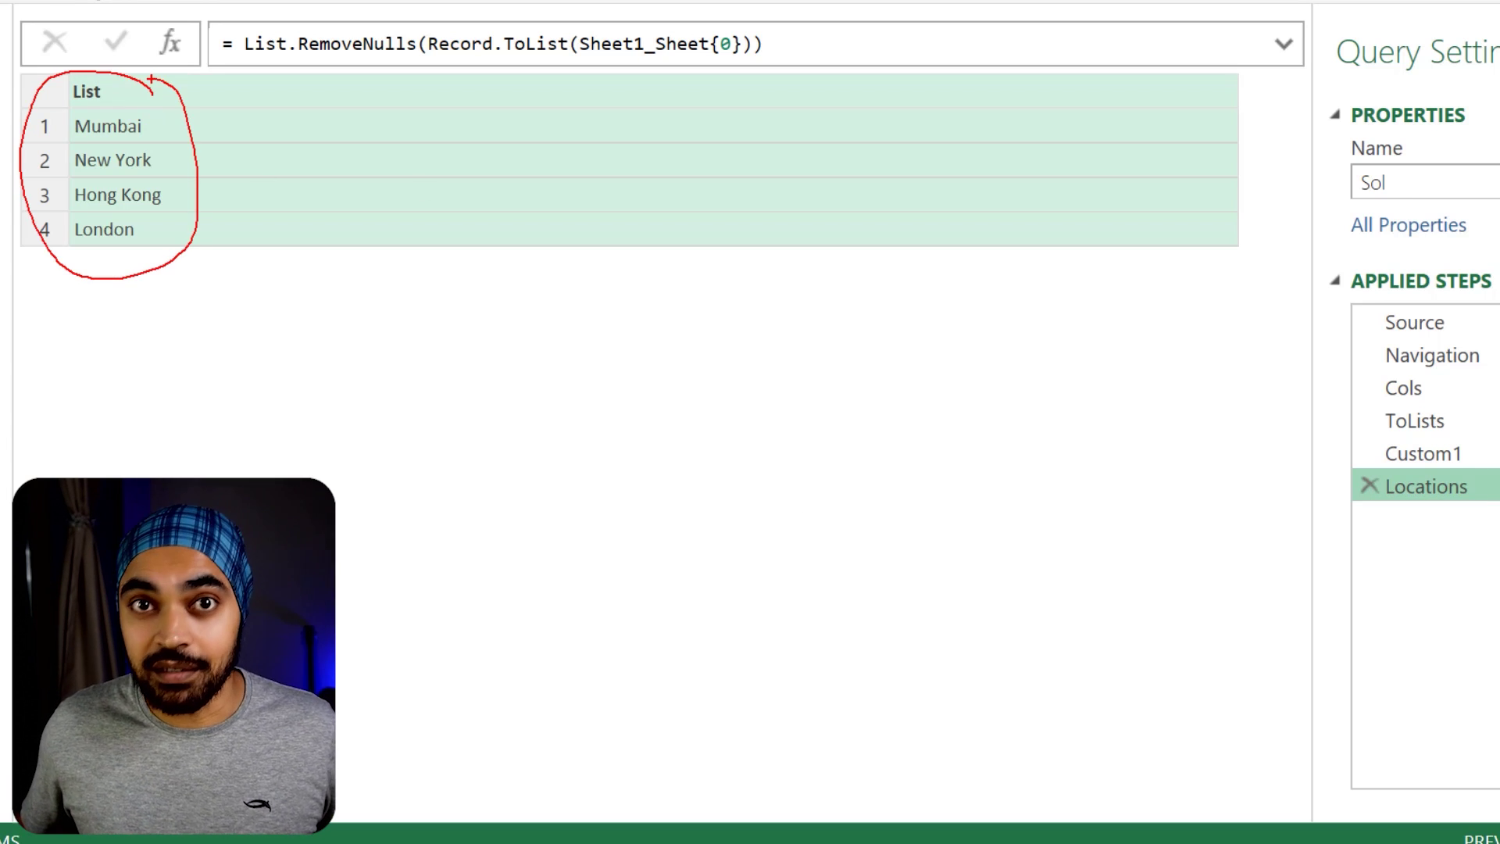
Review the list of tables in the Custom1 step against the city names in Locations
click(1440, 455)
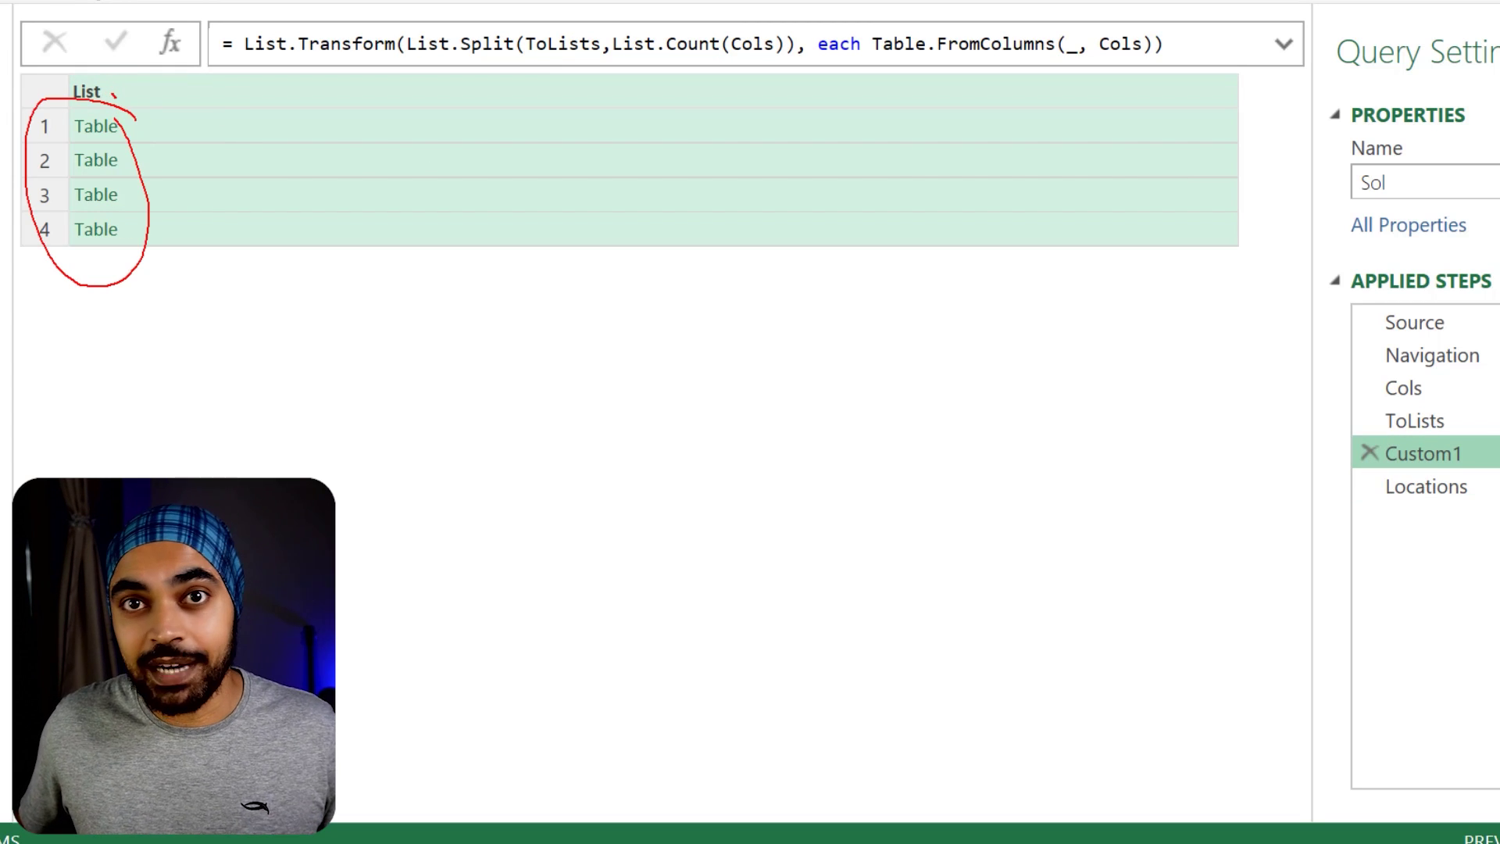
Examine the four tables listed in Custom1 as one column of a combined table alongside a column of locations
mouse_move(143, 128)
mouse_down()
mouse_move(172, 126)
mouse_move(167, 160)
mouse_up()
drag(150, 191, 186, 189)
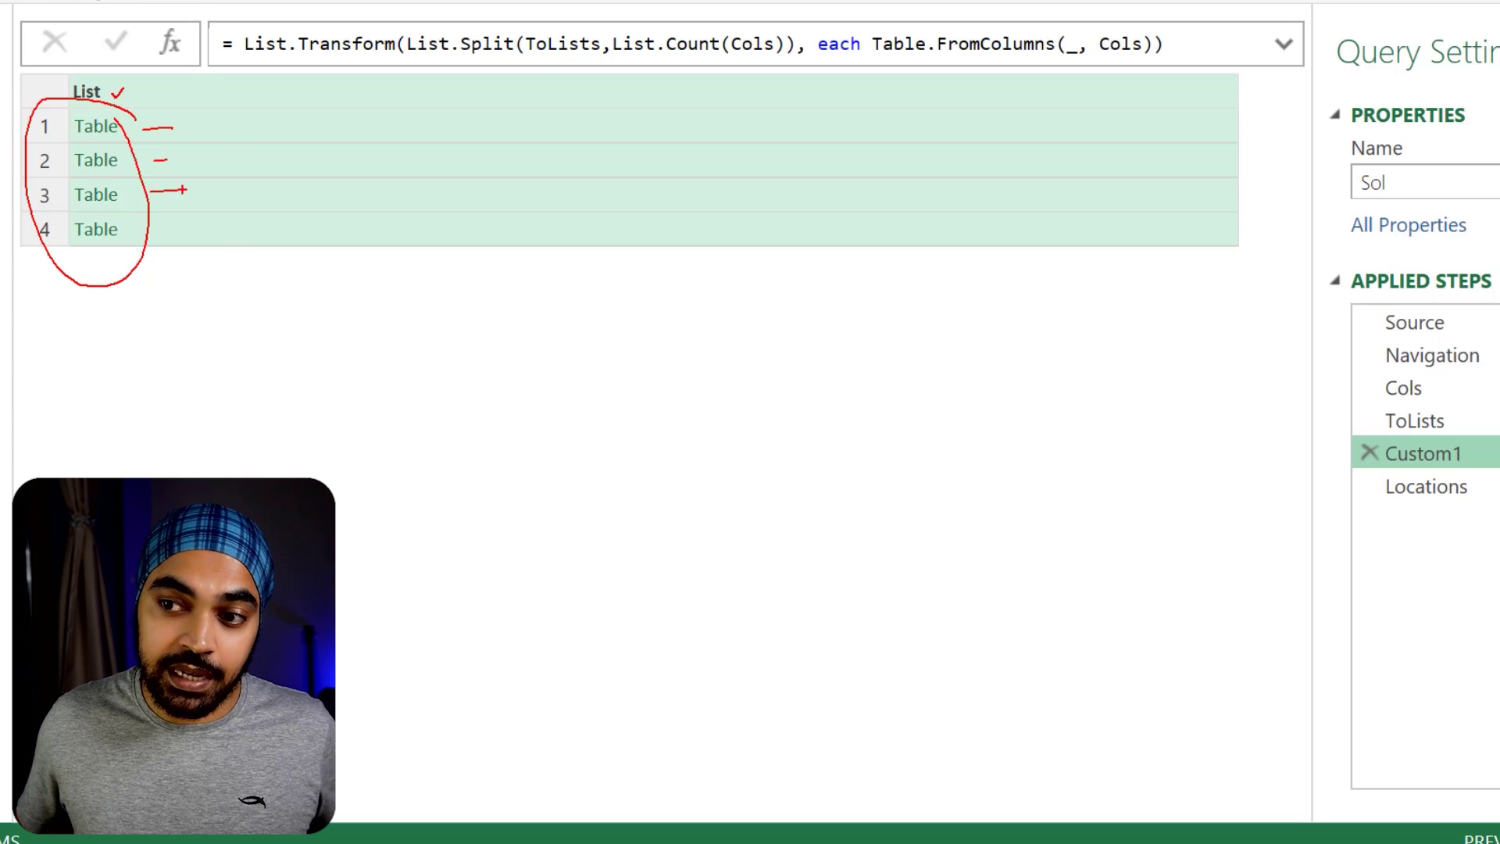
drag(38, 74, 160, 294)
key(Escape)
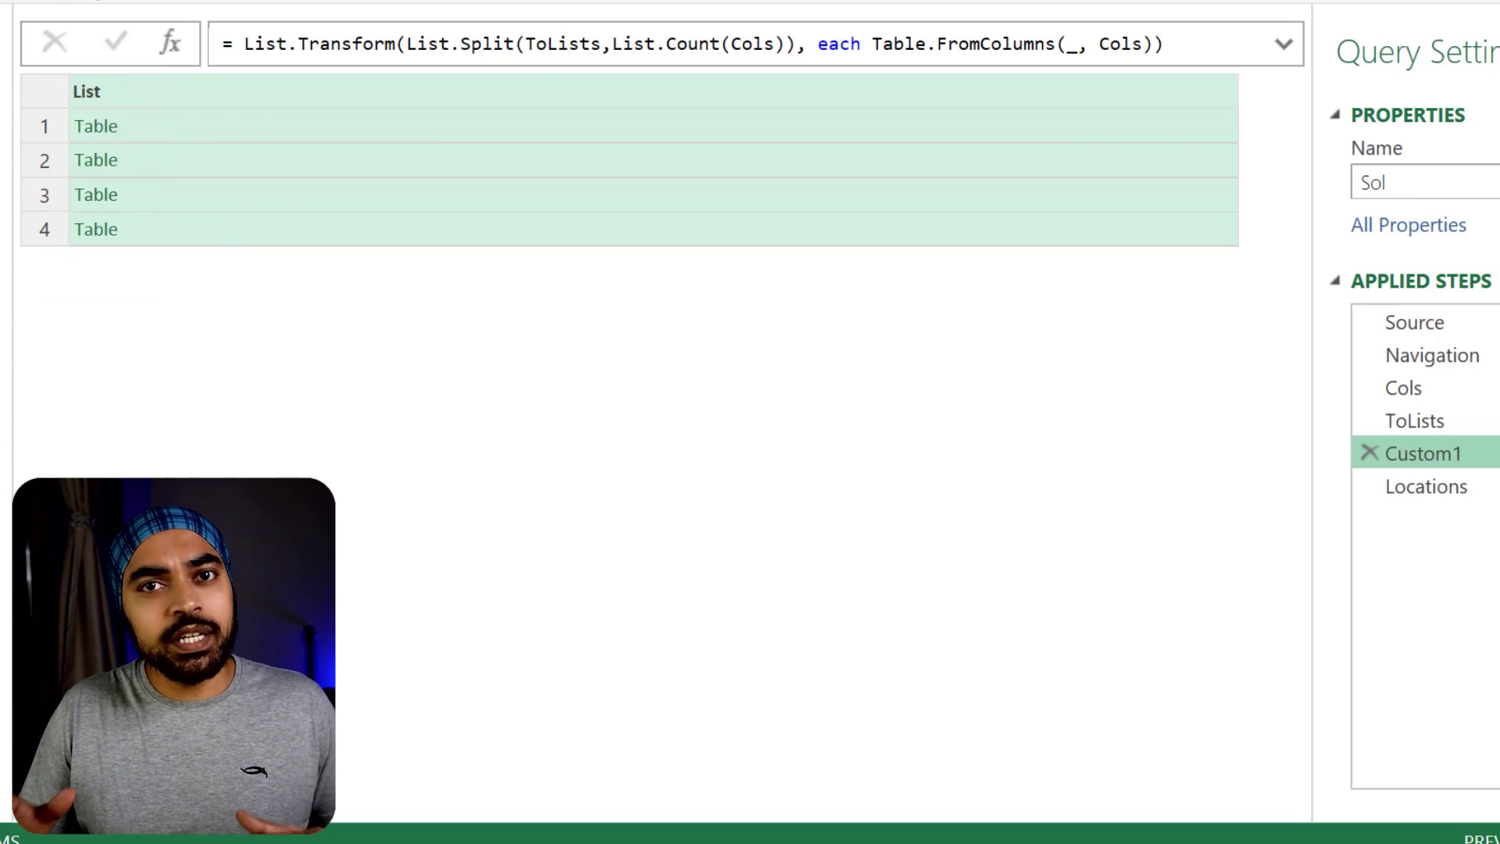
key(ctrl+2)
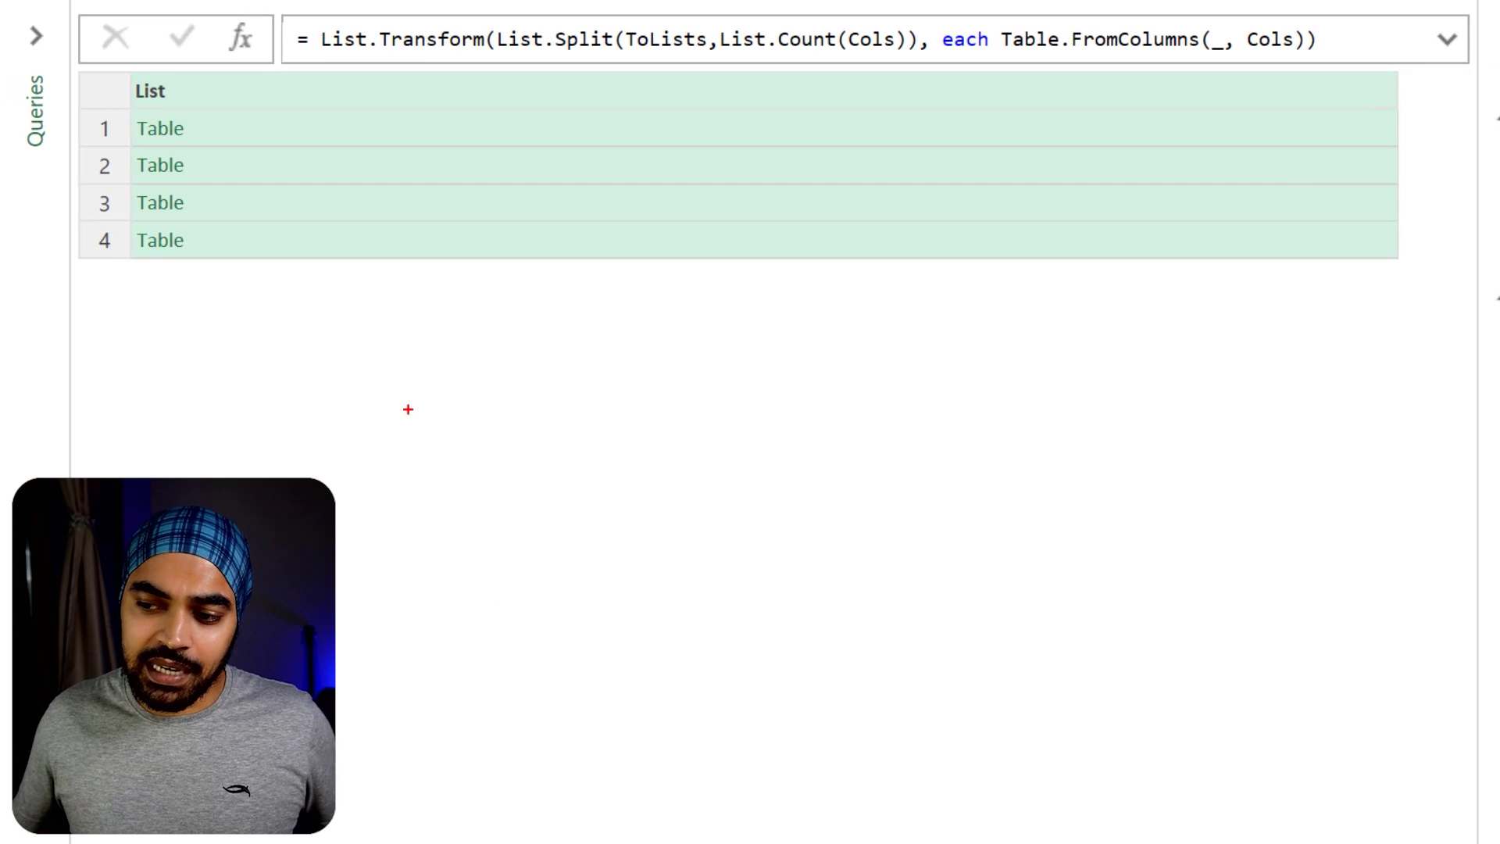
drag(376, 444, 504, 600)
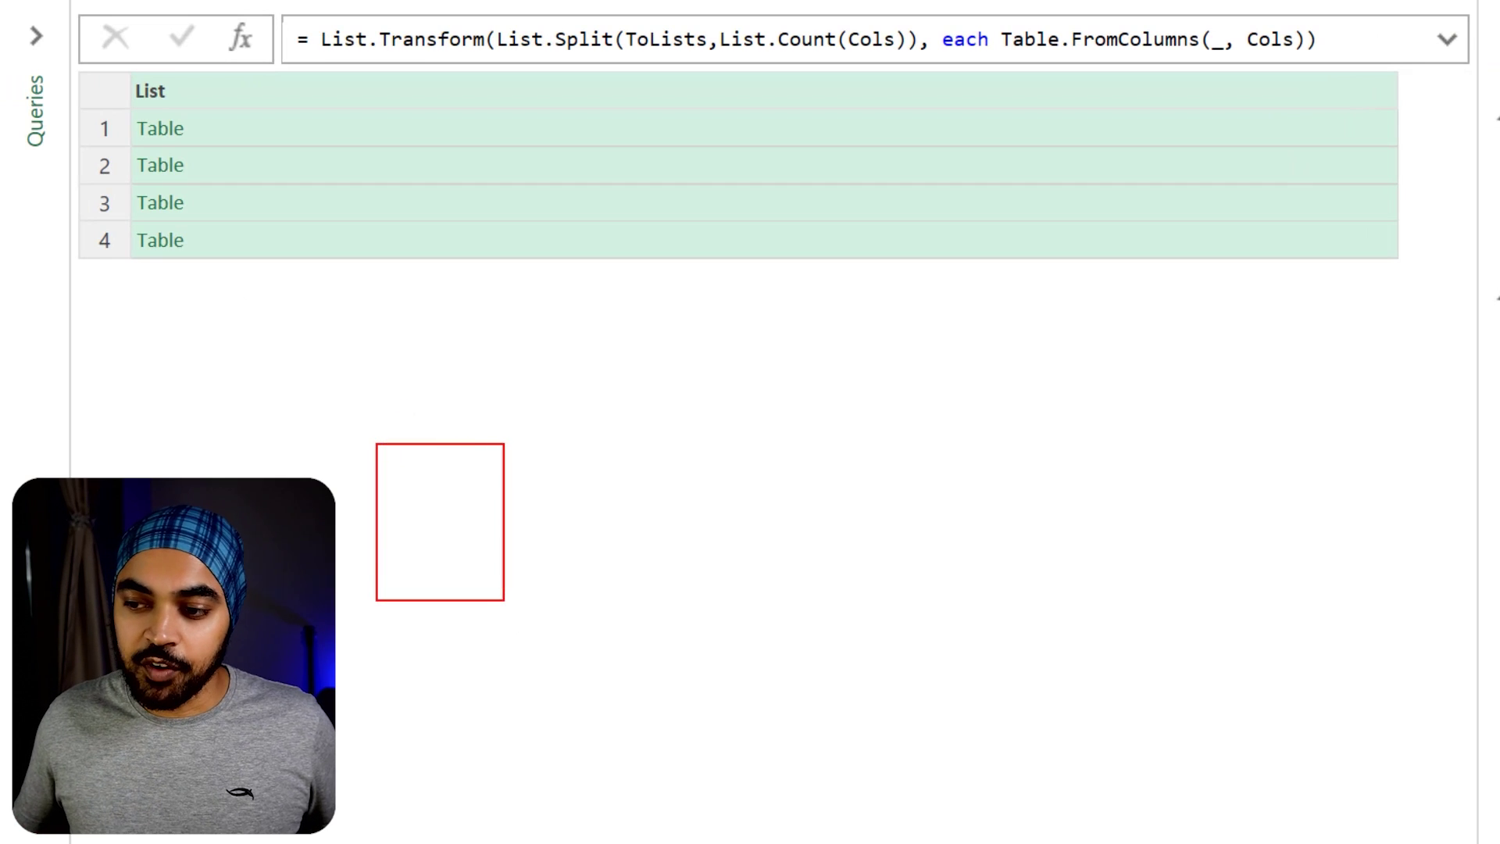
mouse_move(425, 473)
mouse_down()
mouse_move(455, 473)
mouse_move(470, 562)
mouse_up()
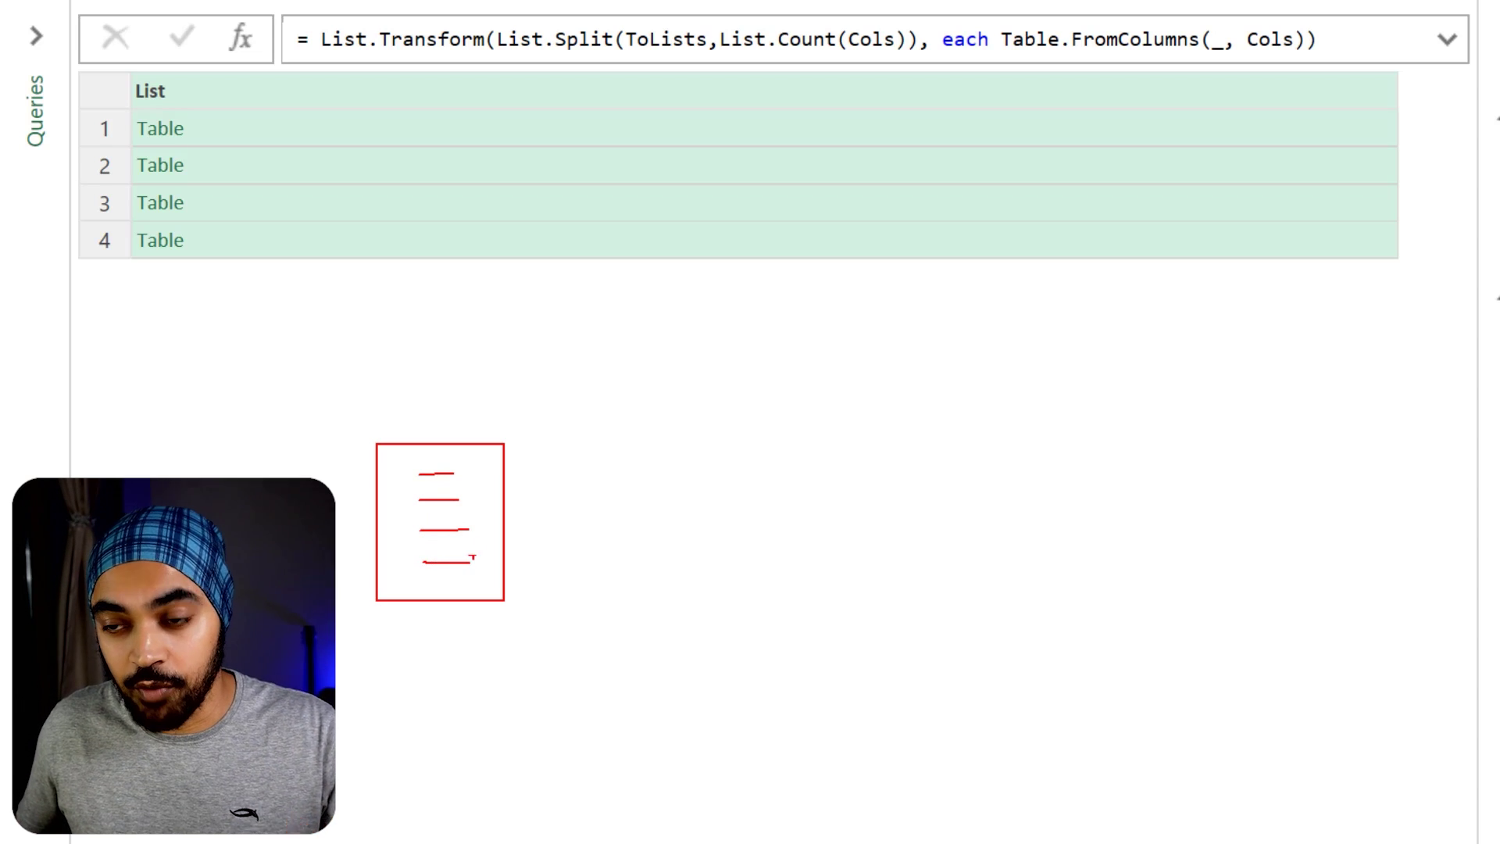
drag(518, 439, 641, 630)
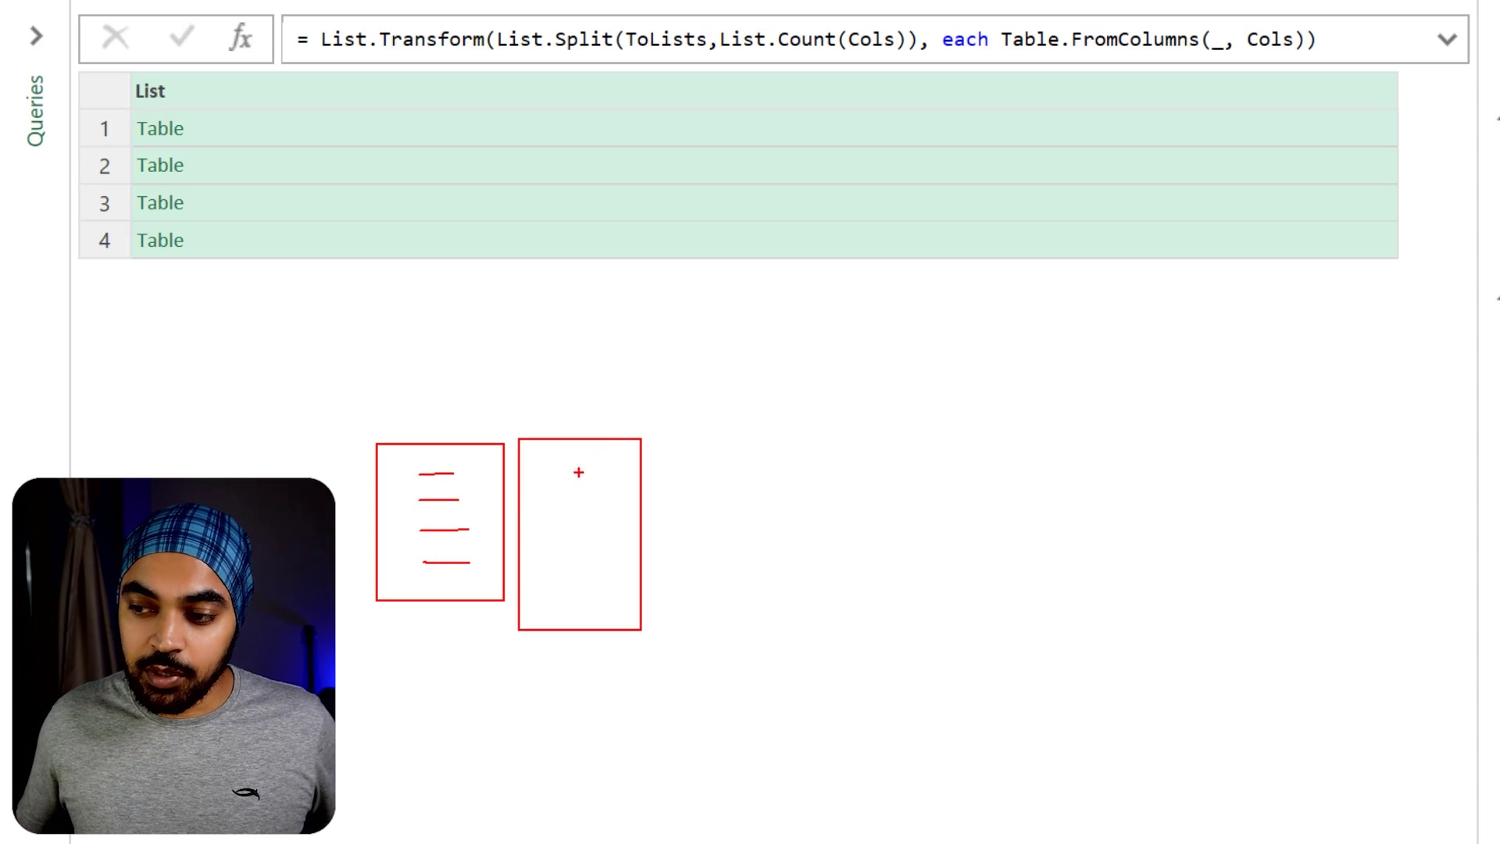
mouse_move(557, 473)
mouse_down()
mouse_move(597, 472)
mouse_move(604, 577)
mouse_up()
mouse_move(207, 141)
mouse_down()
mouse_move(225, 130)
mouse_move(255, 163)
mouse_up()
mouse_move(245, 211)
mouse_down()
mouse_move(264, 200)
mouse_move(270, 237)
mouse_up()
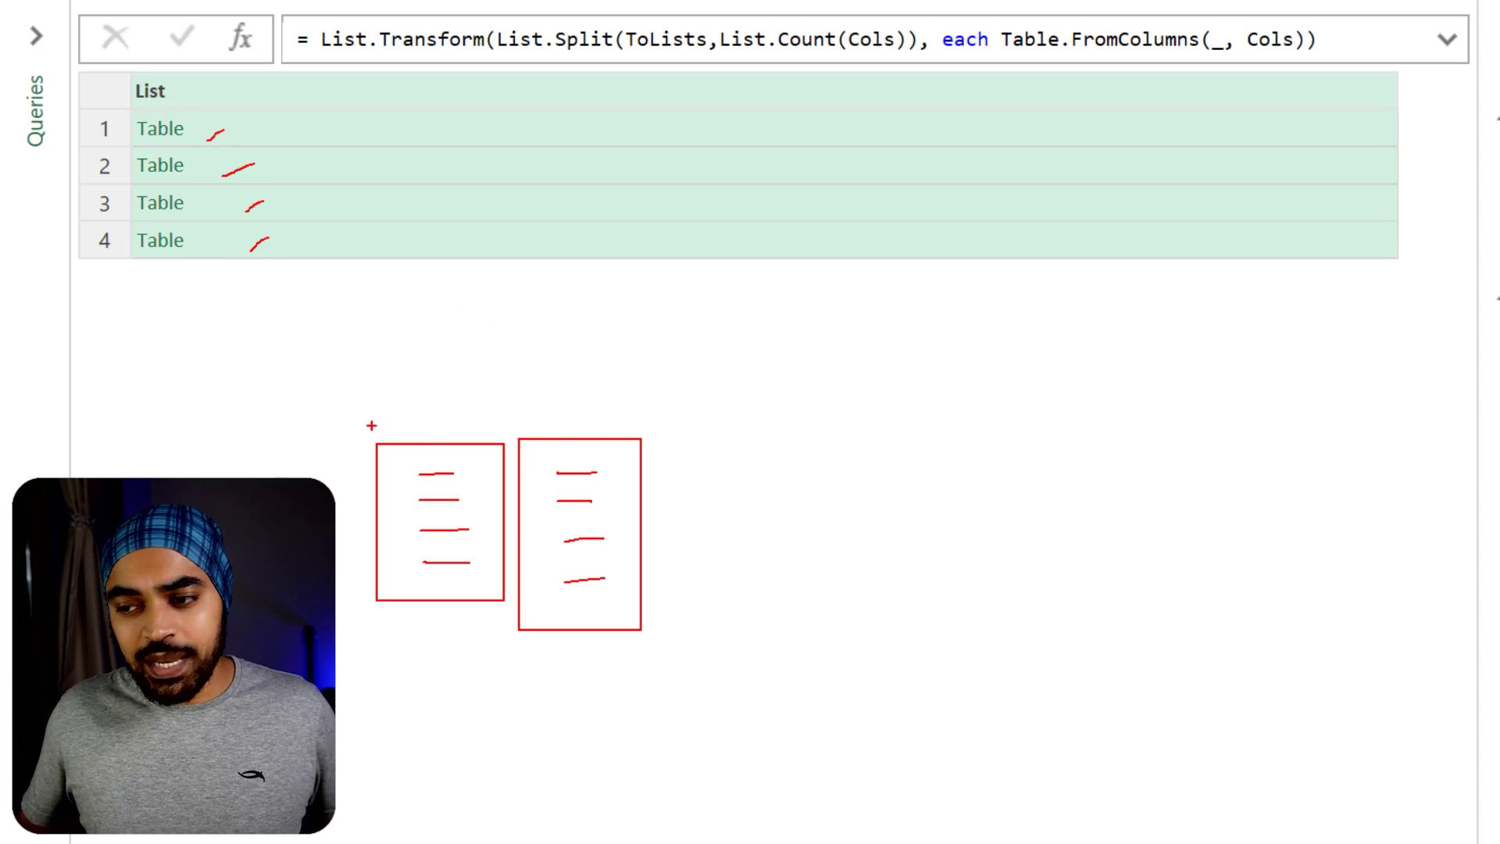
drag(371, 425, 660, 664)
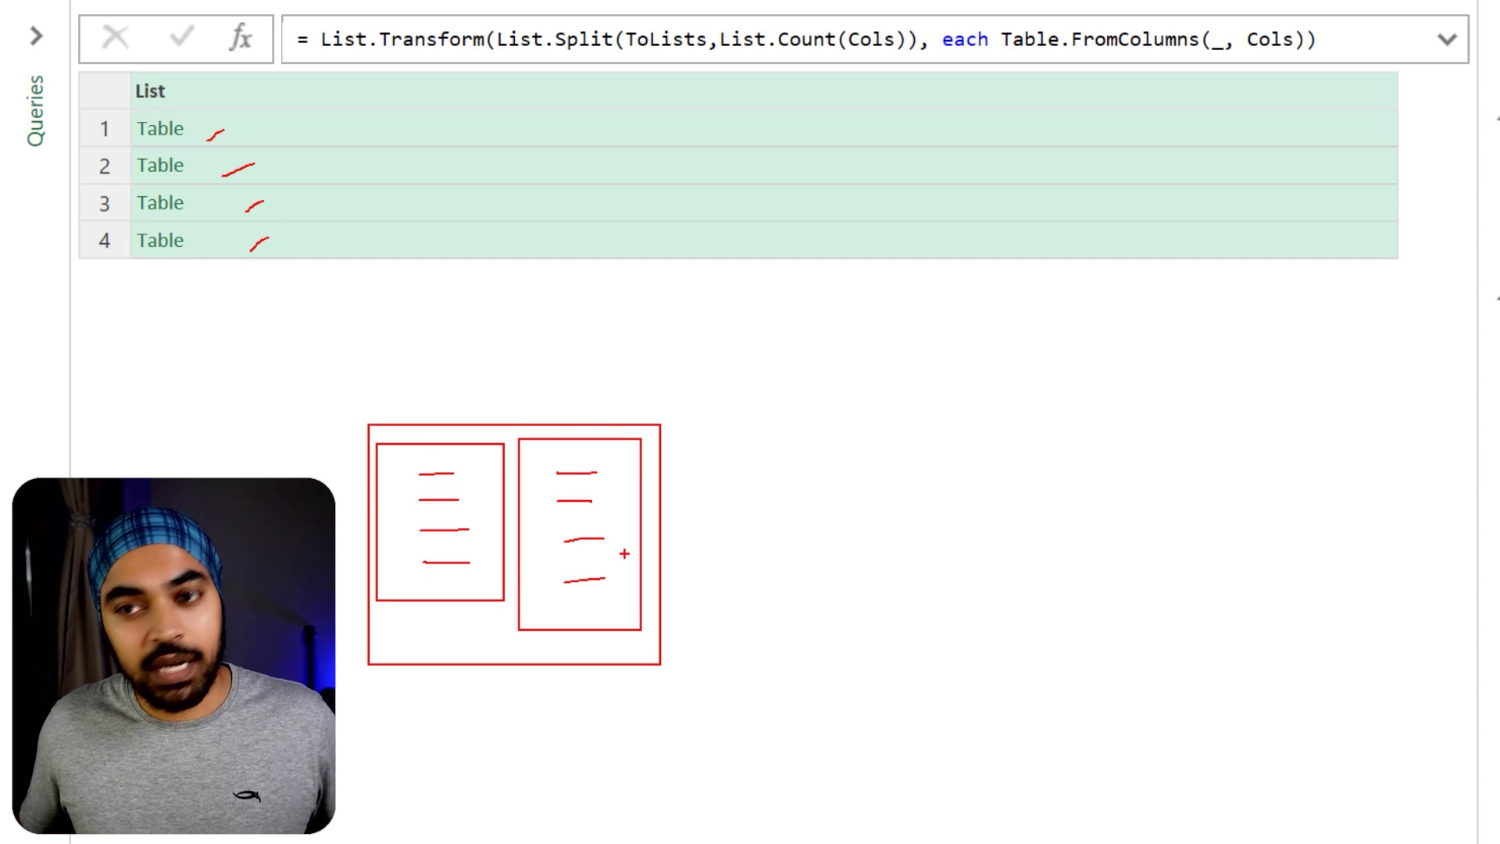
drag(618, 440, 628, 467)
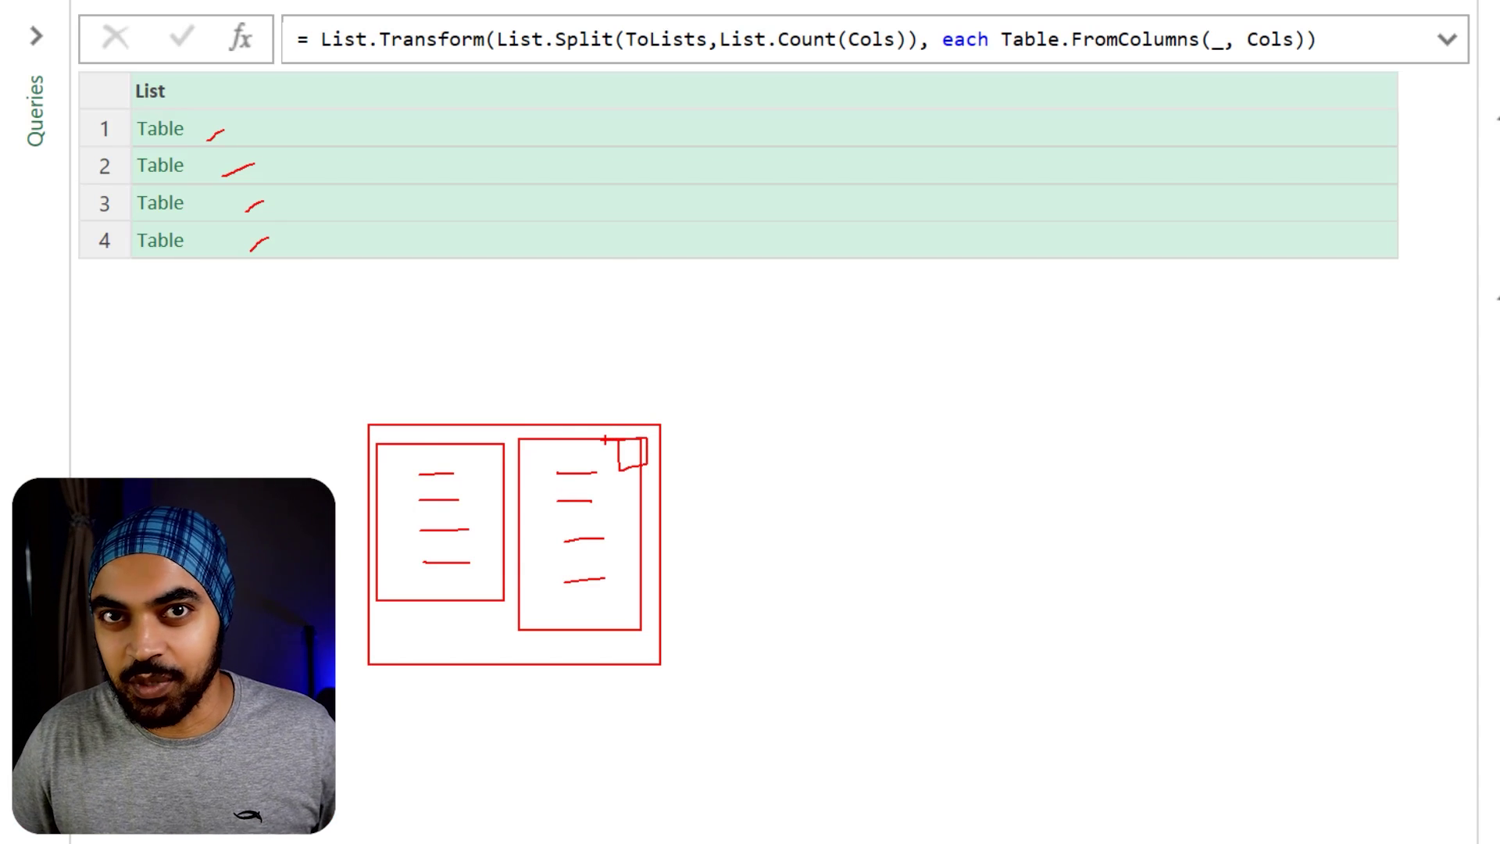
key(Escape)
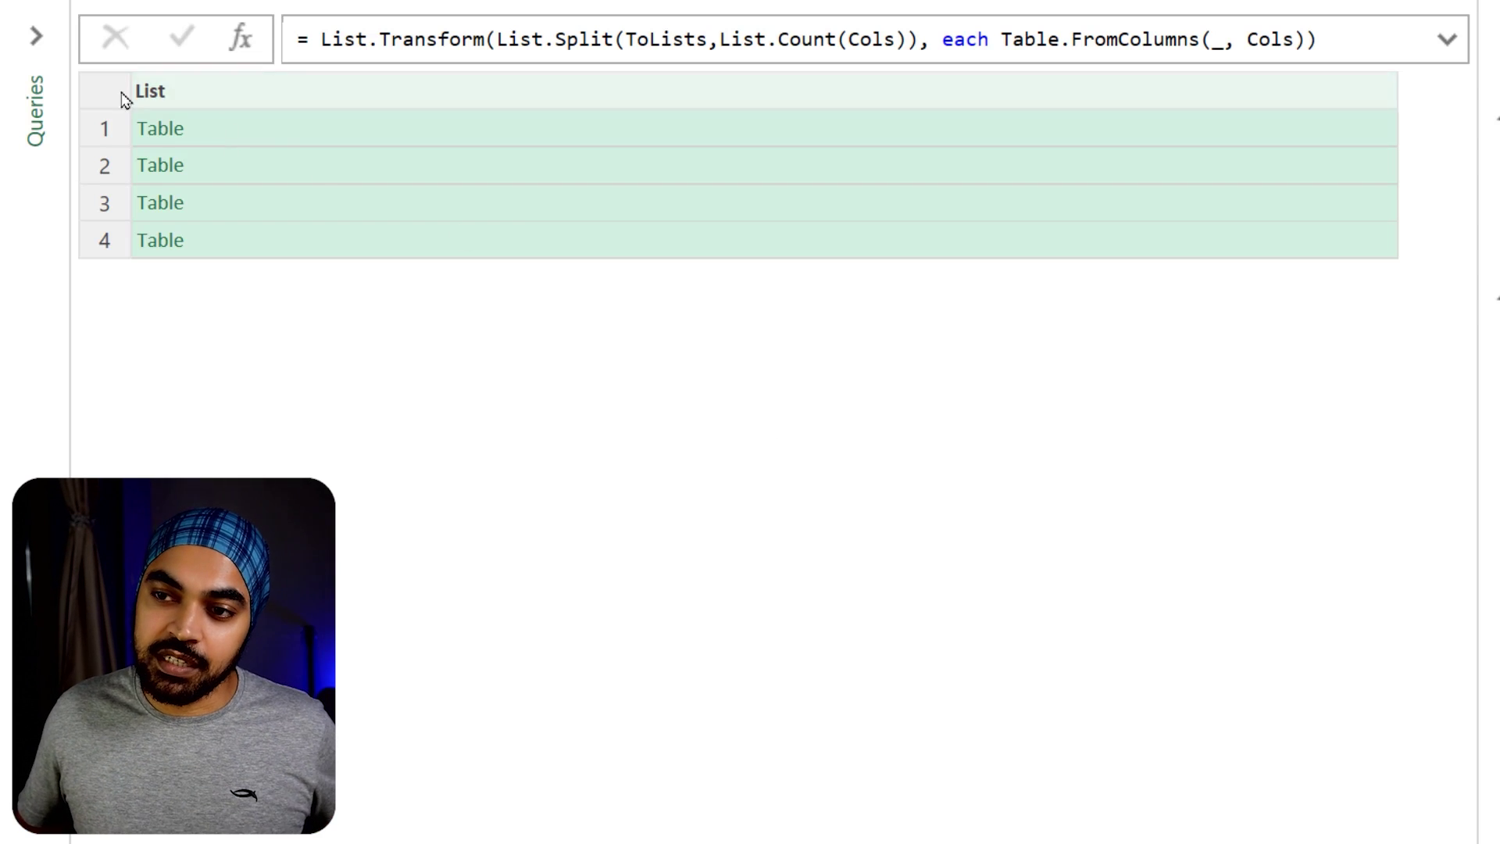
key(ctrl+2)
mouse_move(184, 46)
mouse_down()
mouse_move(202, 71)
mouse_move(4, 154)
mouse_move(142, 77)
mouse_up()
key(Escape)
Add a custom step after Locations and start its formula as Table.FromColumns({Locations}
click(1414, 468)
key(ctrl+2)
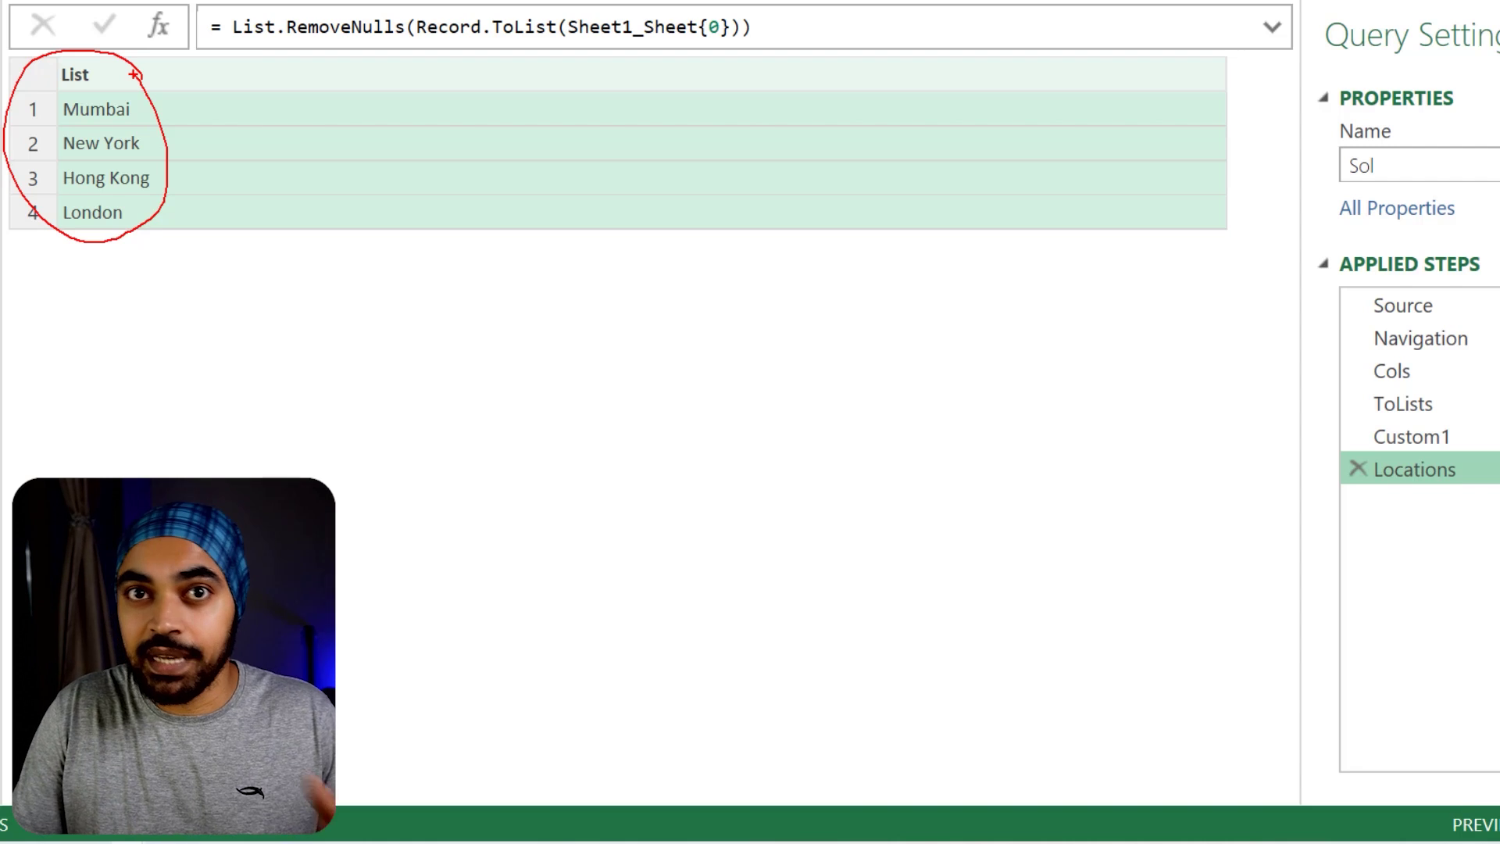
key(Escape)
click(158, 25)
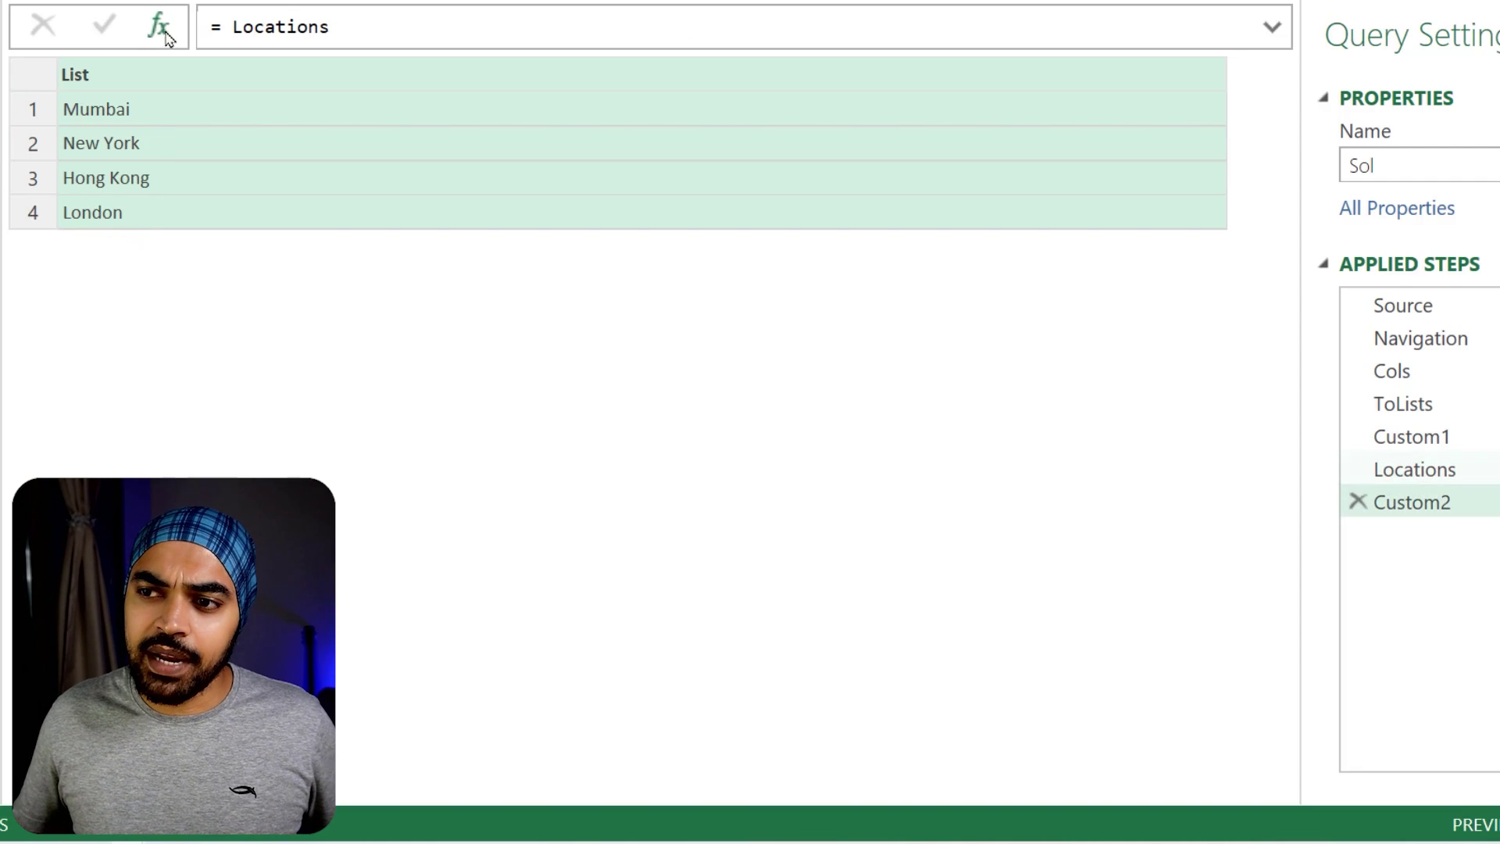
double_click(243, 28)
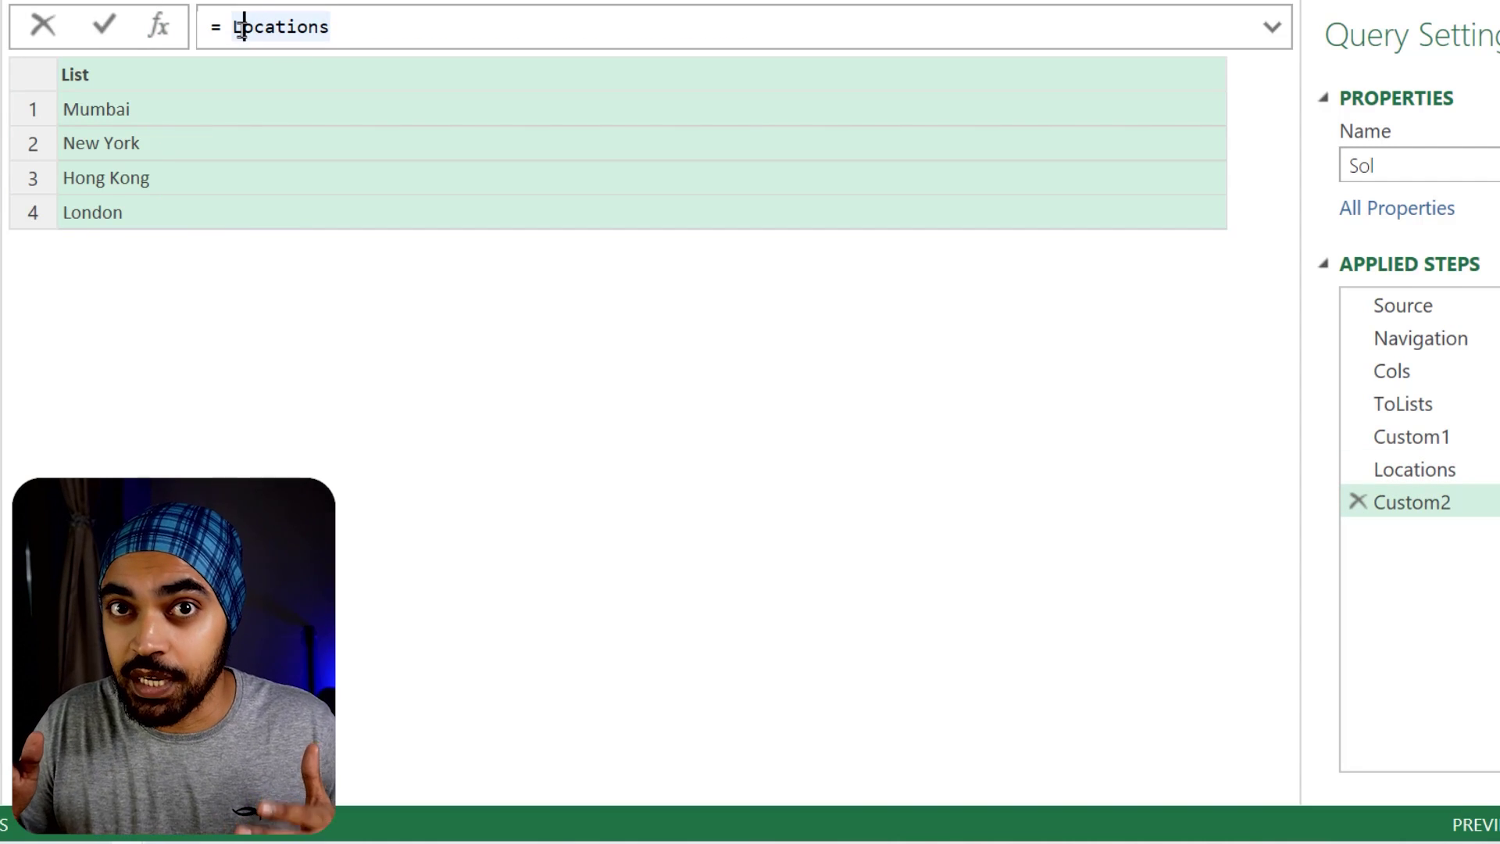
click(243, 28)
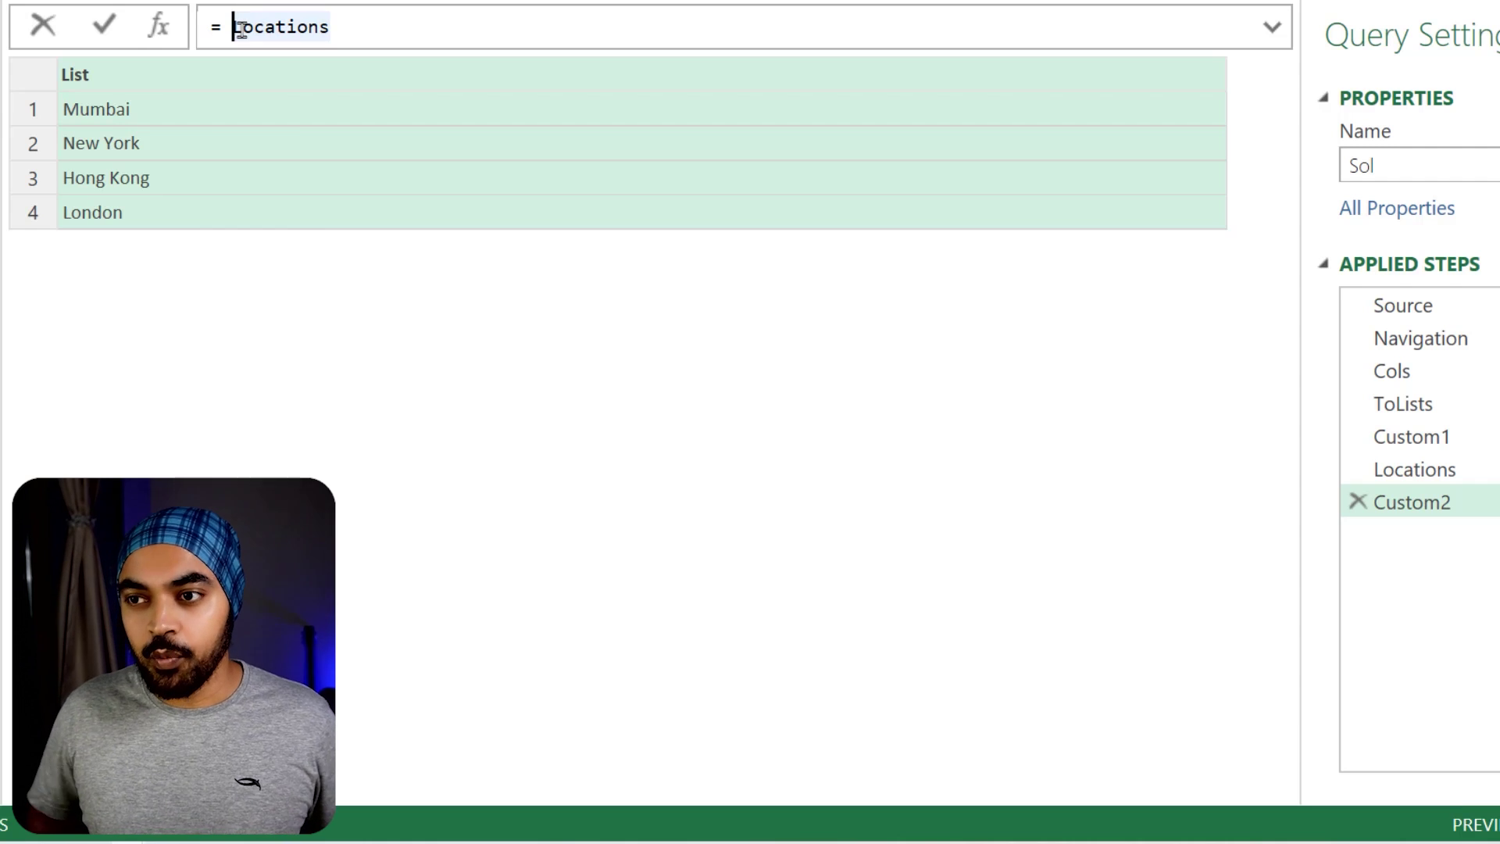
text(Table.Fr)
text(omColumns)
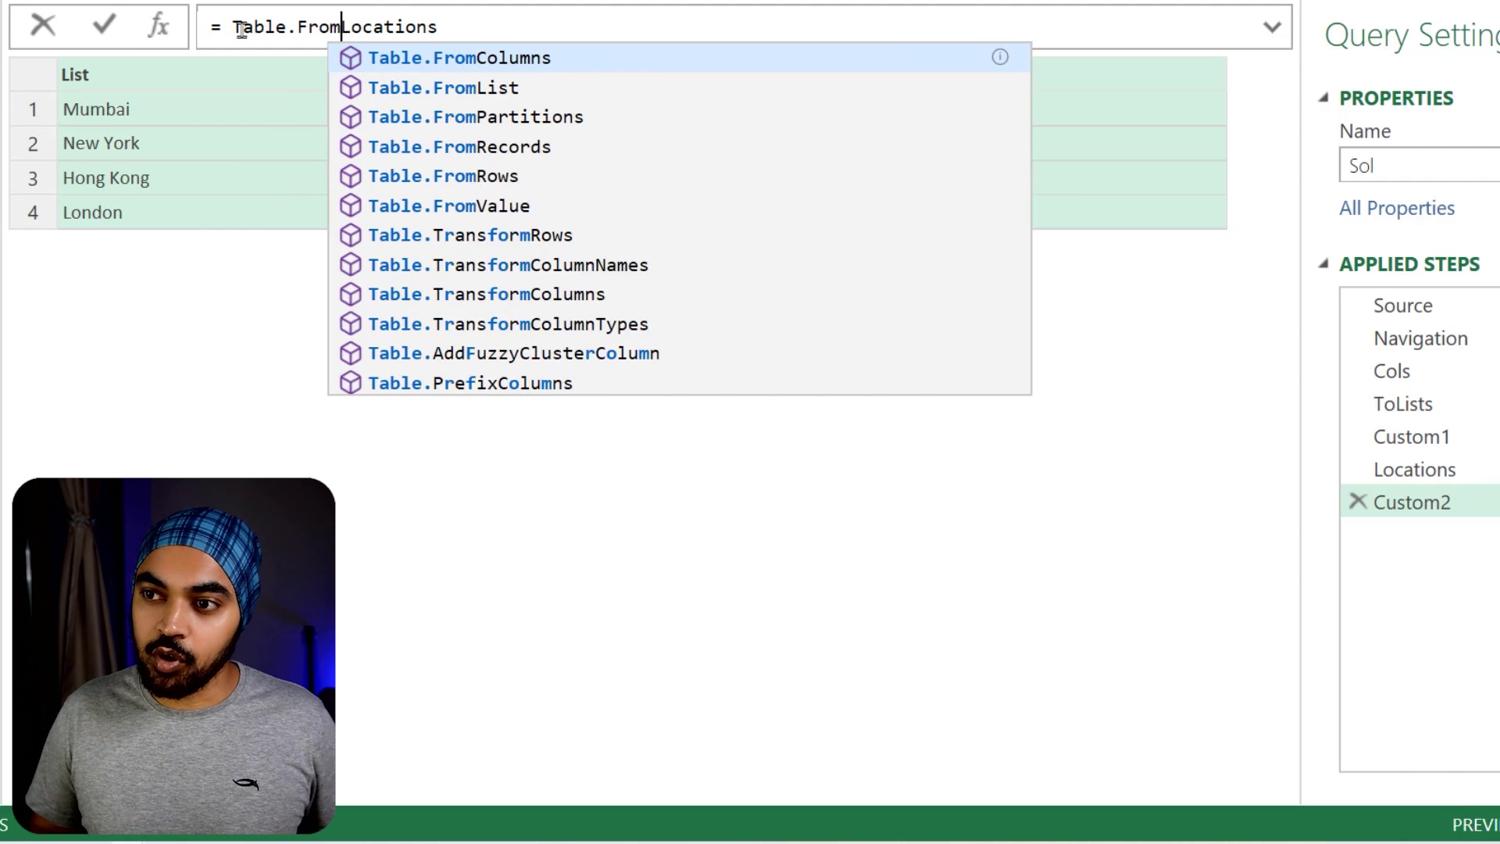
text(()
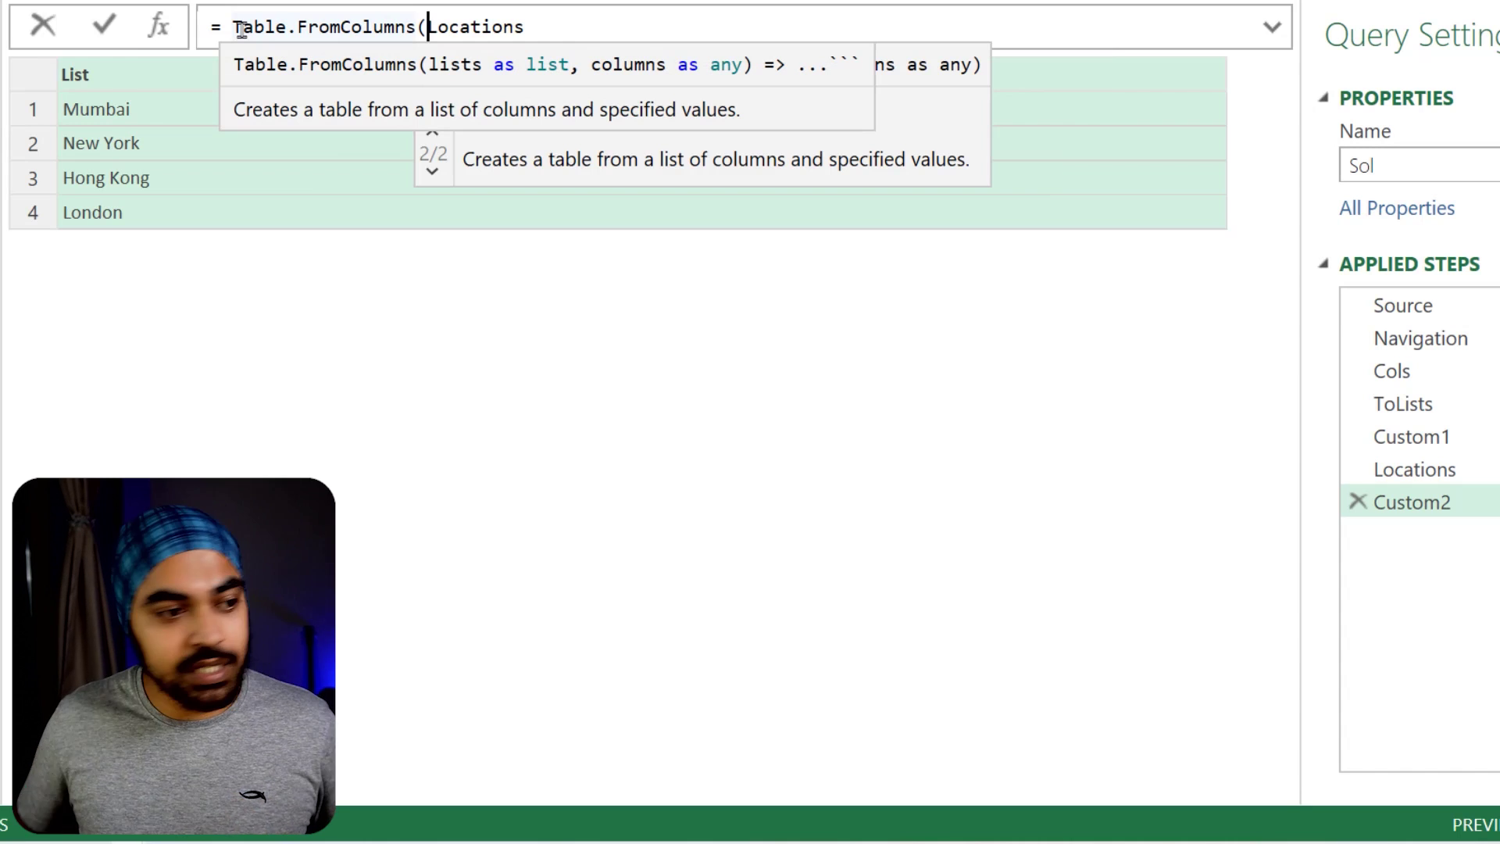
text({)
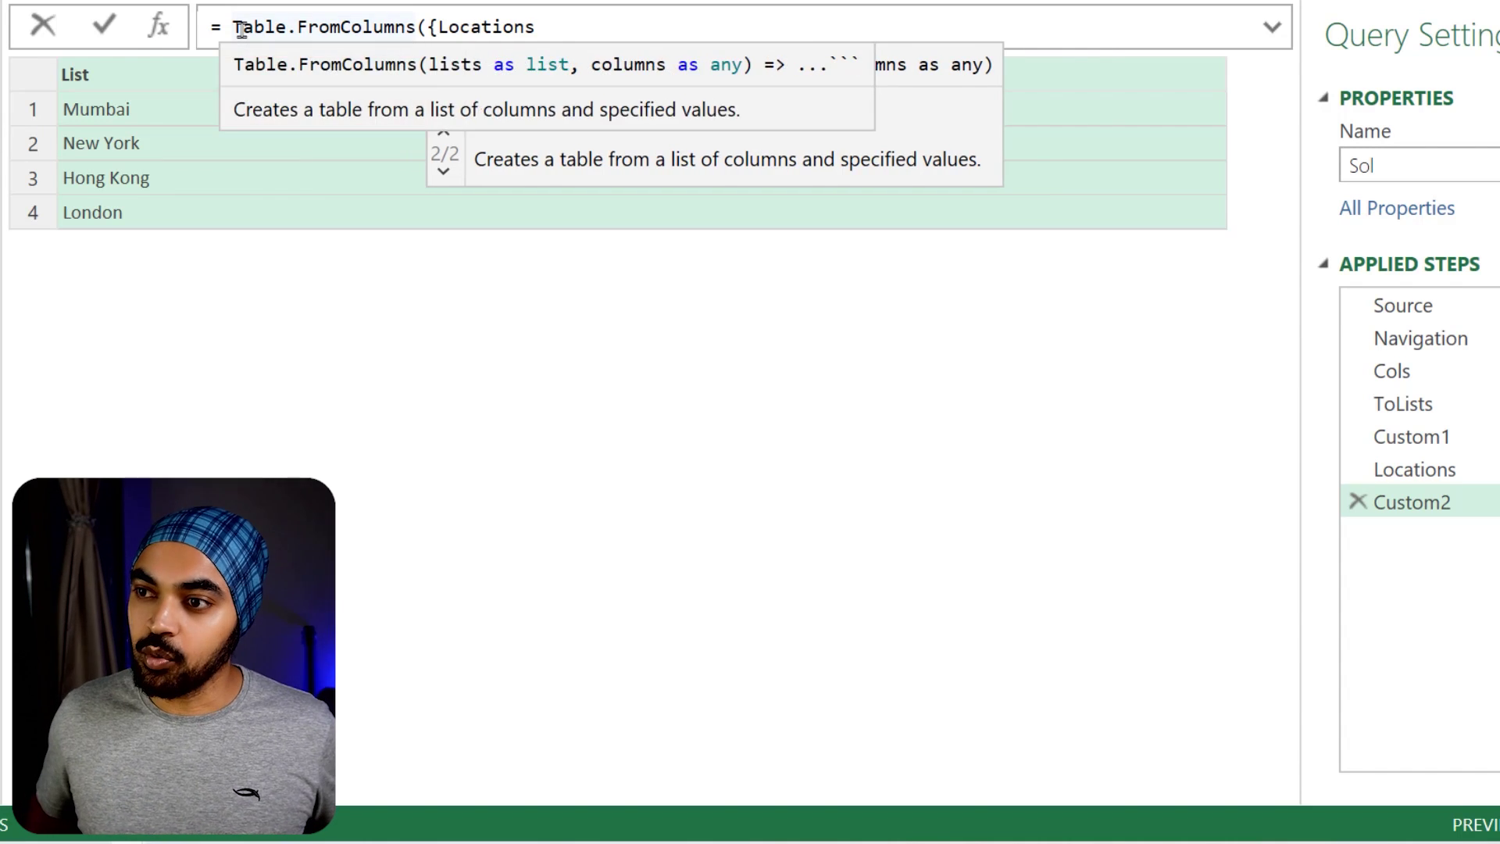
key(End)
text(})
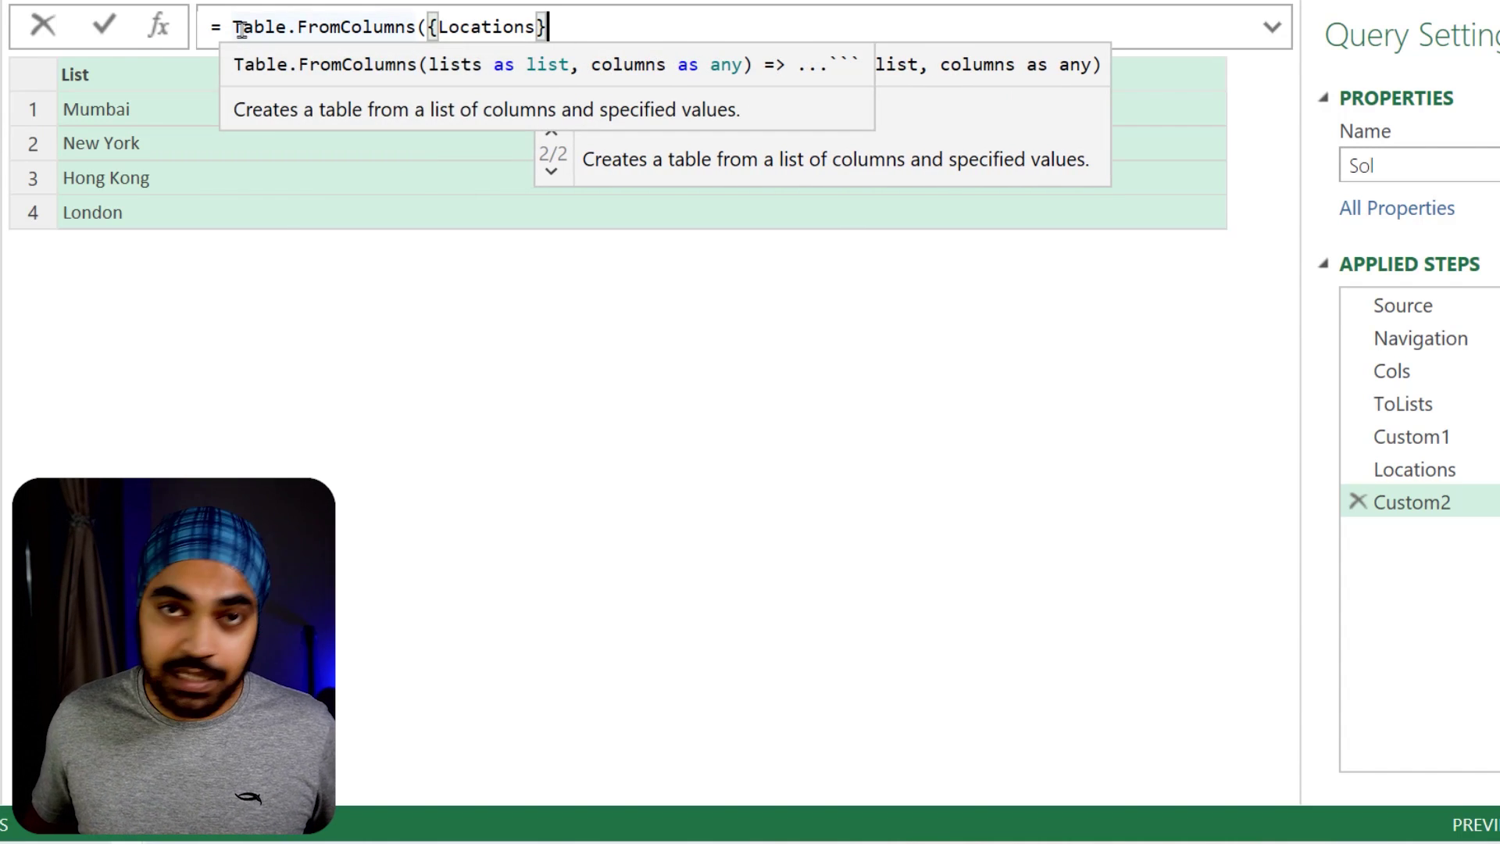
Combine the Custom1 tables as a second column, completing the formula = Table.FromColumns({Locations} & {Custom1})
text( & )
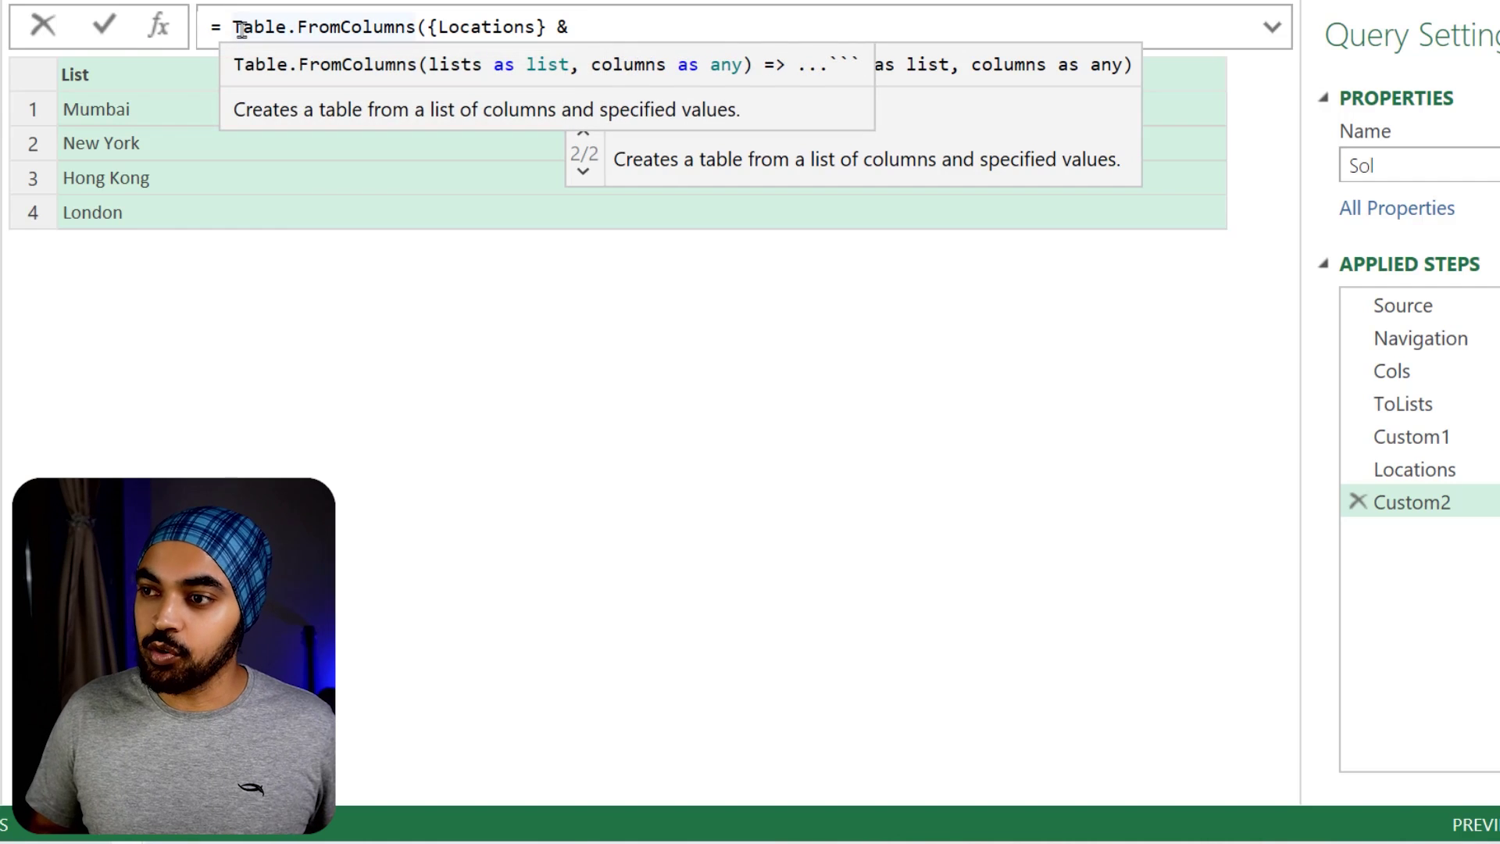
text({Custom)
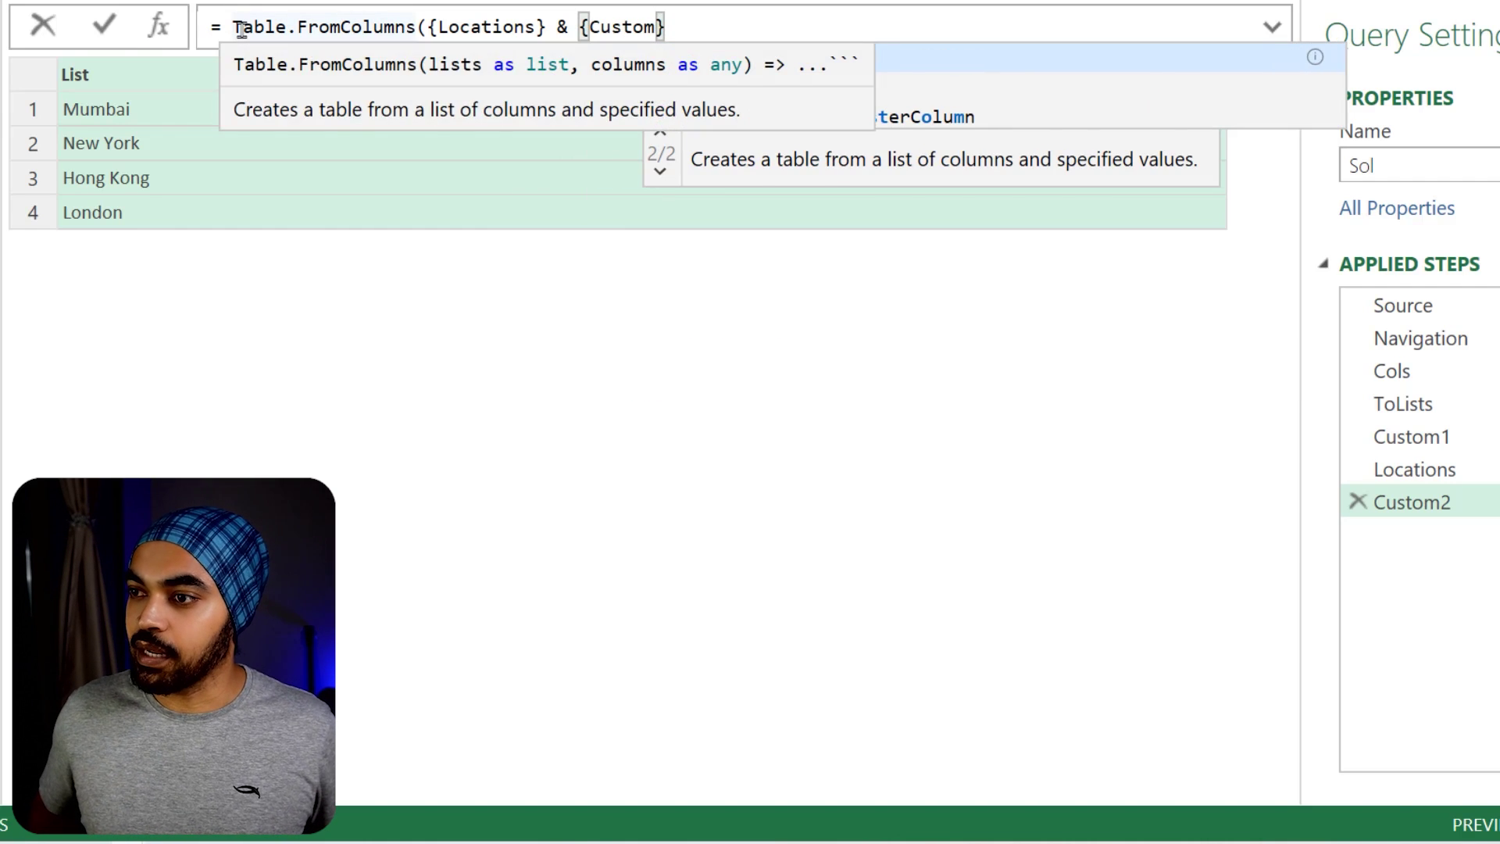
text(1})
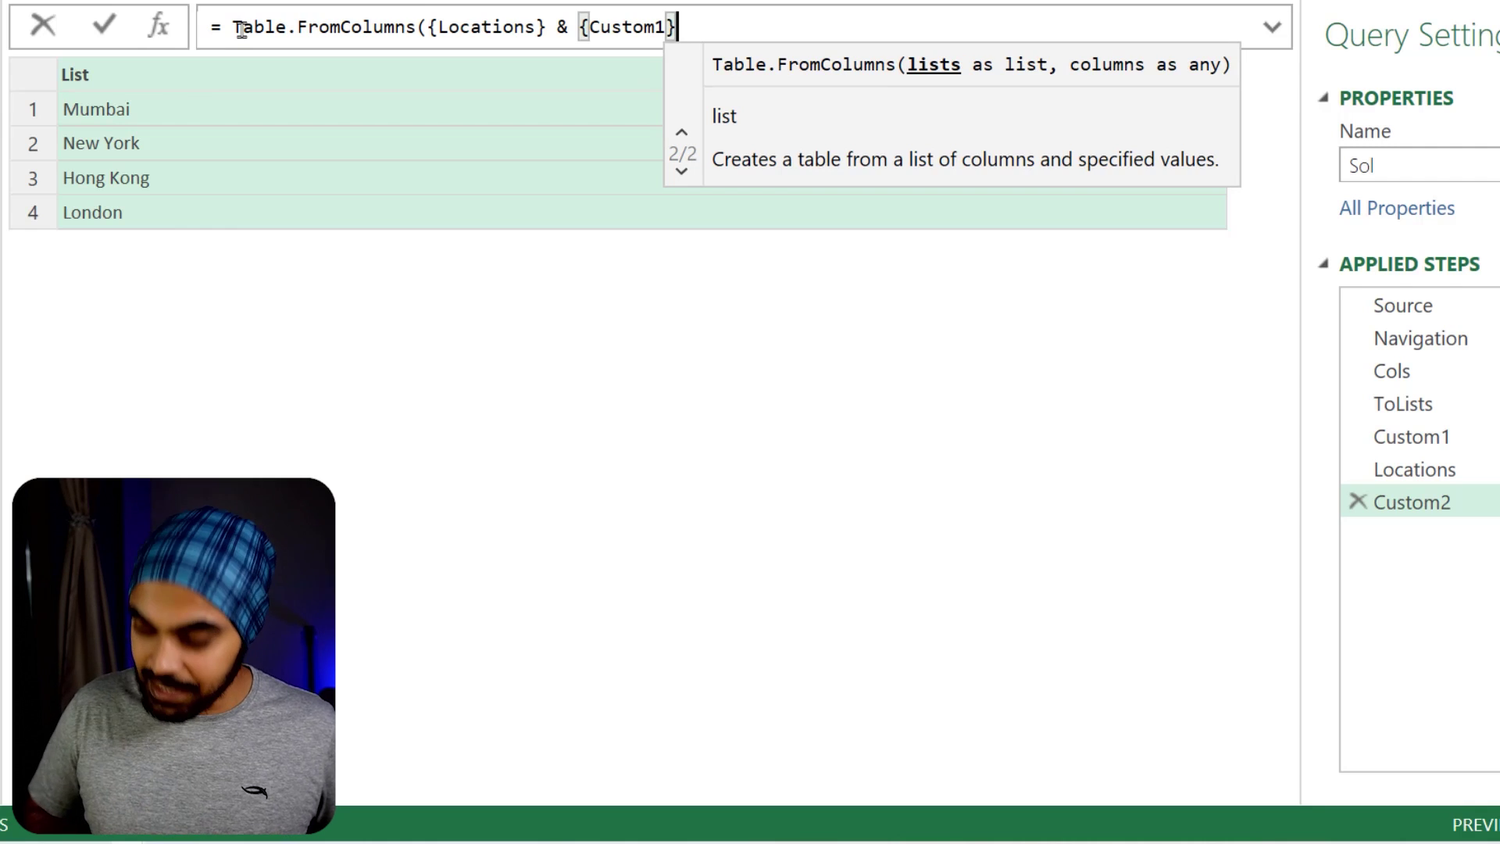
text())
key(Return)
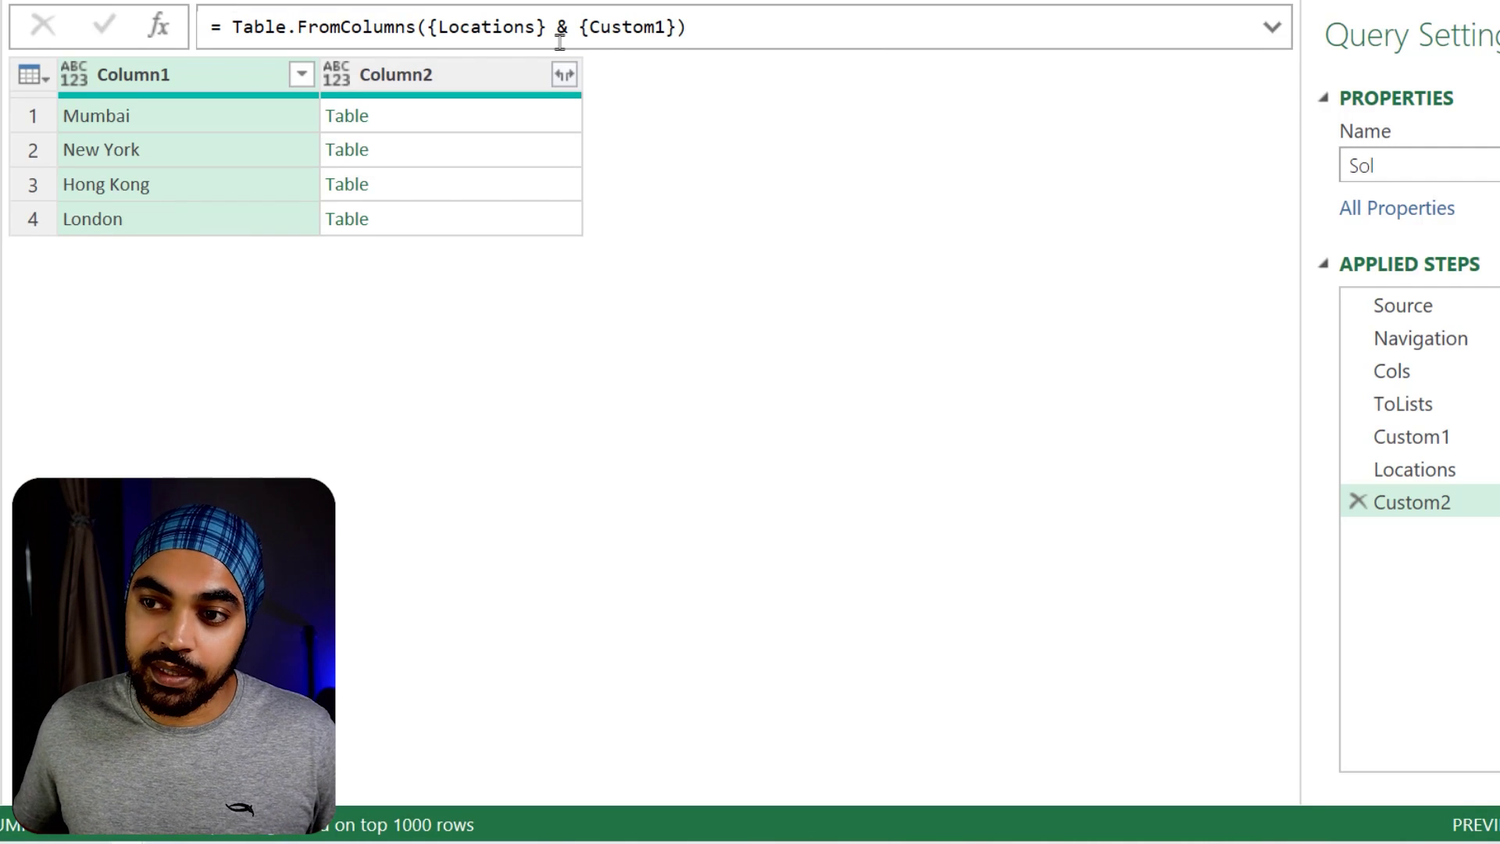
Review the two-column table against the Locations and Custom1 steps, checking its column headers
key(ctrl+2)
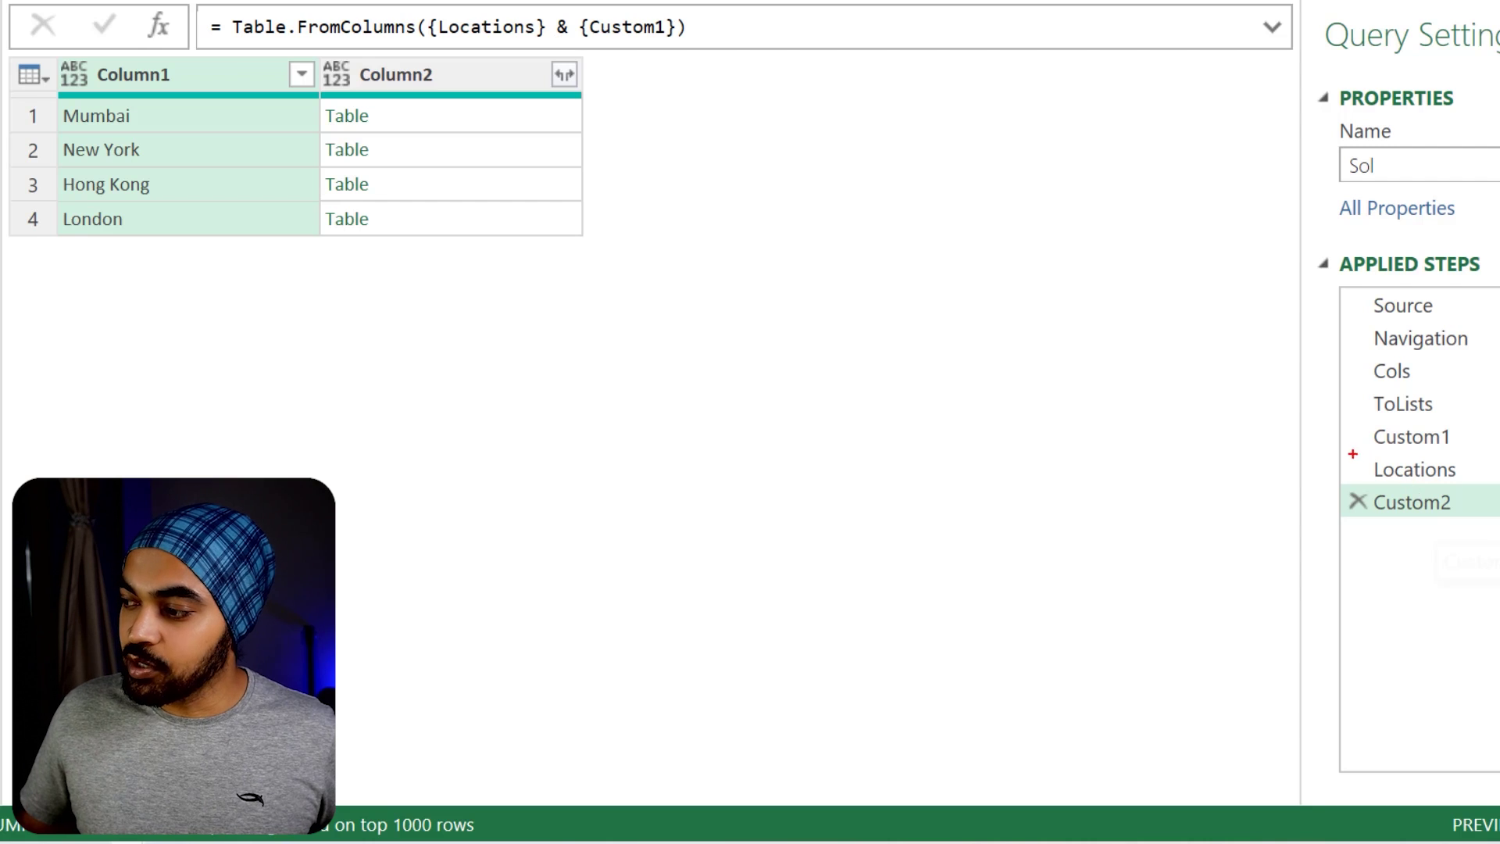
drag(1353, 454, 1466, 479)
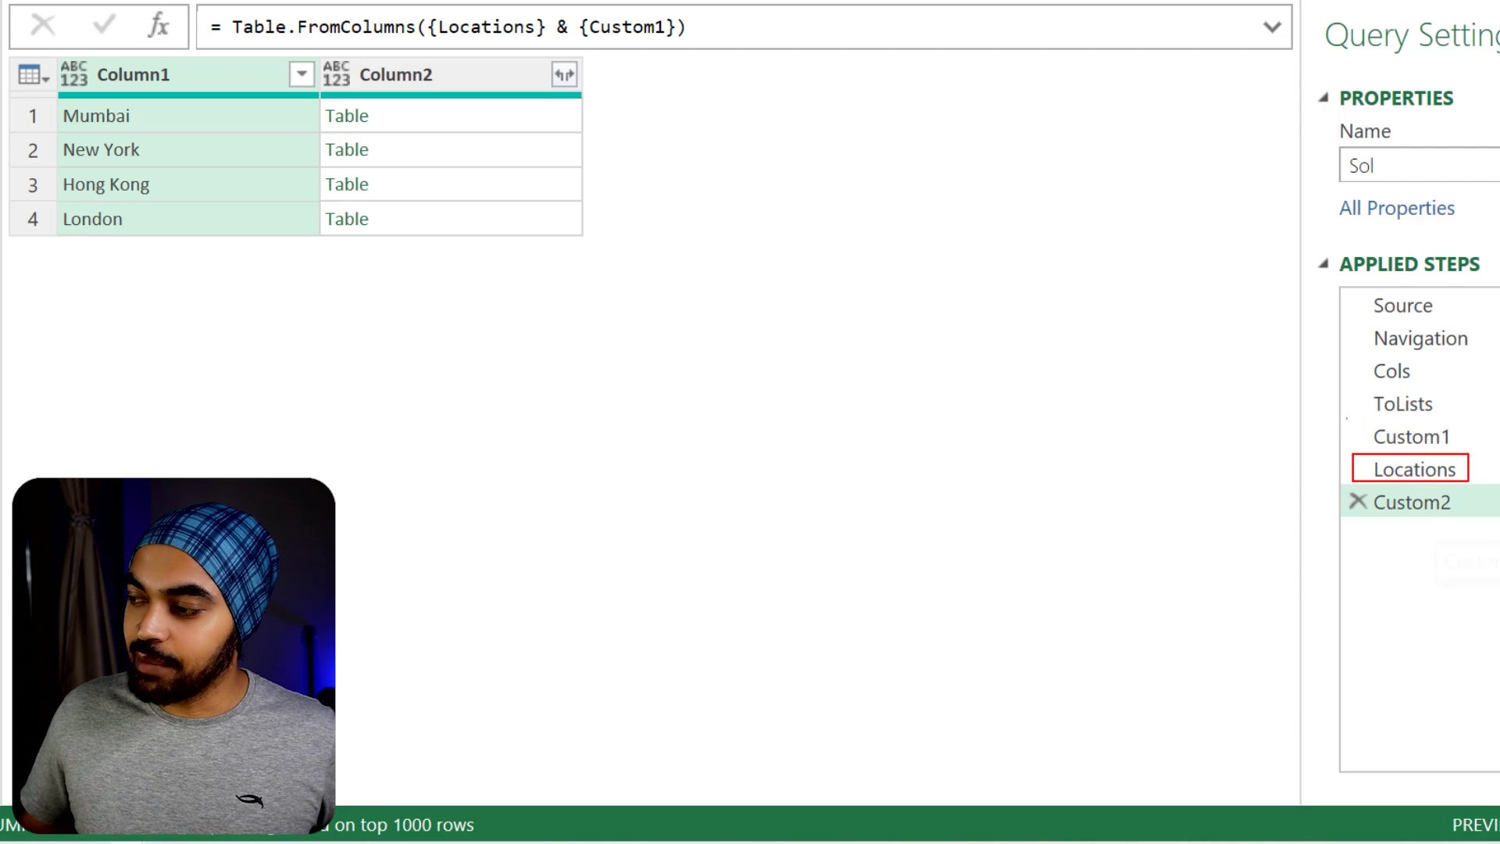
drag(1345, 418, 1476, 448)
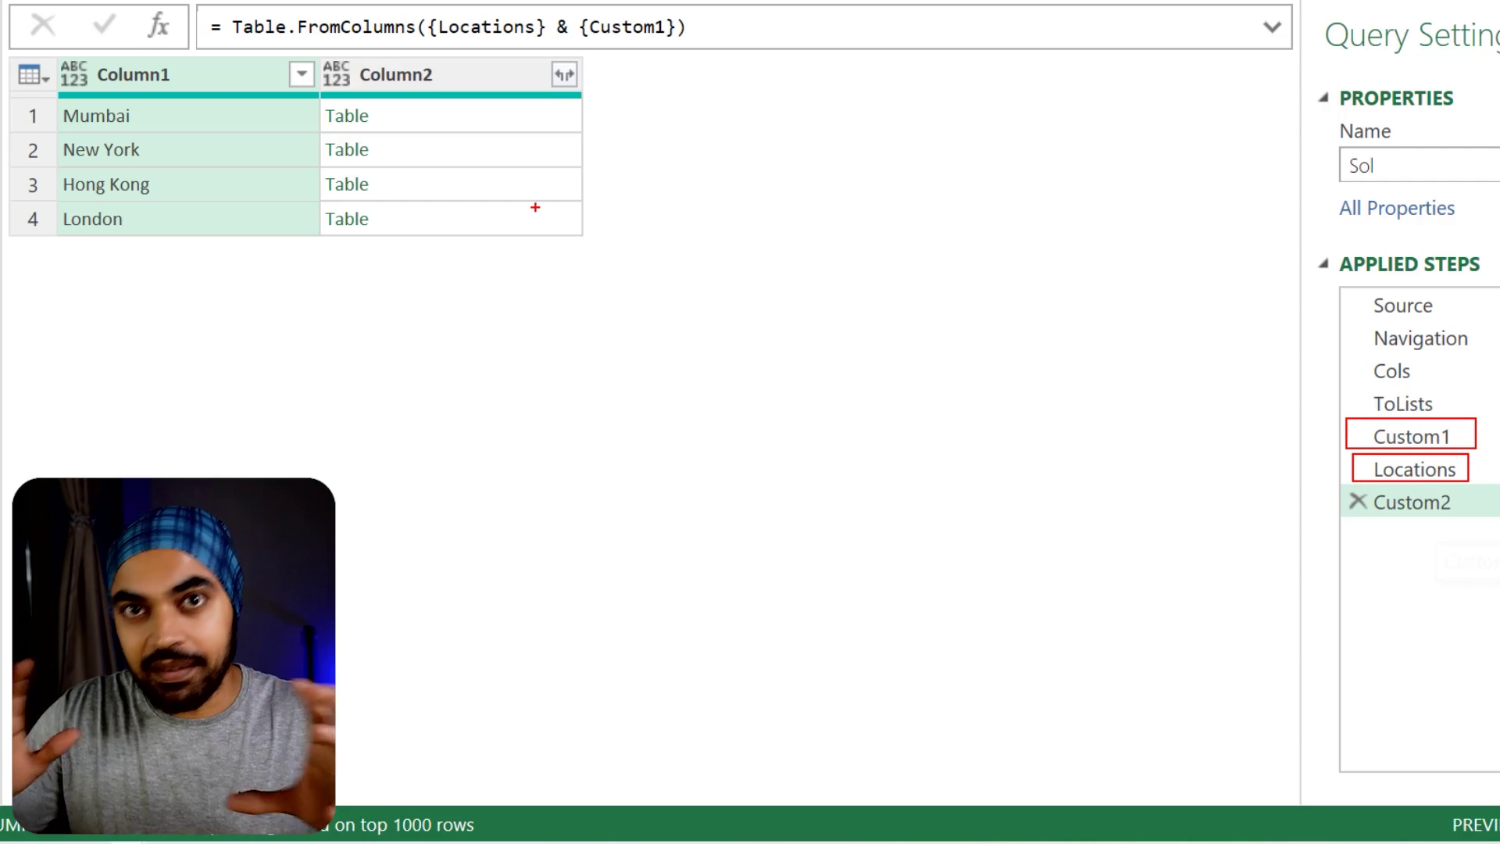
drag(42, 47, 665, 239)
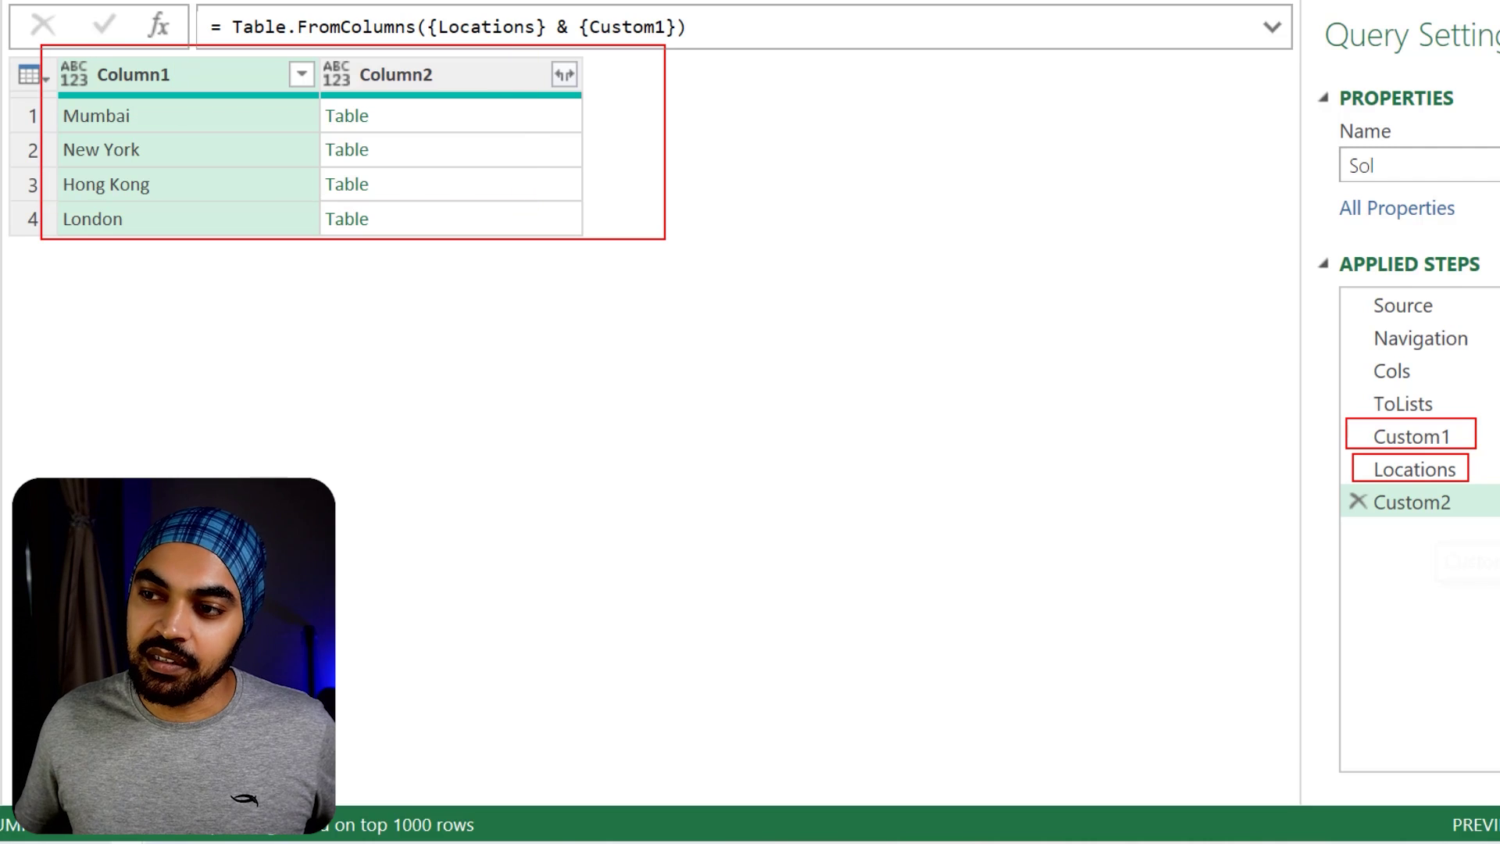
key(Escape)
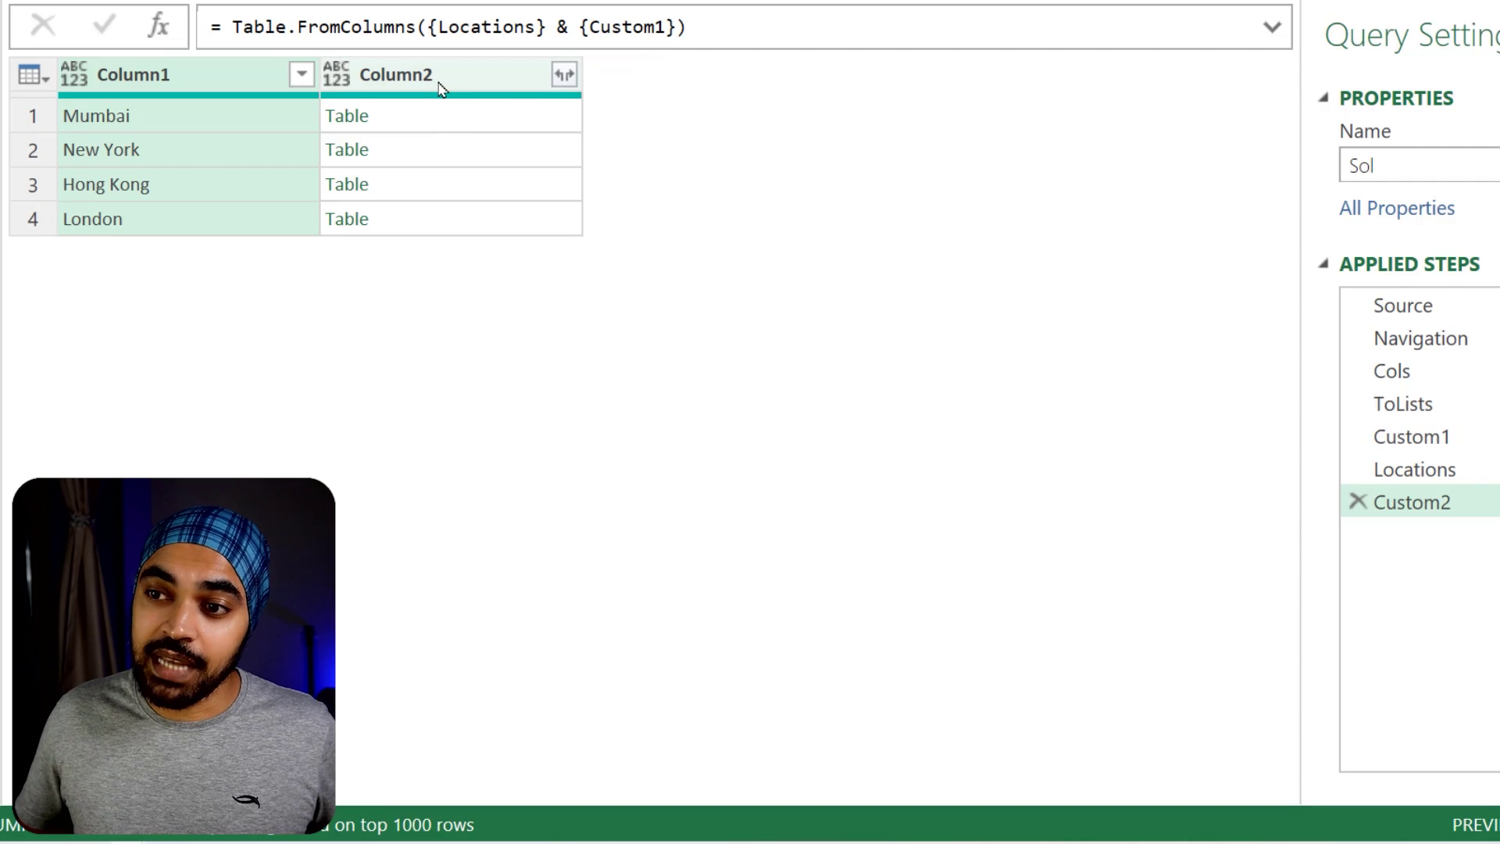
mouse_move(176, 60)
mouse_down()
mouse_move(66, 117)
mouse_move(160, 47)
mouse_up()
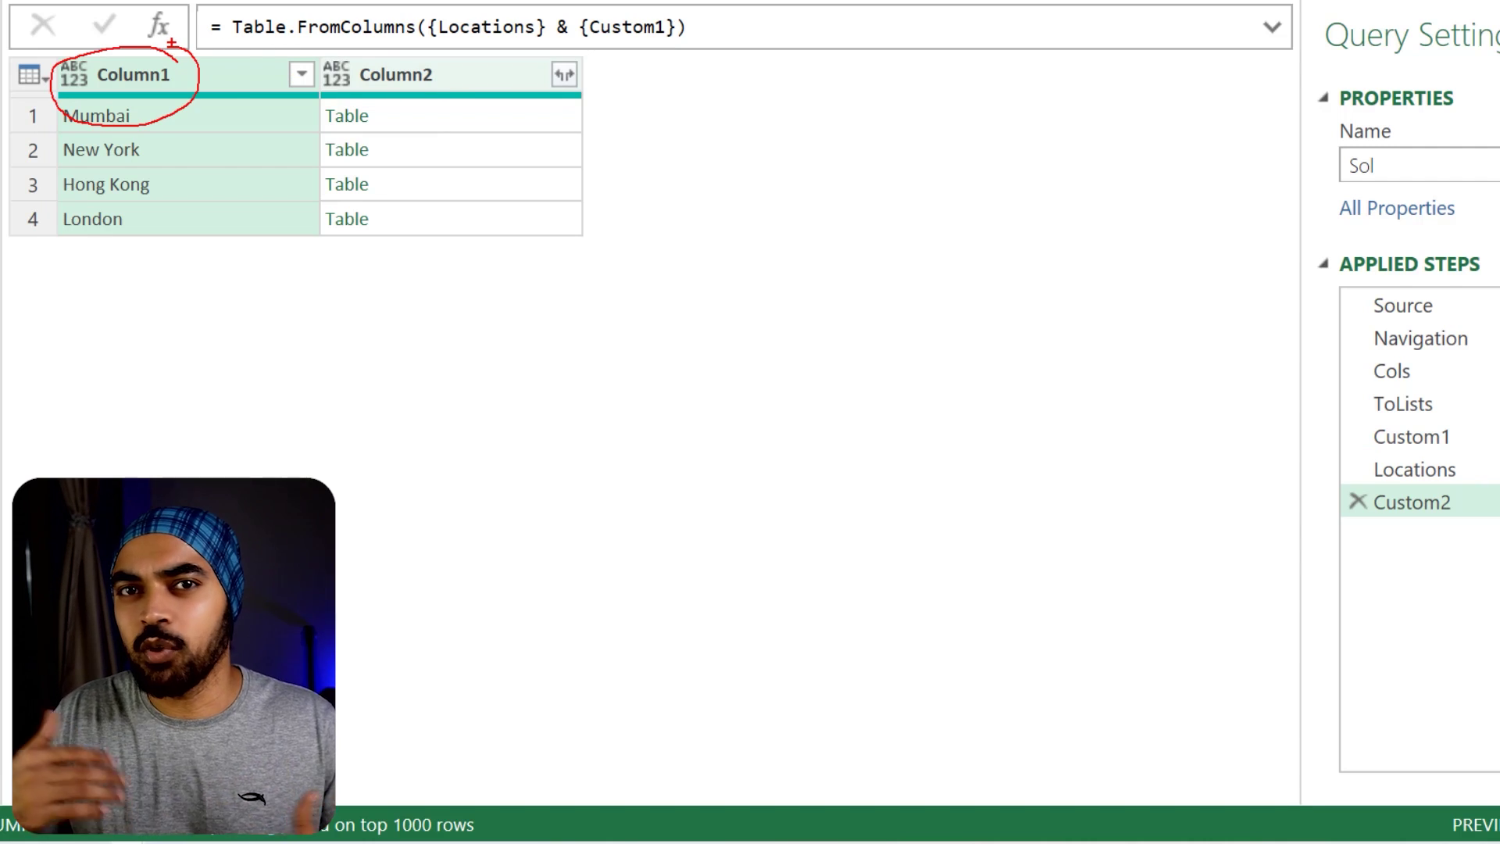
key(Escape)
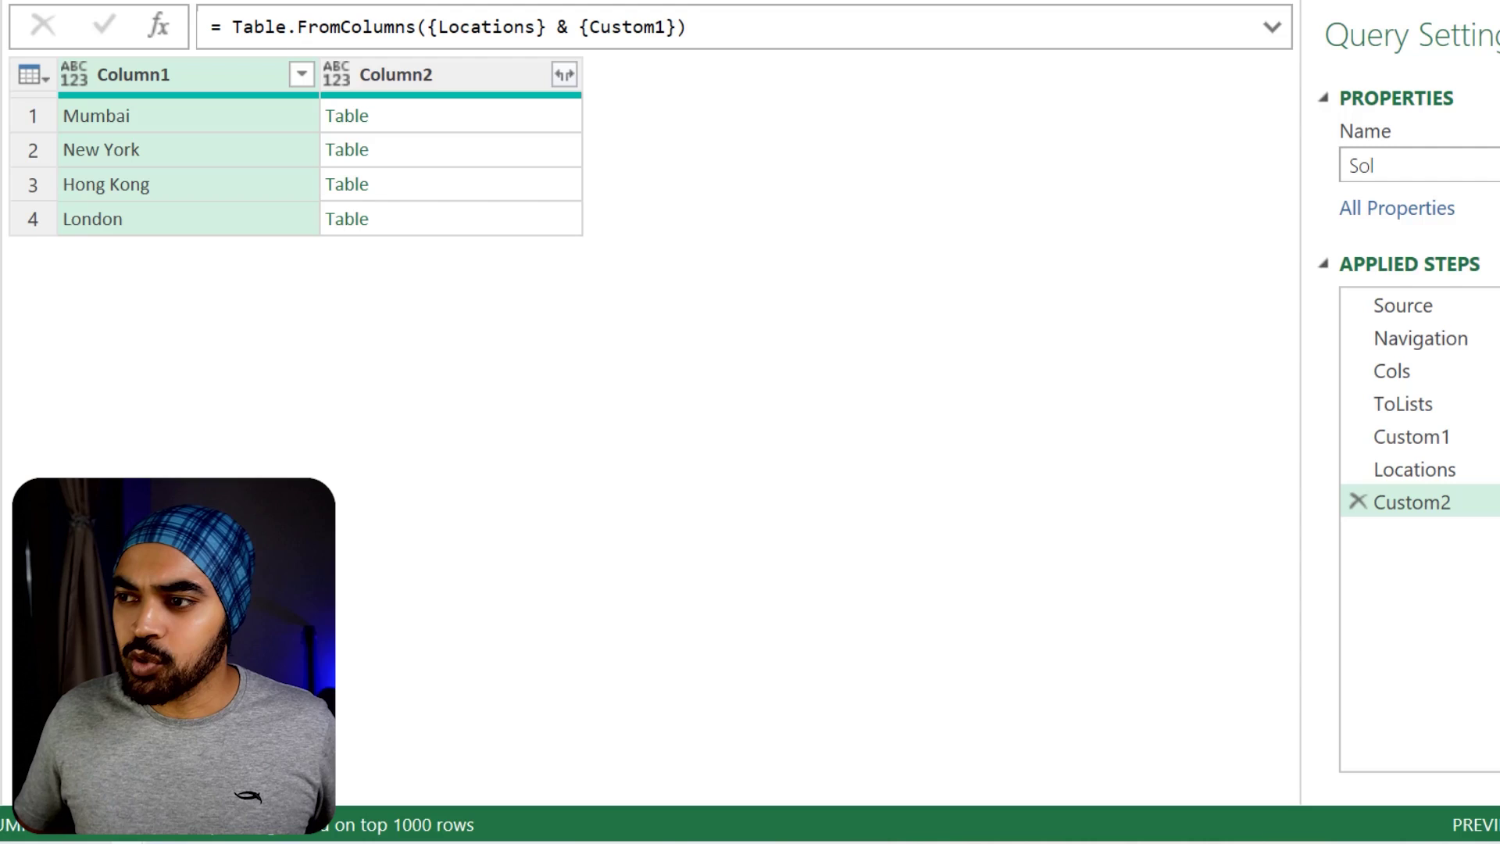
Add the header names "Location" and "C2" after the column lists in the Custom2 Table.FromColumns formula
click(681, 27)
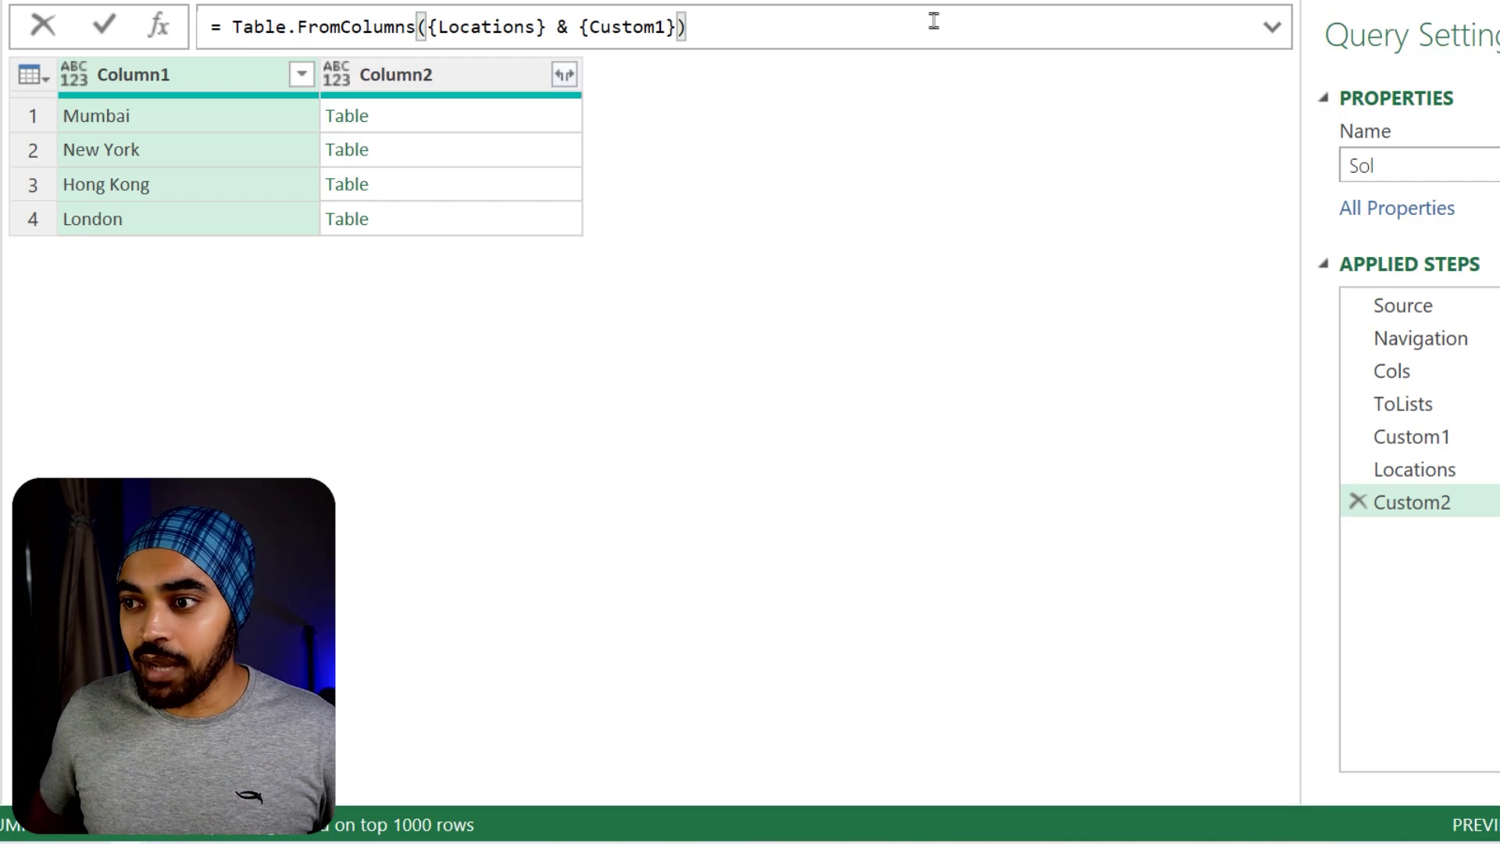
key(Left)
text(, "Loca)
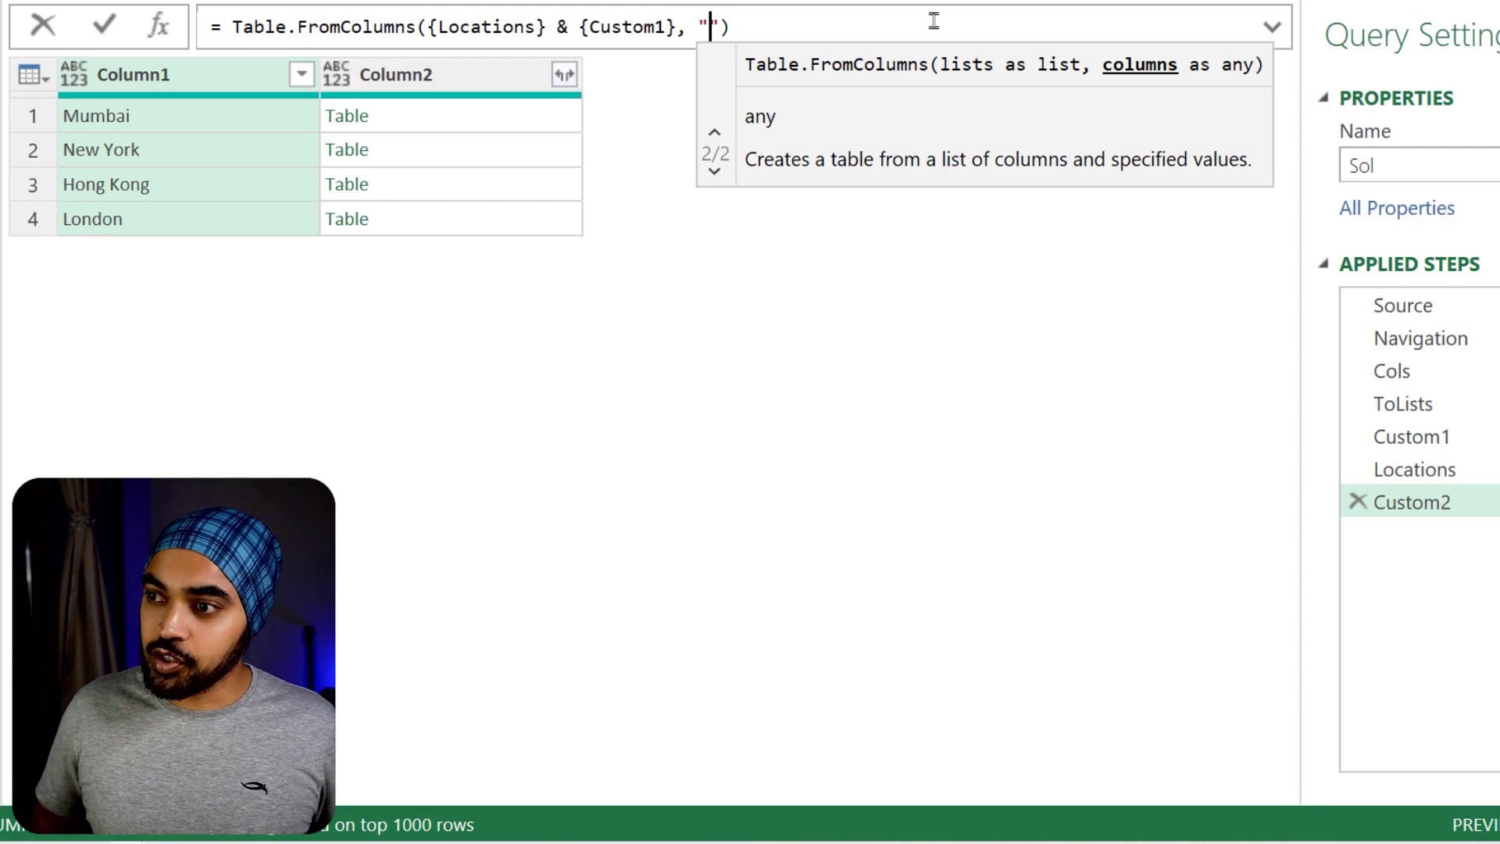
text(tion)
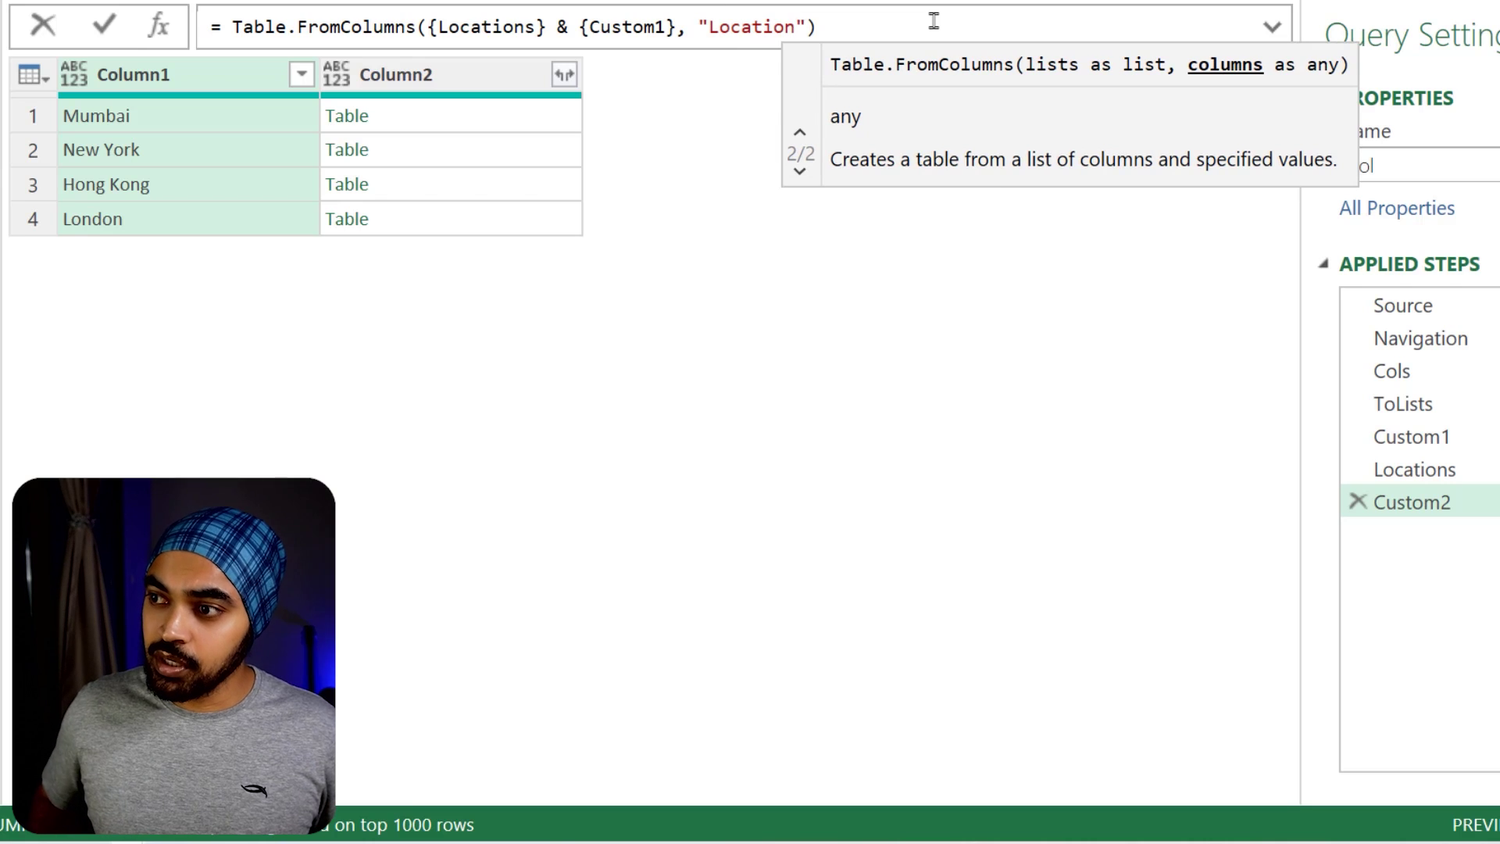
text(, ")
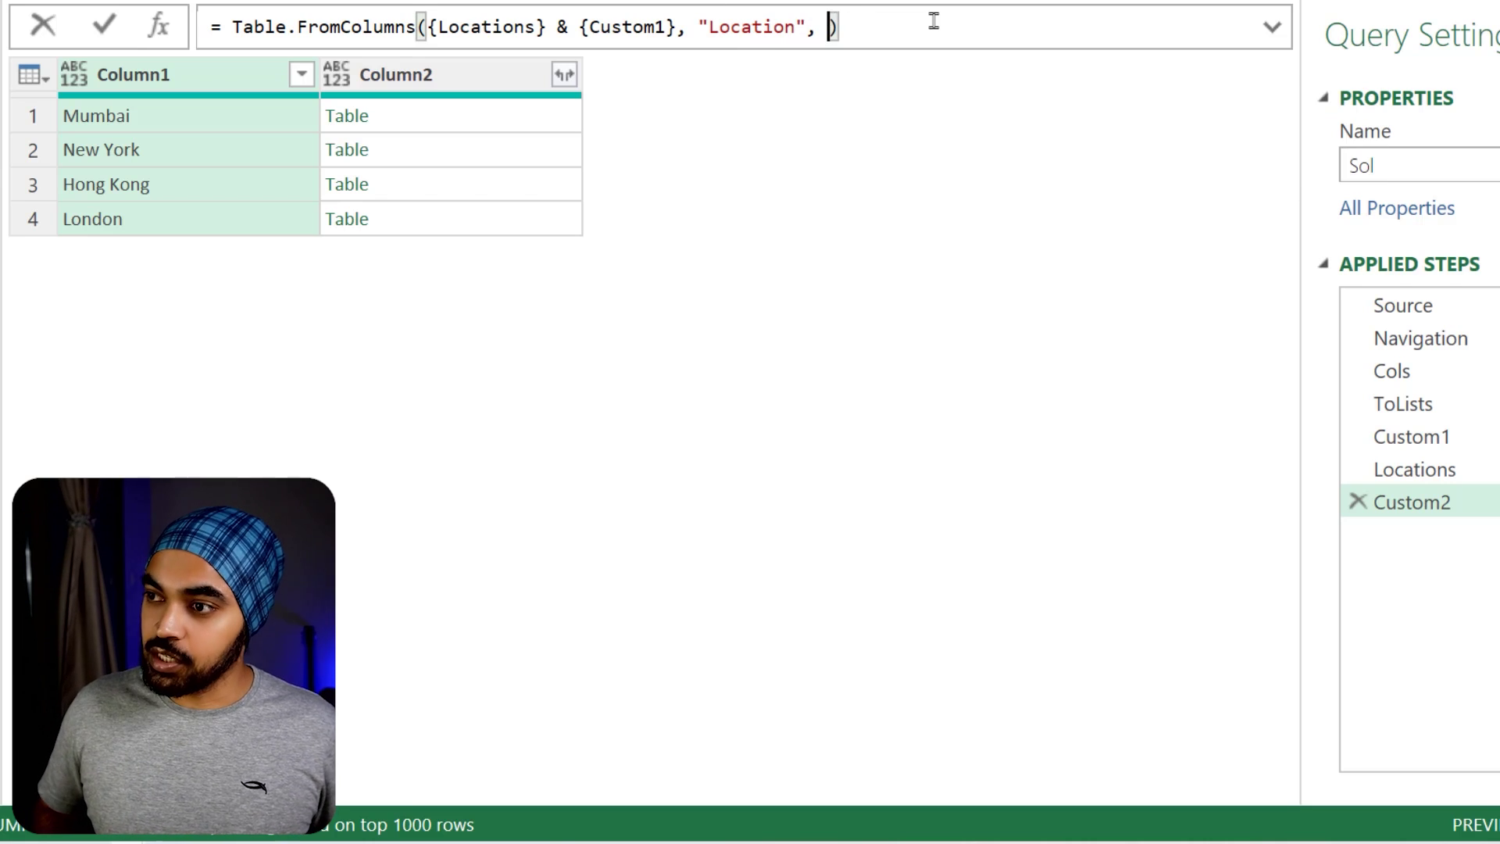
text(Col)
key(BackSpace)
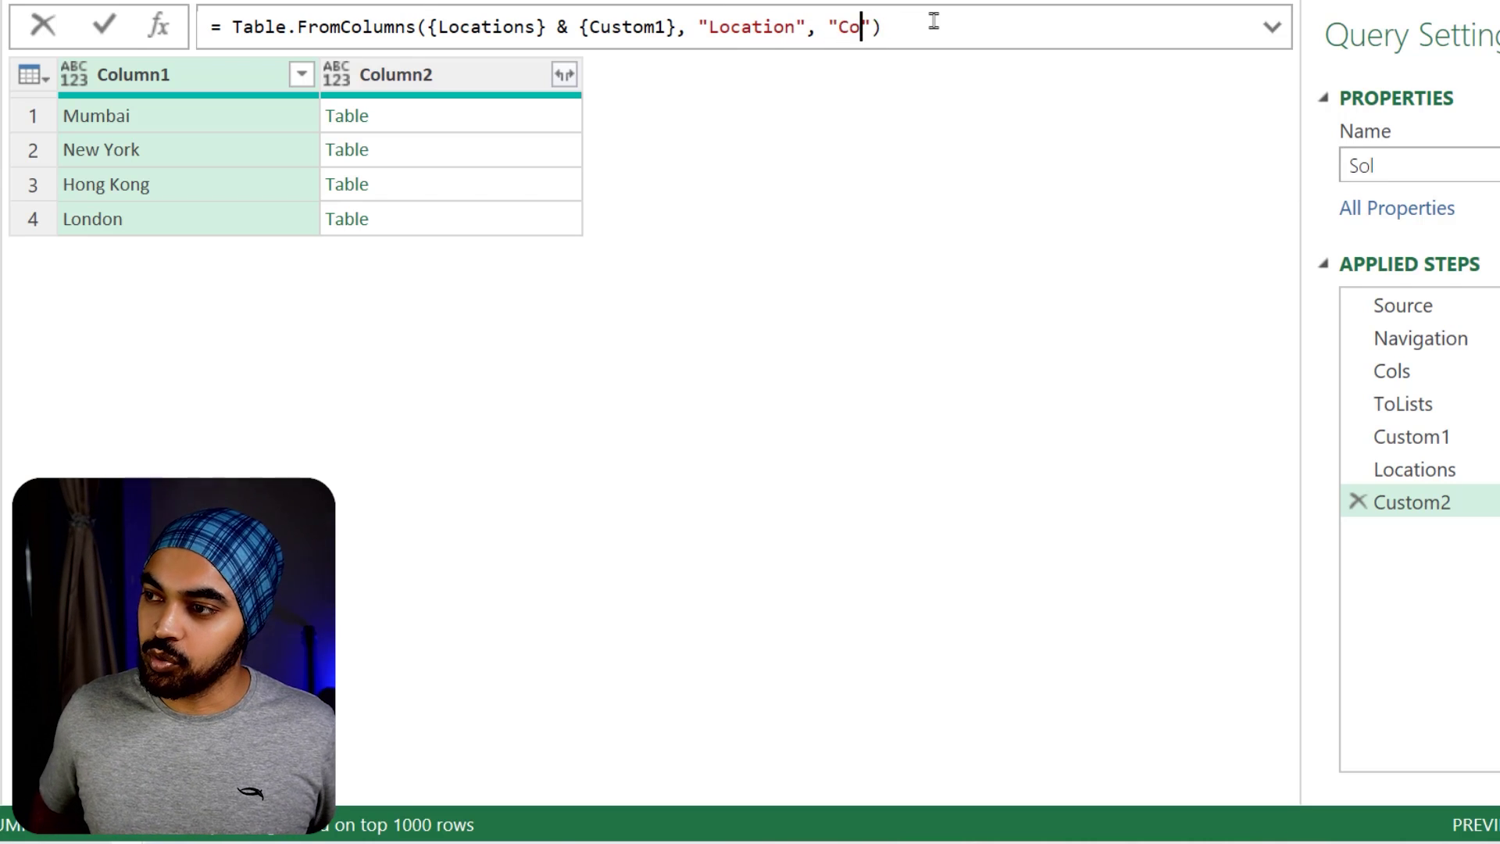
Wrap the two header names in a list, completing the formula = Table.FromColumns({Locations} & {Custom1}, {"Location", "C2"})
key(ctrl+Left)
key(ctrl+Left)
key(ctrl+Left)
key(ctrl+Left)
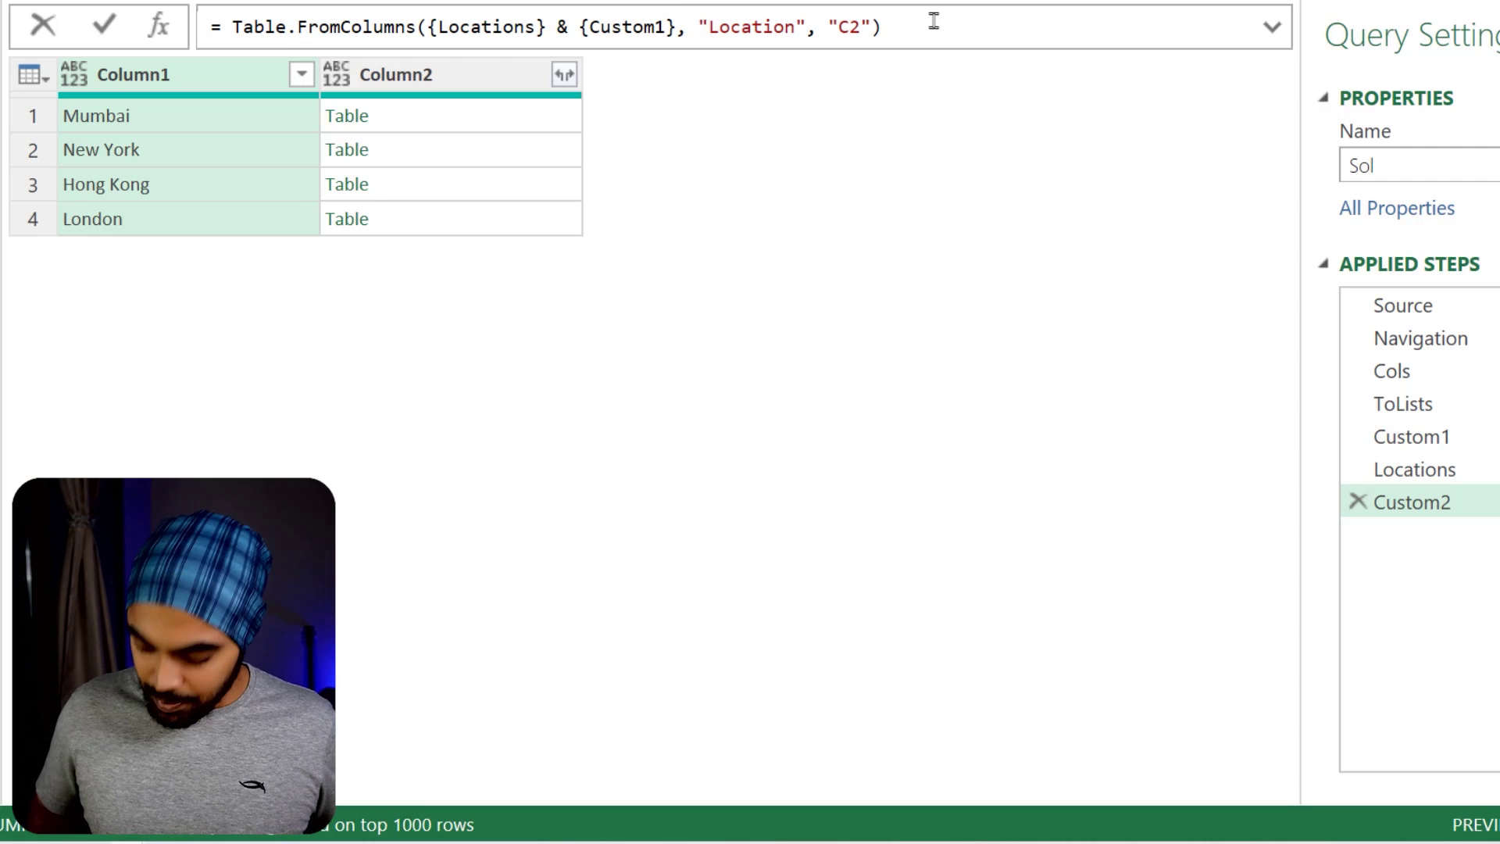
text({)
key(ctrl+Right)
key(ctrl+Right)
key(ctrl+Right)
key(Left)
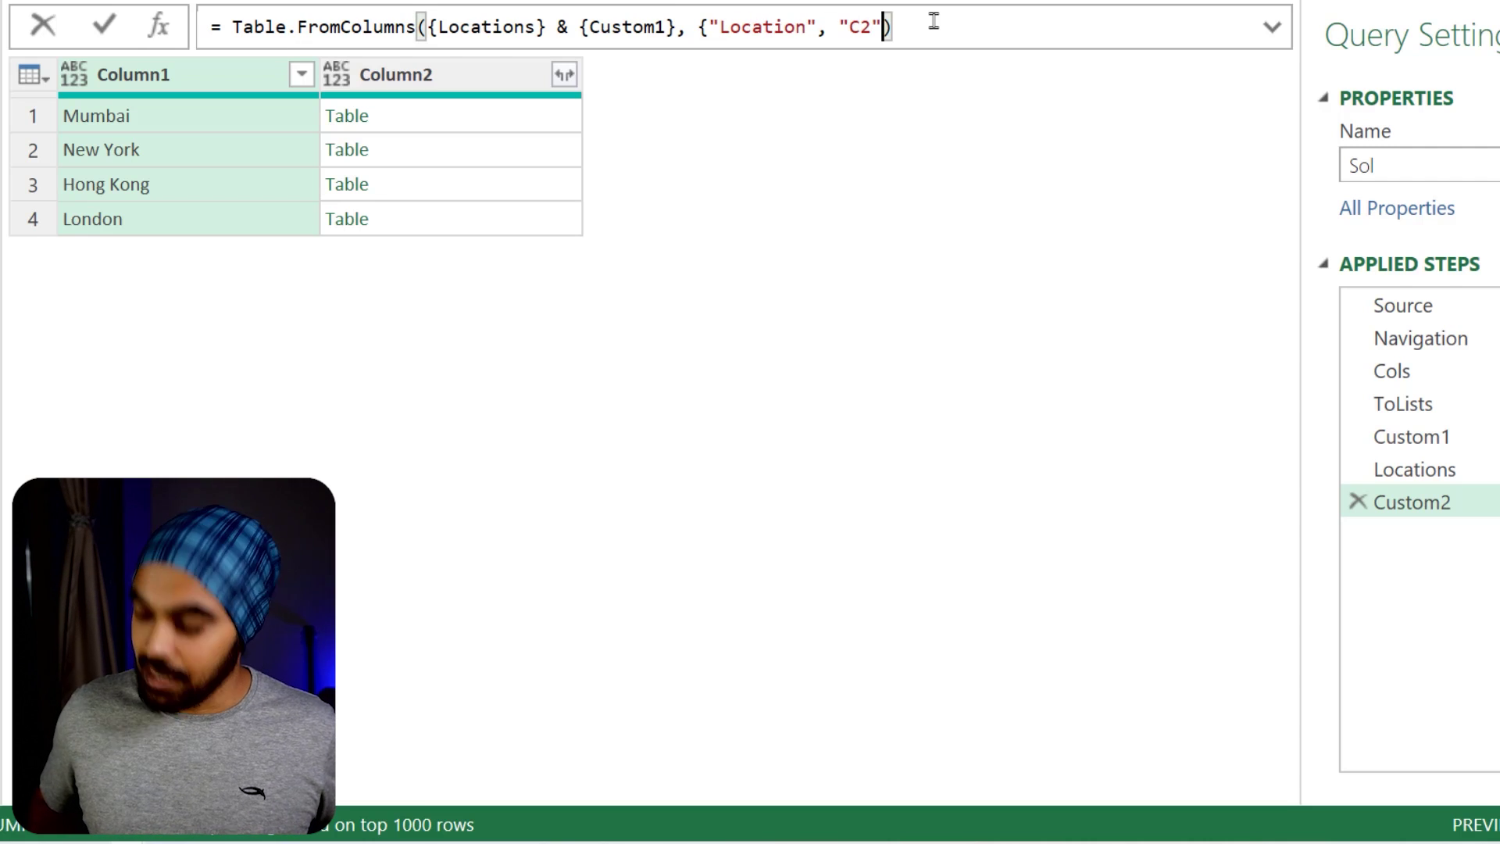
text(})
key(End)
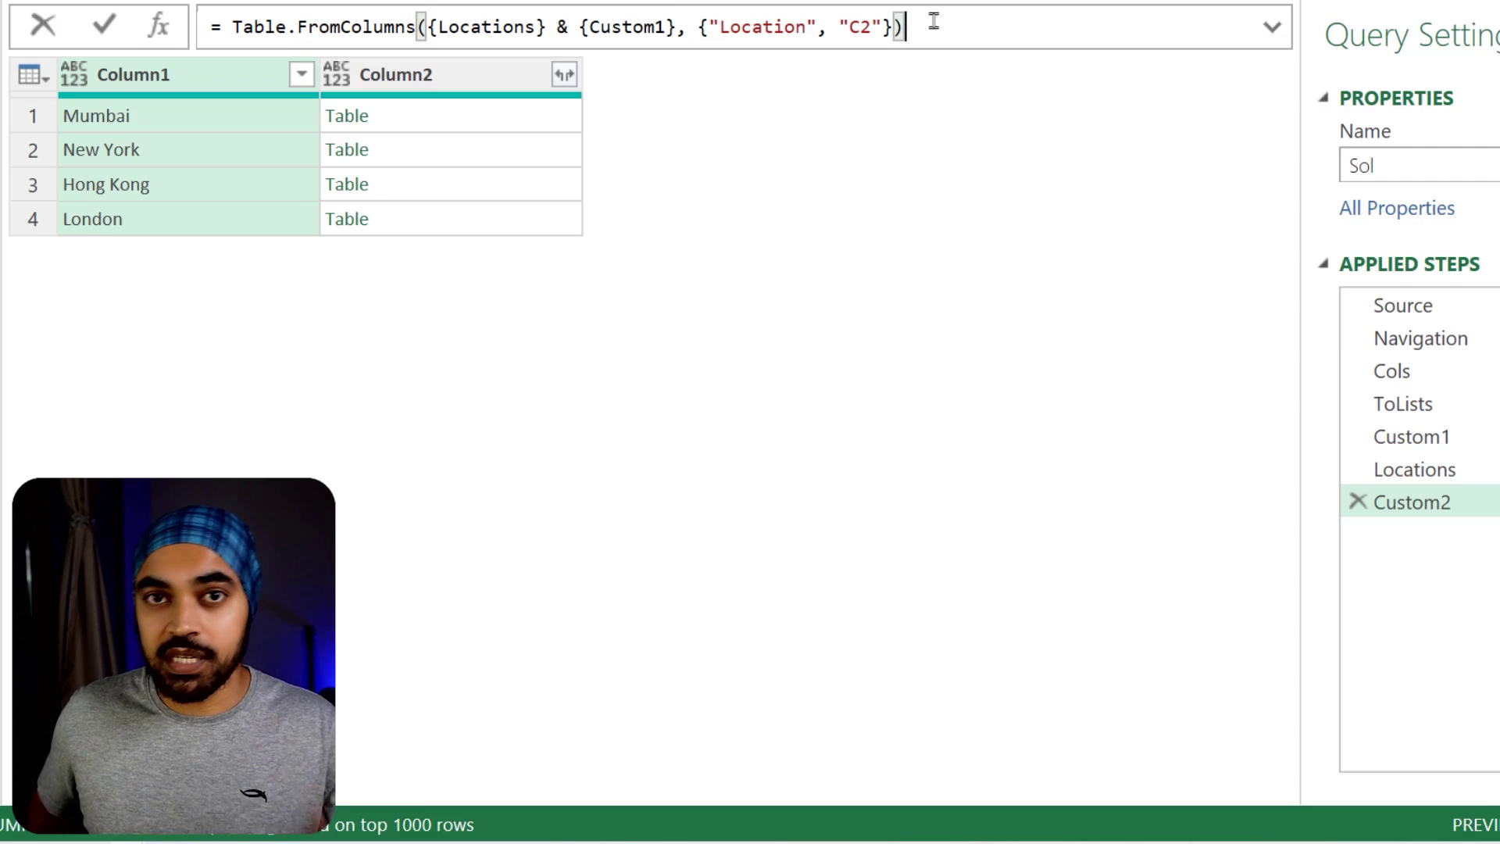
key(Return)
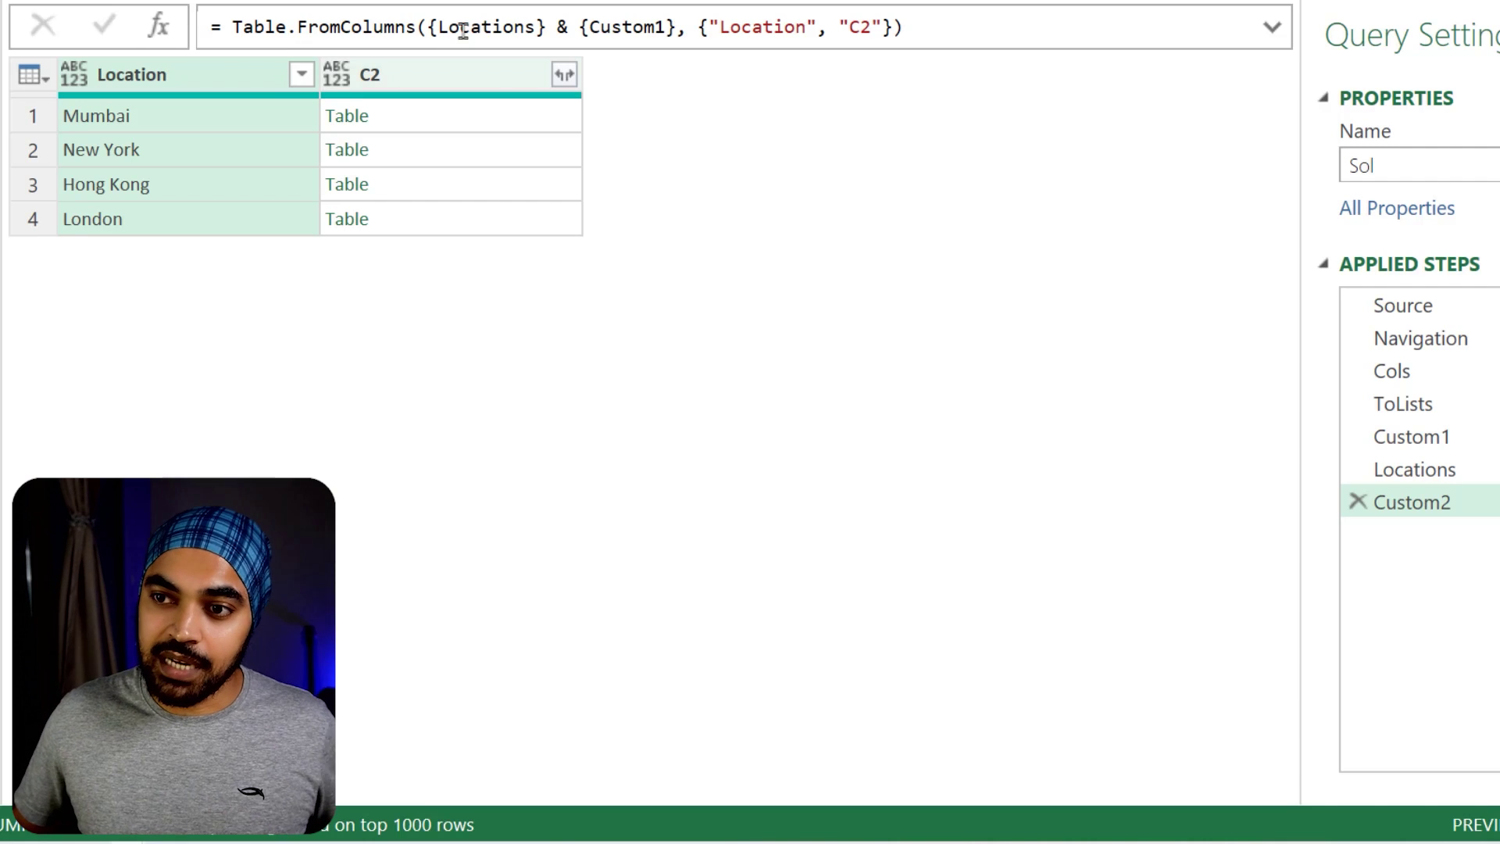
Check the new column headers and preview the nested table in the Mumbai row of C2 against its location
drag(173, 87, 222, 53)
drag(395, 92, 439, 58)
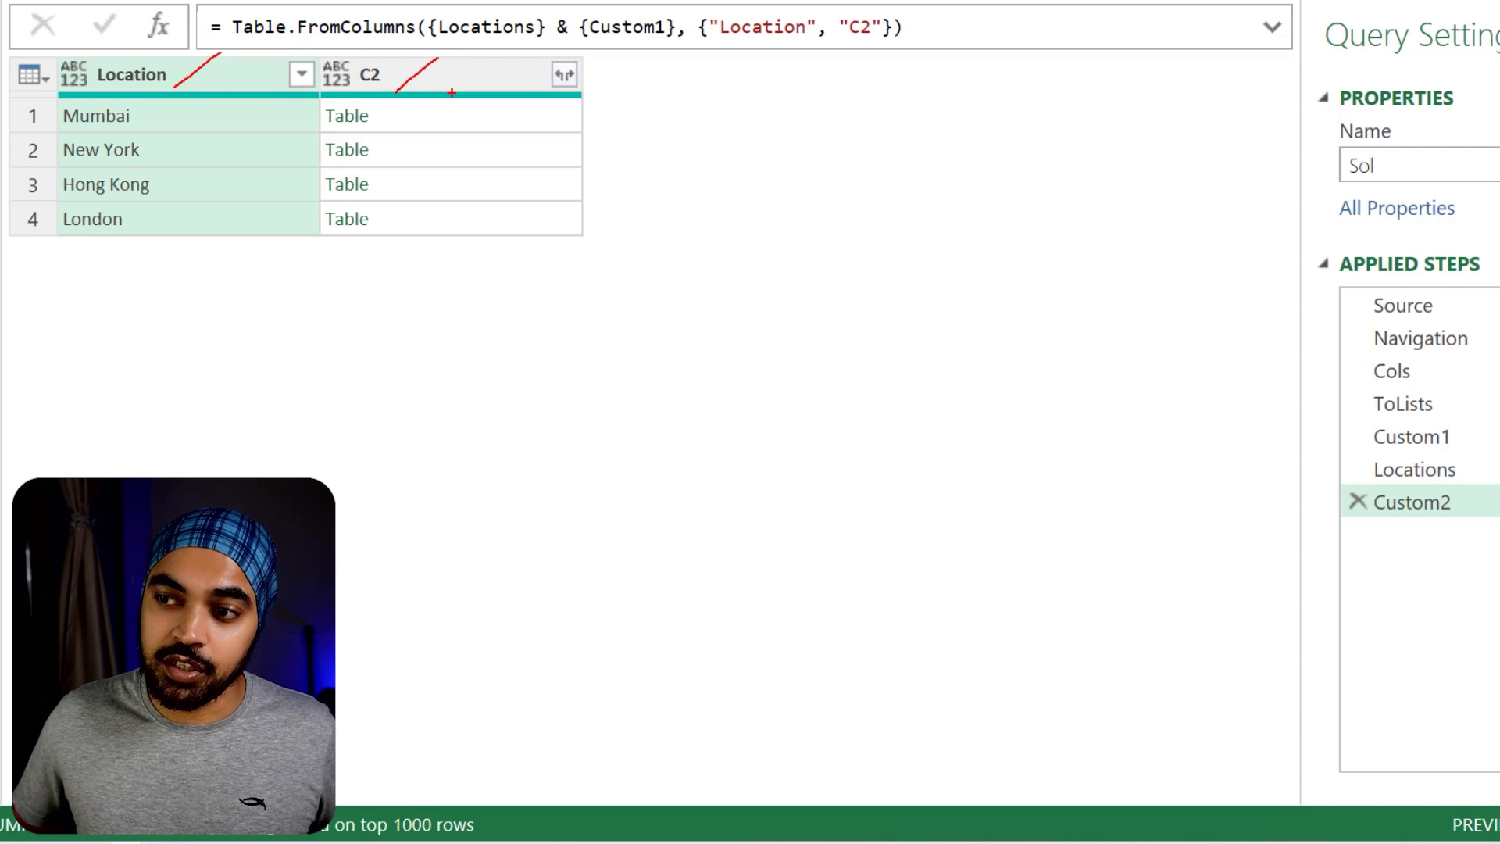
key(Escape)
click(427, 115)
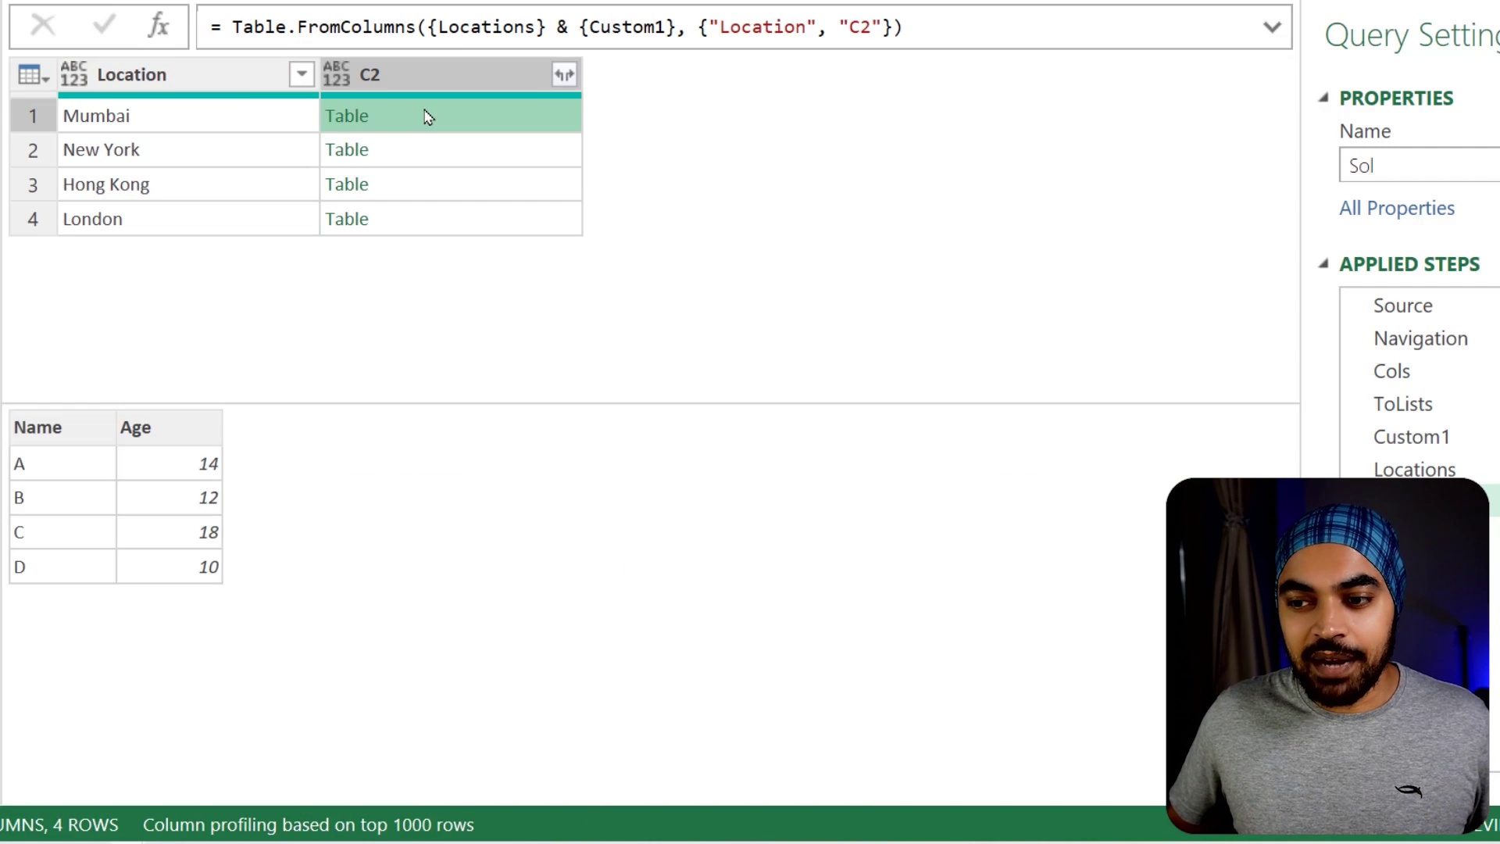
key(ctrl+2)
drag(7, 403, 204, 612)
mouse_move(217, 475)
mouse_down()
mouse_move(240, 464)
mouse_move(143, 133)
mouse_up()
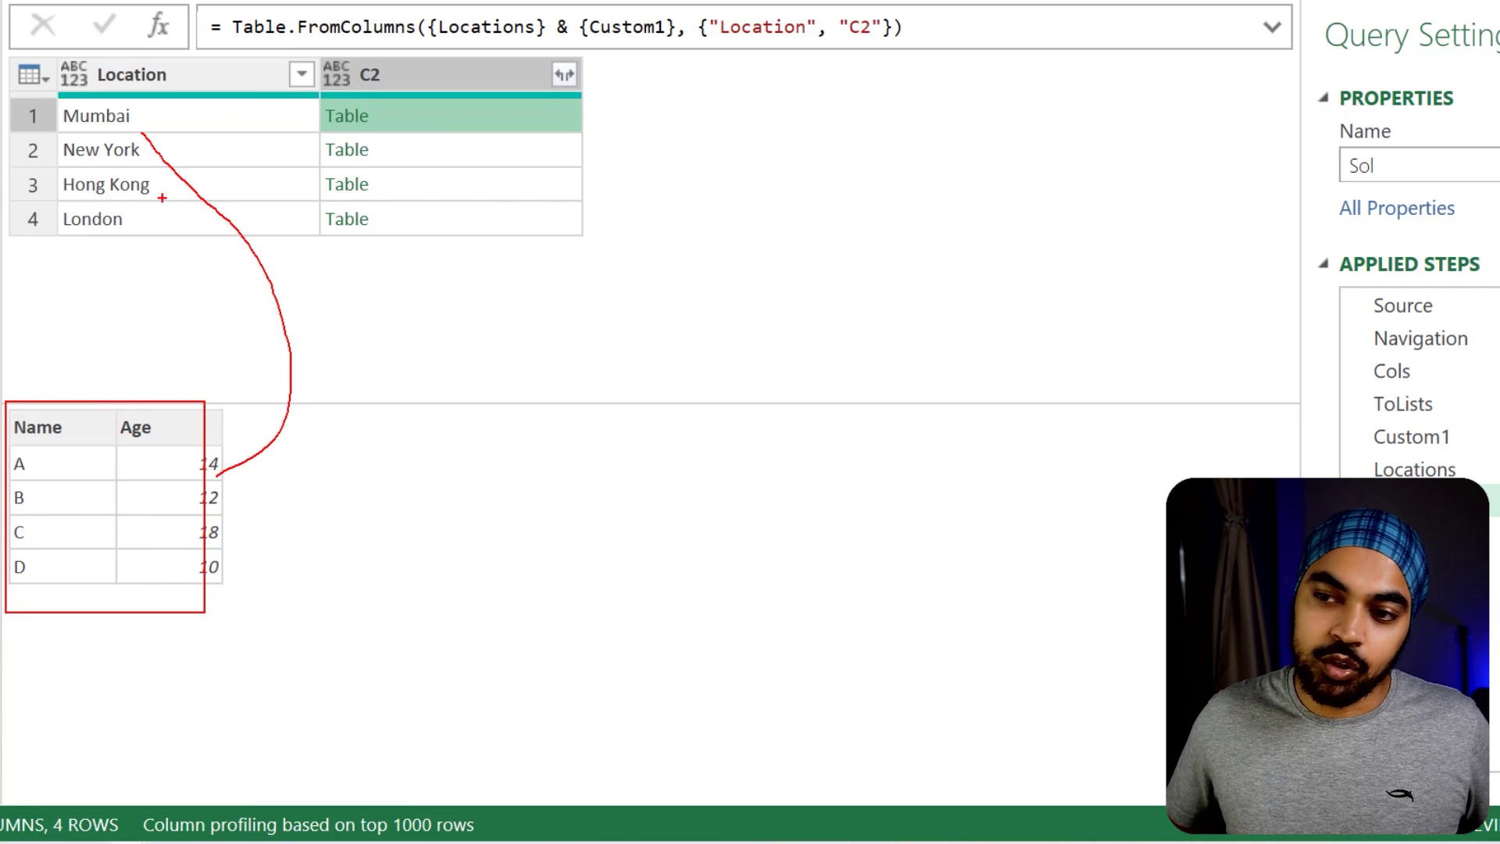
key(Escape)
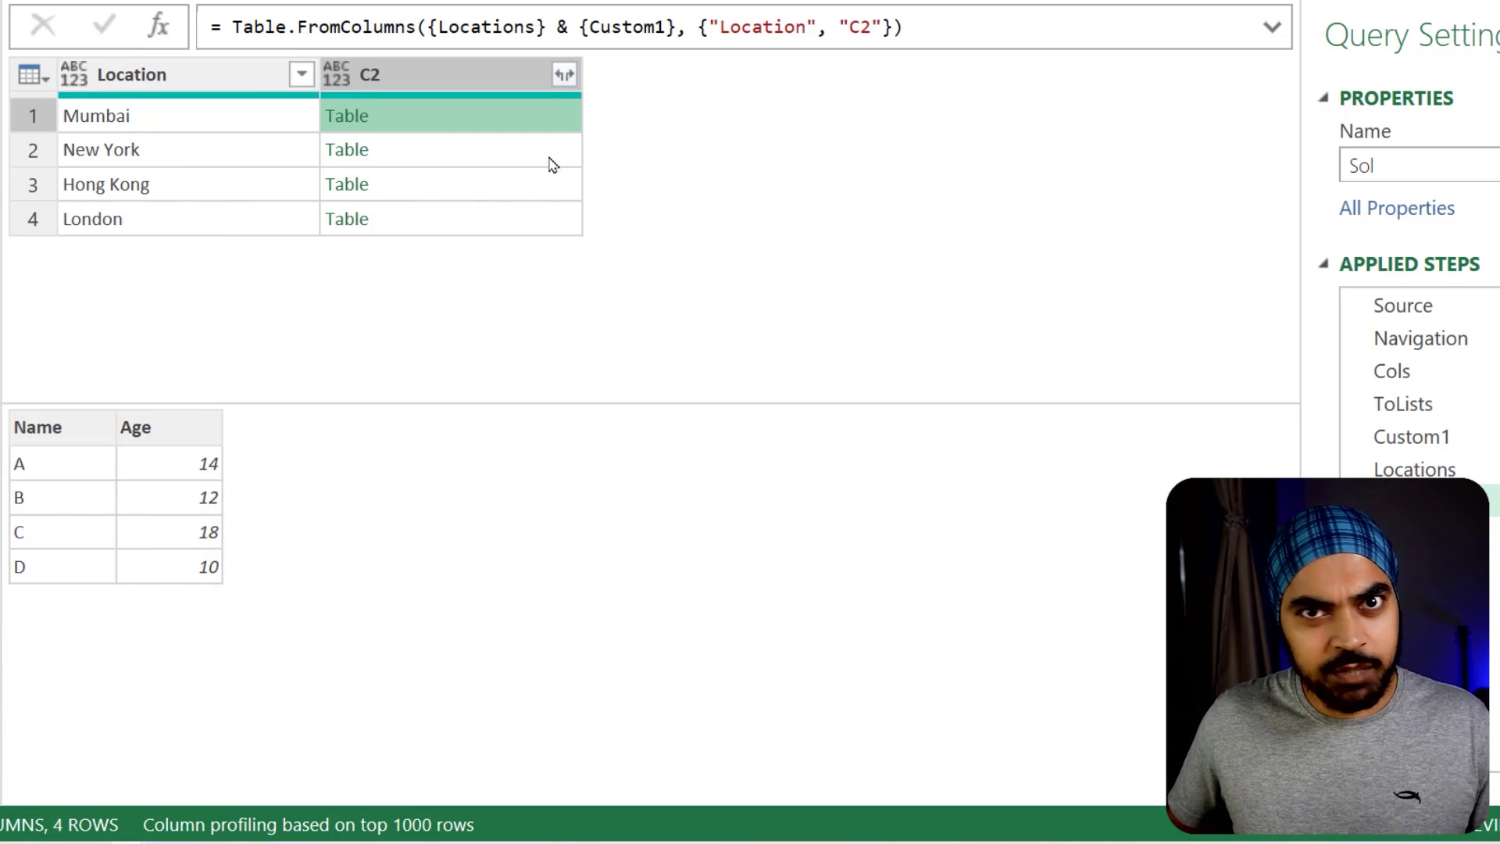
Expand the C2 tables into their Name and Age columns without using the original column name as prefix
click(564, 75)
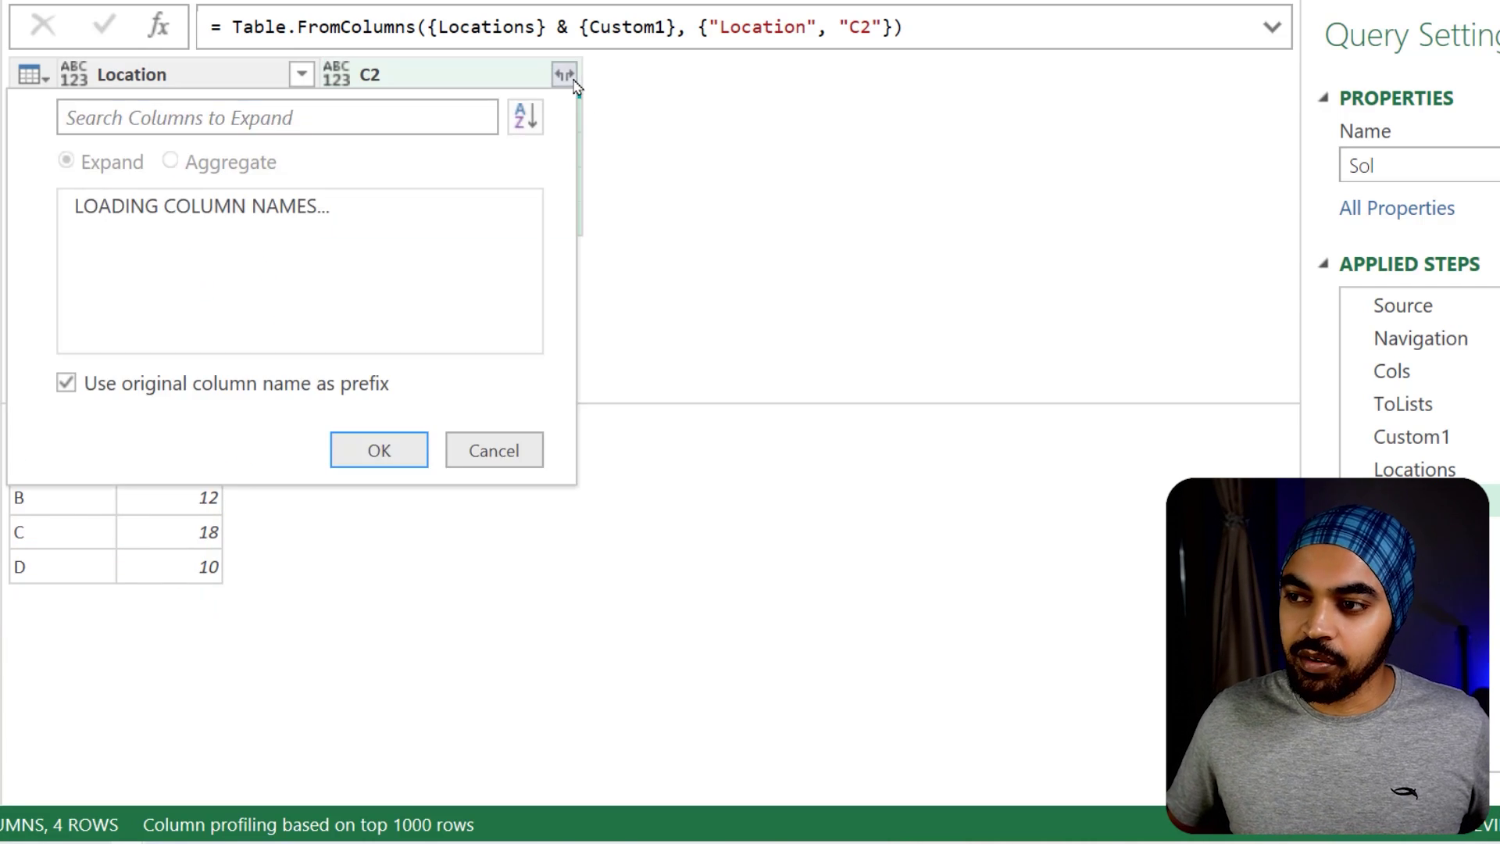
click(237, 385)
click(393, 497)
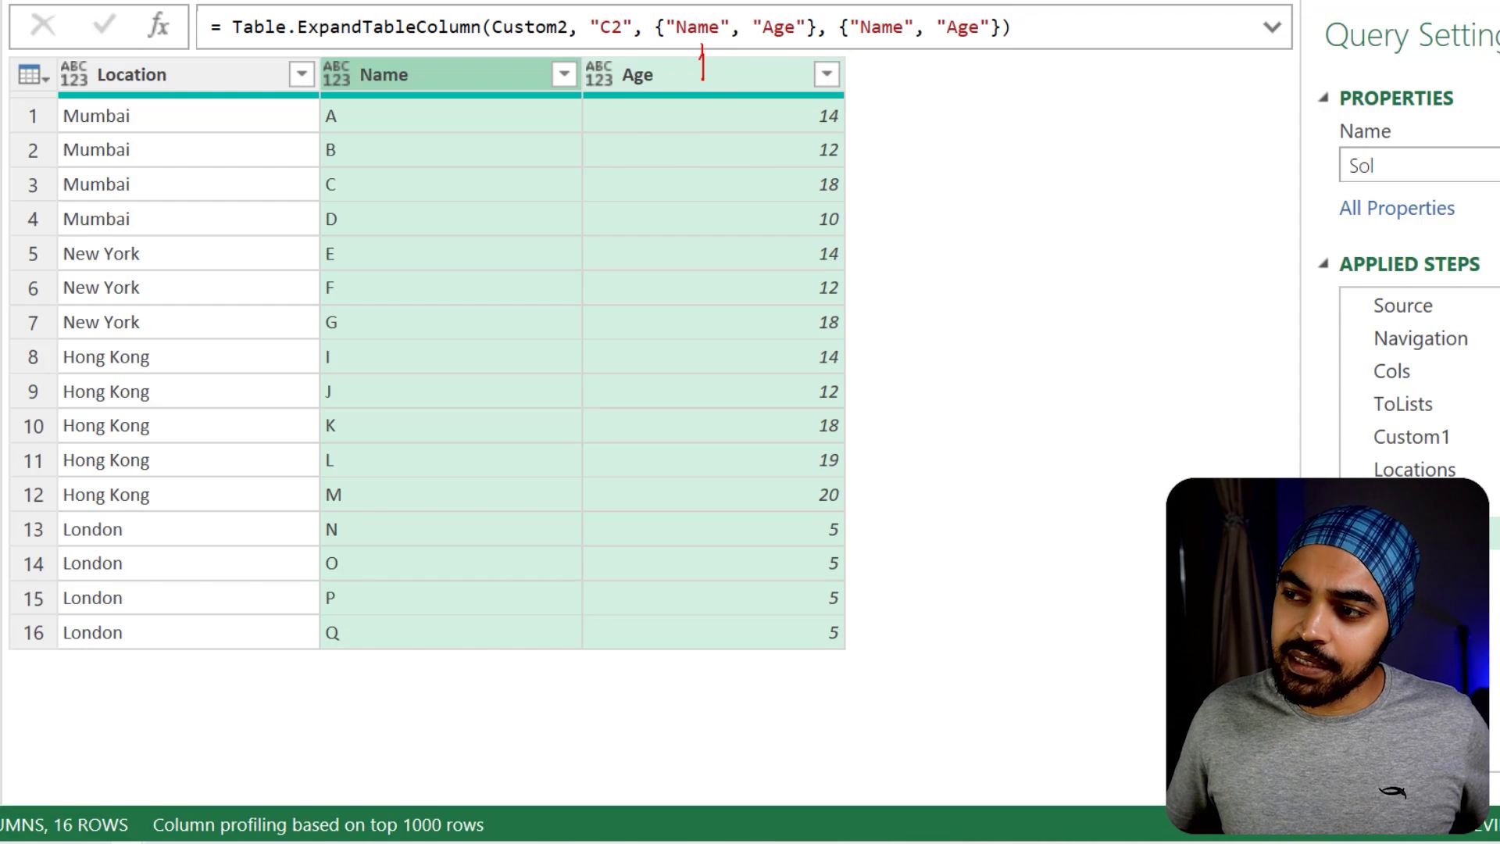
Replace both hardcoded column-name lists in the expand formula with Cols, giving = Table.ExpandTableColumn(Custom2, "C2", Cols), and review the table
mouse_move(703, 49)
mouse_down()
mouse_move(793, 46)
mouse_move(812, 69)
mouse_up()
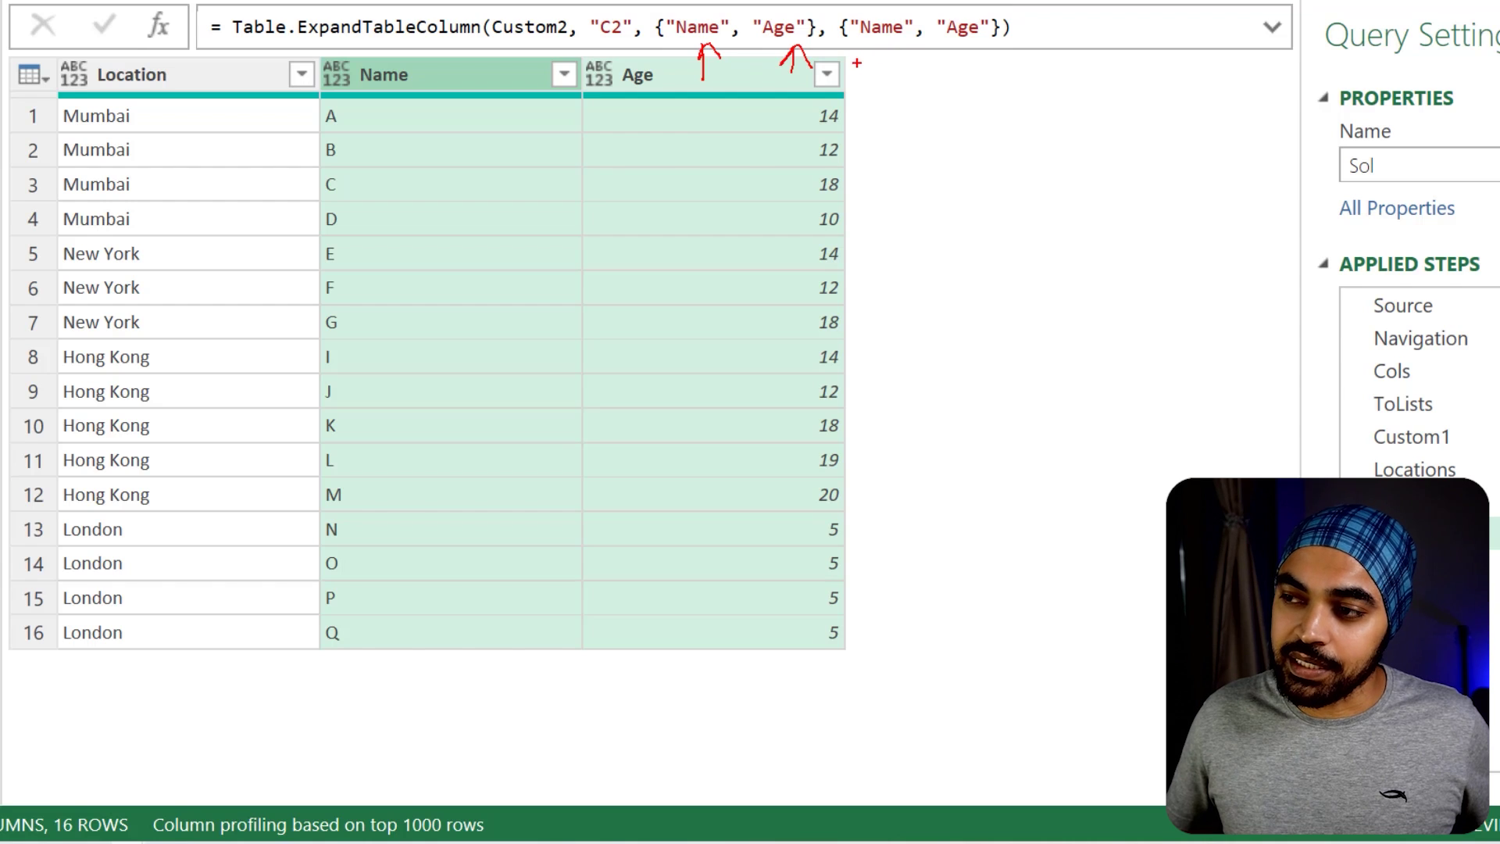
drag(651, 4, 741, 42)
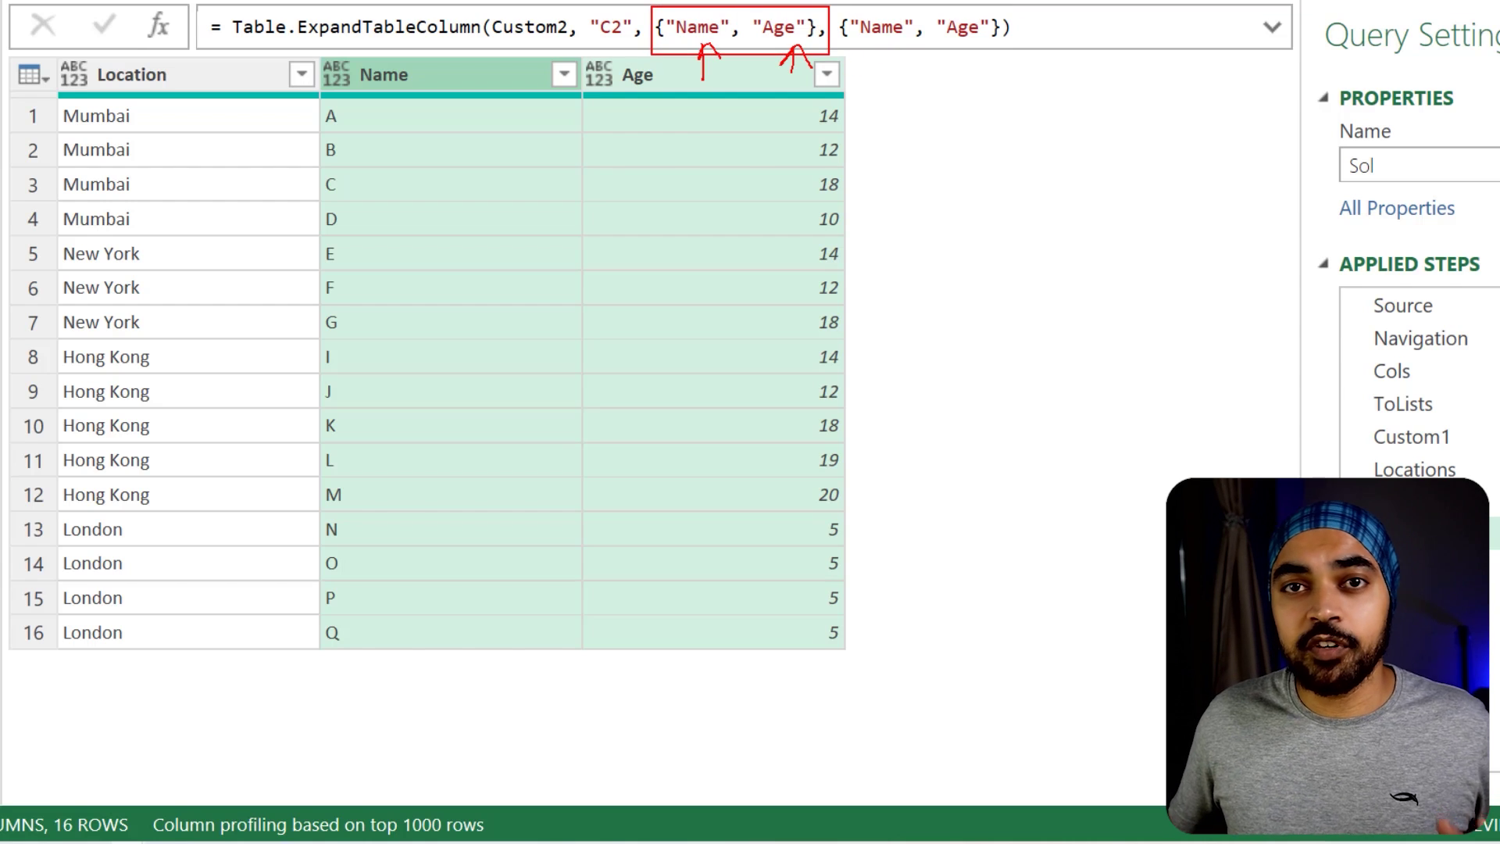
mouse_move(801, 58)
mouse_down()
mouse_move(1071, 288)
mouse_move(1305, 361)
mouse_up()
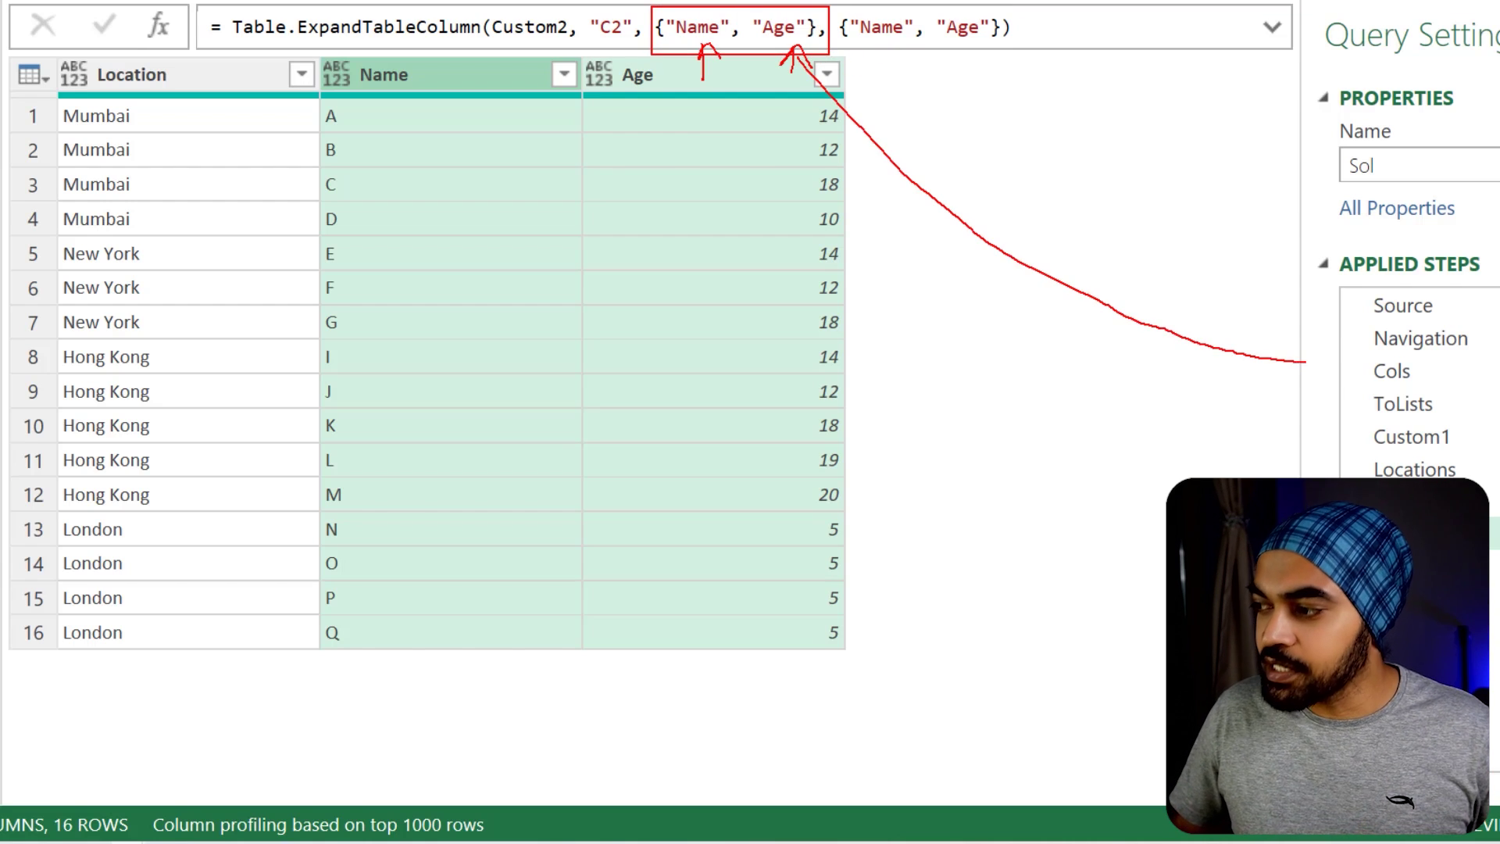
key(Escape)
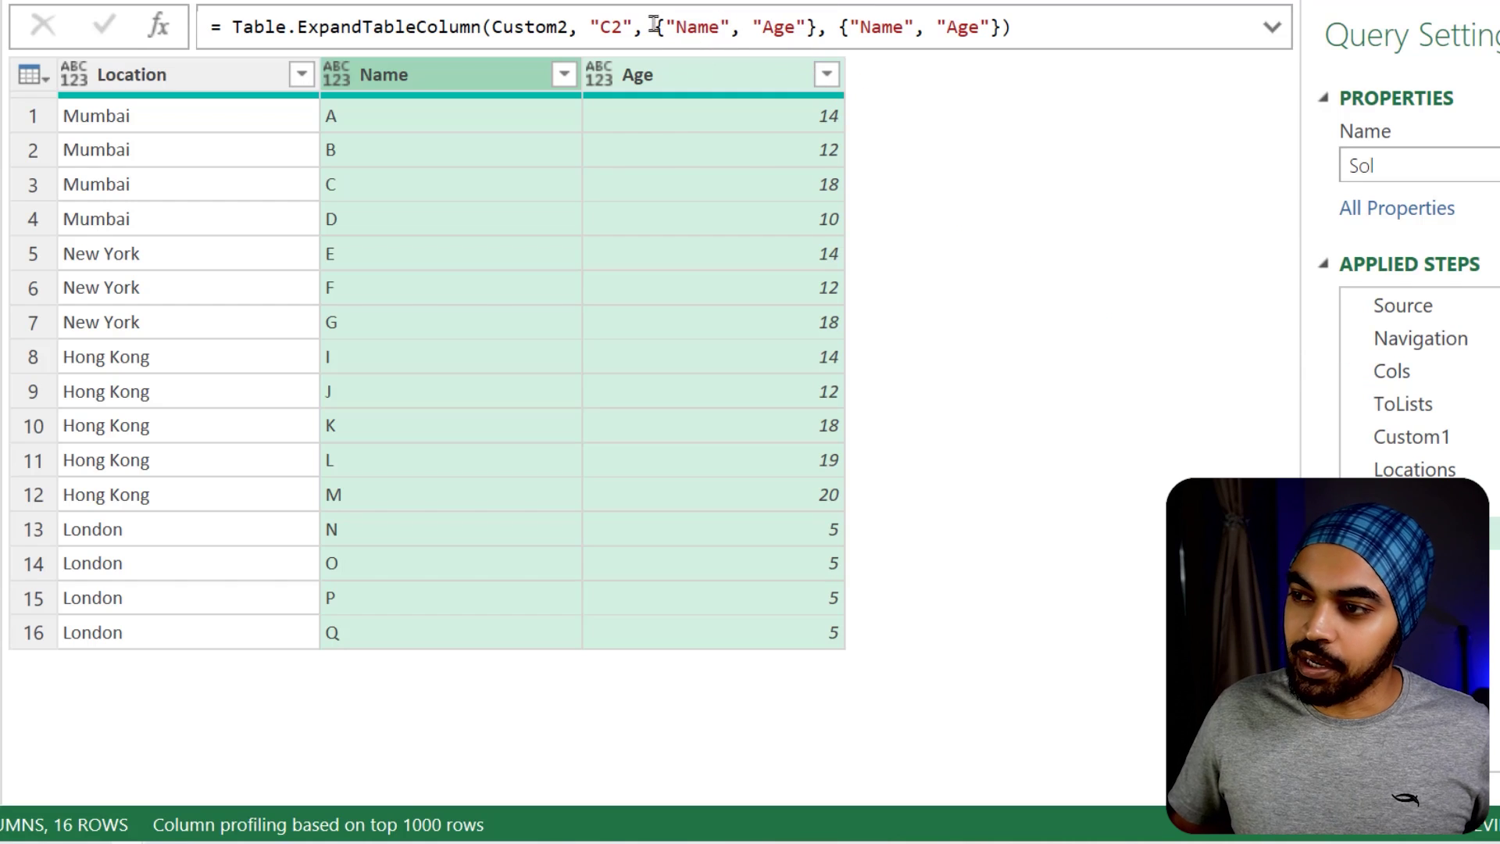
drag(655, 27, 1005, 29)
text(Cols)
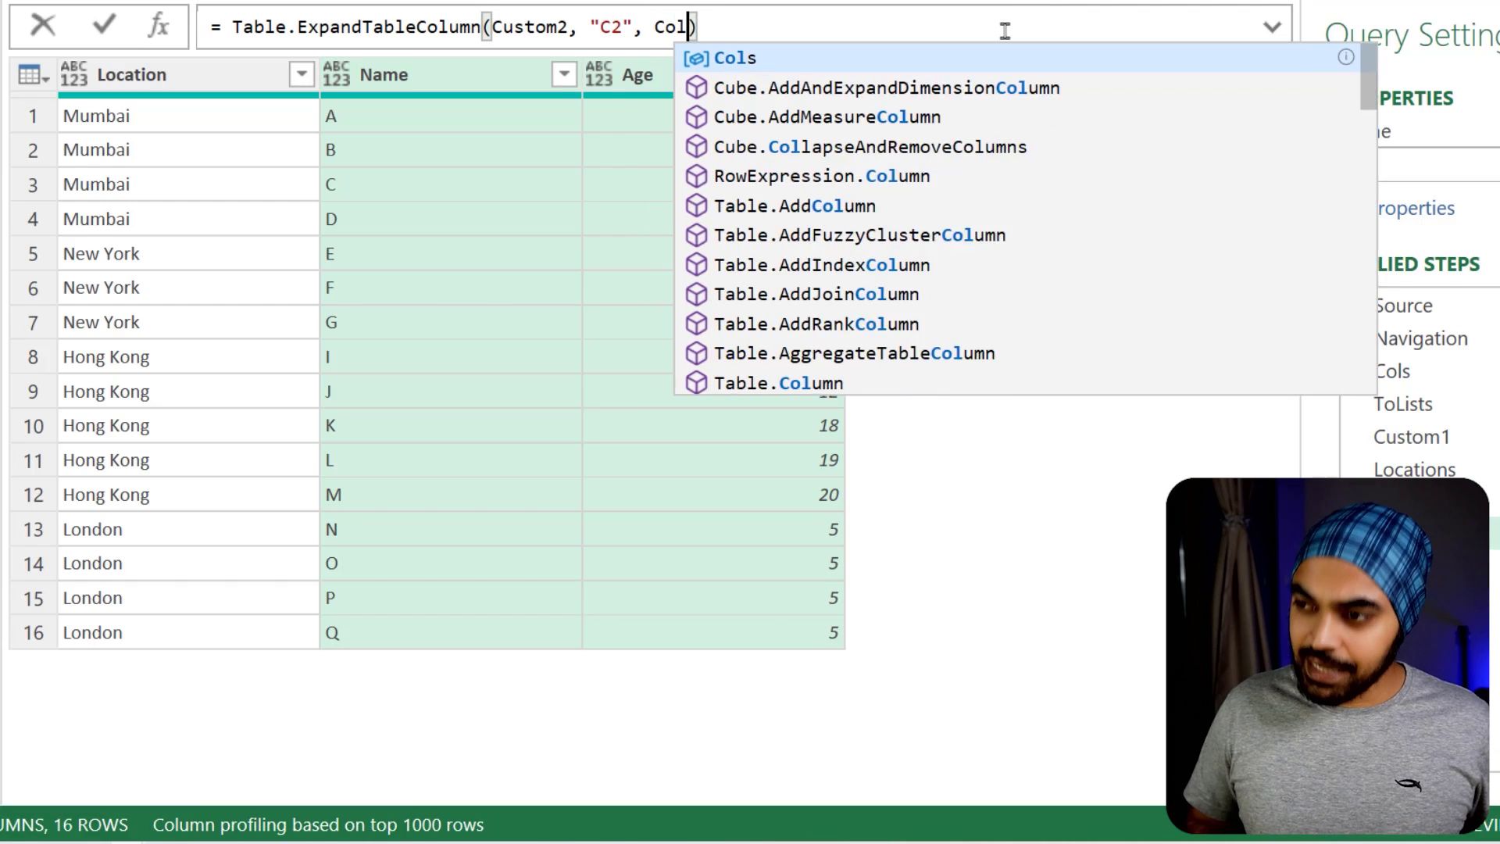
key(Return)
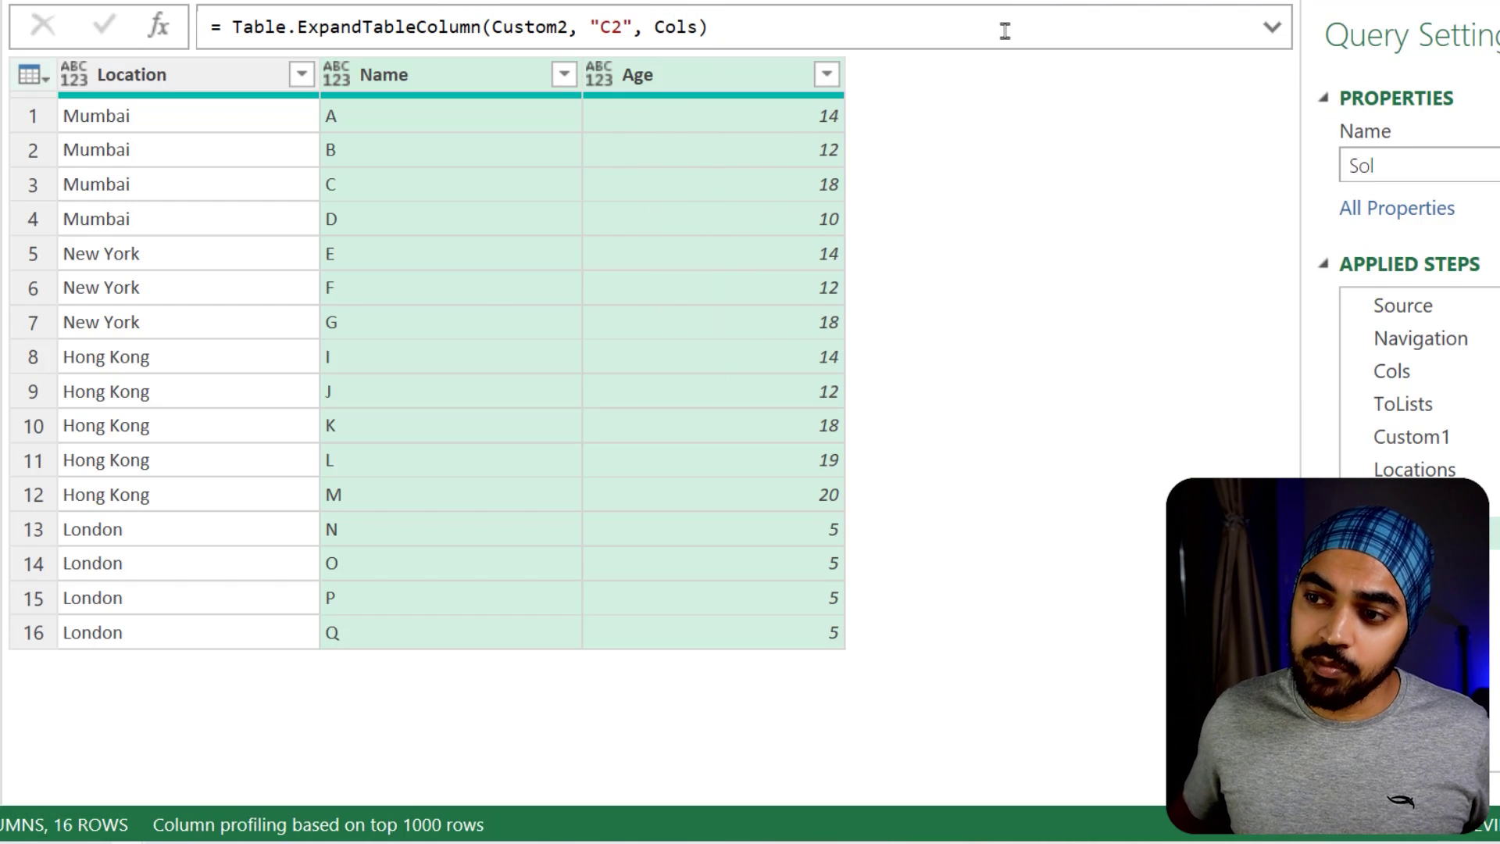
click(567, 267)
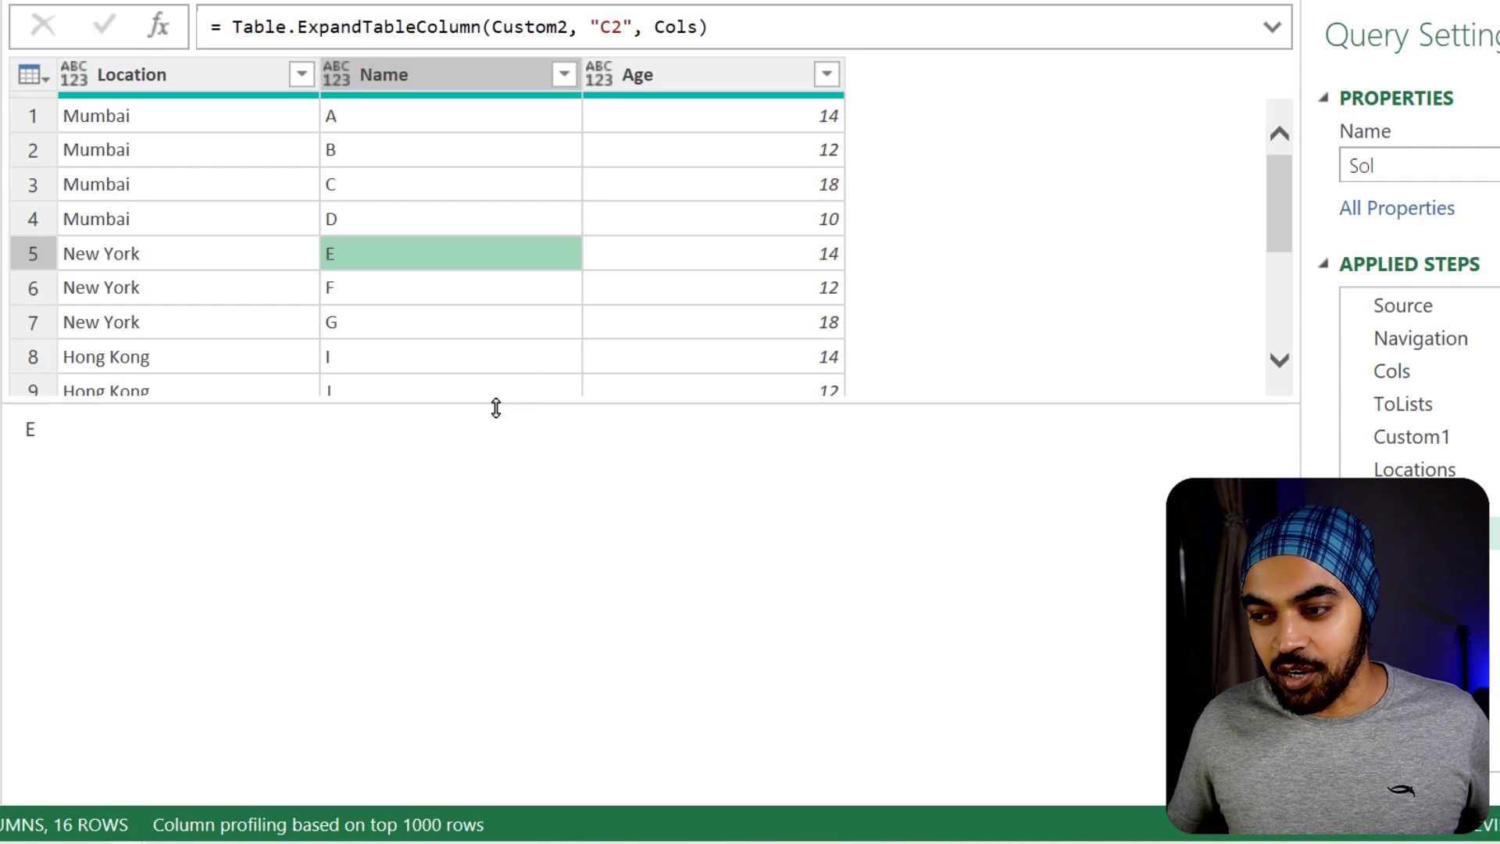
drag(496, 407, 488, 599)
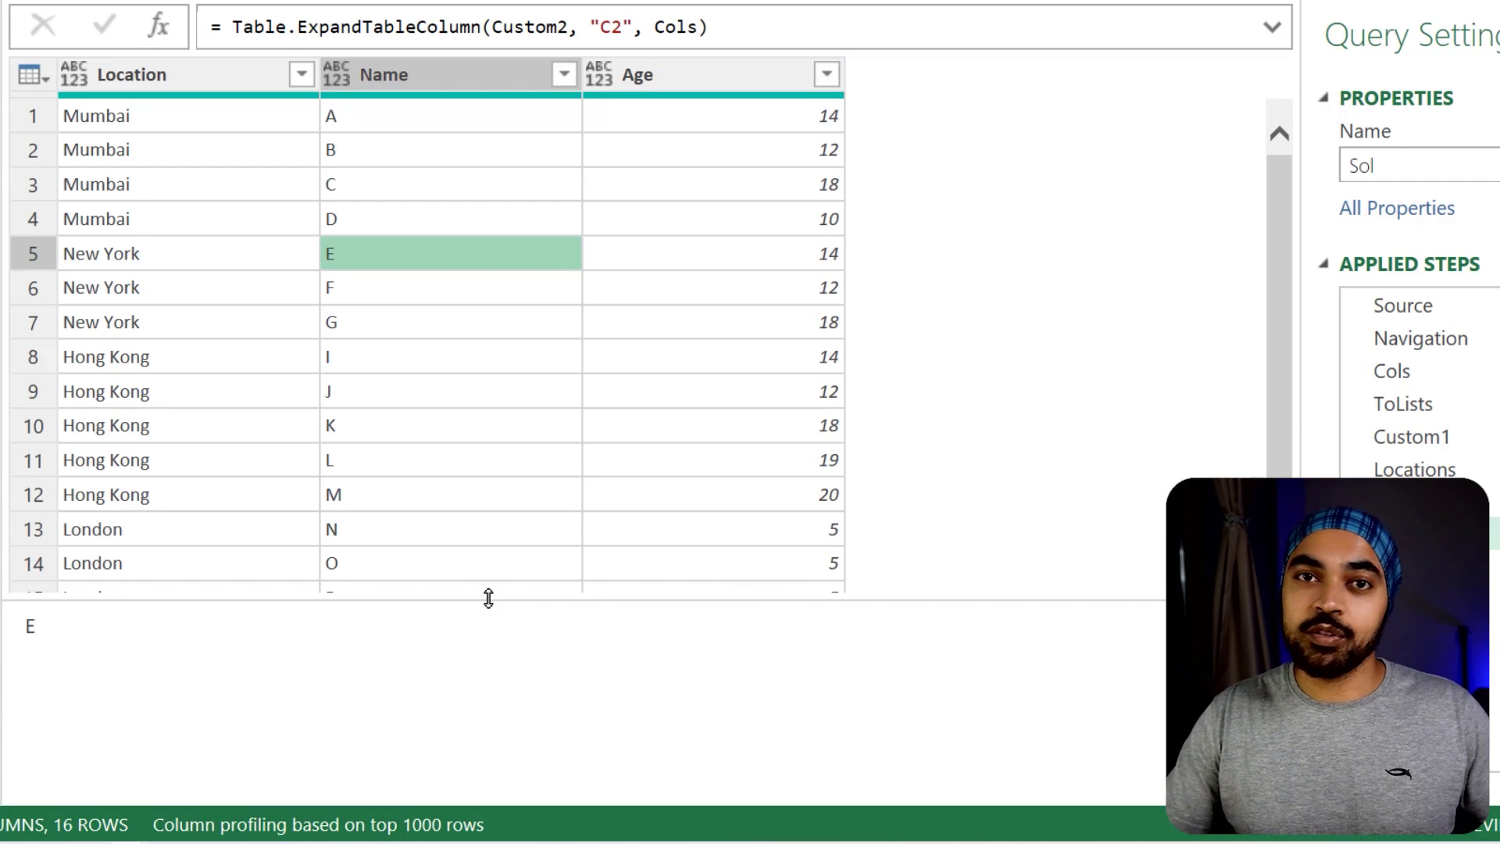